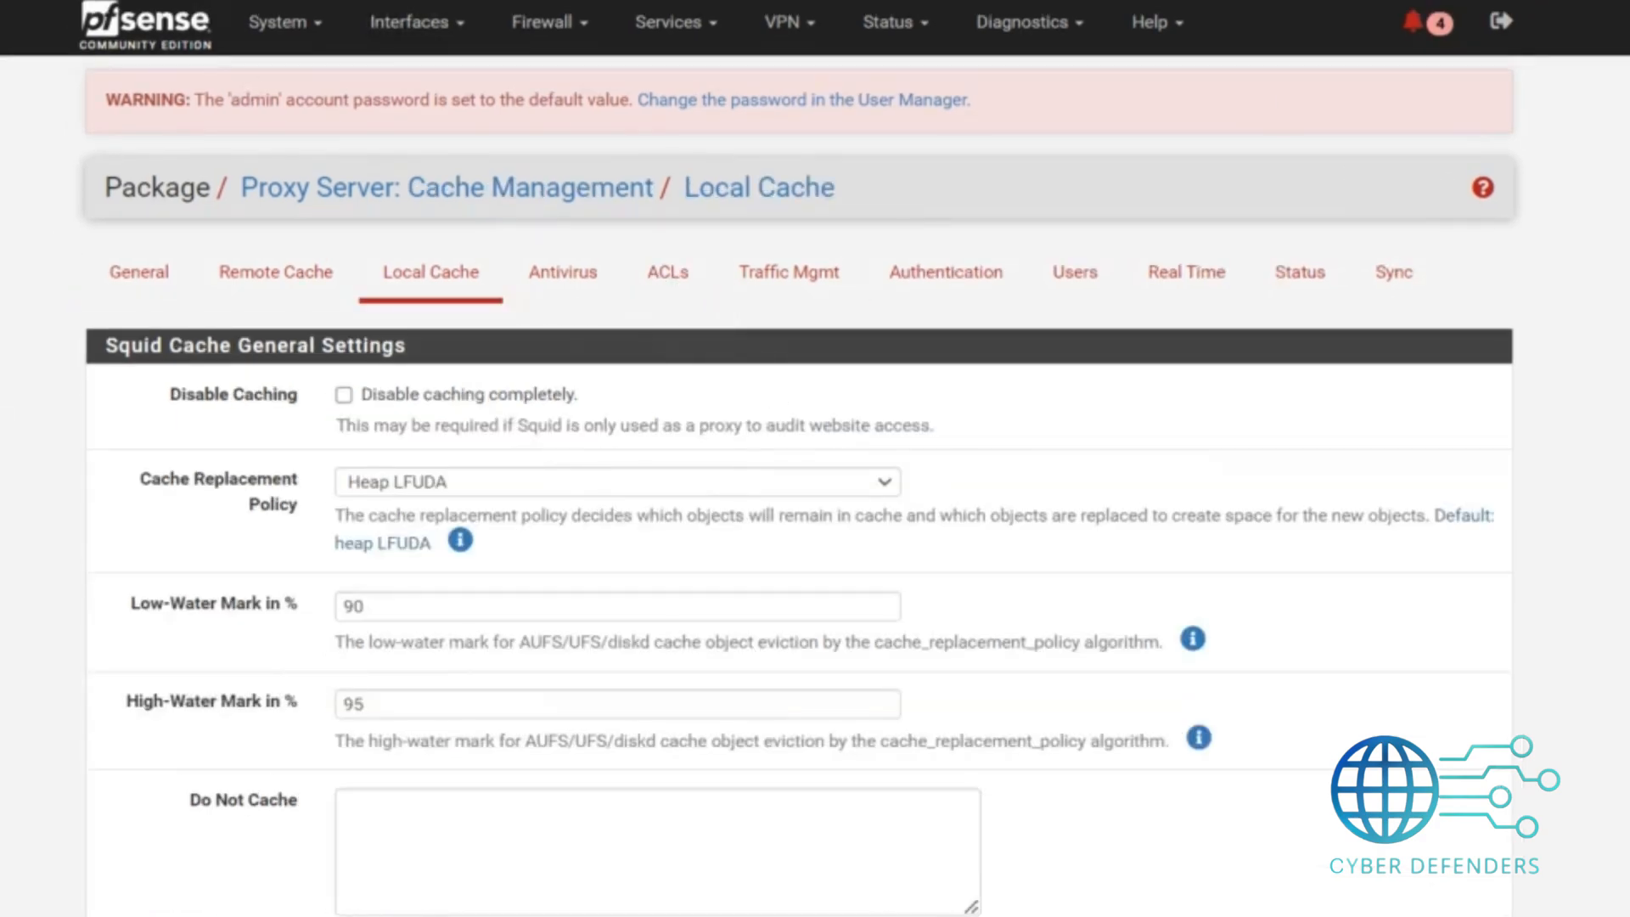
Examine the Squid cache general settings and hard disk cache settings on the Local Cache page.
{"action": "scroll", "coordinate": [800, 459], "scroll_direction": "down", "scroll_amount": 5}
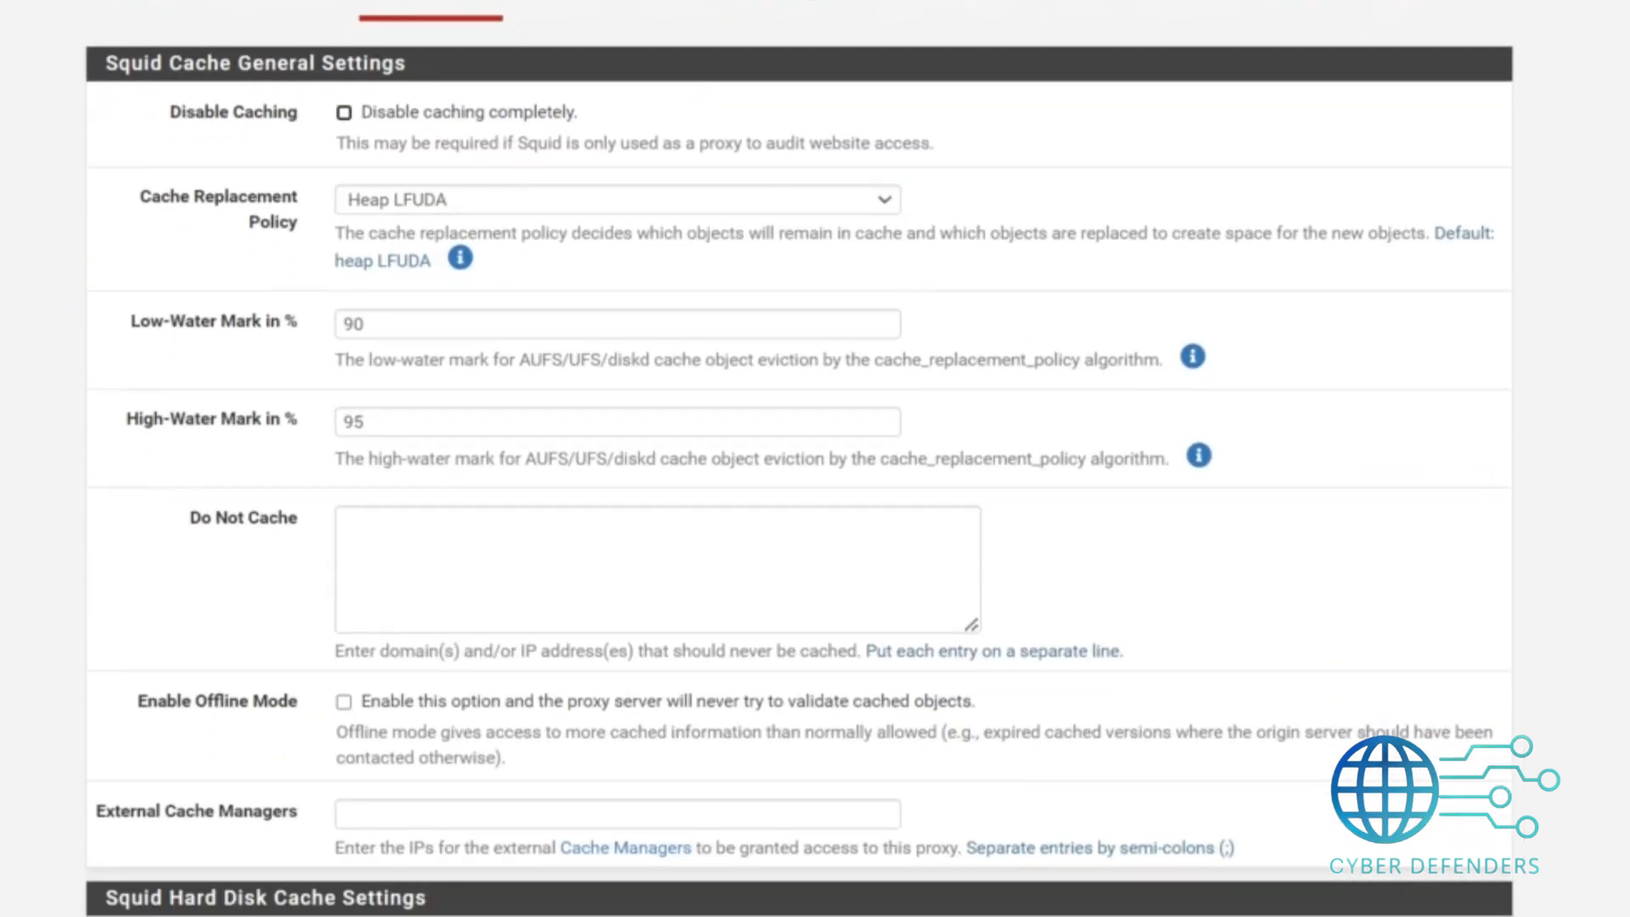
{"action": "scroll", "coordinate": [800, 458], "scroll_direction": "down", "scroll_amount": 1}
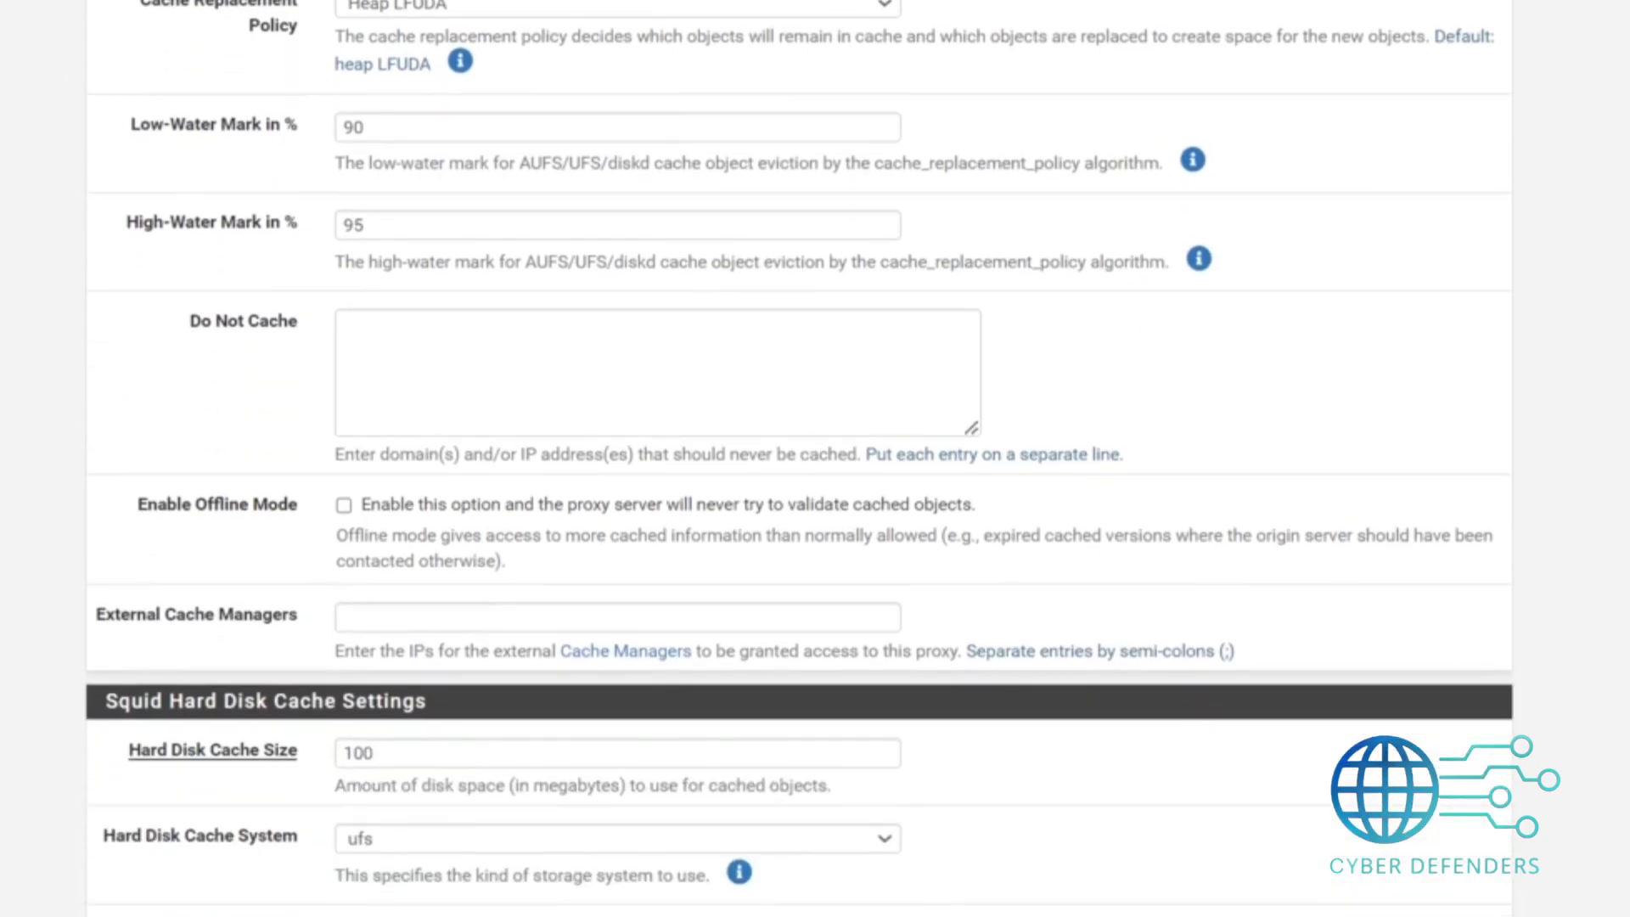
{"action": "scroll", "coordinate": [800, 458], "scroll_direction": "down", "scroll_amount": 5}
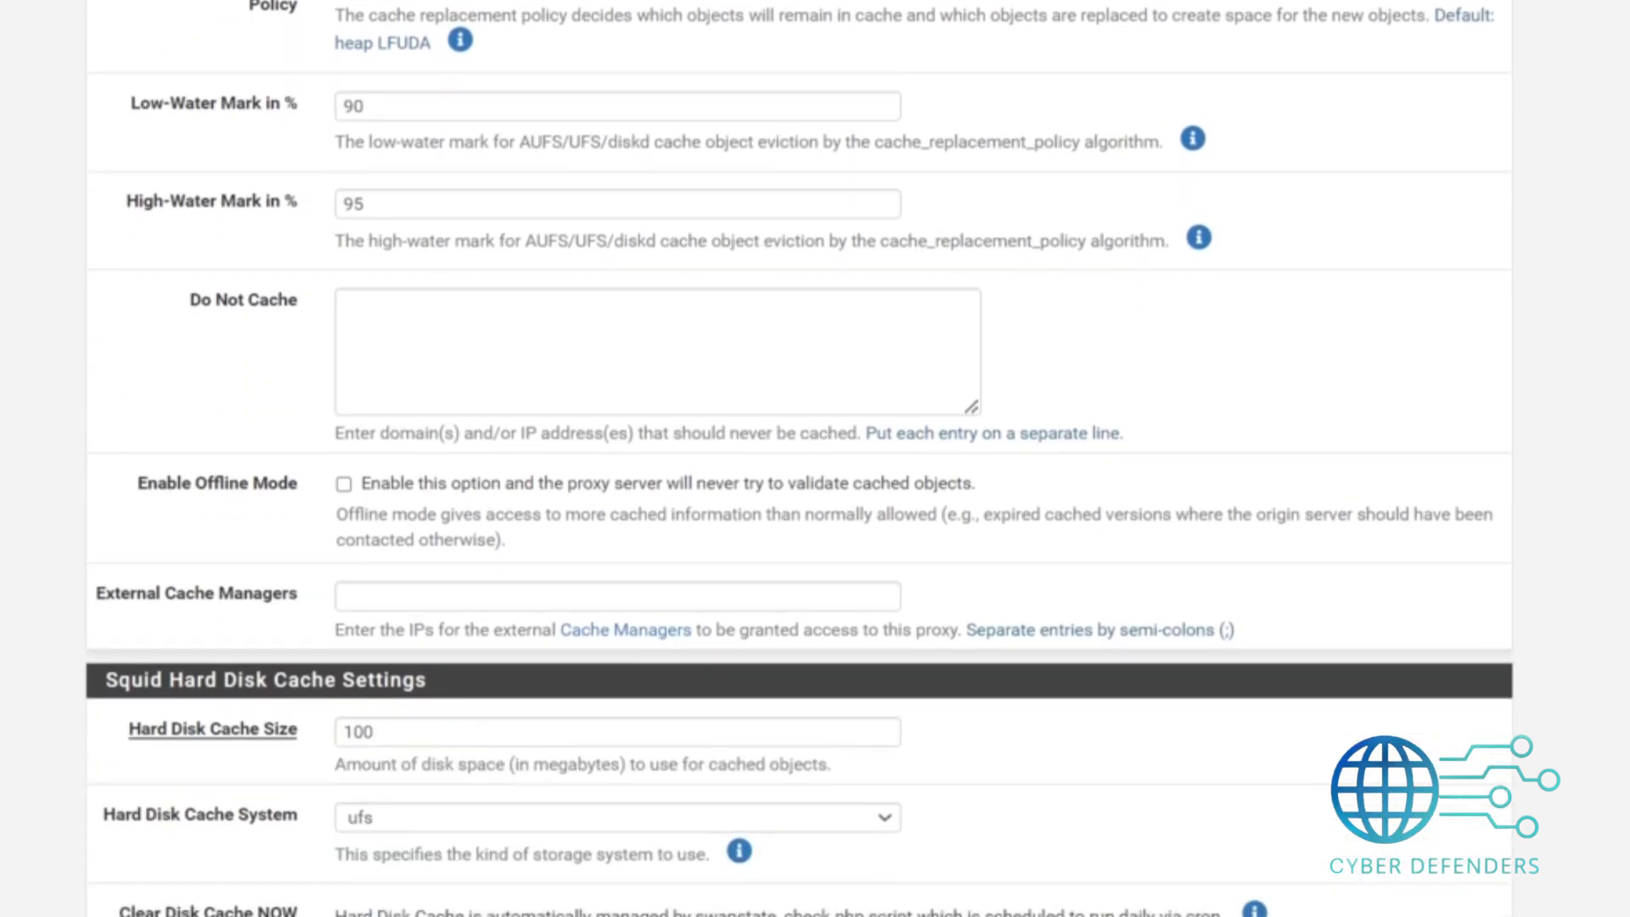
{"action": "scroll", "coordinate": [800, 458], "scroll_direction": "down", "scroll_amount": 1}
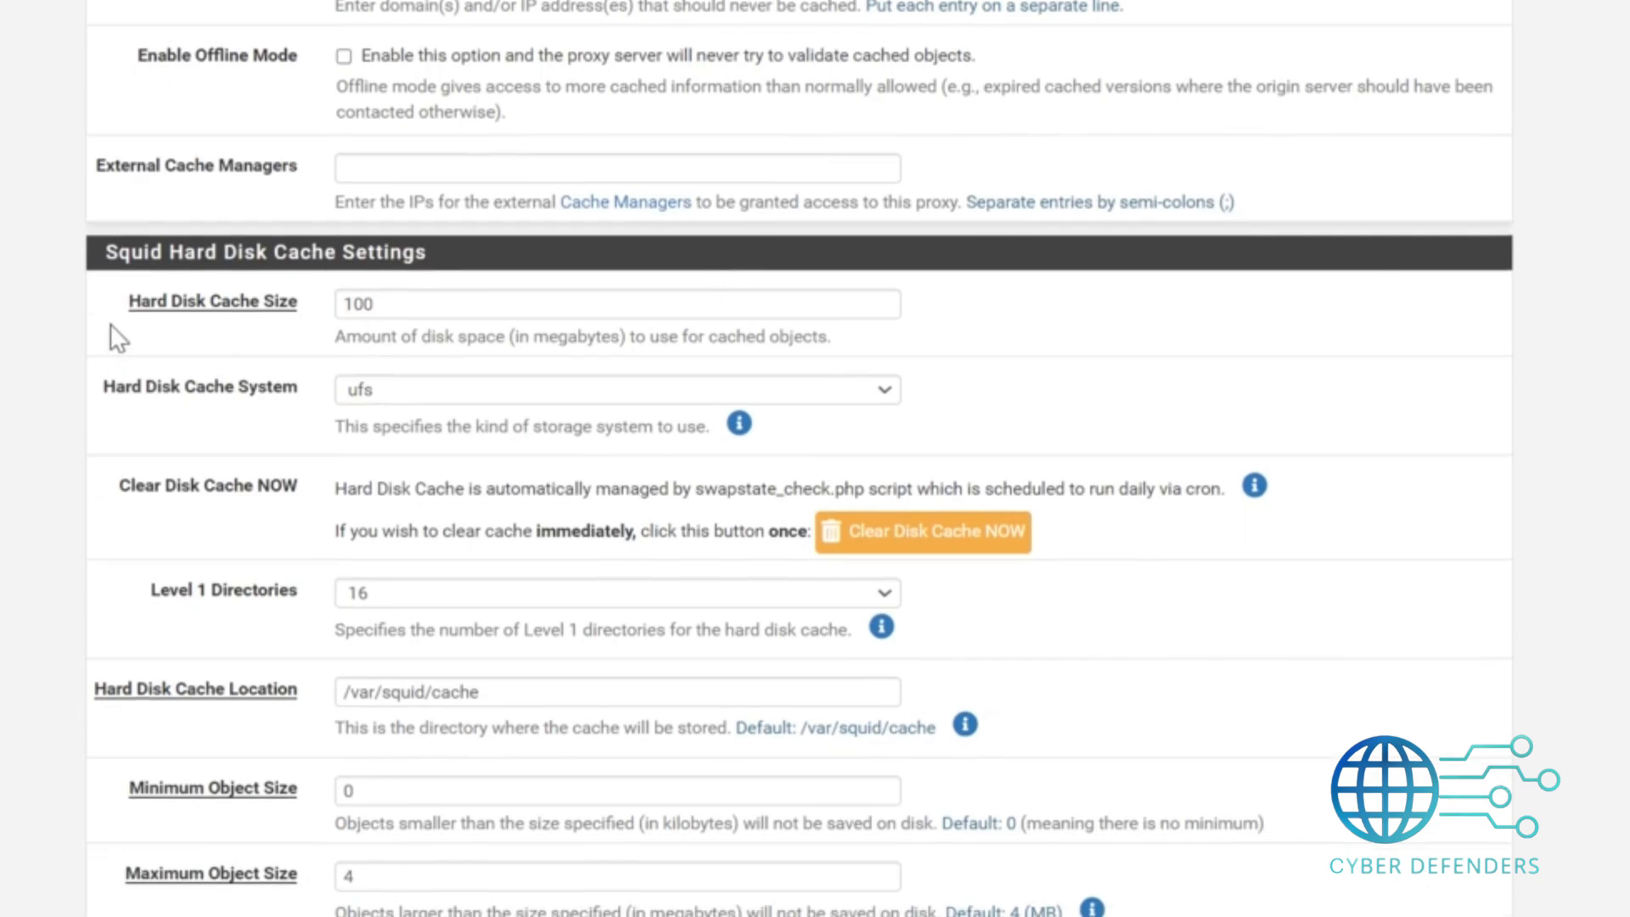
{"action": "left_click_drag", "start_coordinate": [109, 320], "coordinate": [240, 314]}
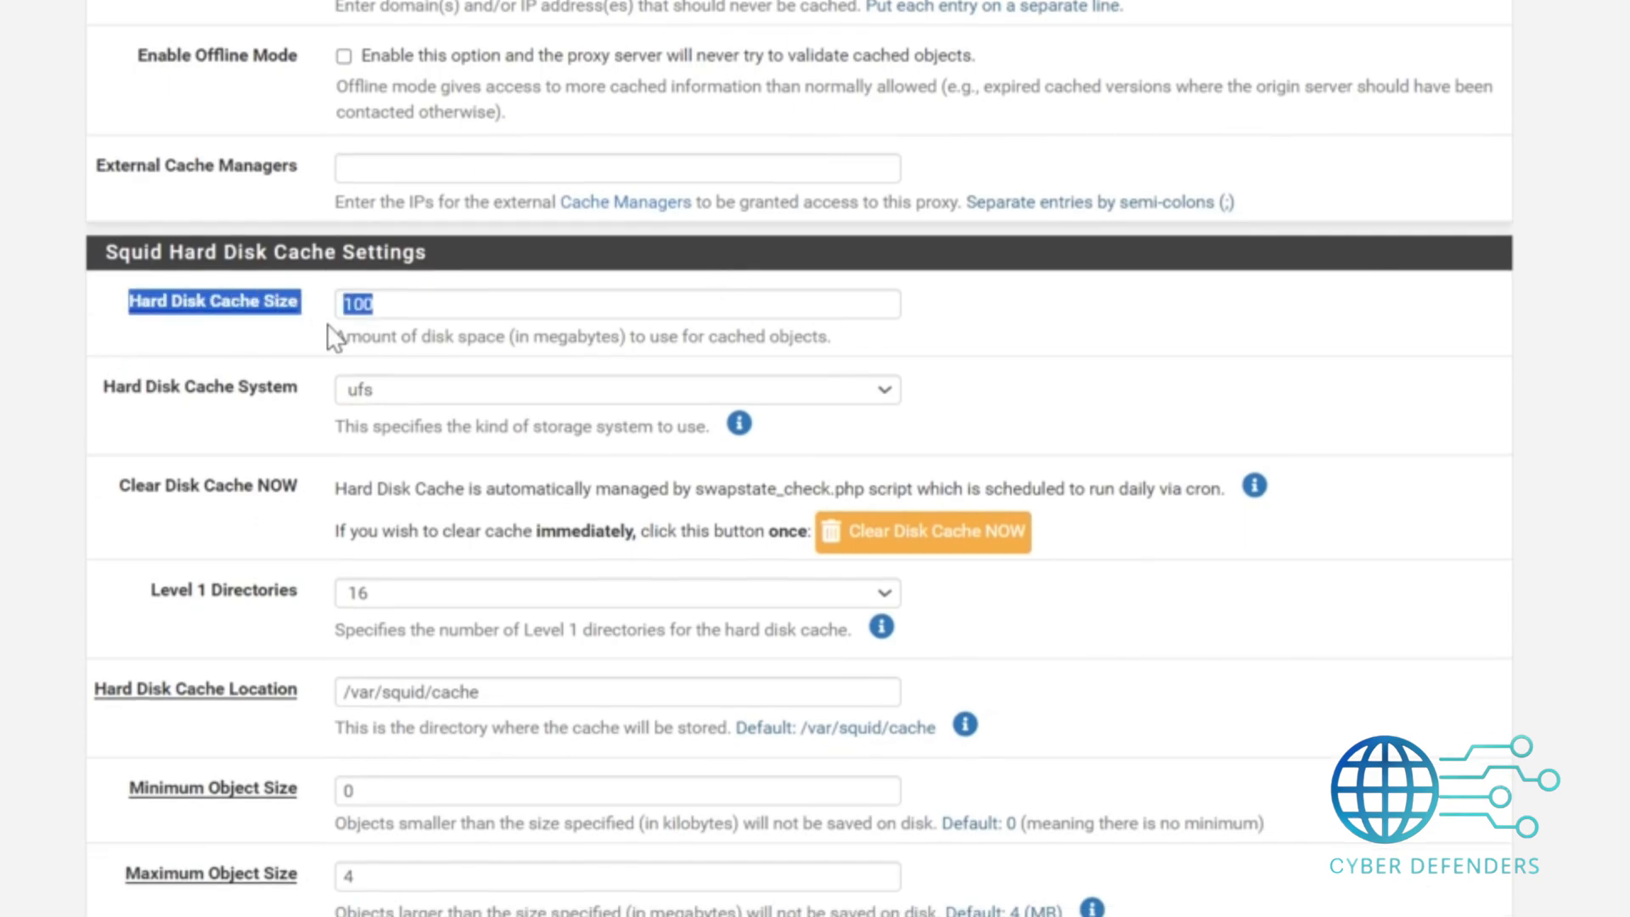
{"action": "left_click", "coordinate": [296, 319]}
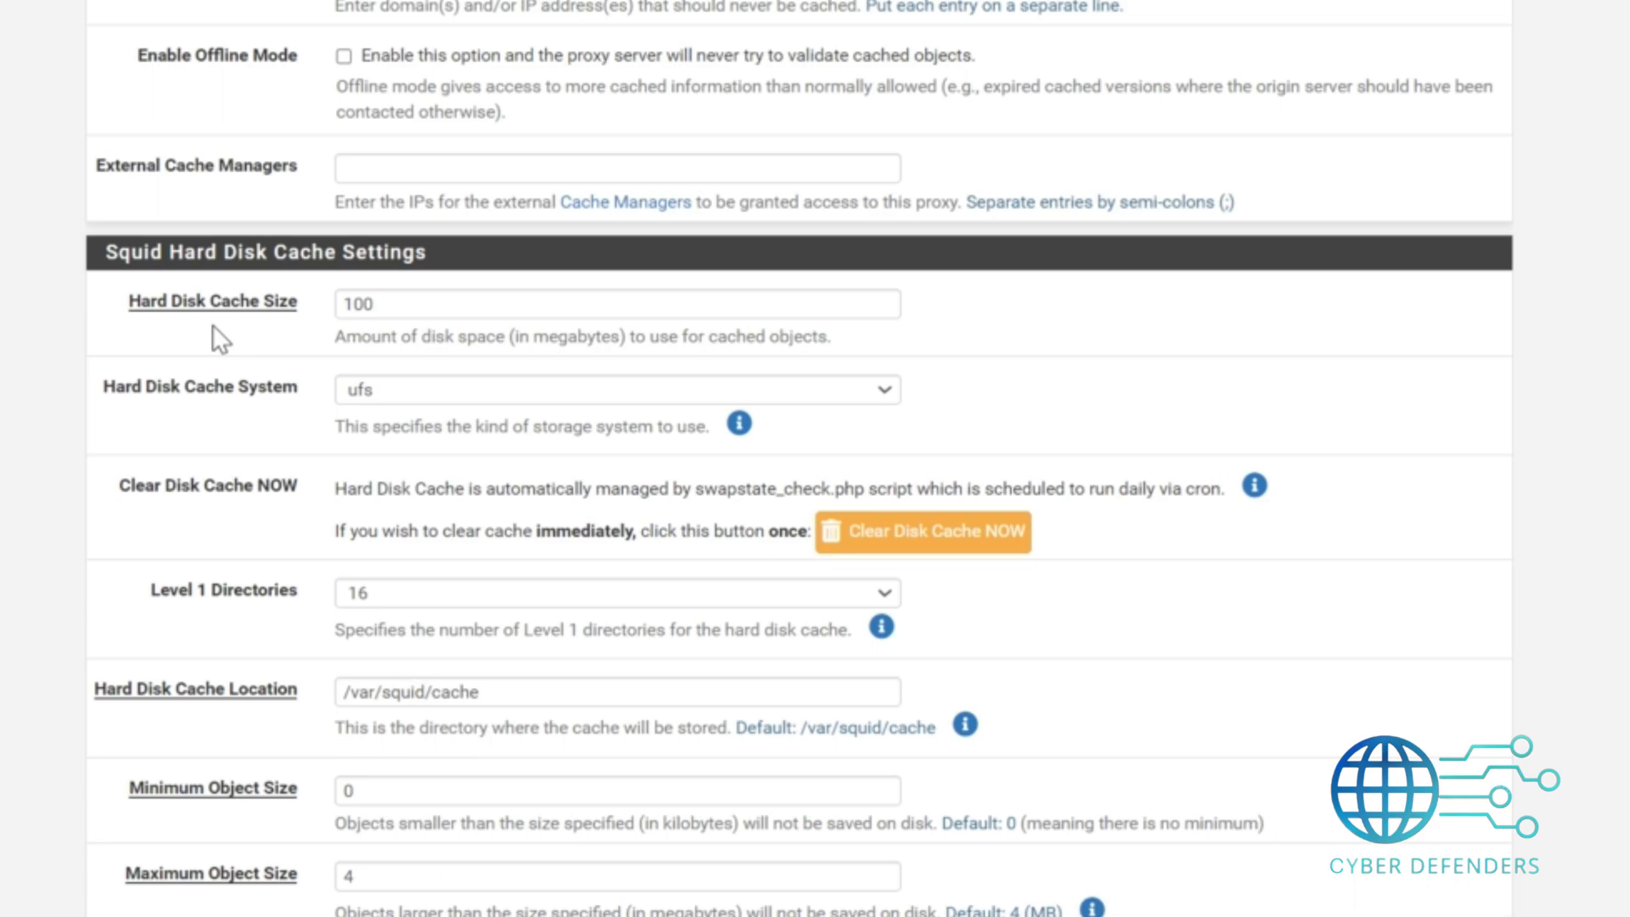
{"action": "left_click", "coordinate": [410, 395]}
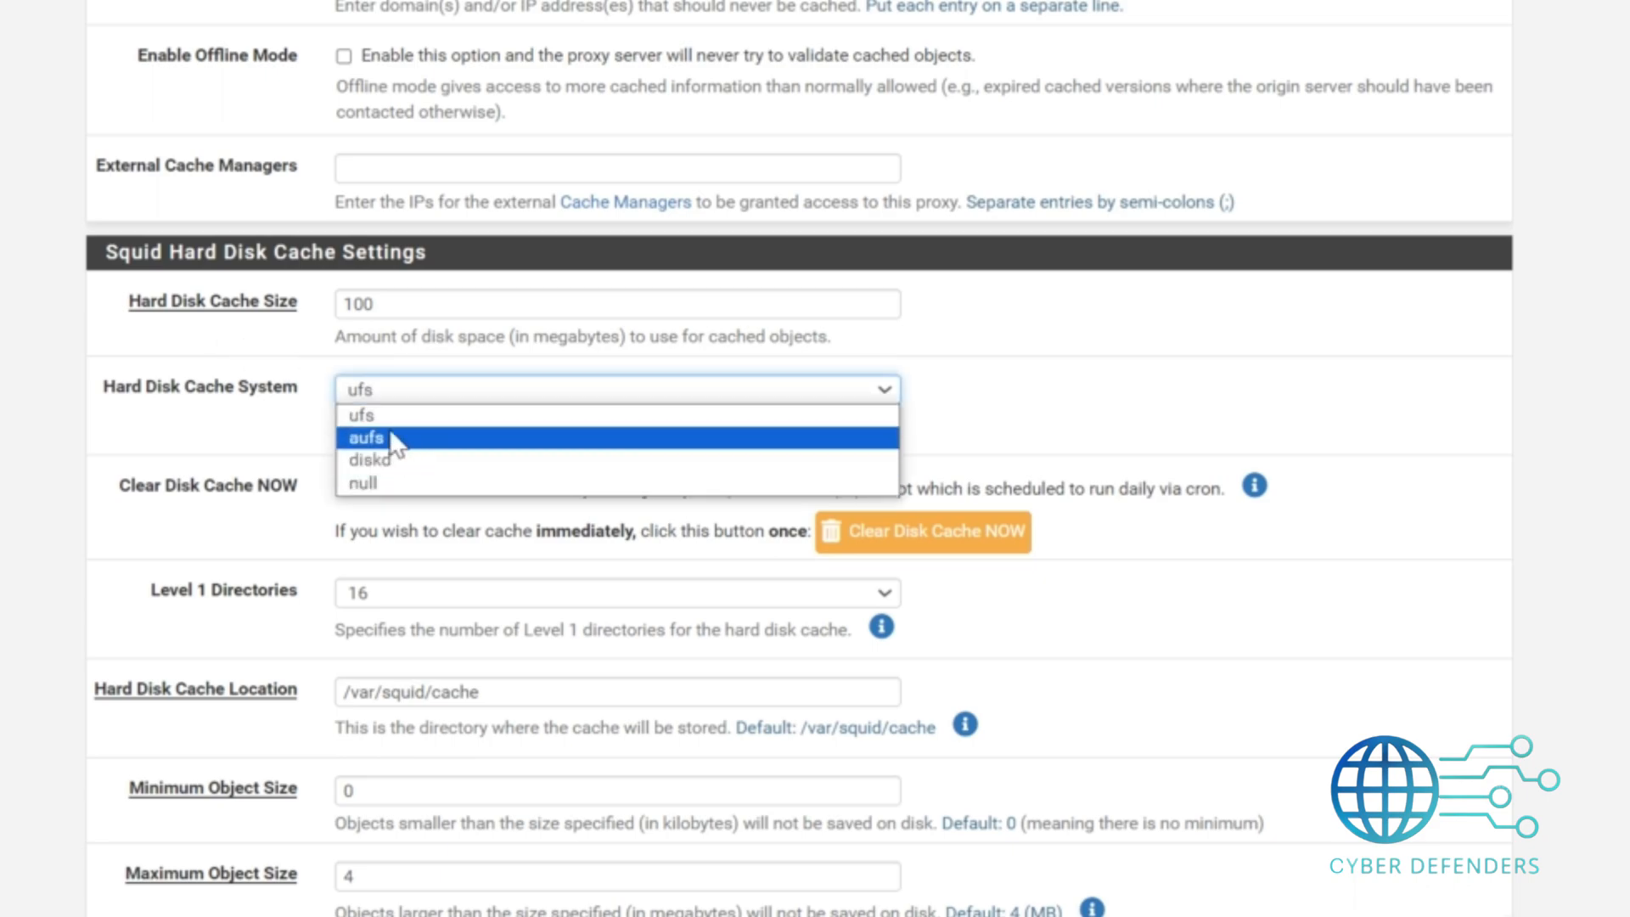
{"action": "left_click", "coordinate": [375, 416]}
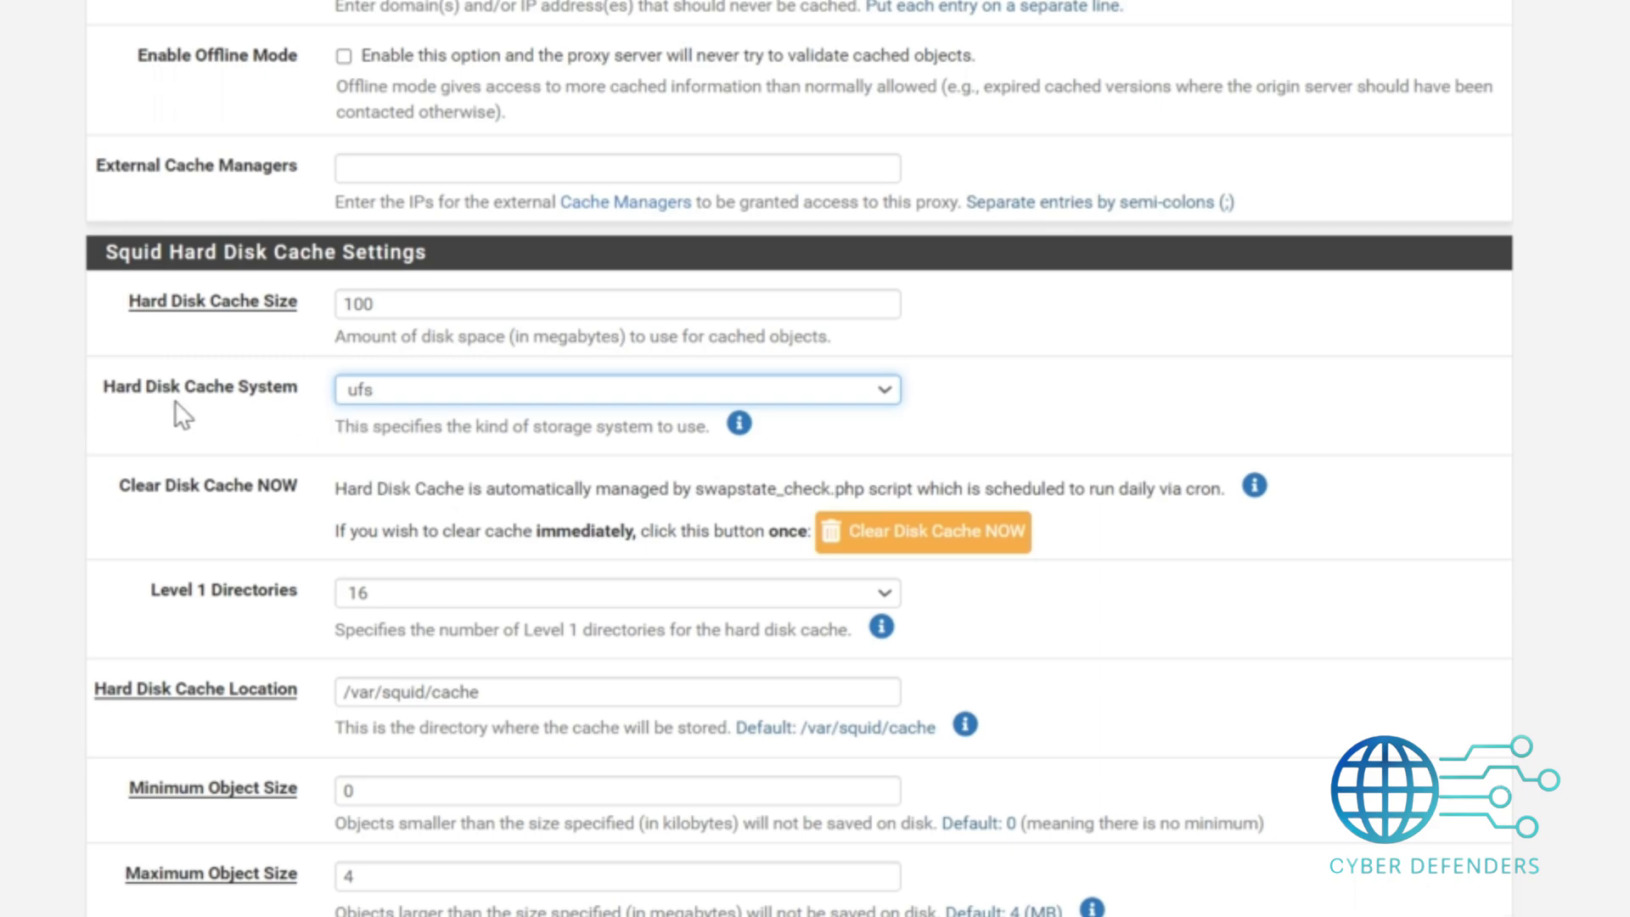
{"action": "left_click_drag", "start_coordinate": [134, 522], "coordinate": [844, 564]}
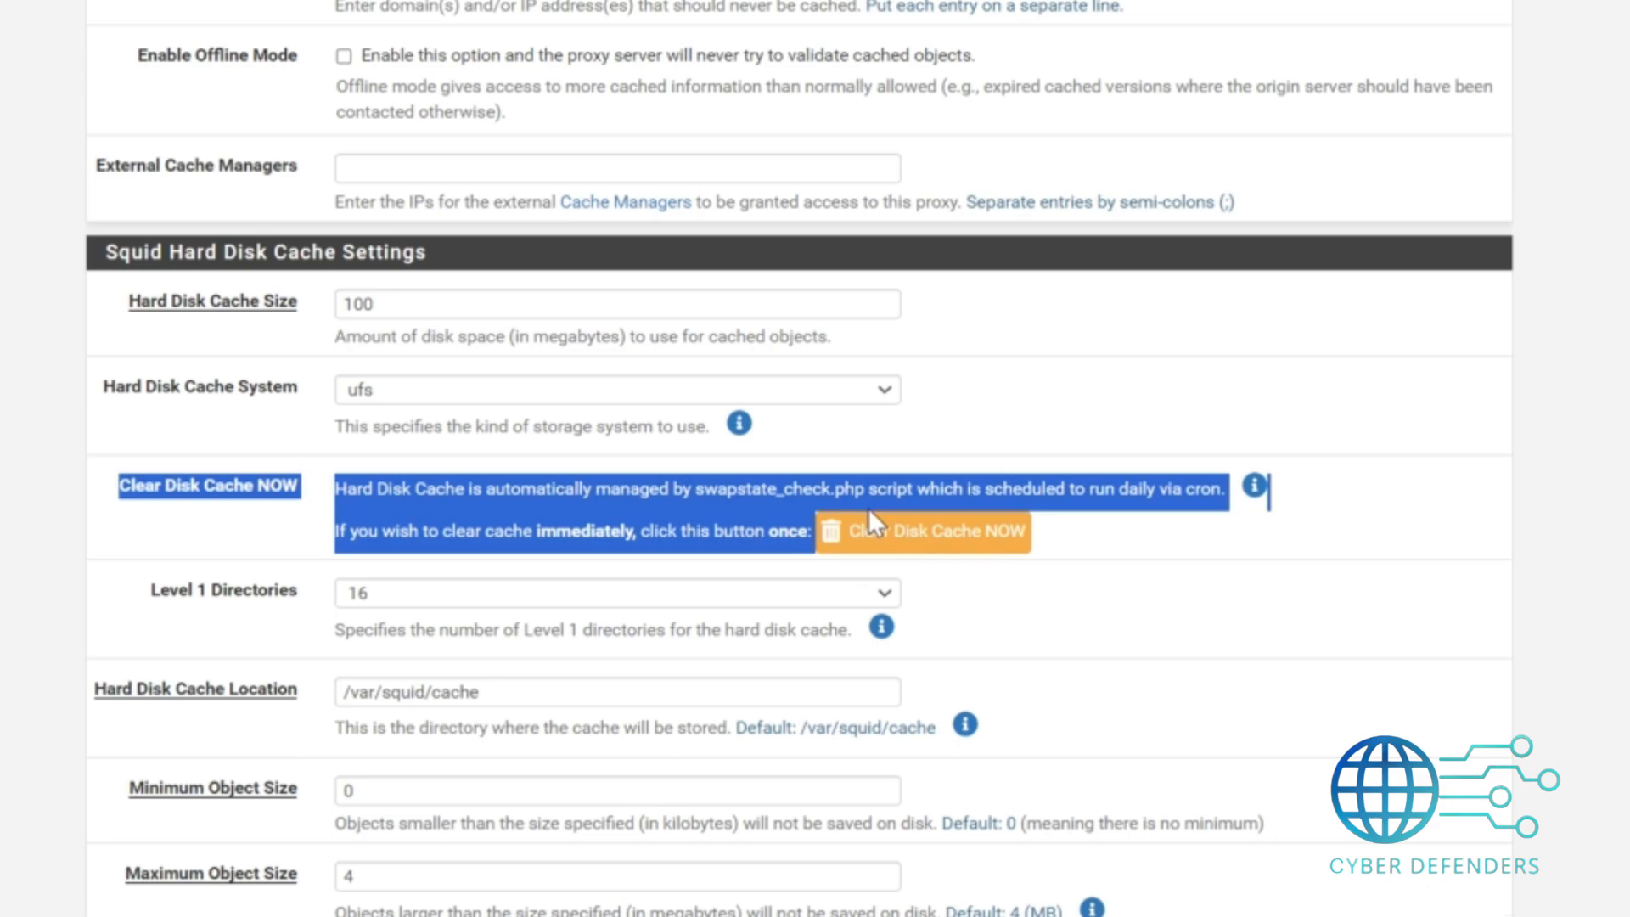
{"action": "left_click", "coordinate": [1093, 558]}
Scroll through the memory cache and dynamic content settings and save the local cache configuration.
{"action": "scroll", "coordinate": [799, 458], "scroll_direction": "down", "scroll_amount": 5}
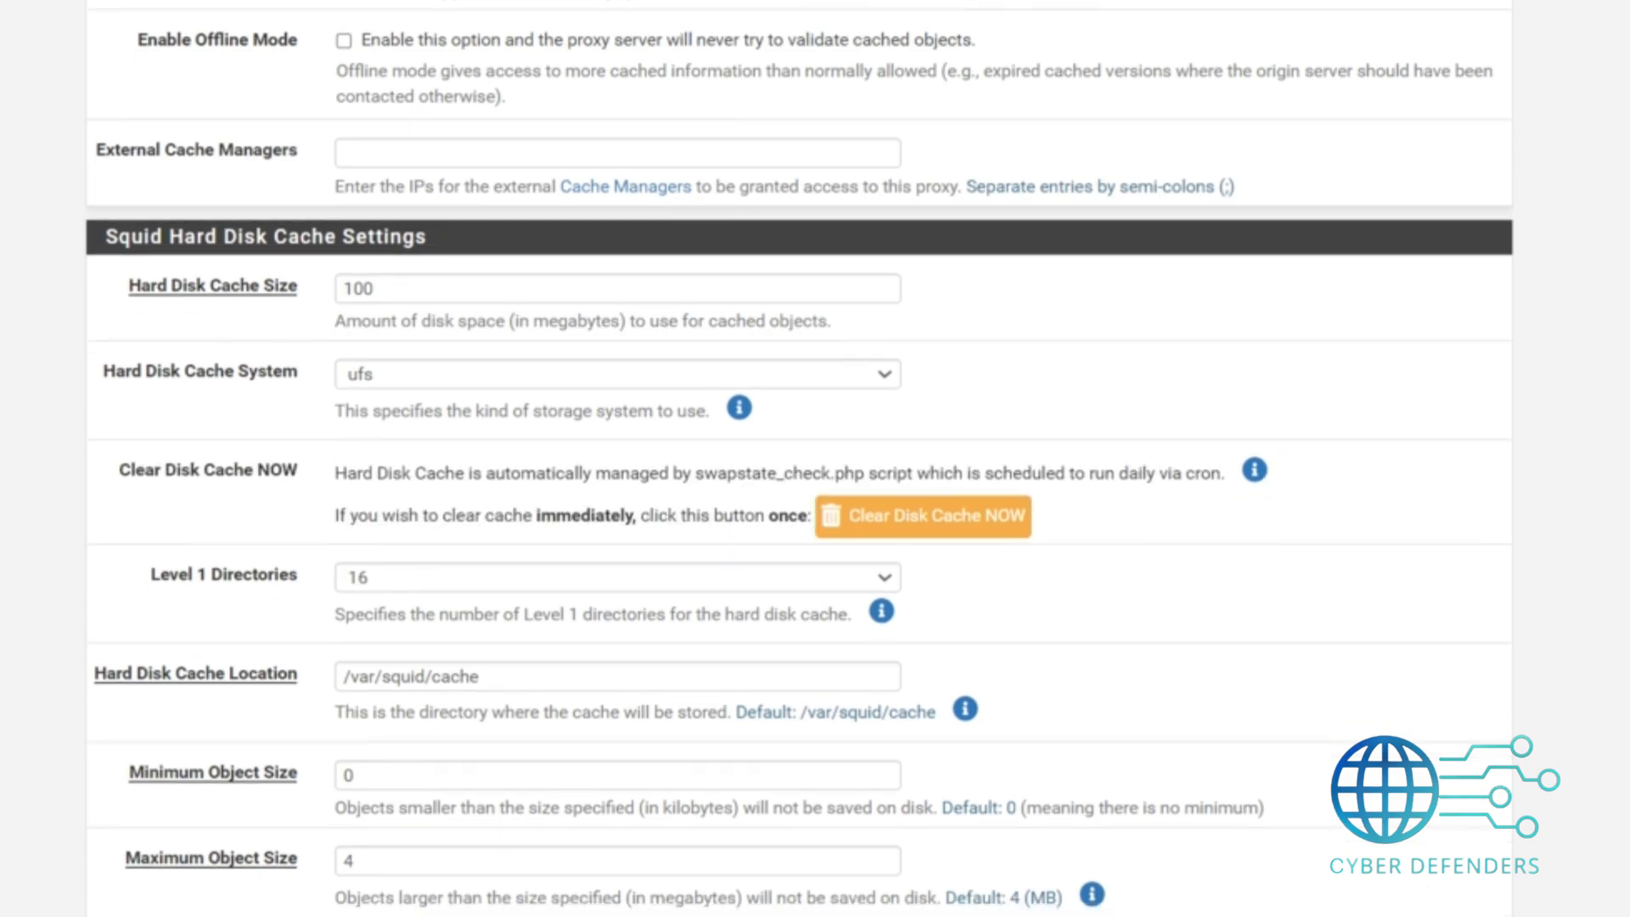
{"action": "scroll", "coordinate": [799, 459], "scroll_direction": "down", "scroll_amount": 3}
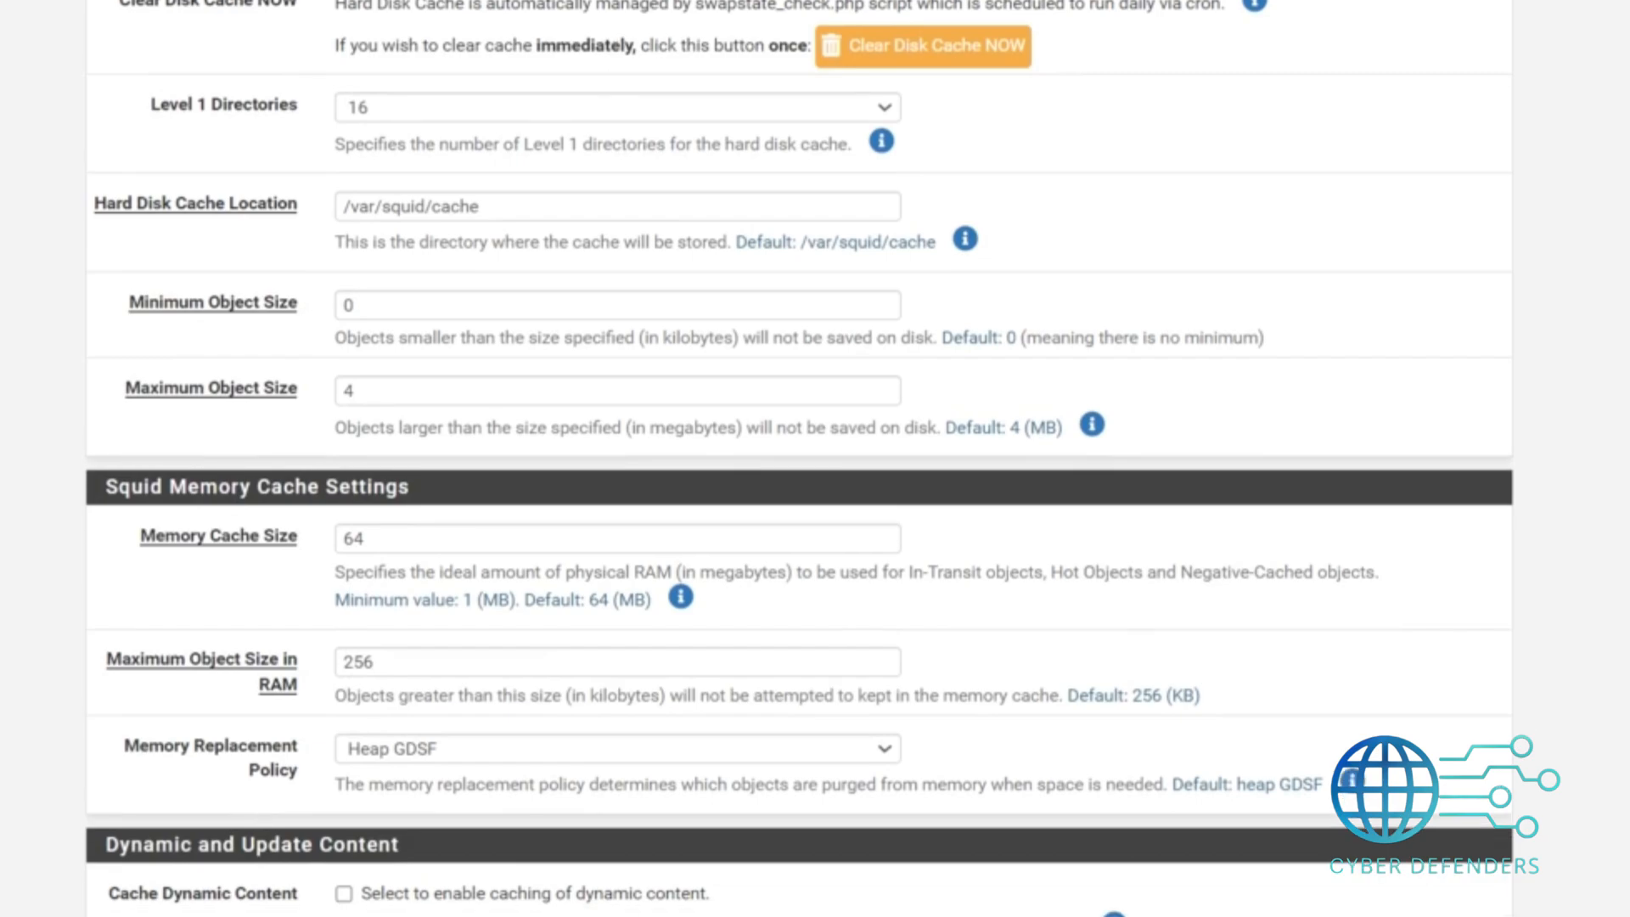
{"action": "scroll", "coordinate": [798, 459], "scroll_direction": "down", "scroll_amount": 2}
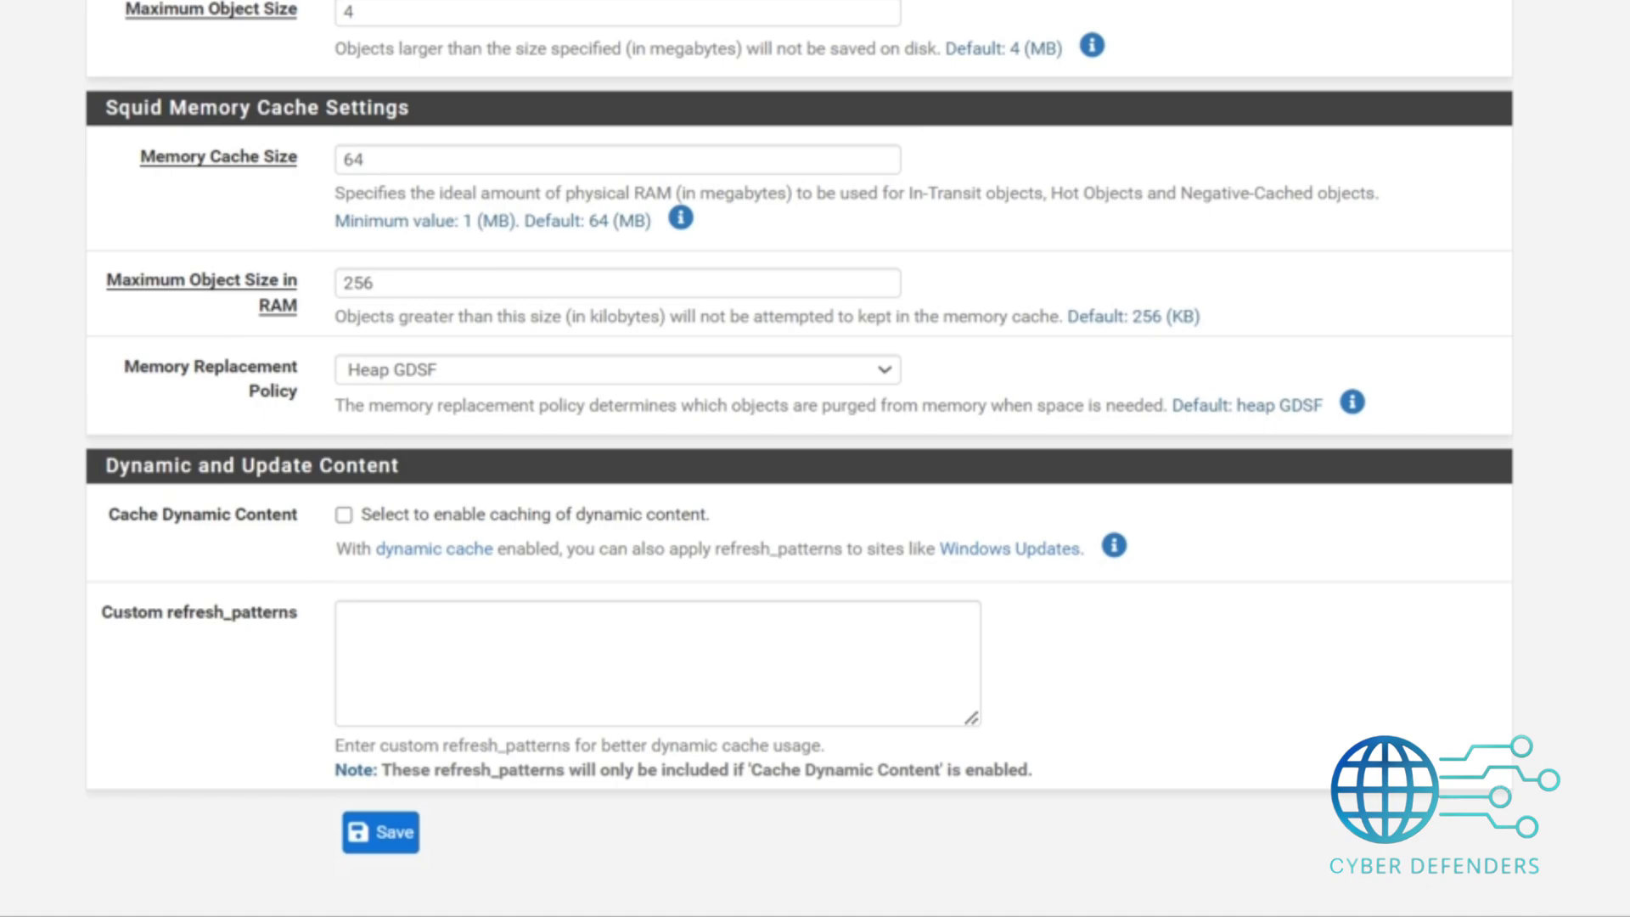
{"action": "scroll", "coordinate": [798, 459], "scroll_direction": "up", "scroll_amount": 7}
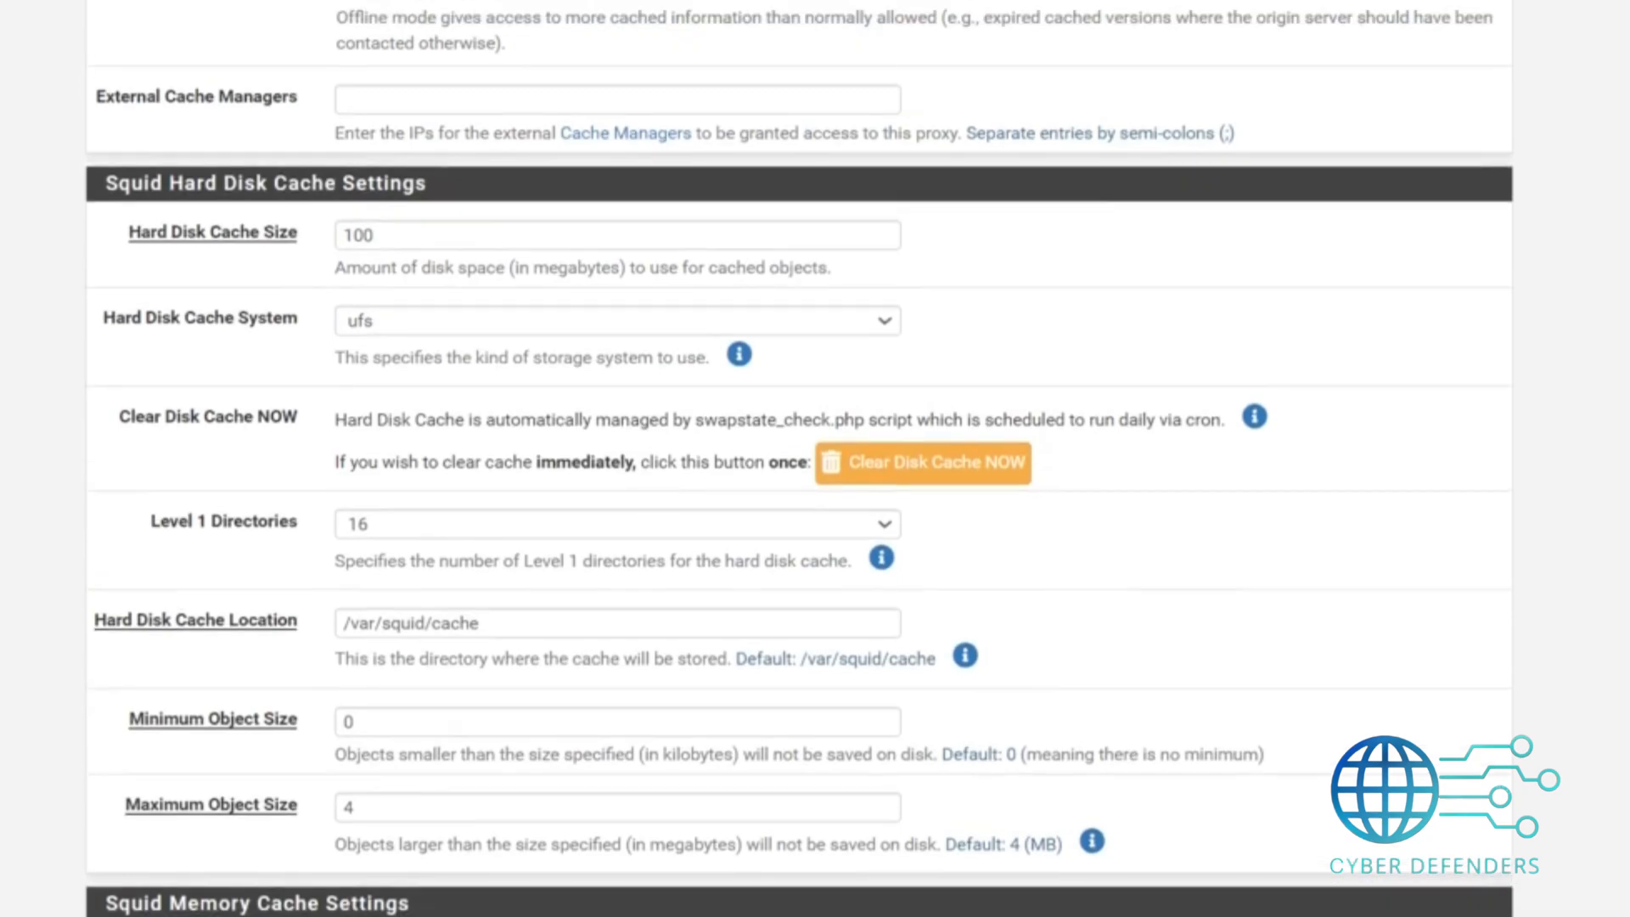
{"action": "scroll", "coordinate": [799, 459], "scroll_direction": "down", "scroll_amount": 9}
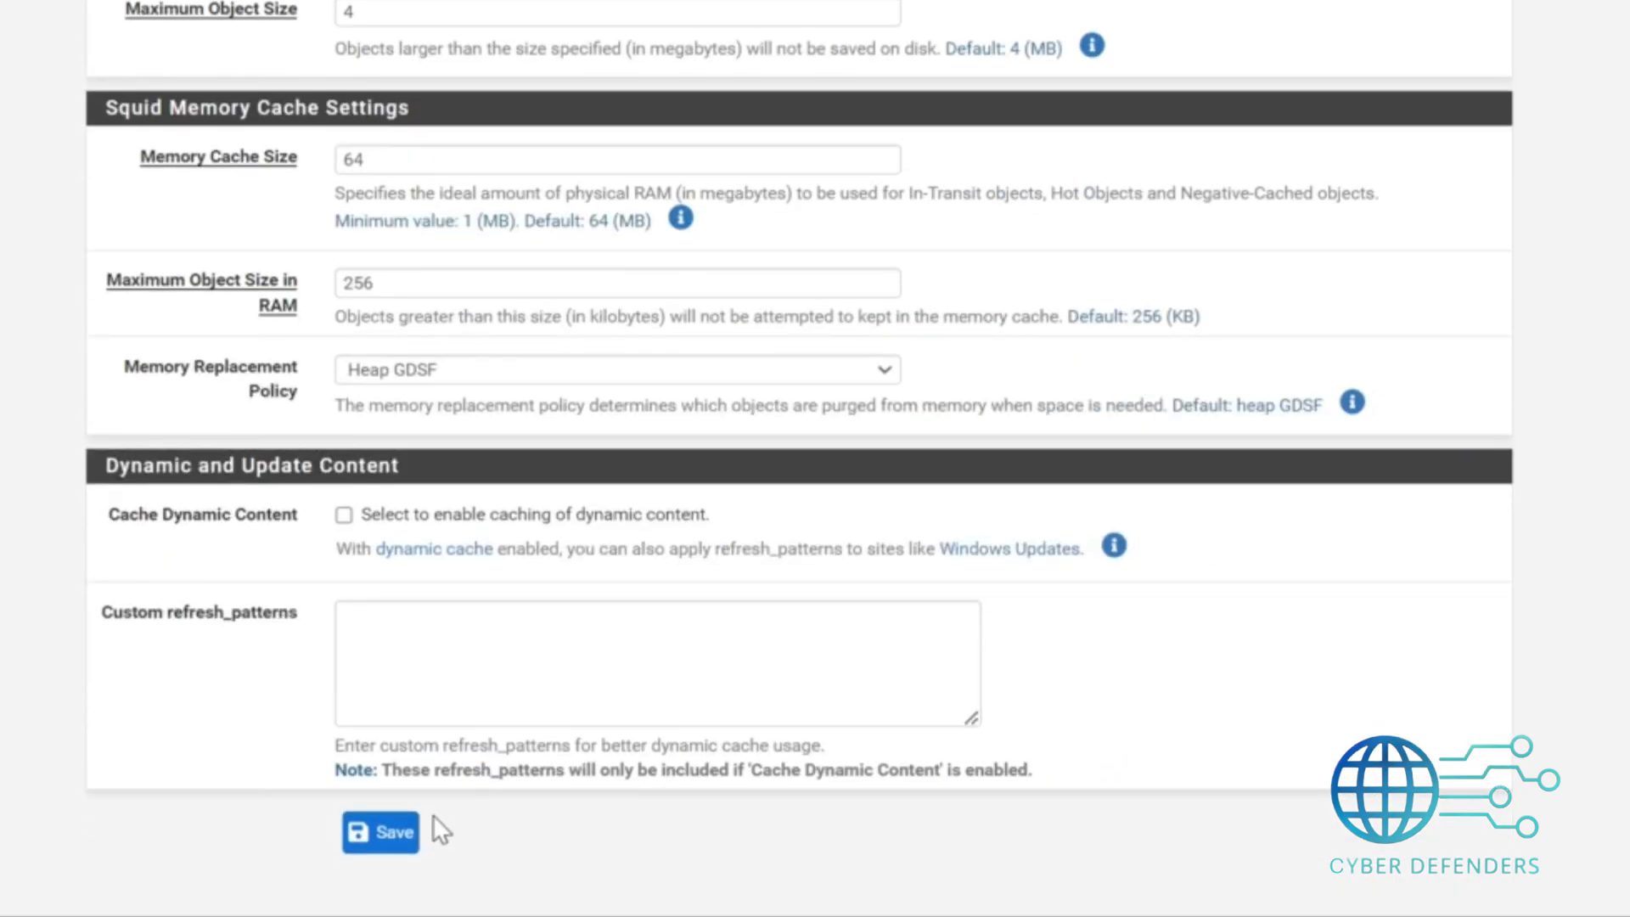
{"action": "left_click", "coordinate": [407, 832]}
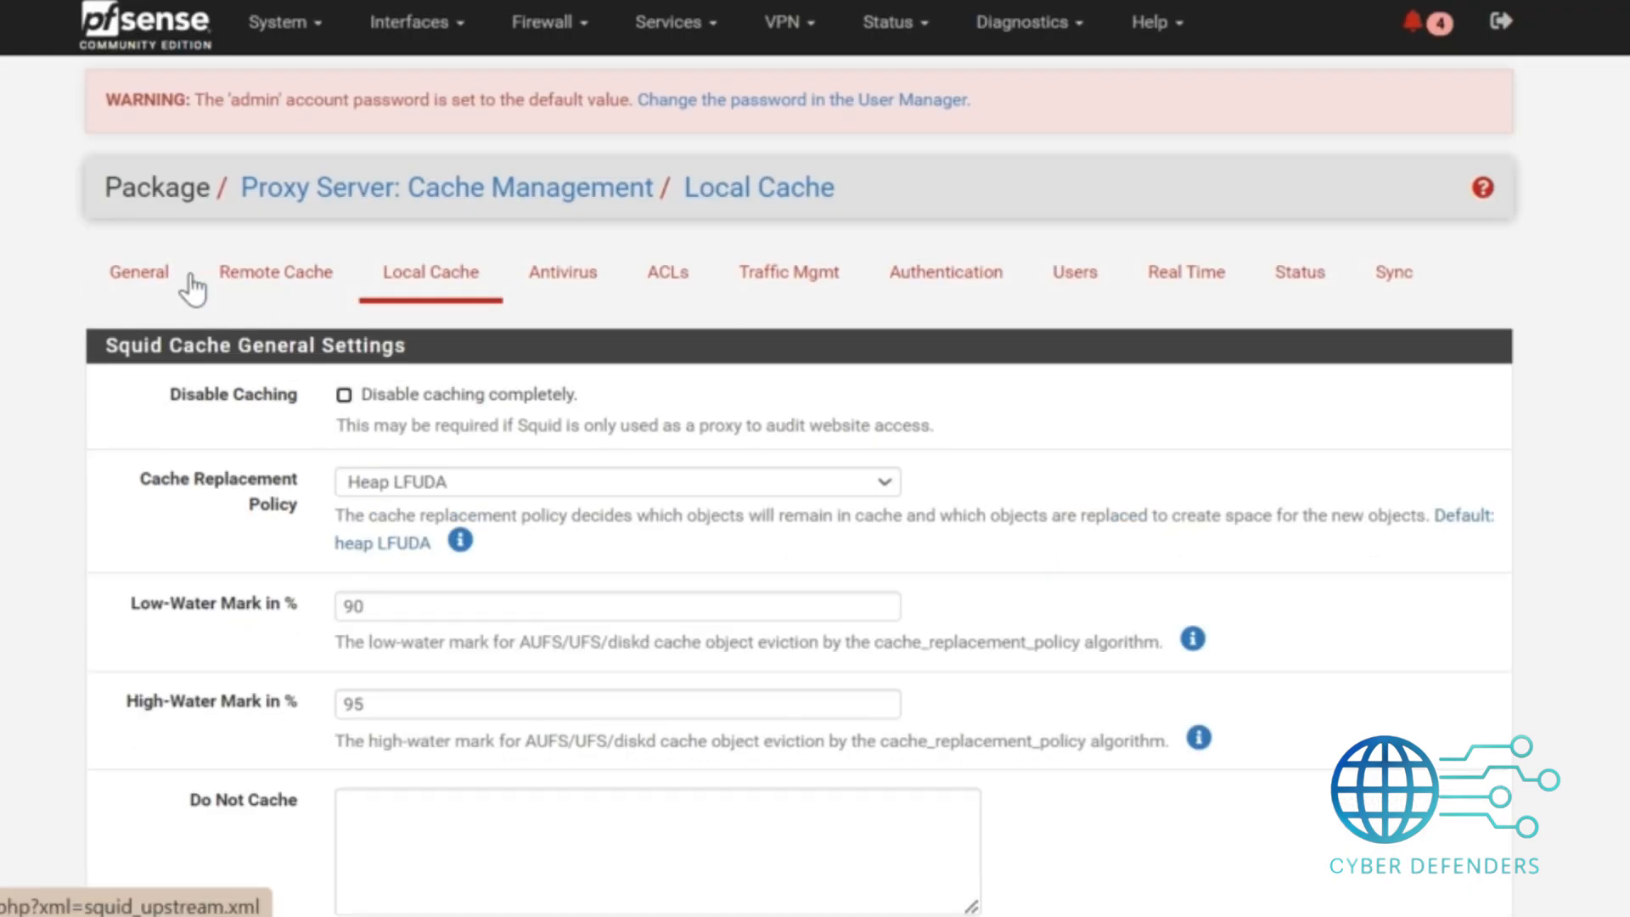
Open the proxy's General settings and enable the Squid proxy and the Keep Settings/Data option.
{"action": "left_click", "coordinate": [145, 273]}
{"action": "left_click", "coordinate": [352, 396]}
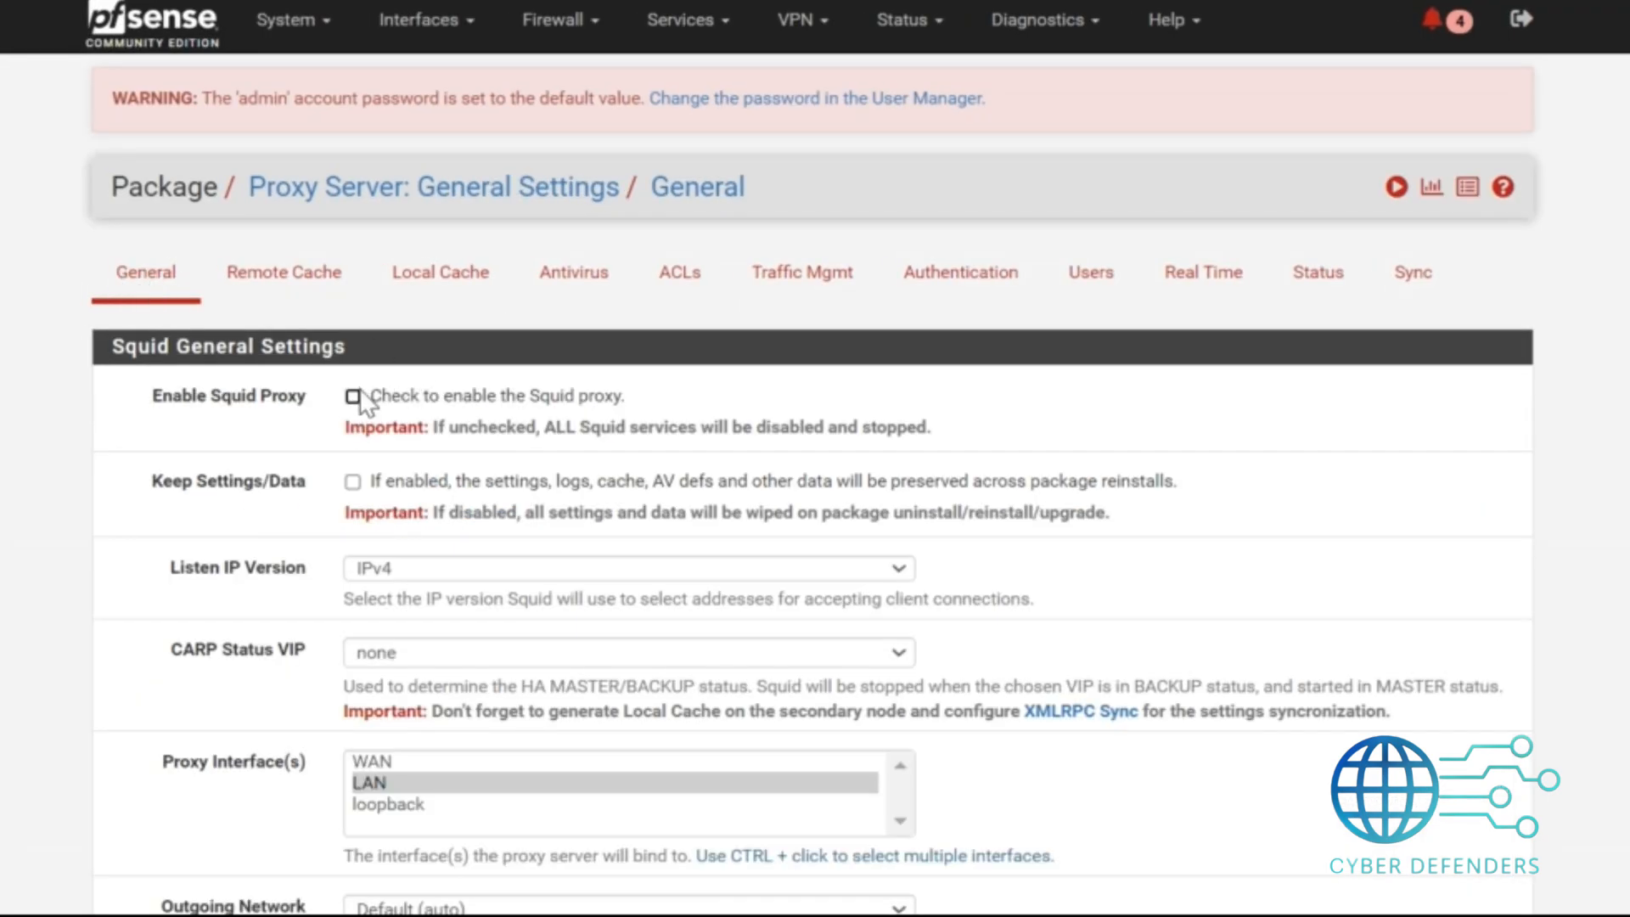
{"action": "left_click", "coordinate": [353, 481]}
Set CARP Status VIP to none and select LAN as the proxy interface.
{"action": "left_click", "coordinate": [431, 646]}
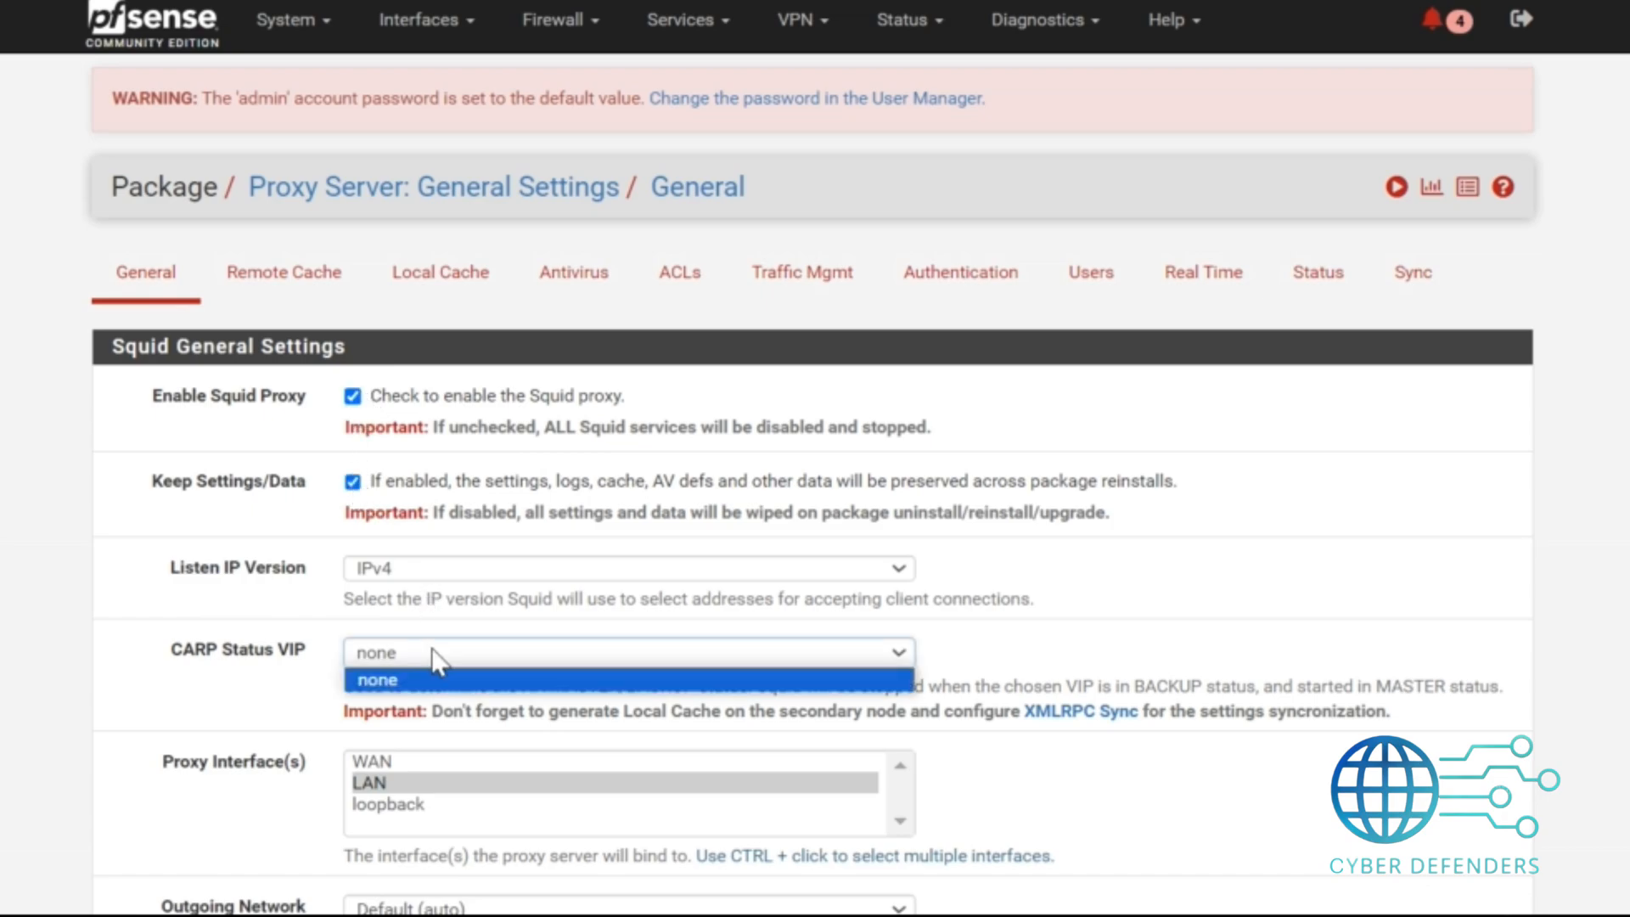
{"action": "left_click", "coordinate": [431, 648]}
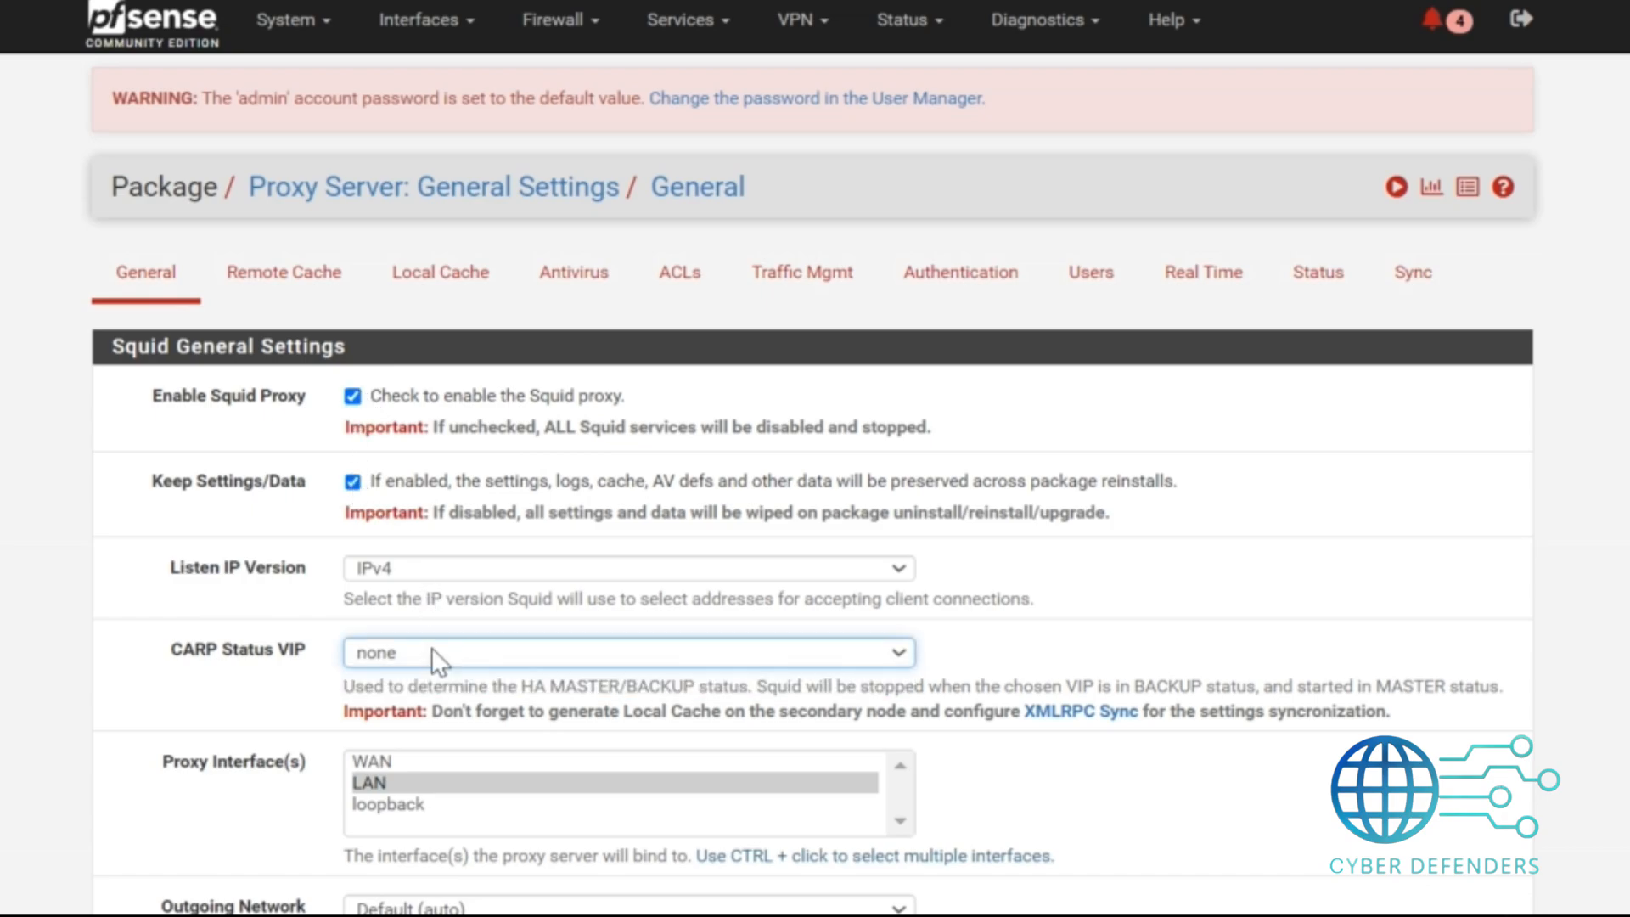
{"action": "left_click", "coordinate": [399, 781]}
{"action": "left_click_drag", "start_coordinate": [295, 771], "coordinate": [99, 781]}
{"action": "left_click", "coordinate": [257, 768]}
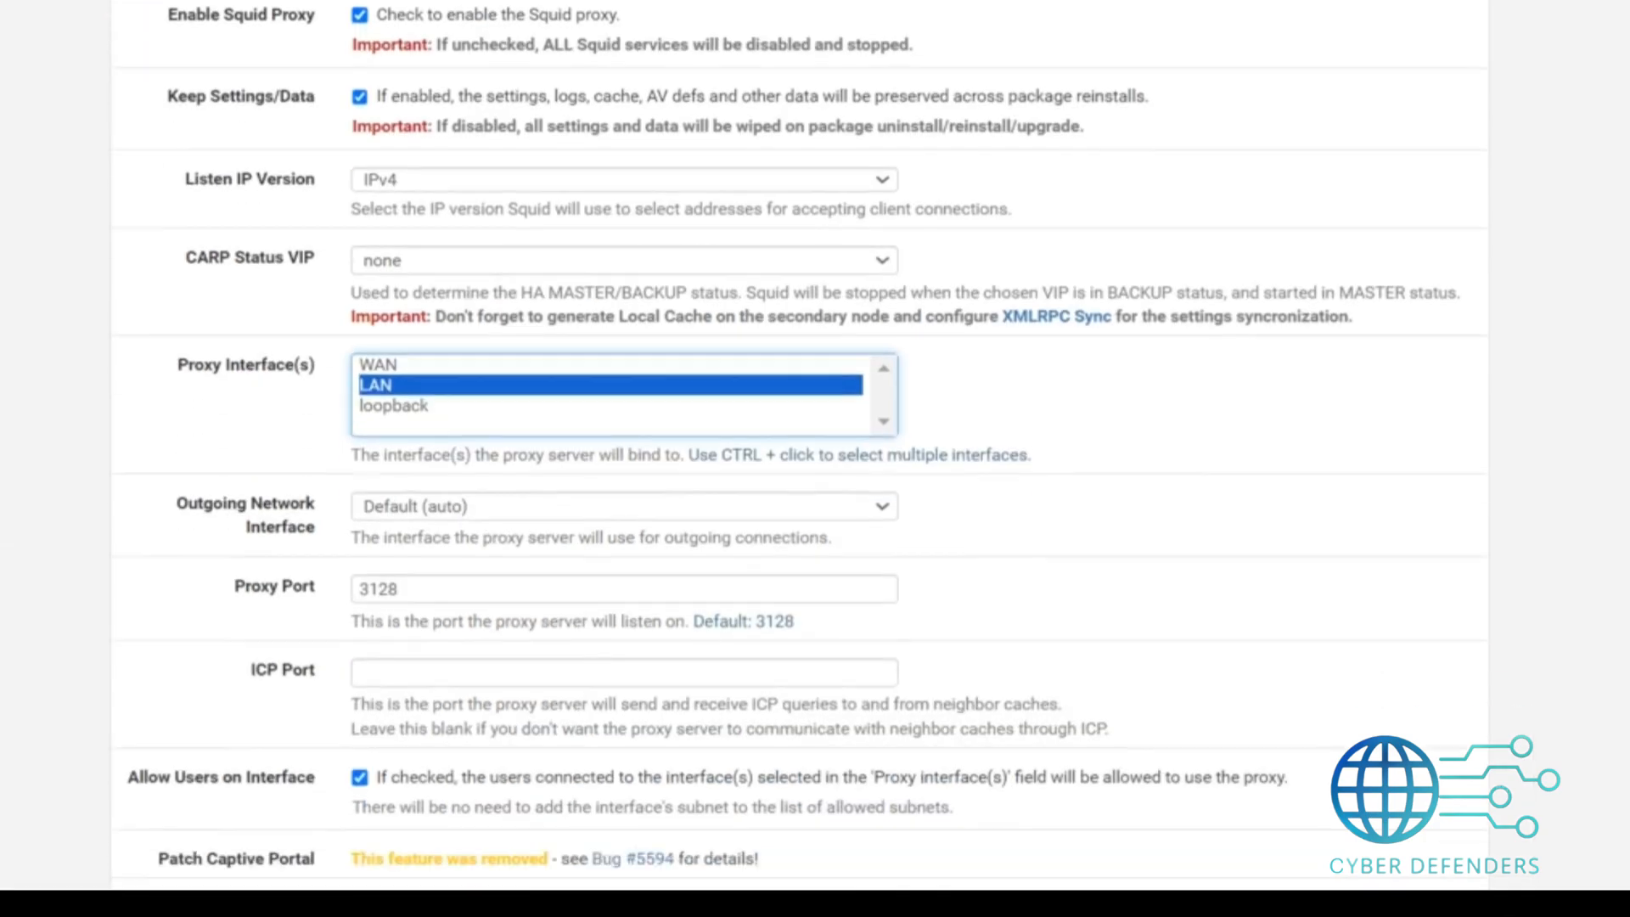
Review the proxy port, DNS options and transparent proxy settings further down the General page.
{"action": "scroll", "coordinate": [463, 181], "scroll_direction": "down", "scroll_amount": 4}
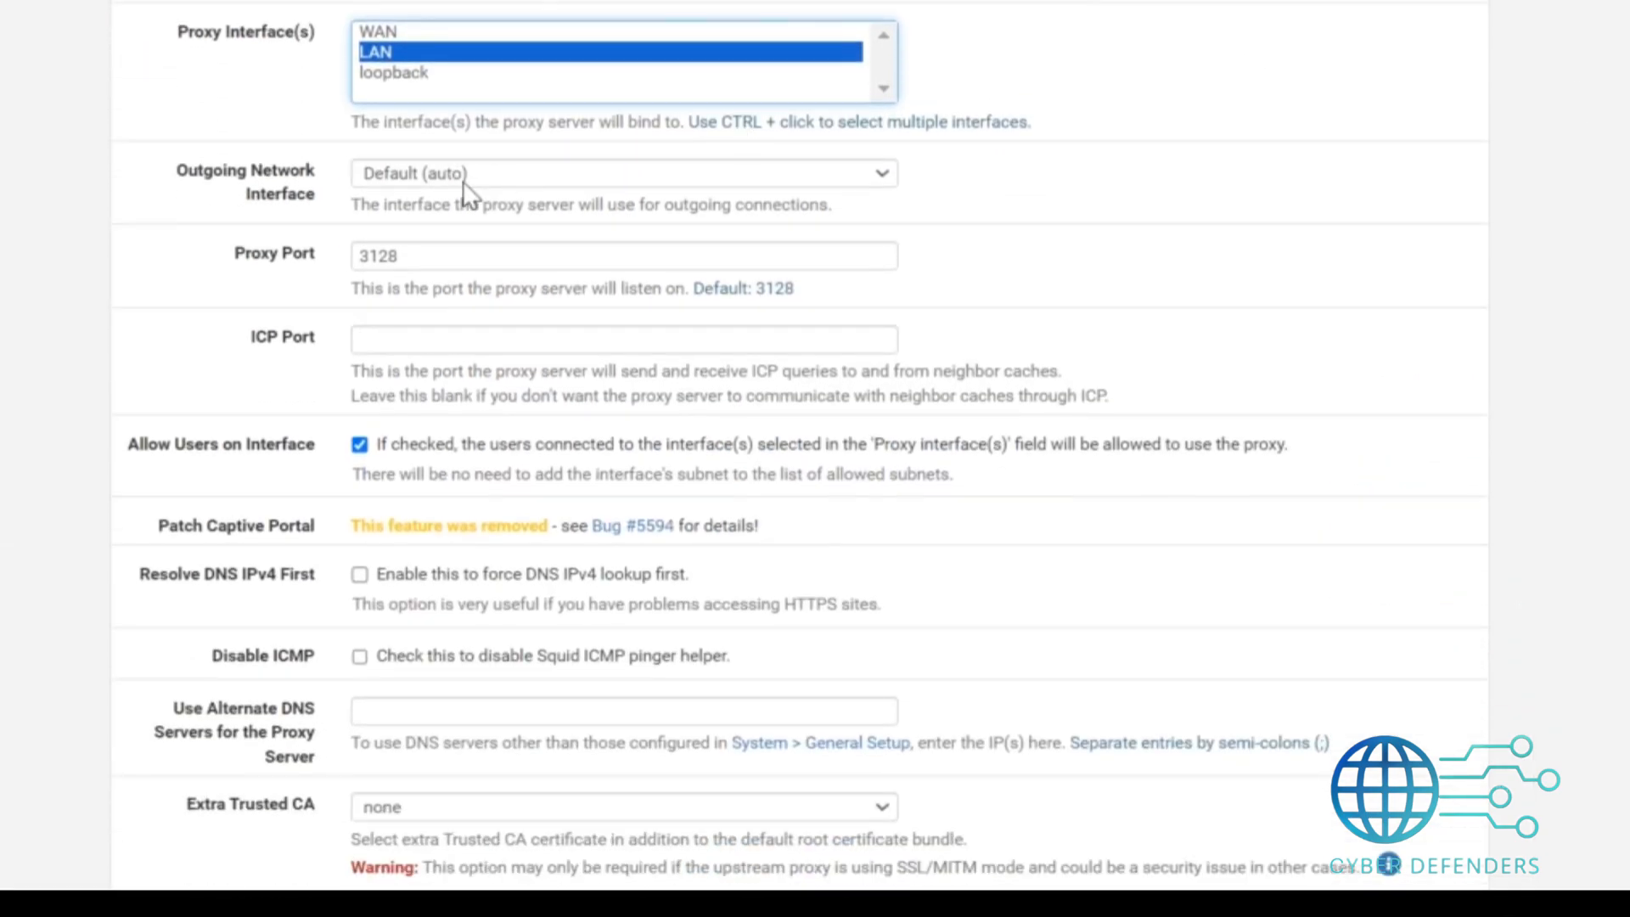
{"action": "left_click_drag", "start_coordinate": [225, 263], "coordinate": [437, 283]}
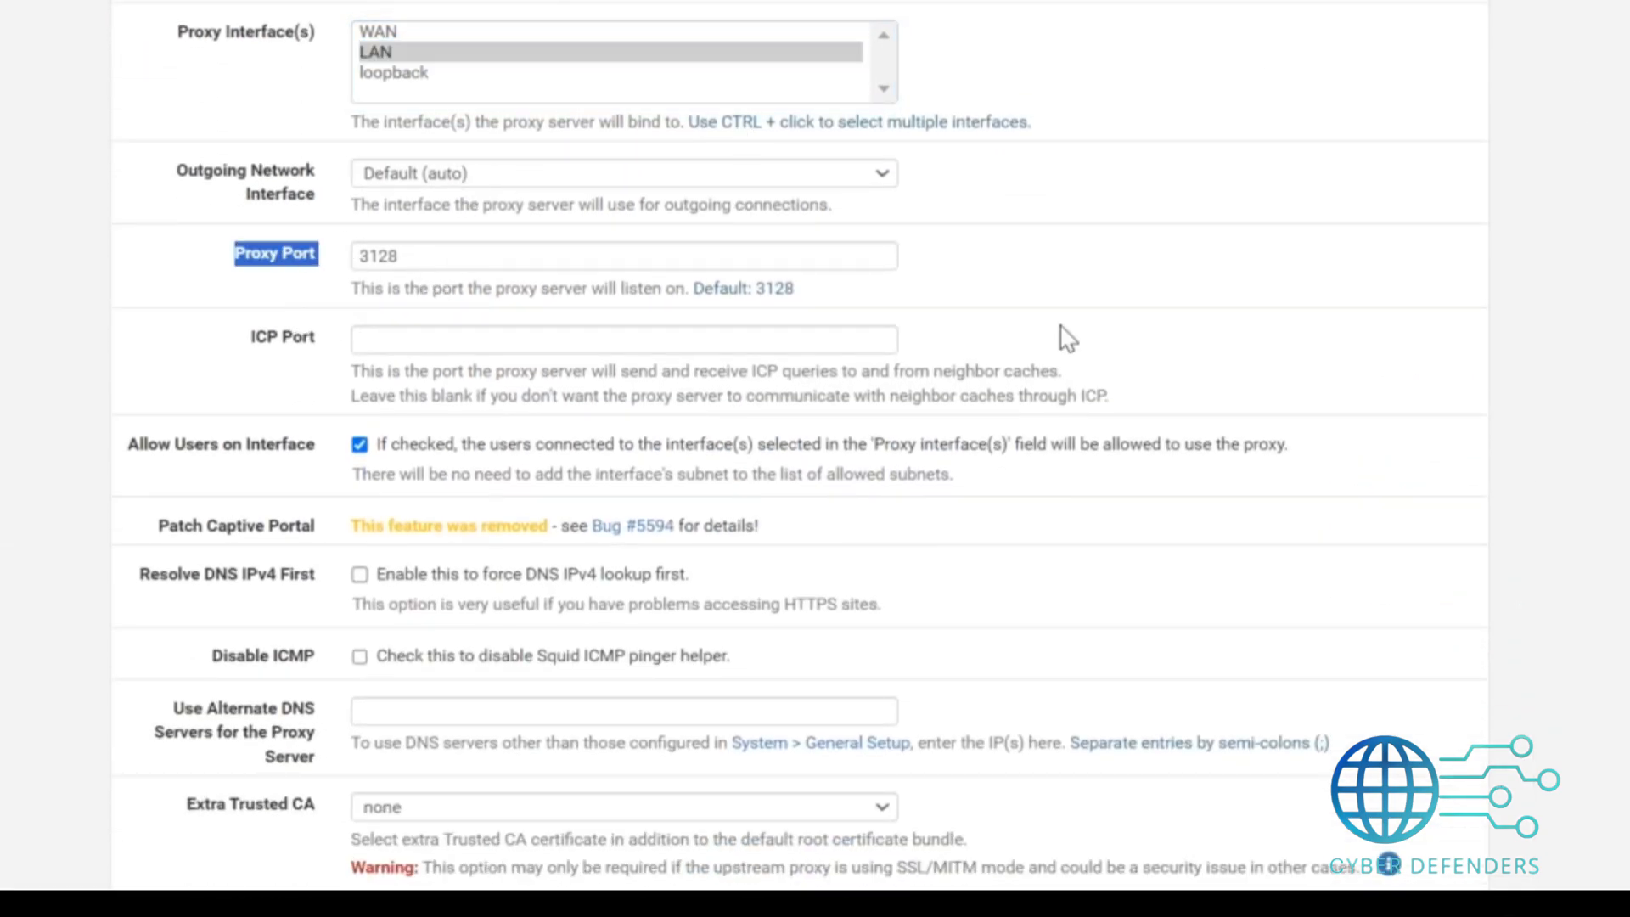
{"action": "scroll", "coordinate": [815, 459], "scroll_direction": "down", "scroll_amount": 4}
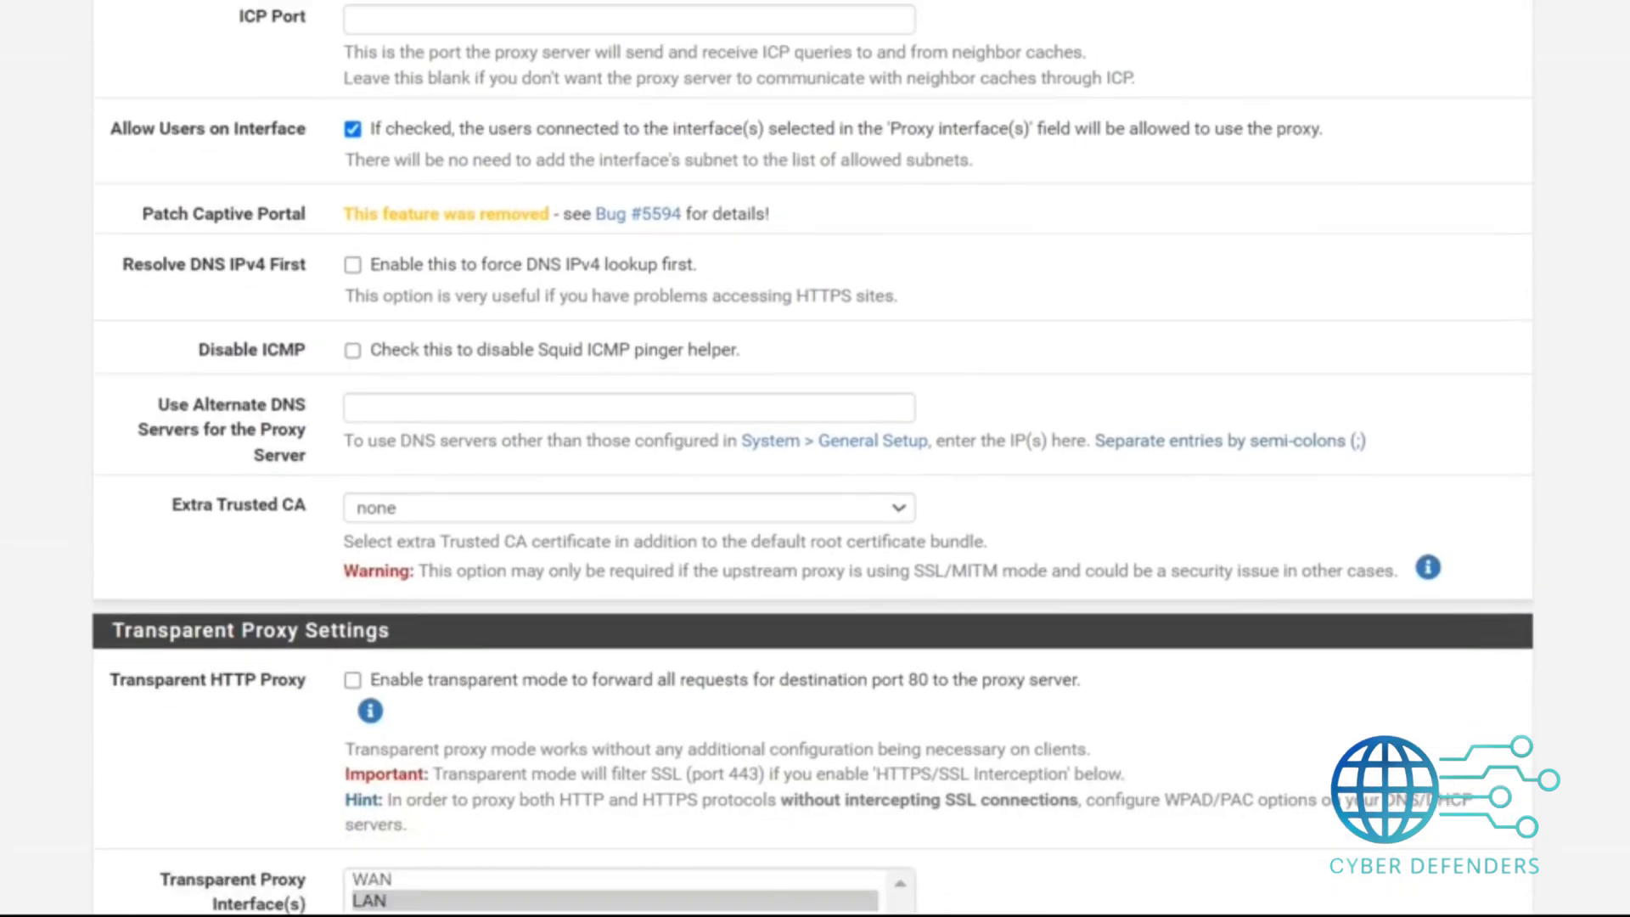
{"action": "scroll", "coordinate": [815, 459], "scroll_direction": "down", "scroll_amount": 2}
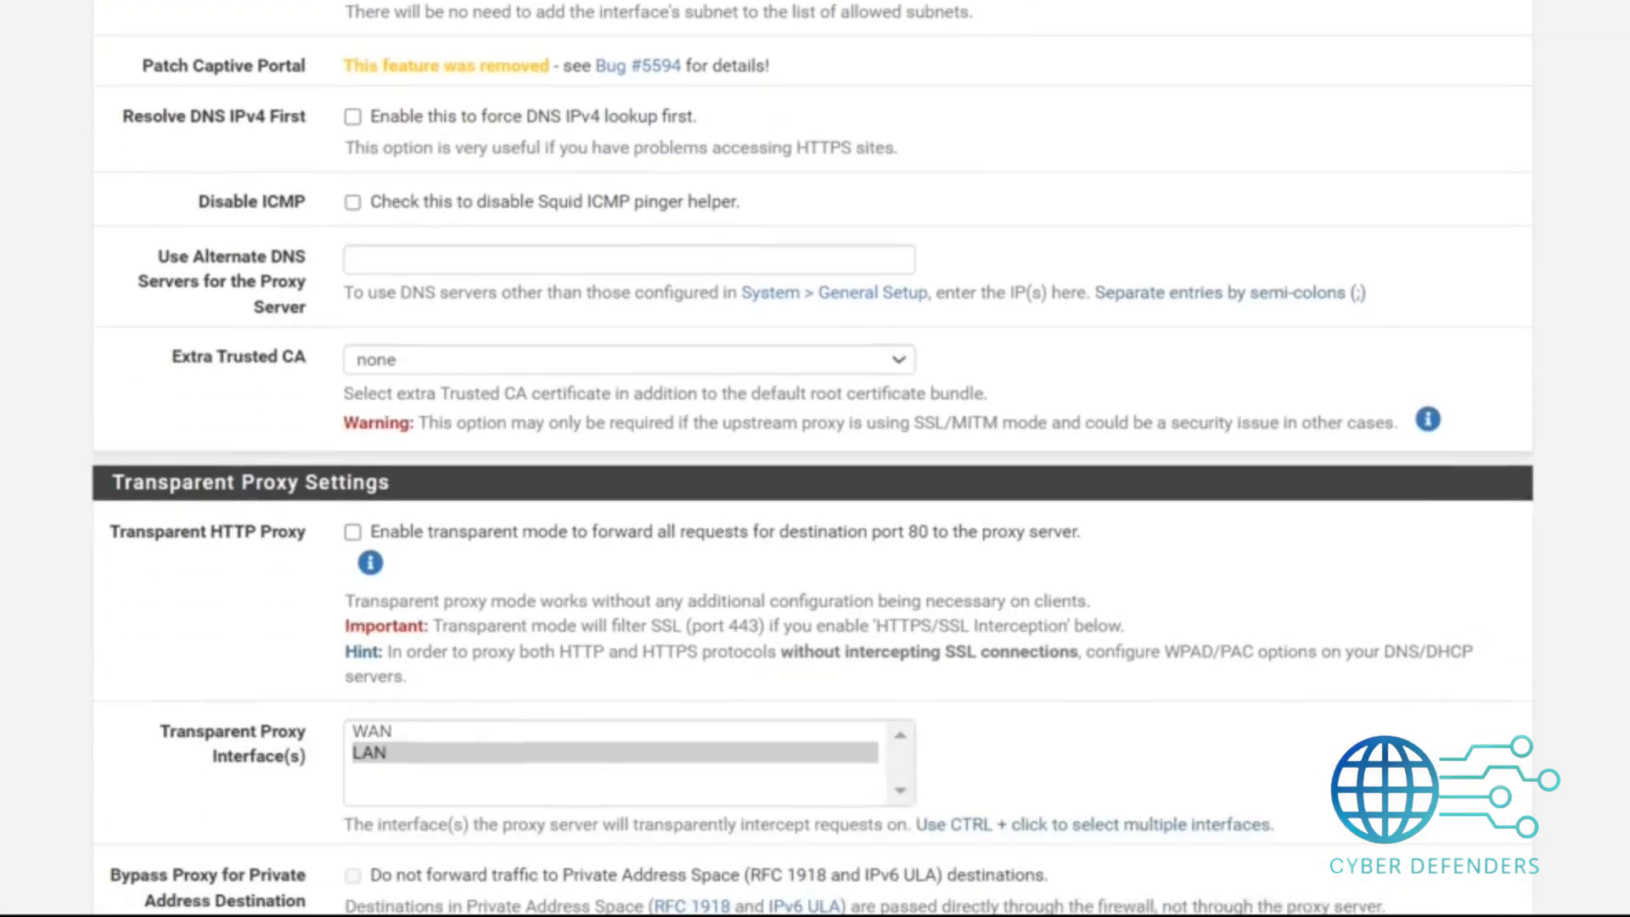
{"action": "scroll", "coordinate": [815, 459], "scroll_direction": "down", "scroll_amount": 3}
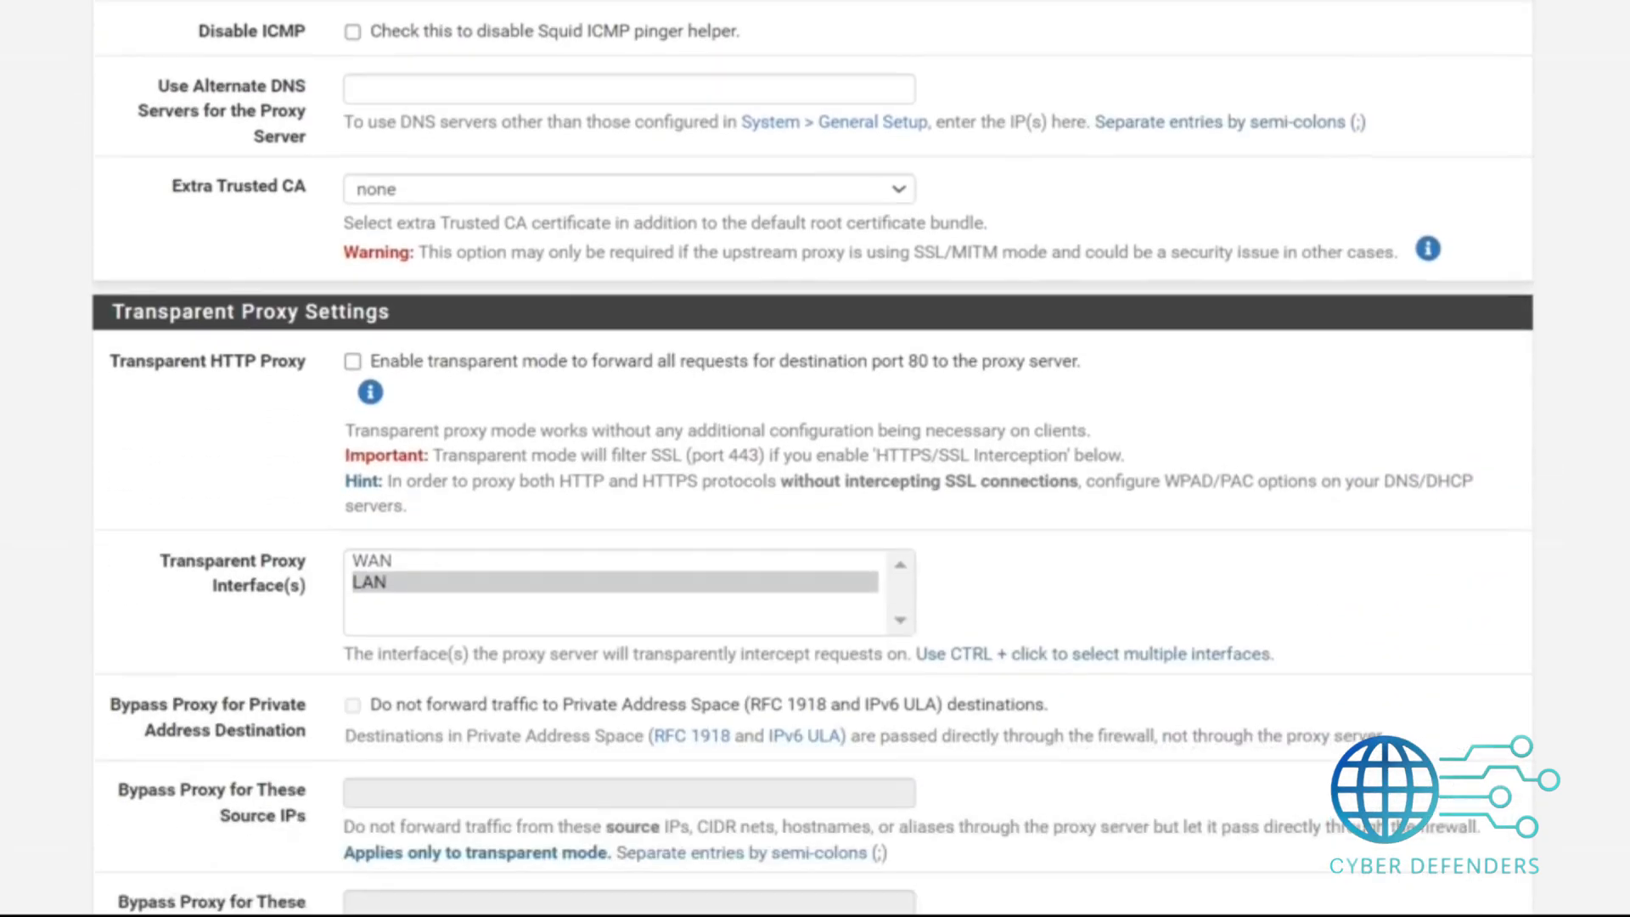
{"action": "scroll", "coordinate": [815, 459], "scroll_direction": "up", "scroll_amount": 4}
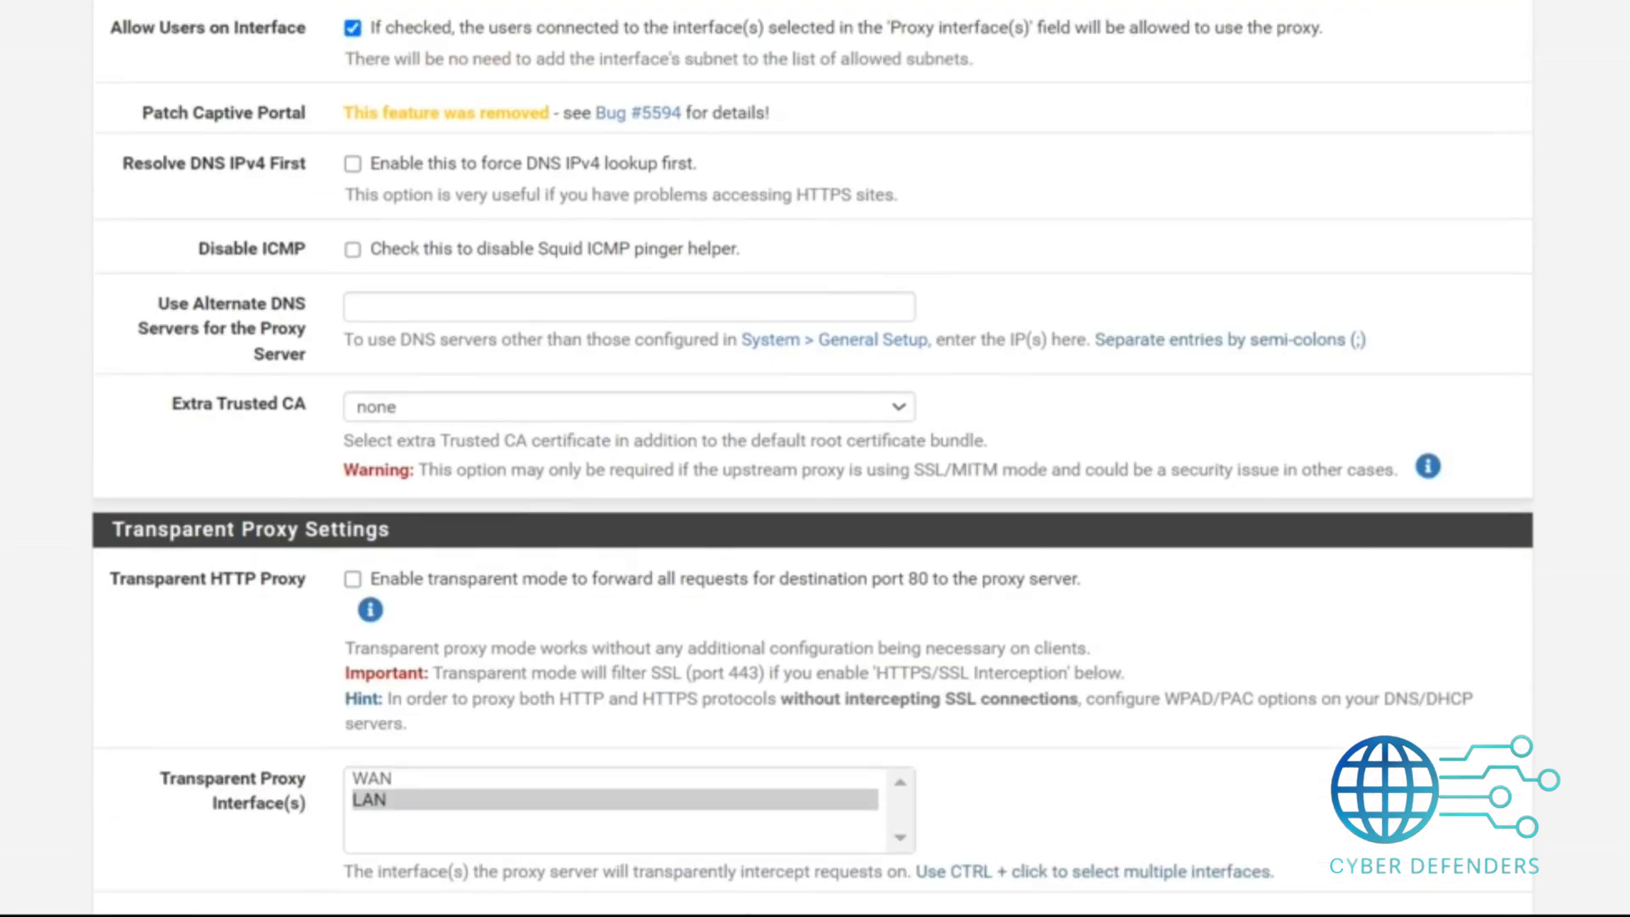
{"action": "scroll", "coordinate": [815, 458], "scroll_direction": "up", "scroll_amount": 3}
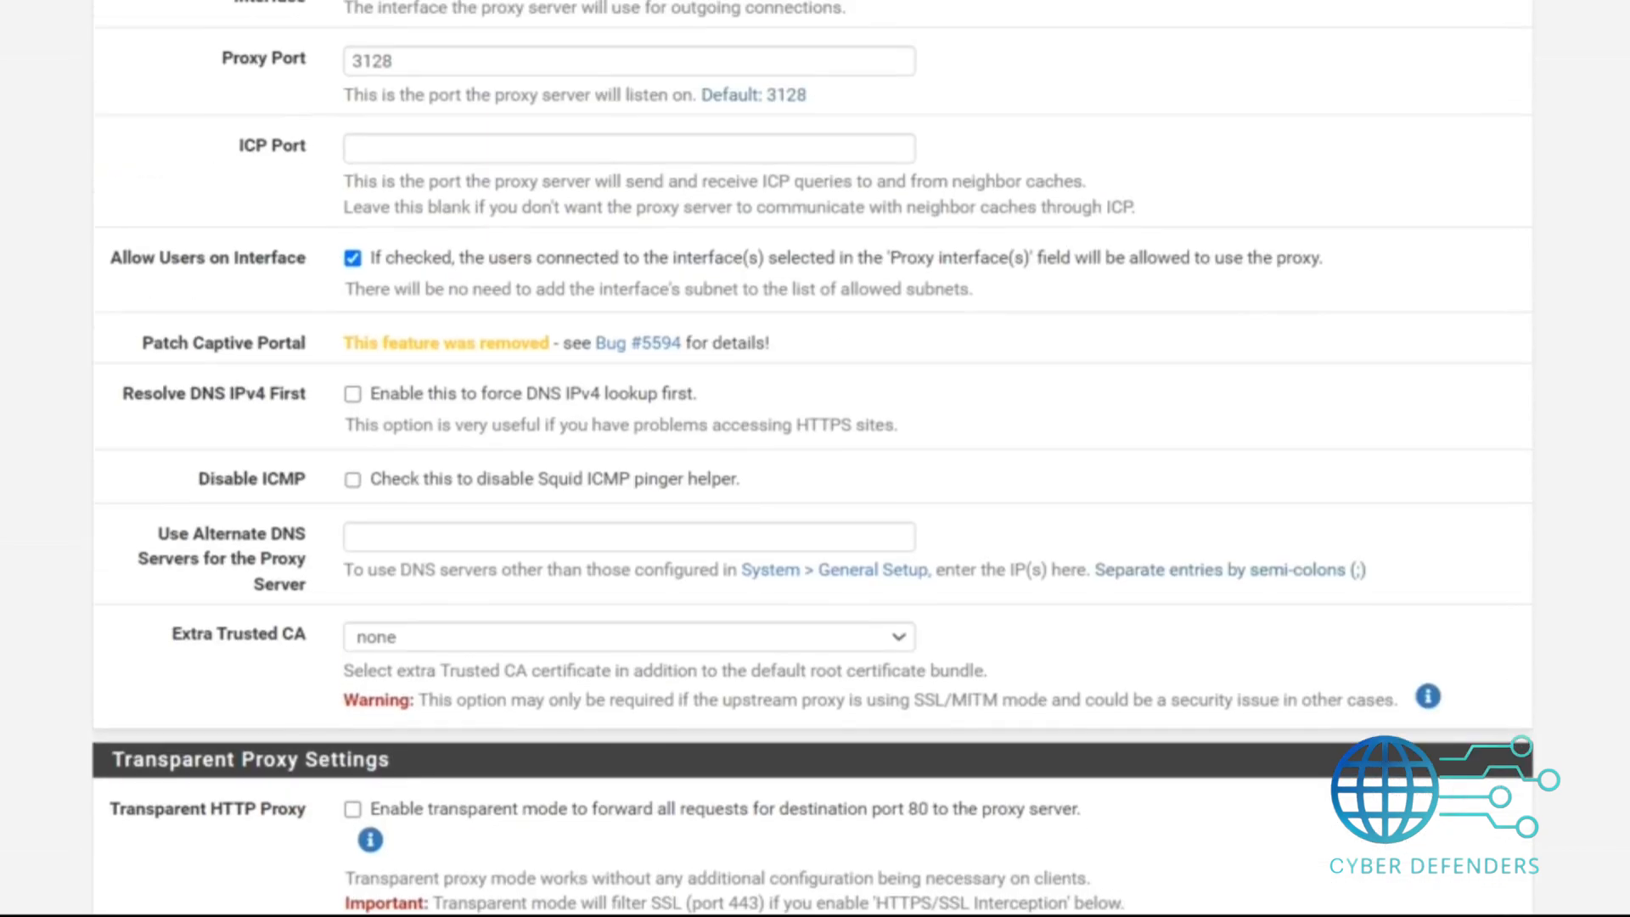
{"action": "scroll", "coordinate": [815, 459], "scroll_direction": "down", "scroll_amount": 1}
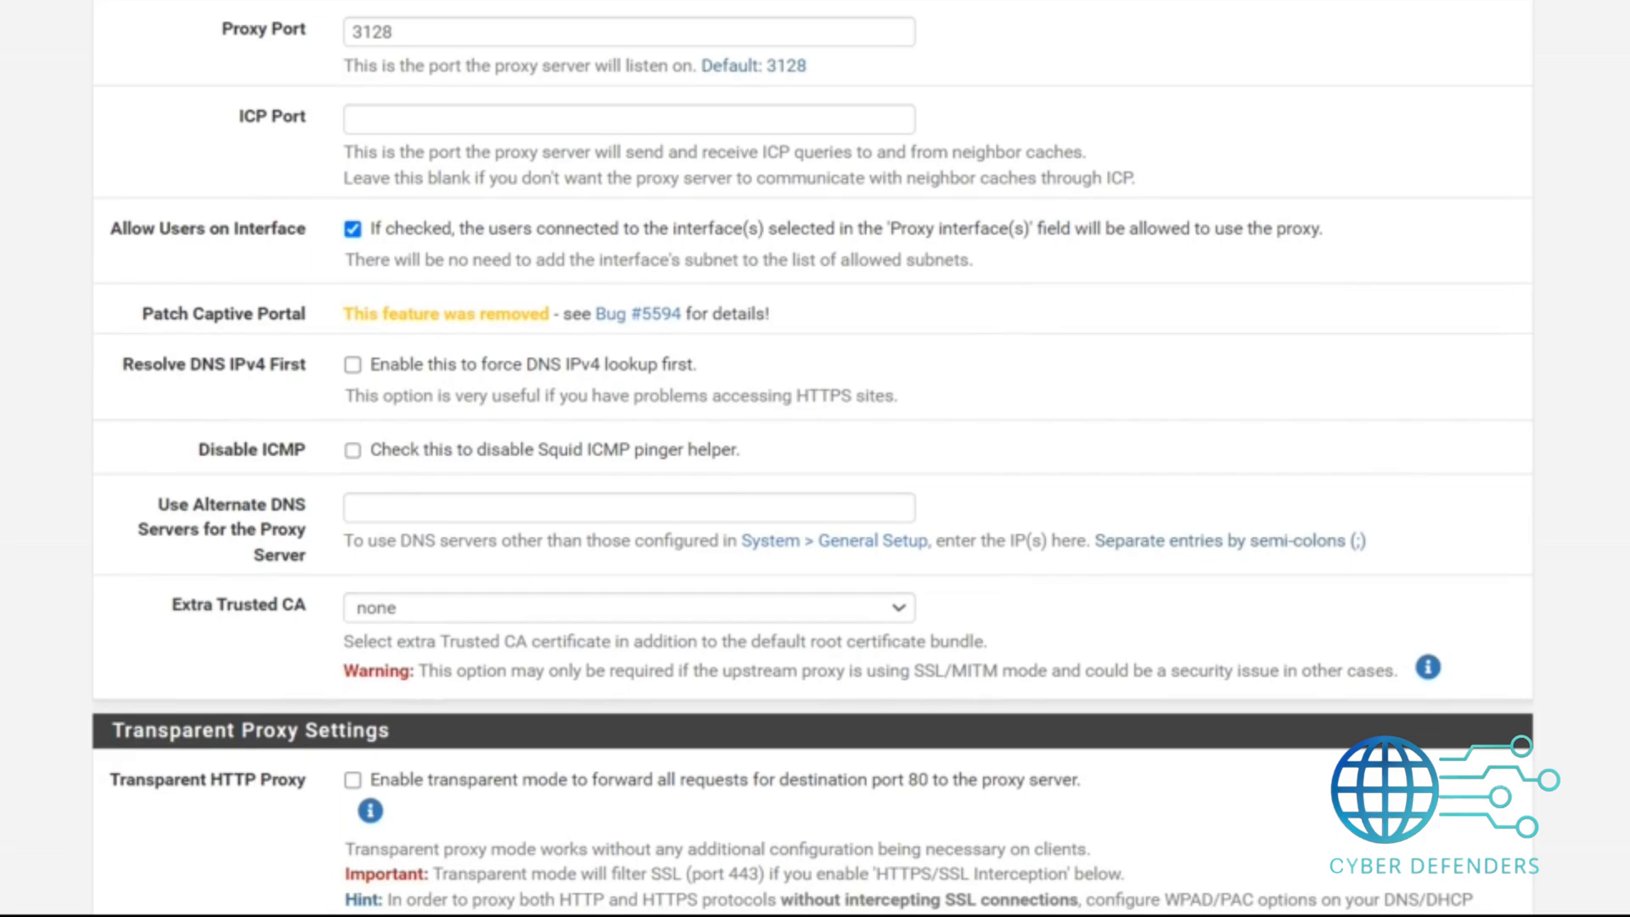
{"action": "scroll", "coordinate": [816, 459], "scroll_direction": "down", "scroll_amount": 1}
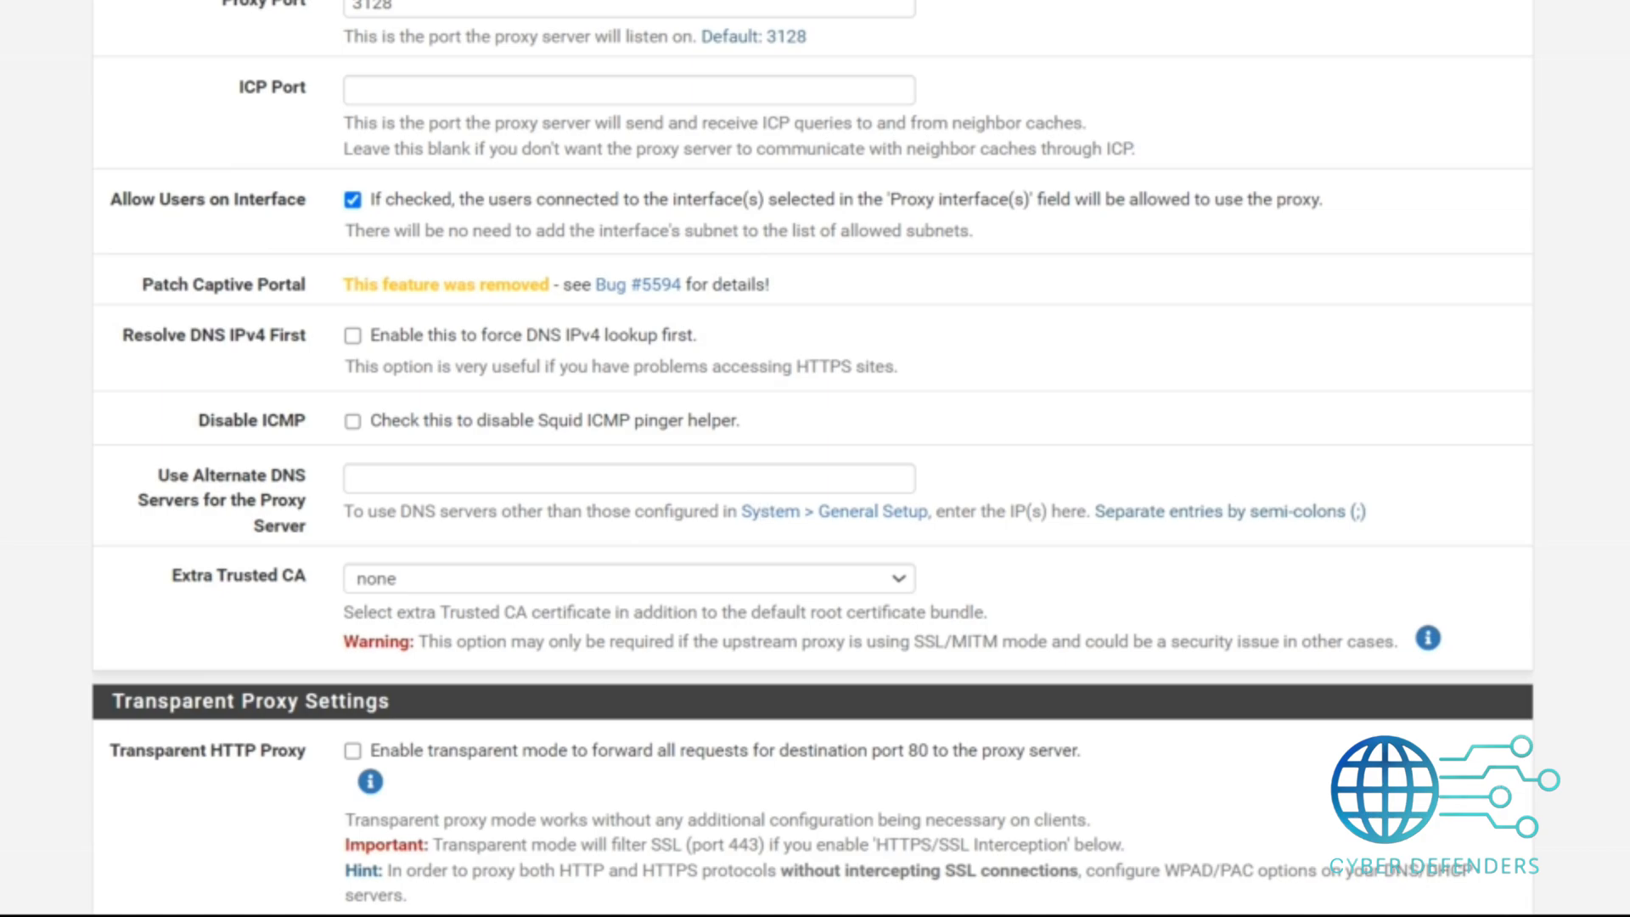
{"action": "scroll", "coordinate": [814, 458], "scroll_direction": "down", "scroll_amount": 6}
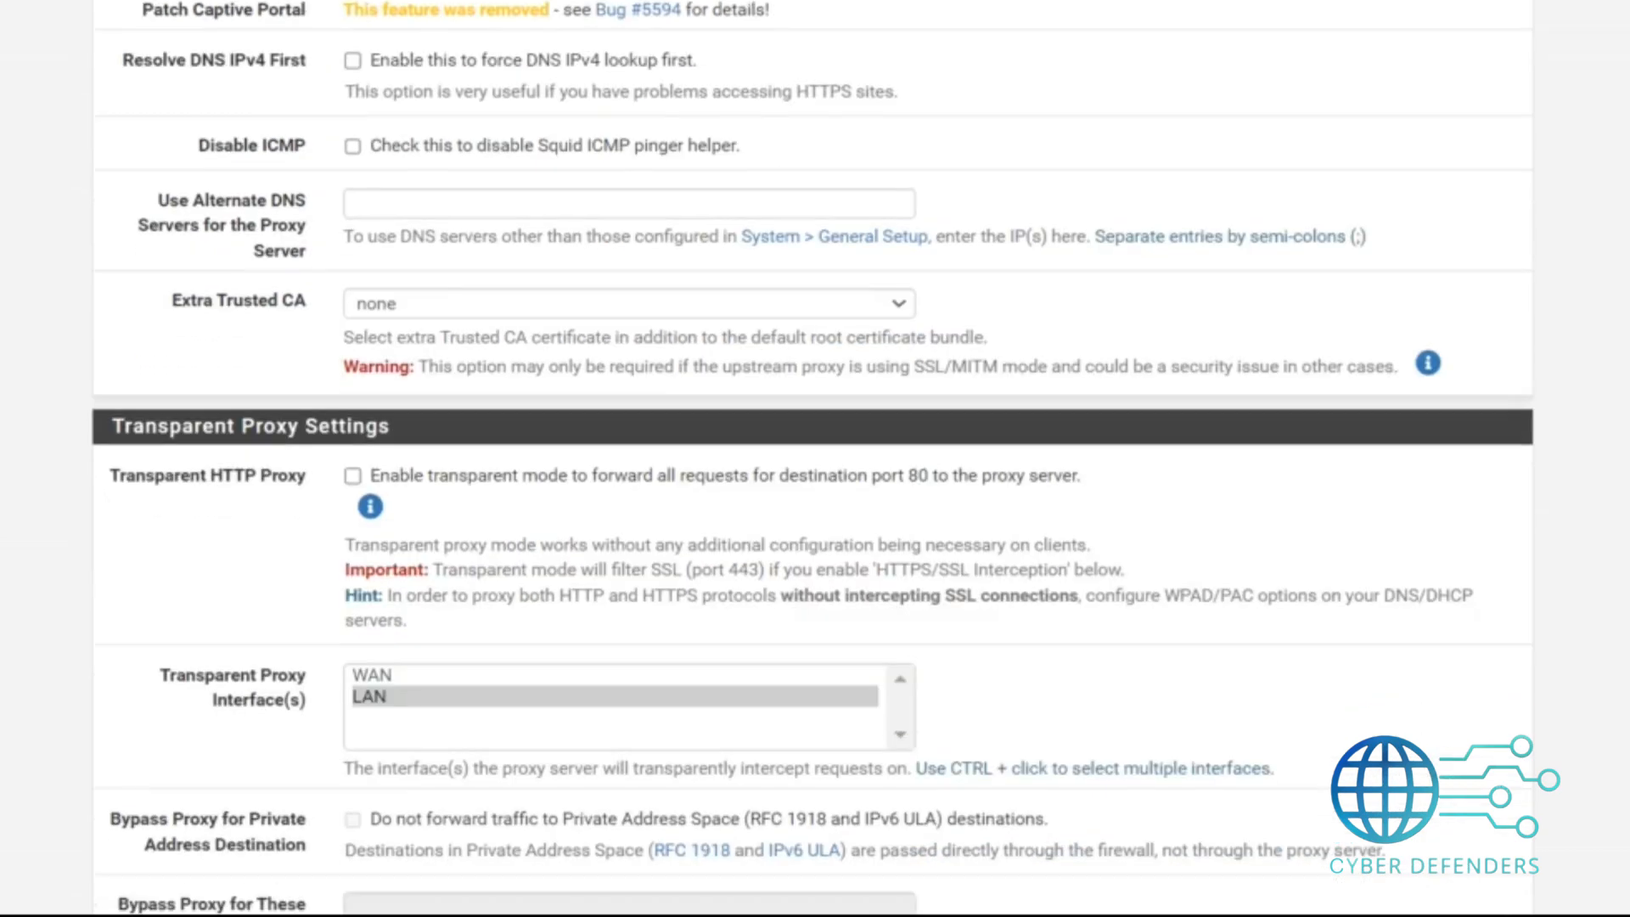
{"action": "scroll", "coordinate": [814, 459], "scroll_direction": "down", "scroll_amount": 2}
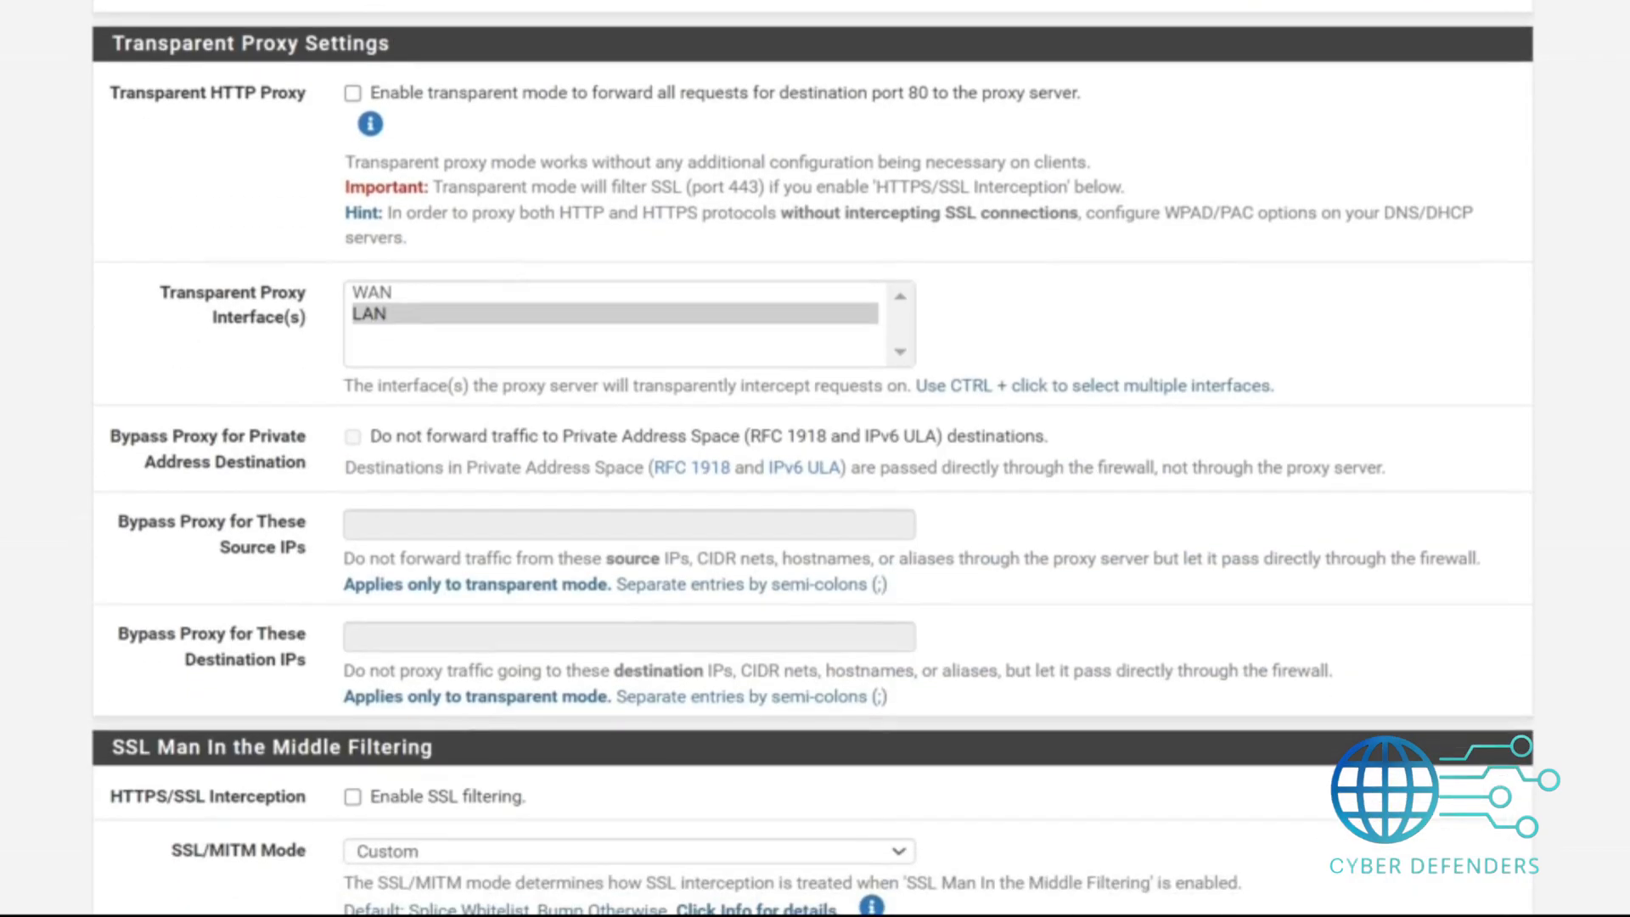
Enable the transparent HTTP proxy mode.
{"action": "left_click", "coordinate": [372, 102]}
{"action": "scroll", "coordinate": [373, 102], "scroll_direction": "down", "scroll_amount": 5}
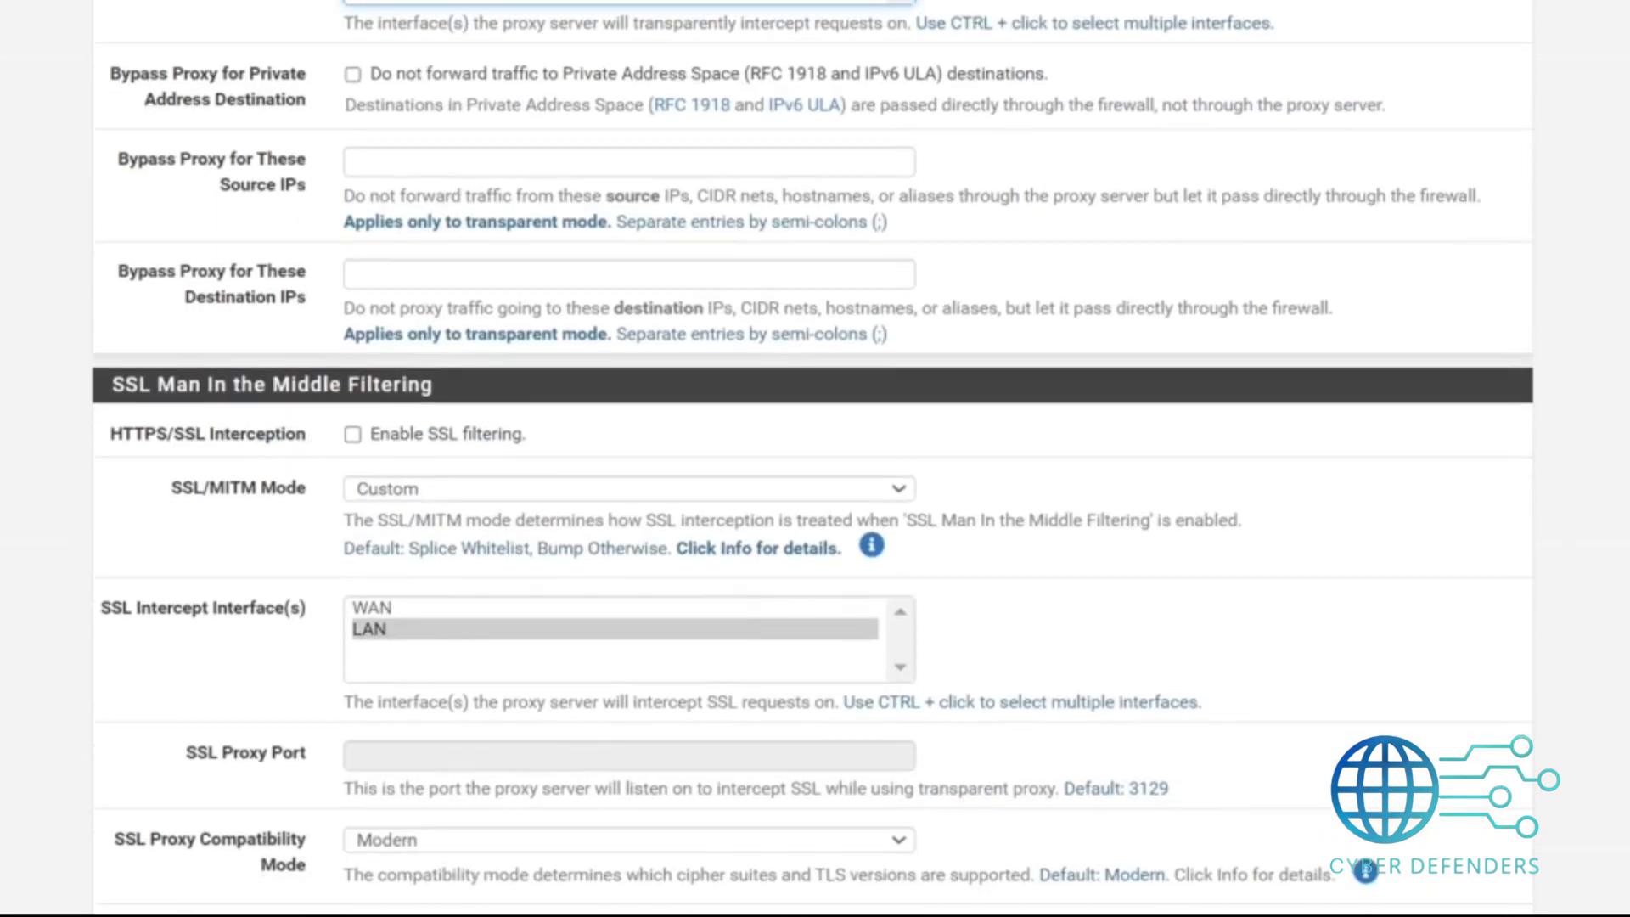
{"action": "scroll", "coordinate": [813, 458], "scroll_direction": "down", "scroll_amount": 4}
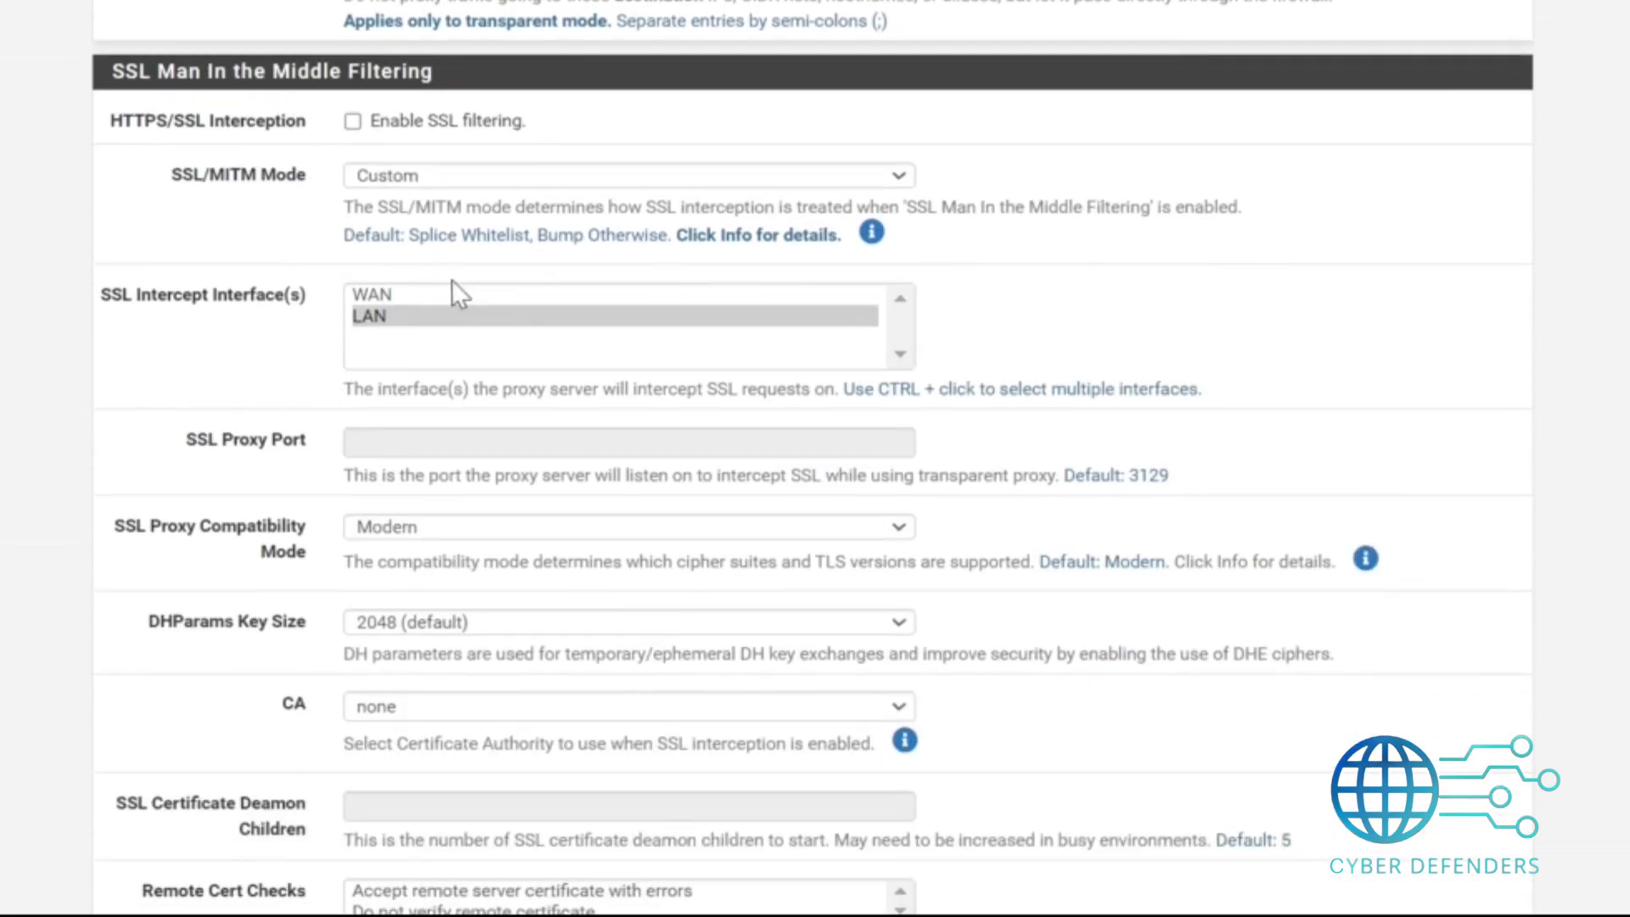
Enable HTTPS/SSL interception and set the SSL/MITM mode to Splice All.
{"action": "left_click", "coordinate": [354, 121]}
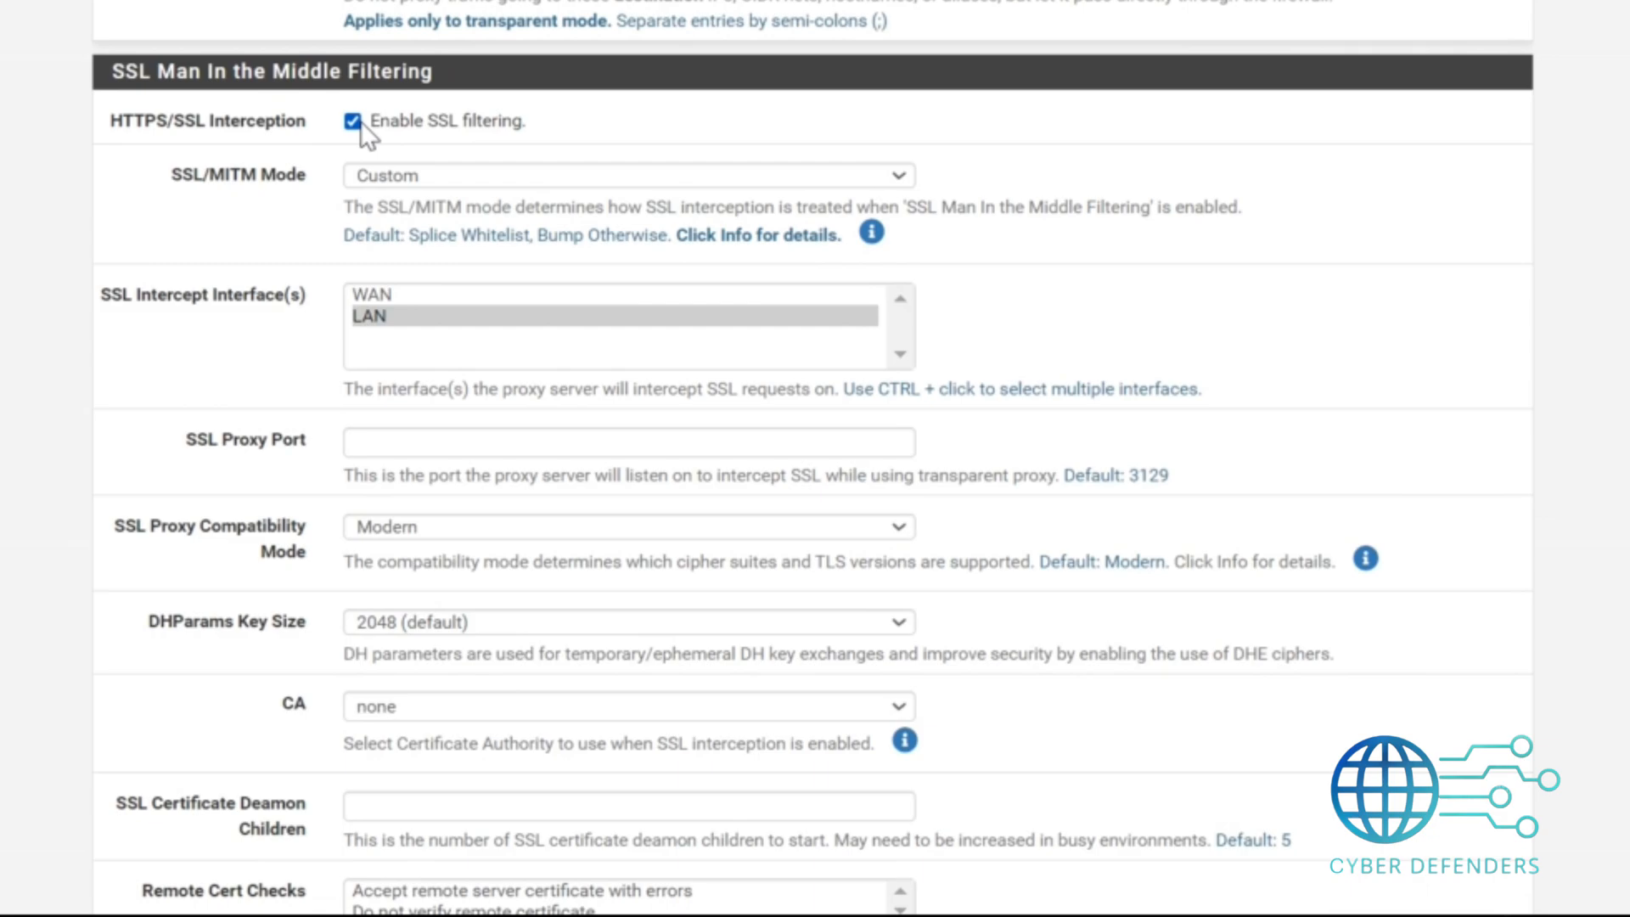
{"action": "left_click", "coordinate": [371, 167]}
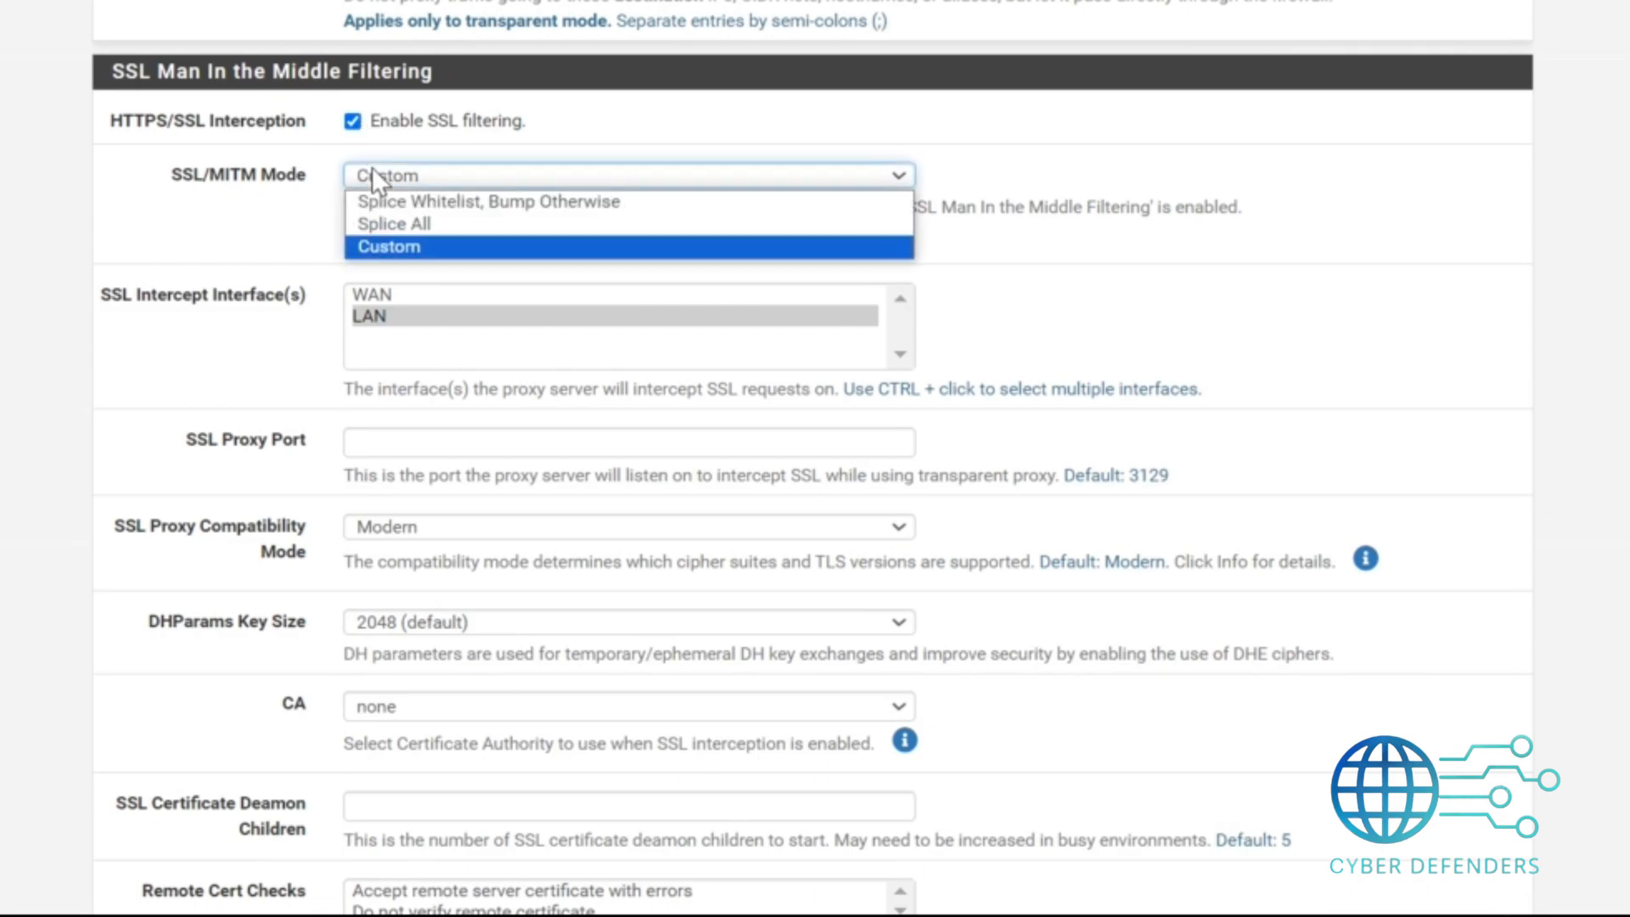
{"action": "left_click", "coordinate": [387, 221]}
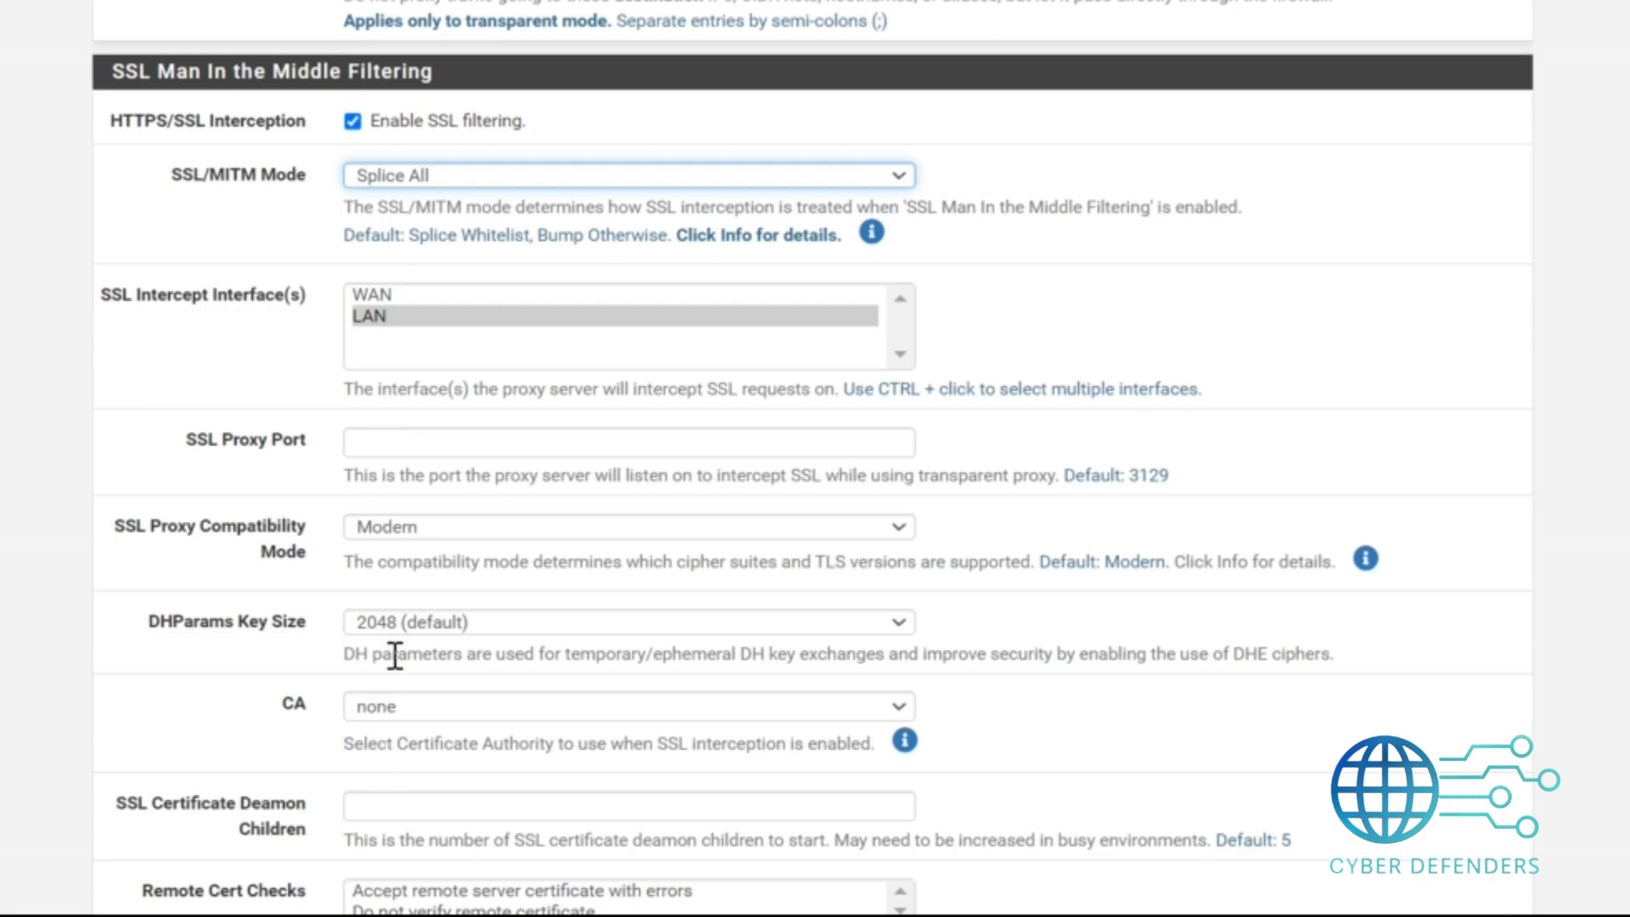
Select ITZ_root_CA as the SSL interception certificate authority and save the general proxy settings.
{"action": "left_click", "coordinate": [388, 706]}
{"action": "left_click", "coordinate": [394, 729]}
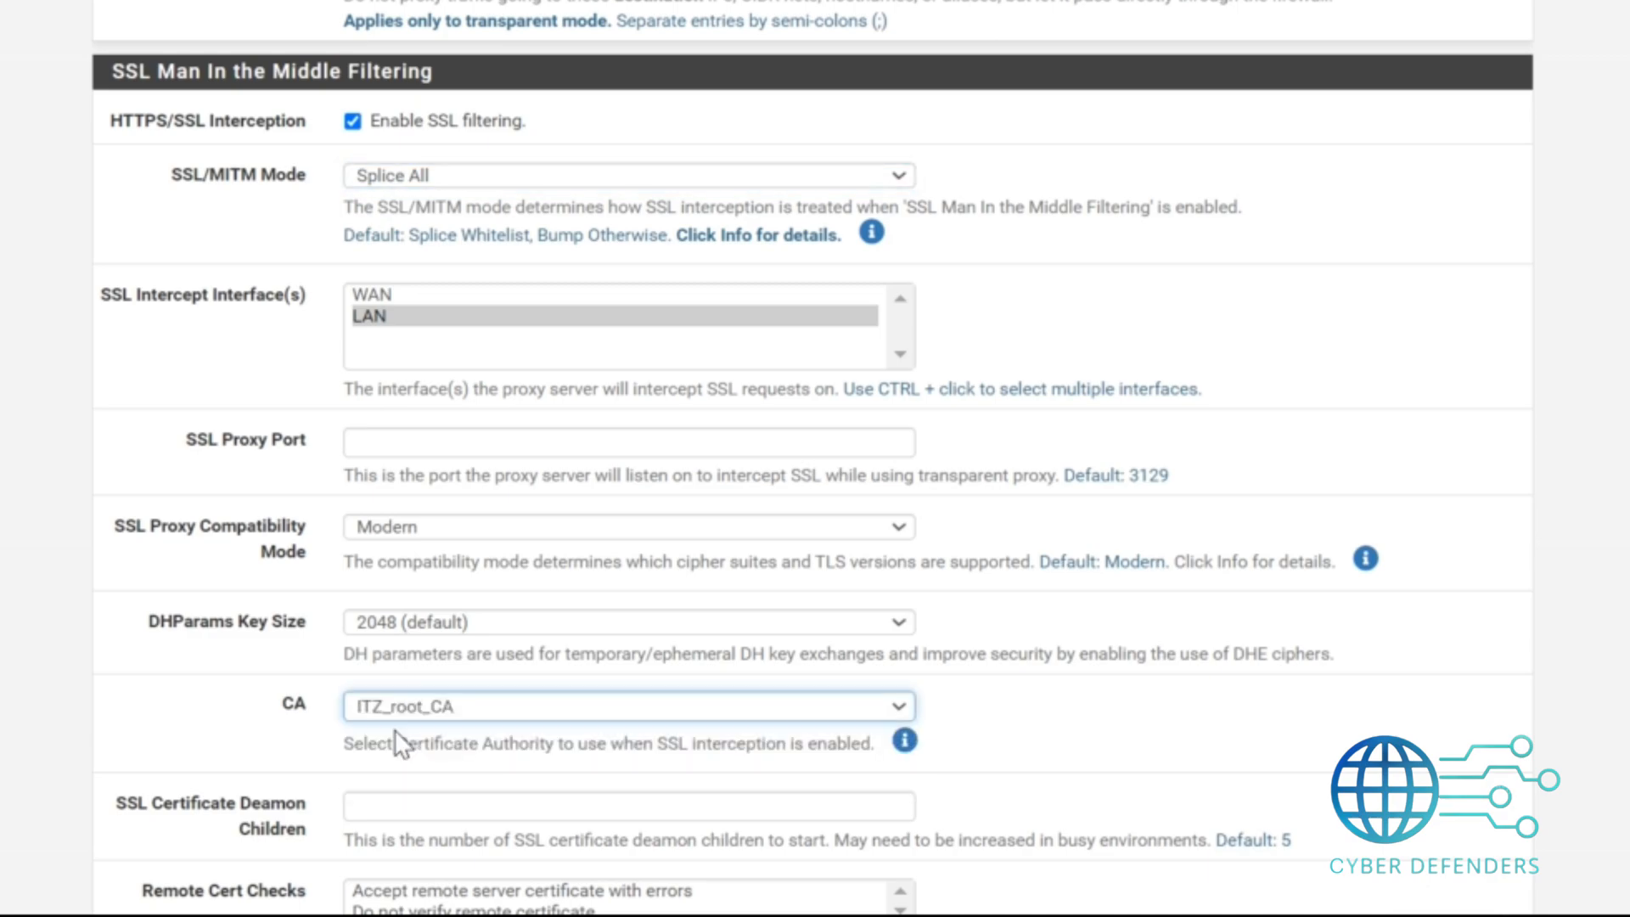
{"action": "scroll", "coordinate": [394, 730], "scroll_direction": "down", "scroll_amount": 12}
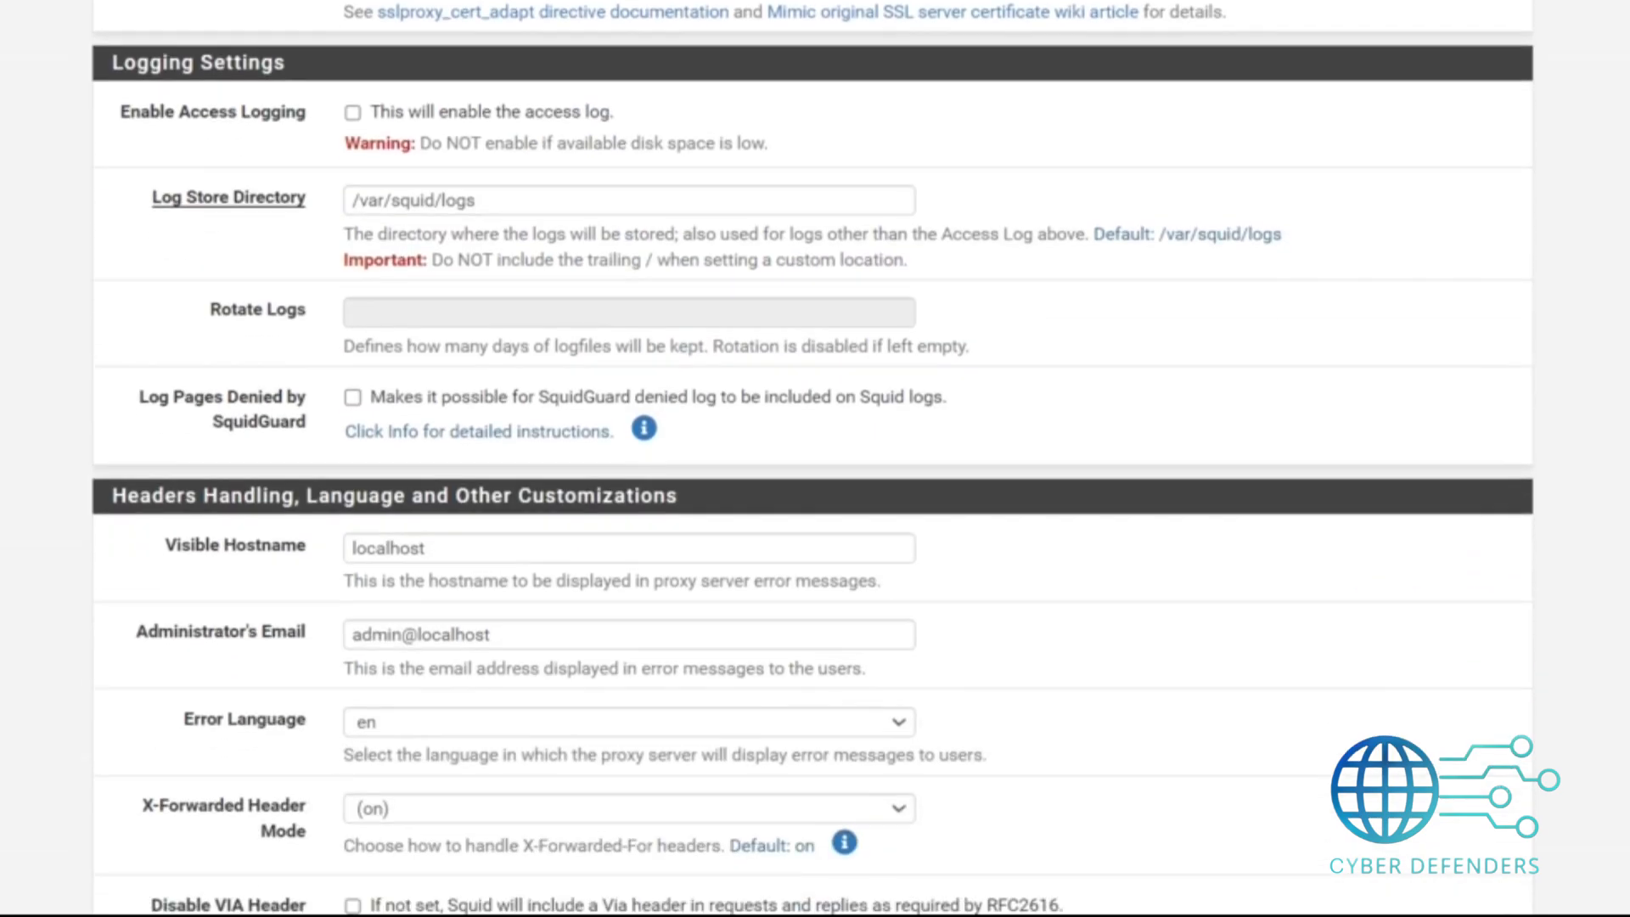
{"action": "scroll", "coordinate": [814, 459], "scroll_direction": "down", "scroll_amount": 1}
{"action": "scroll", "coordinate": [396, 815], "scroll_direction": "down", "scroll_amount": 3}
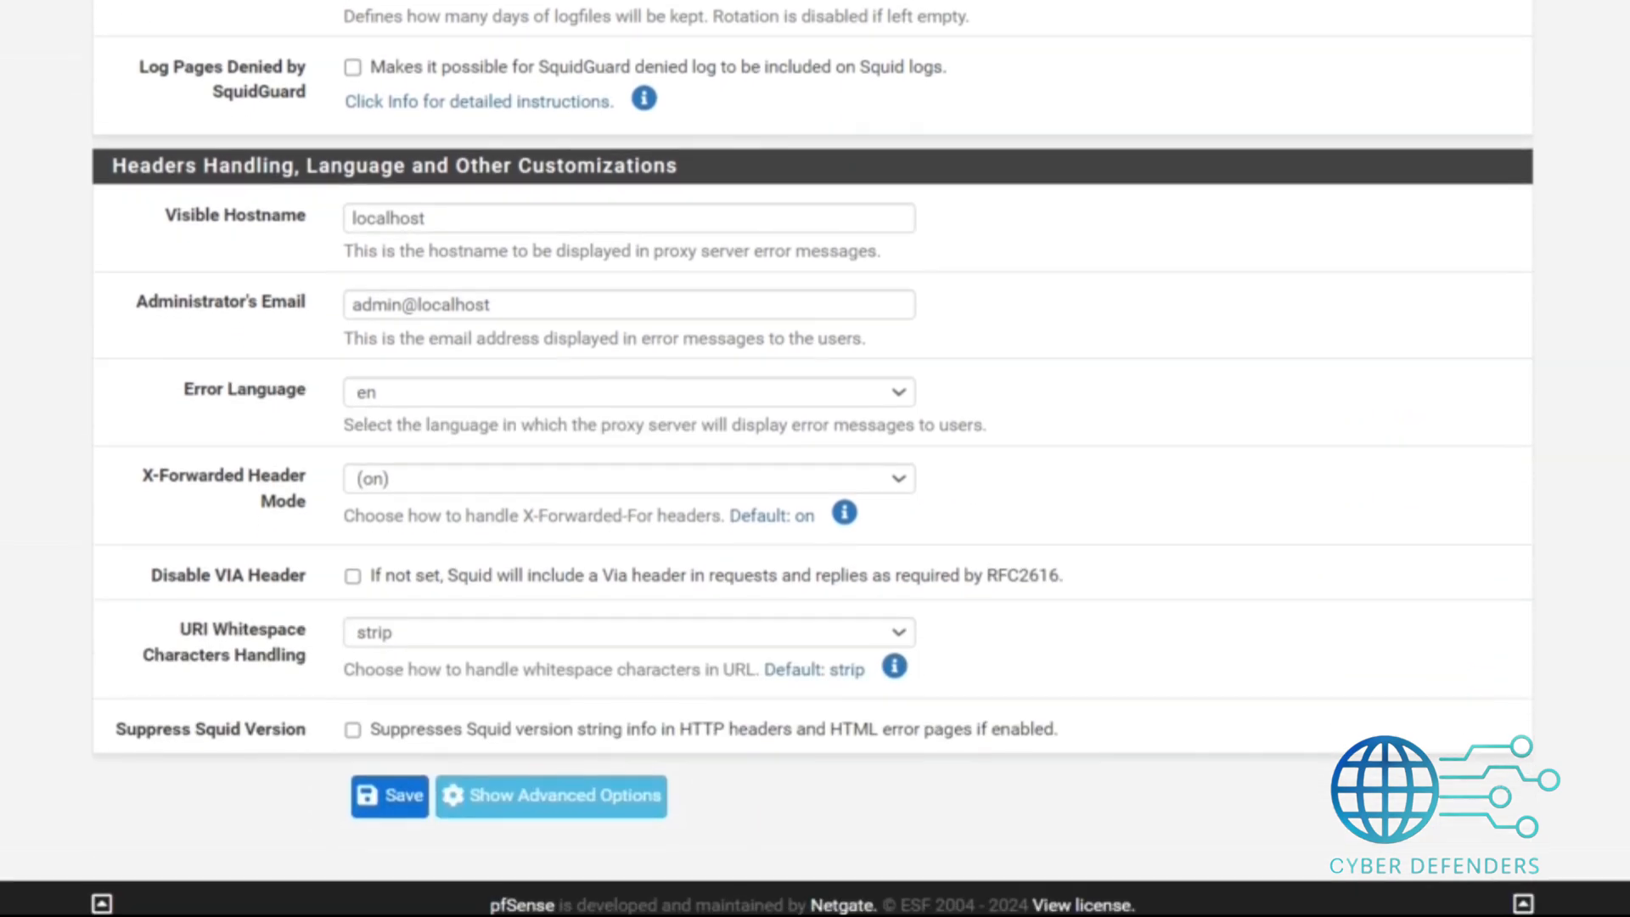
{"action": "left_click", "coordinate": [394, 816]}
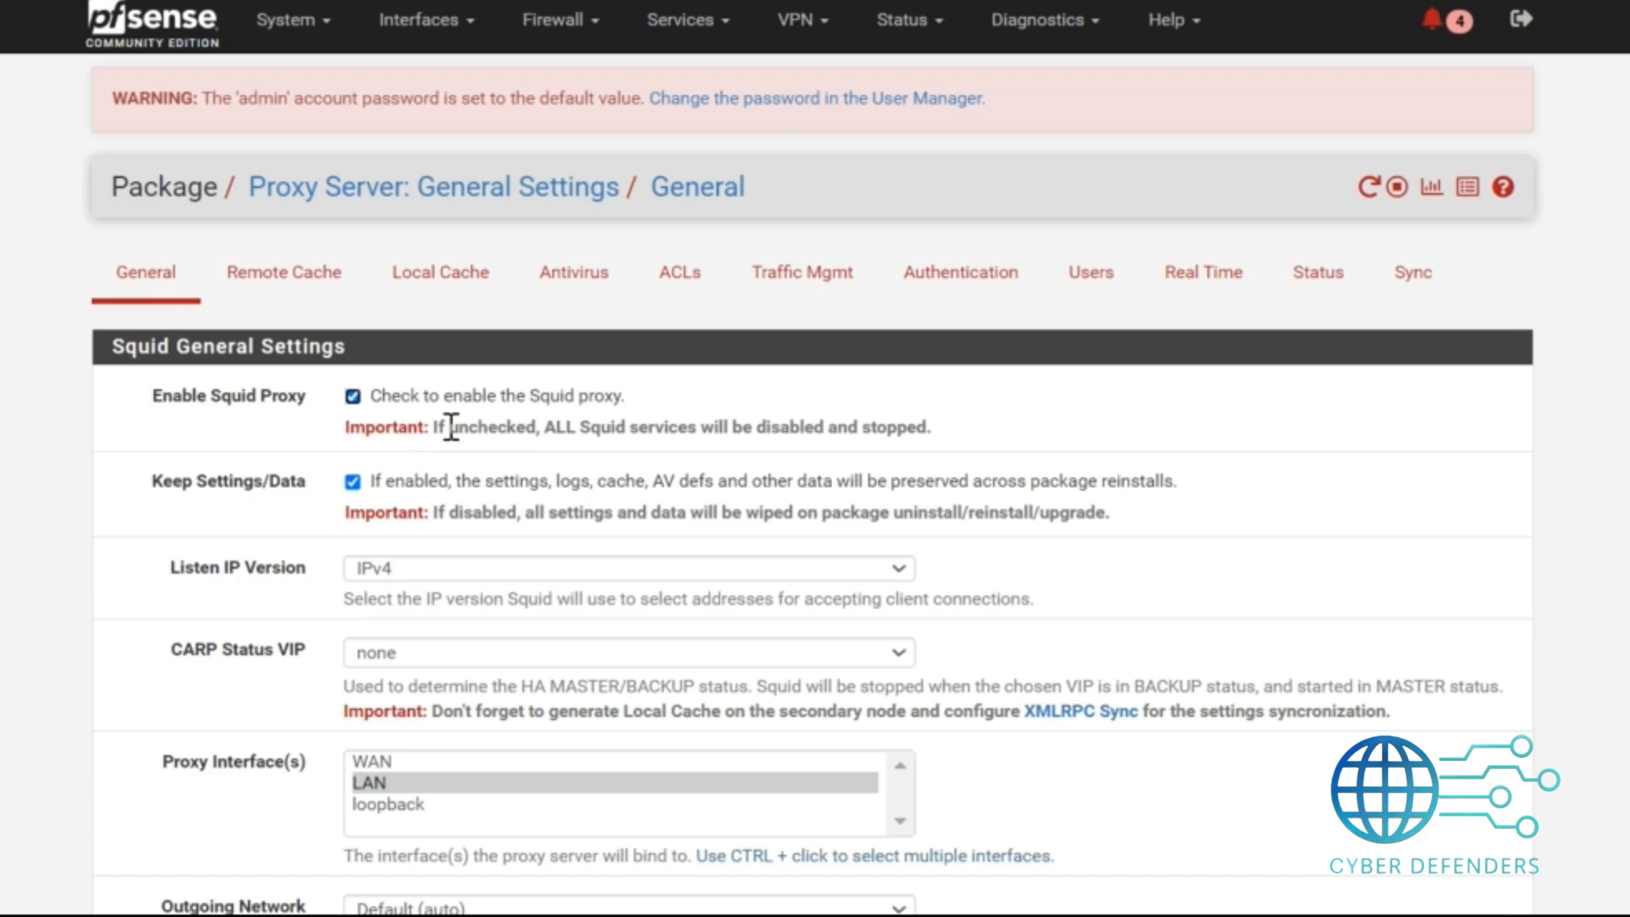
Set the proxy authentication method to Local and save the authentication settings.
{"action": "left_click", "coordinate": [961, 279]}
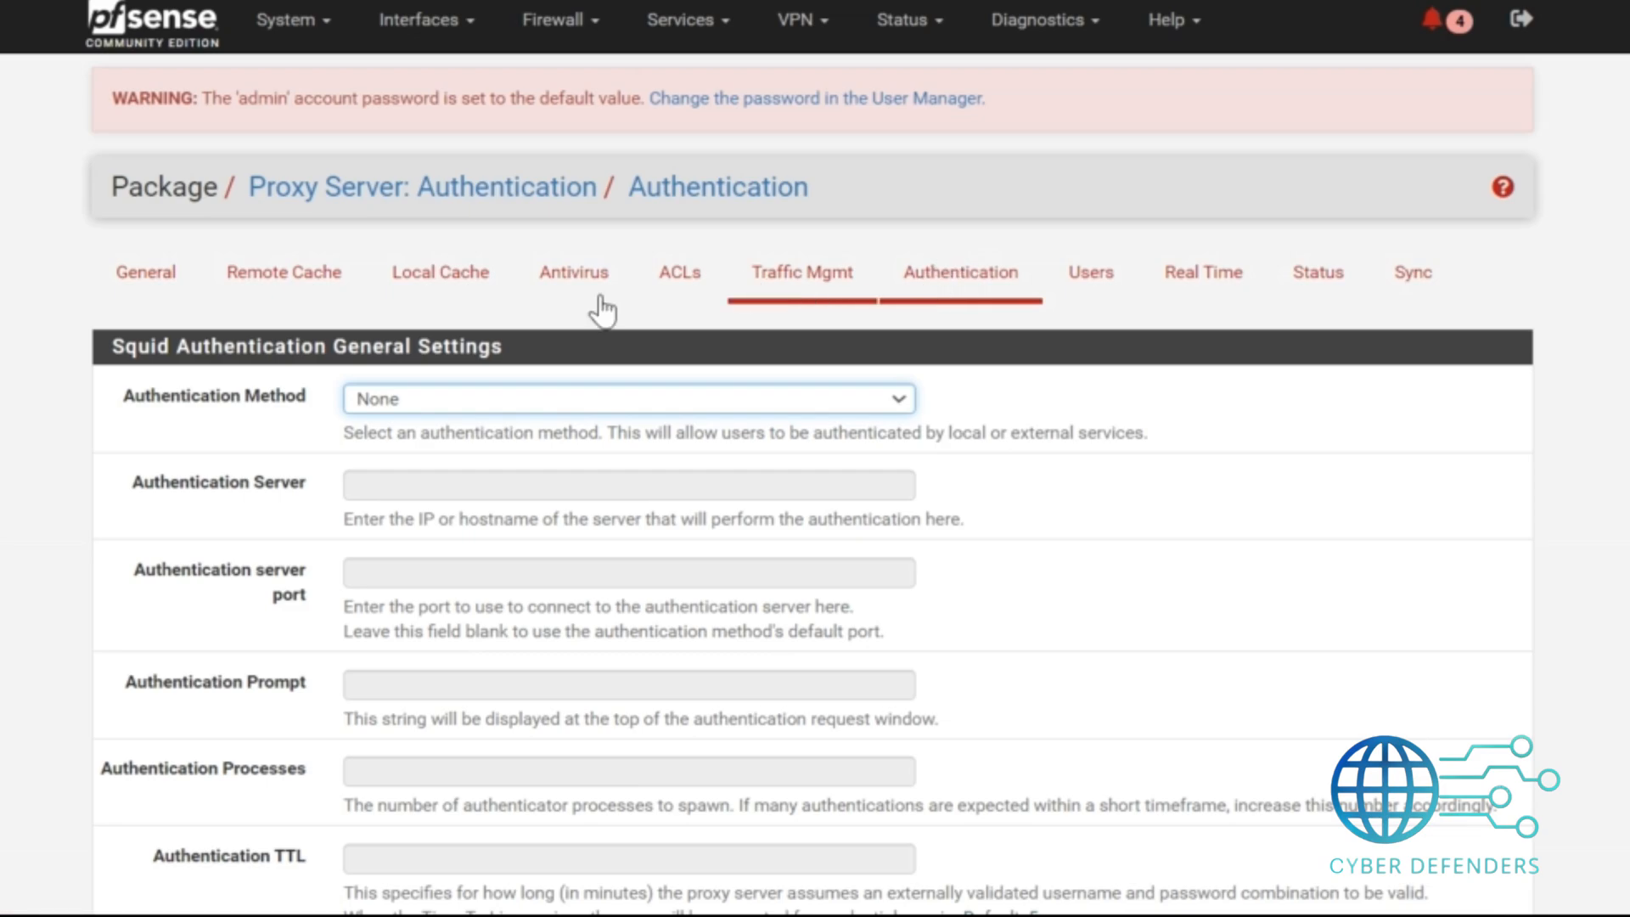
{"action": "left_click", "coordinate": [492, 395]}
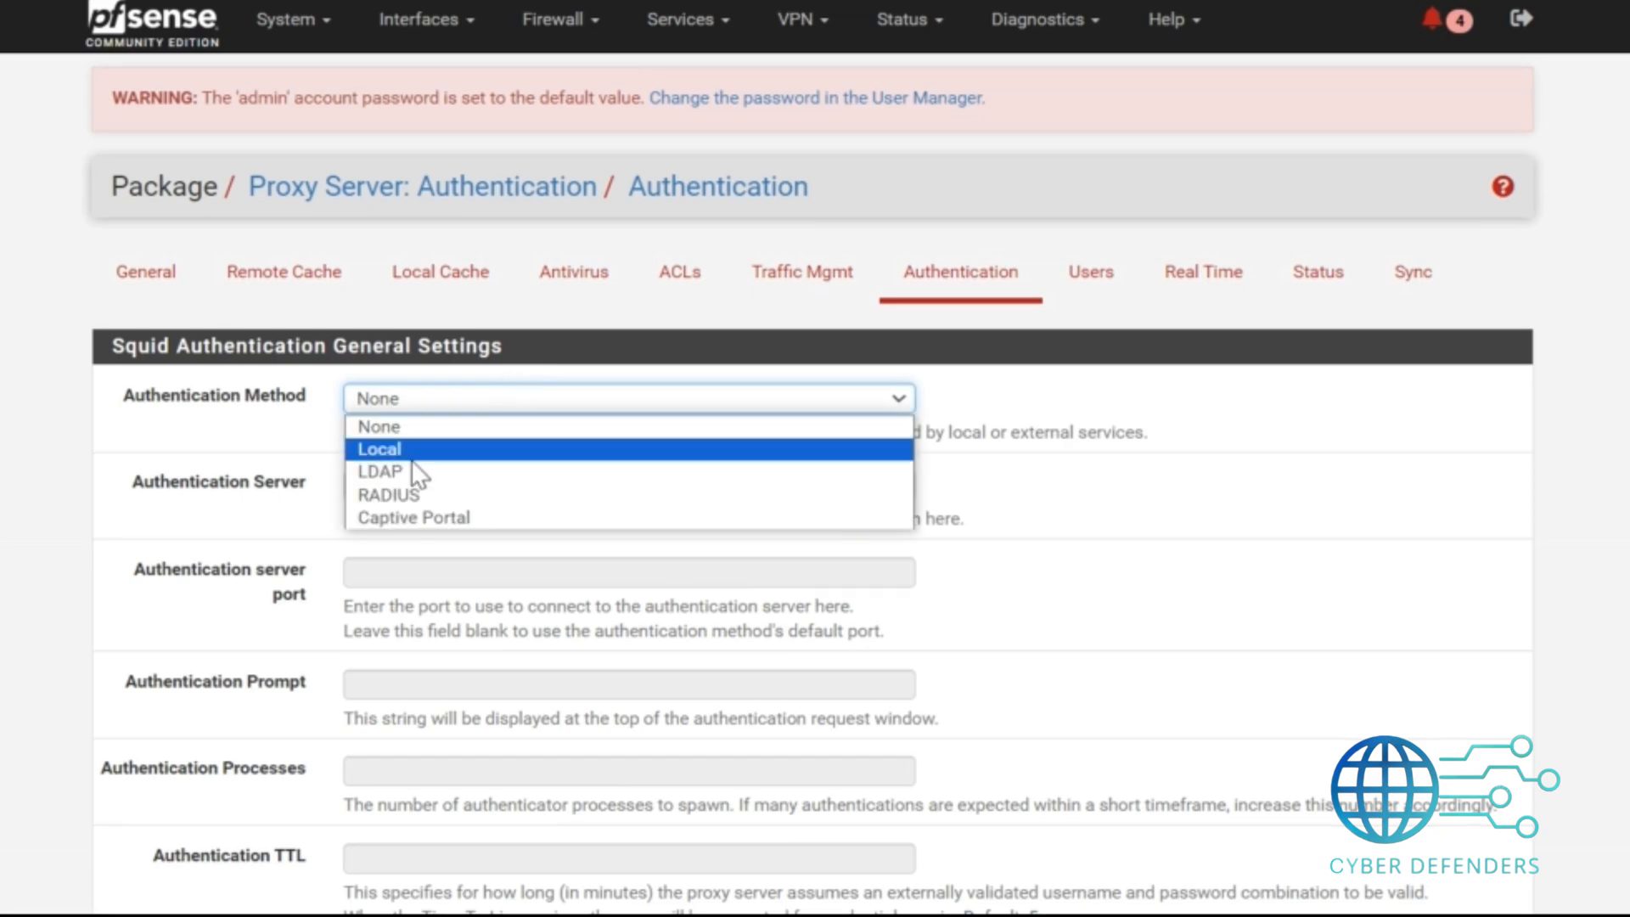
{"action": "left_click", "coordinate": [416, 450]}
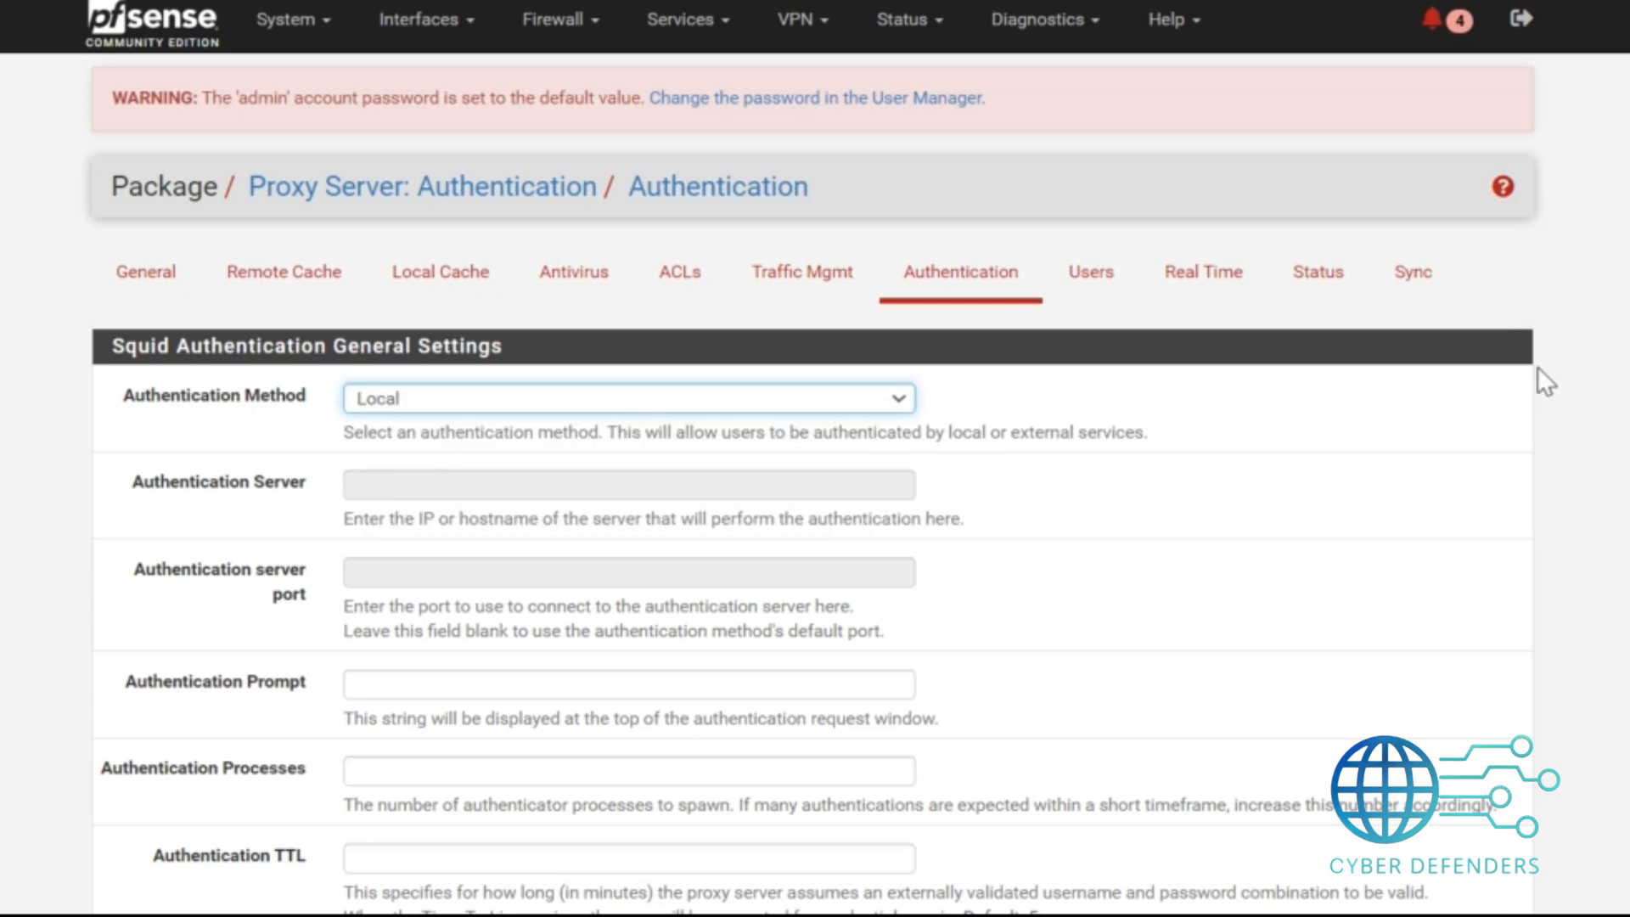
{"action": "scroll", "coordinate": [432, 844], "scroll_direction": "down", "scroll_amount": 15}
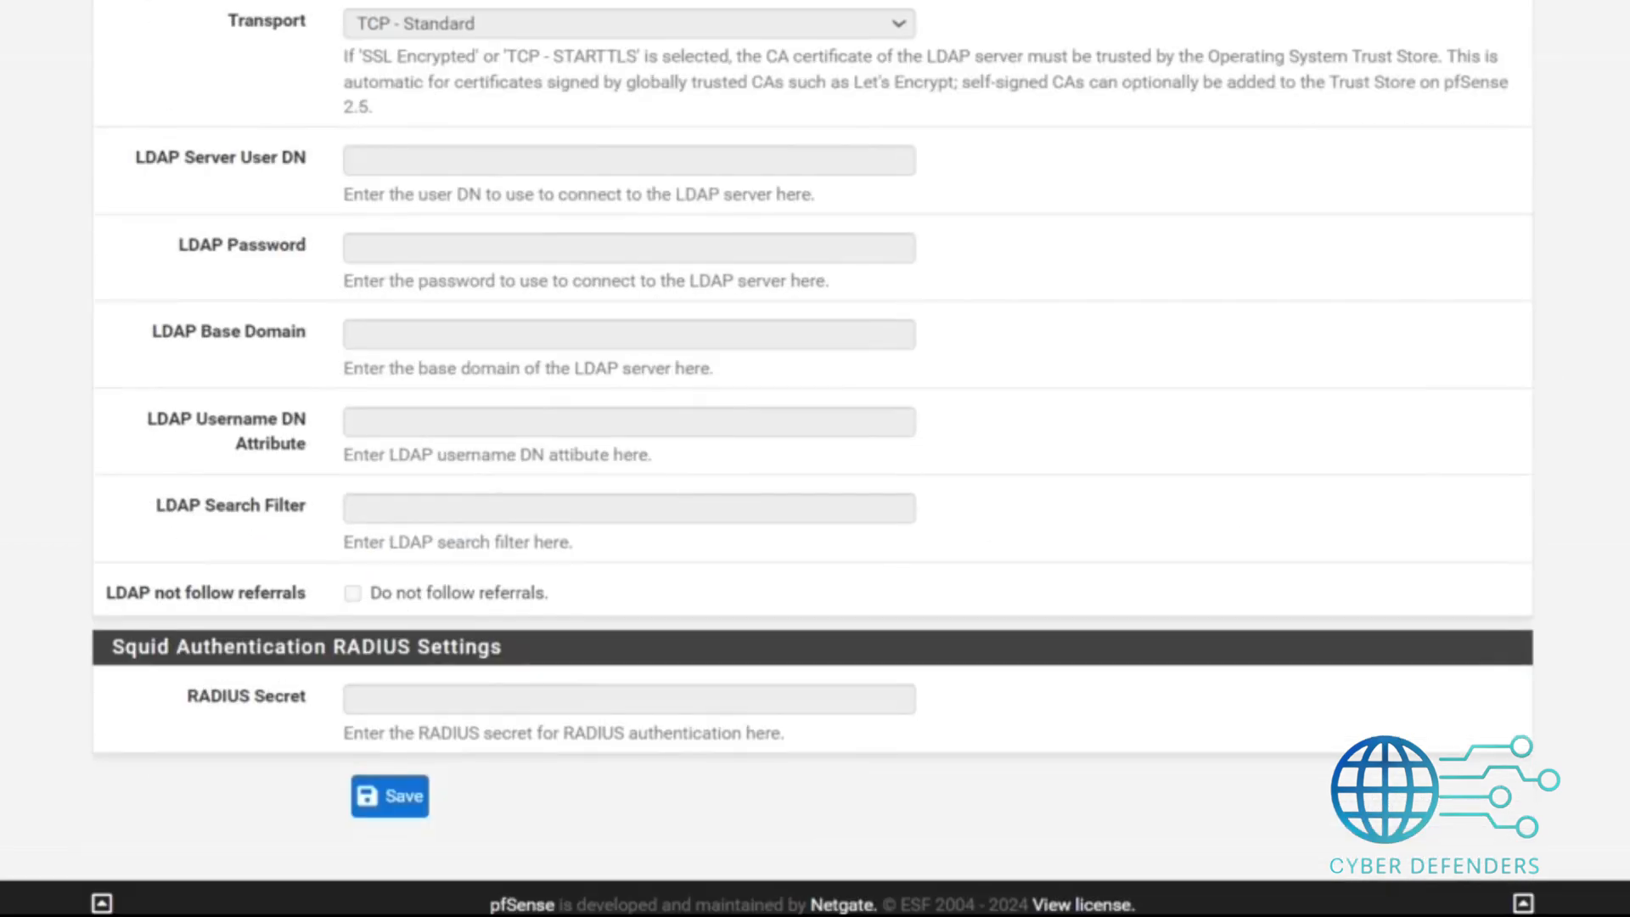
{"action": "left_click", "coordinate": [395, 796]}
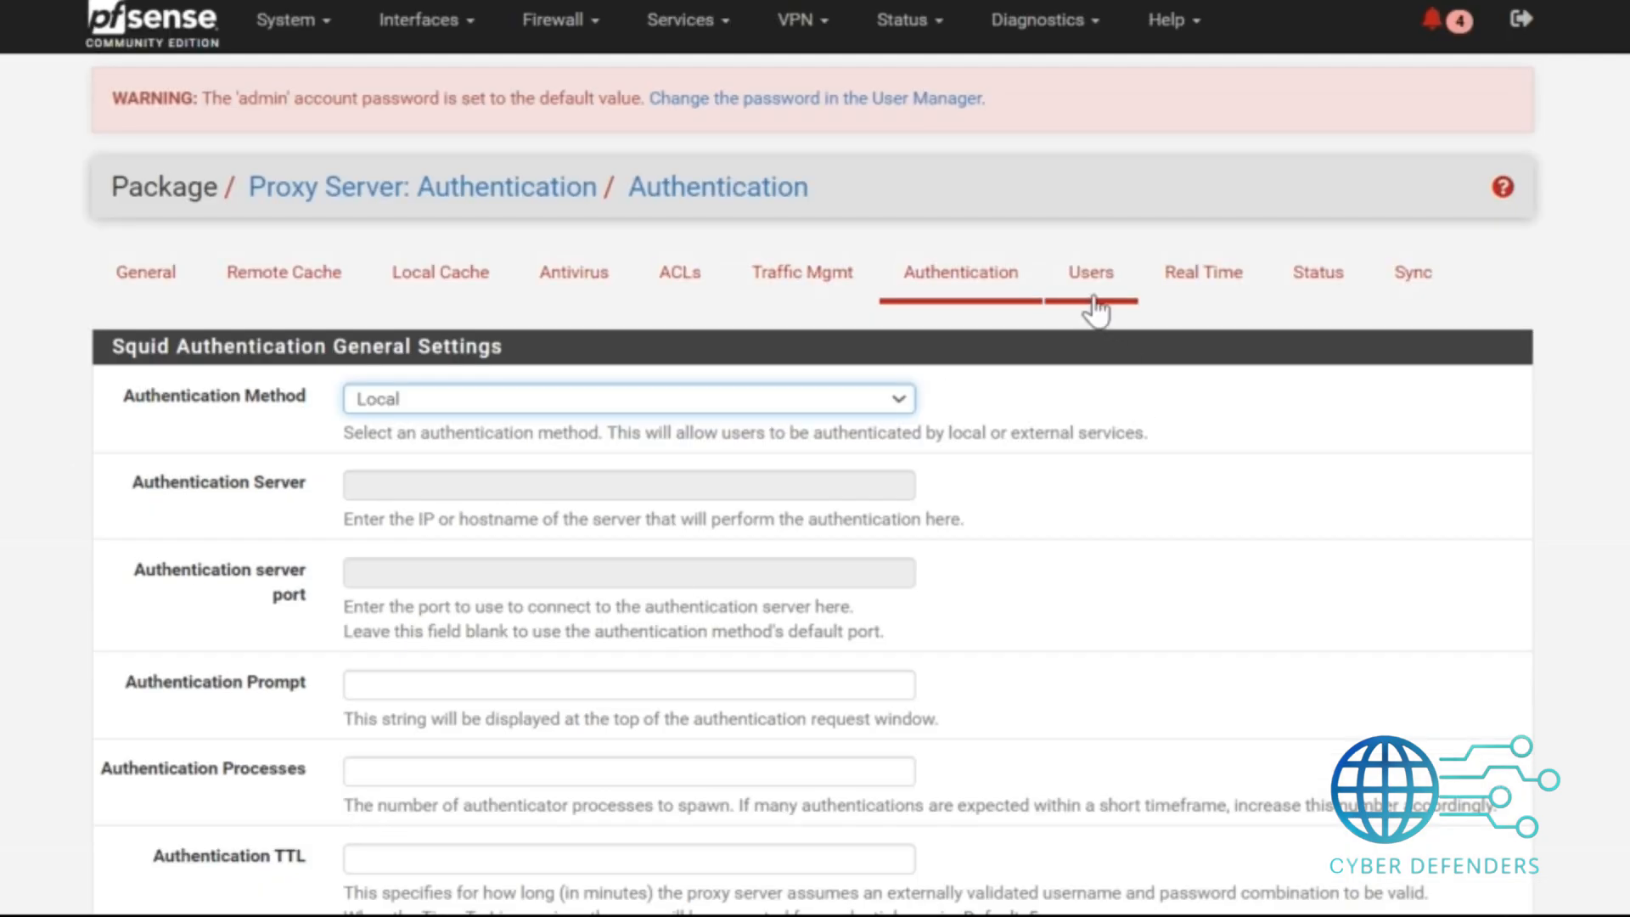
Add a local proxy user named cyber with a password and the description user, and save it.
{"action": "left_click", "coordinate": [1100, 281]}
{"action": "left_click", "coordinate": [545, 393]}
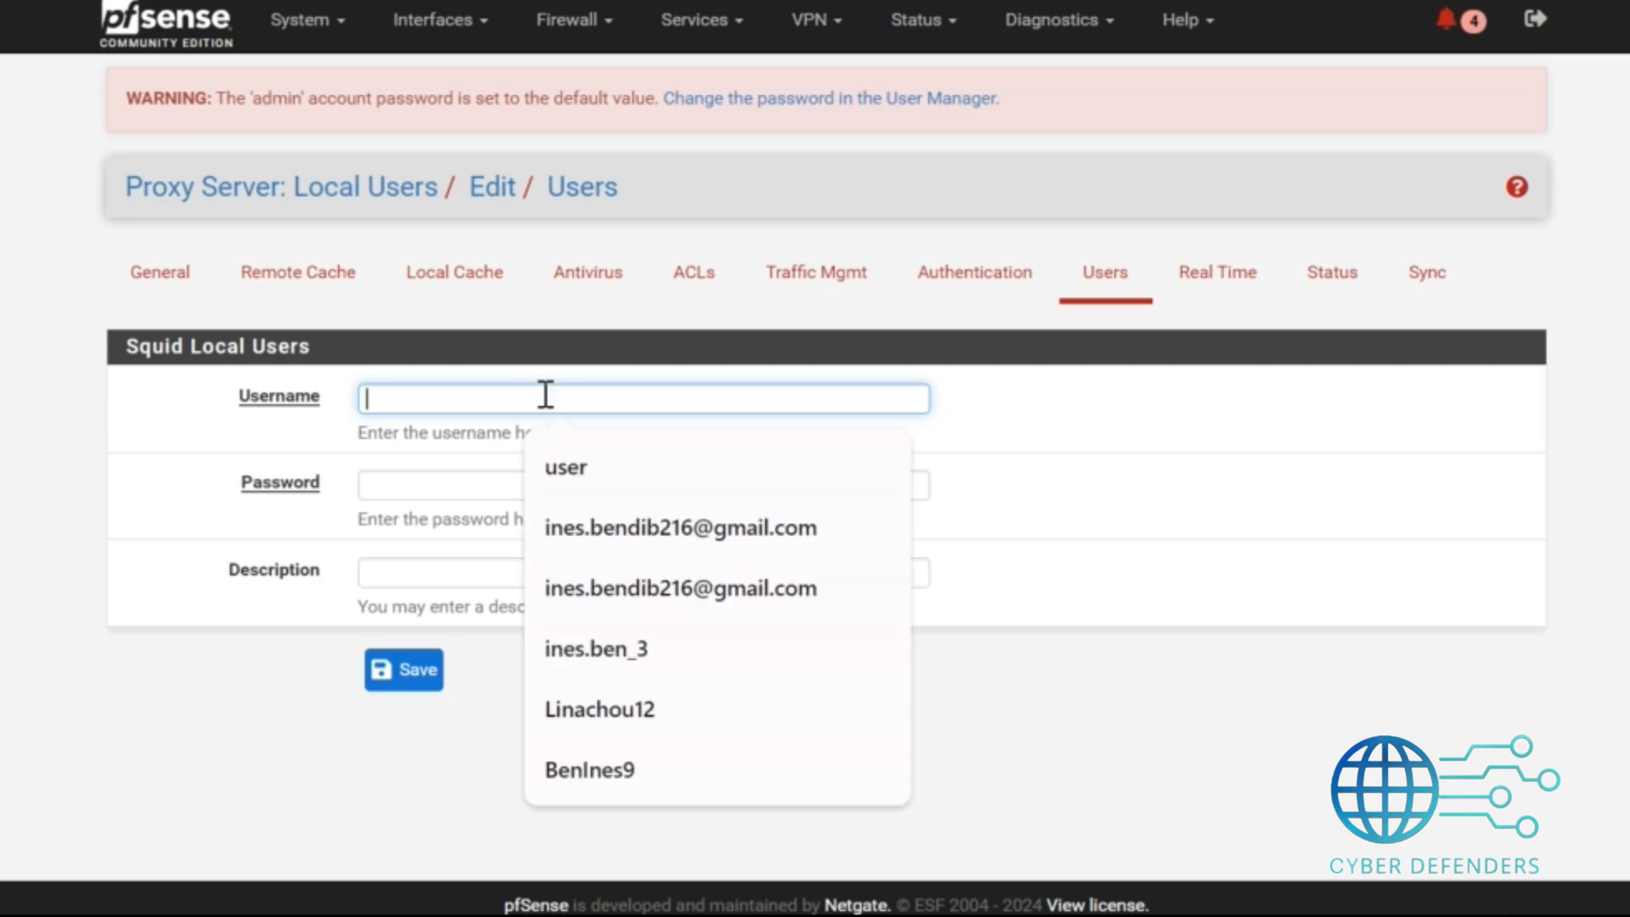
{"action": "left_click", "coordinate": [385, 774]}
{"action": "left_click", "coordinate": [453, 393]}
{"action": "type", "text": "cyber"}
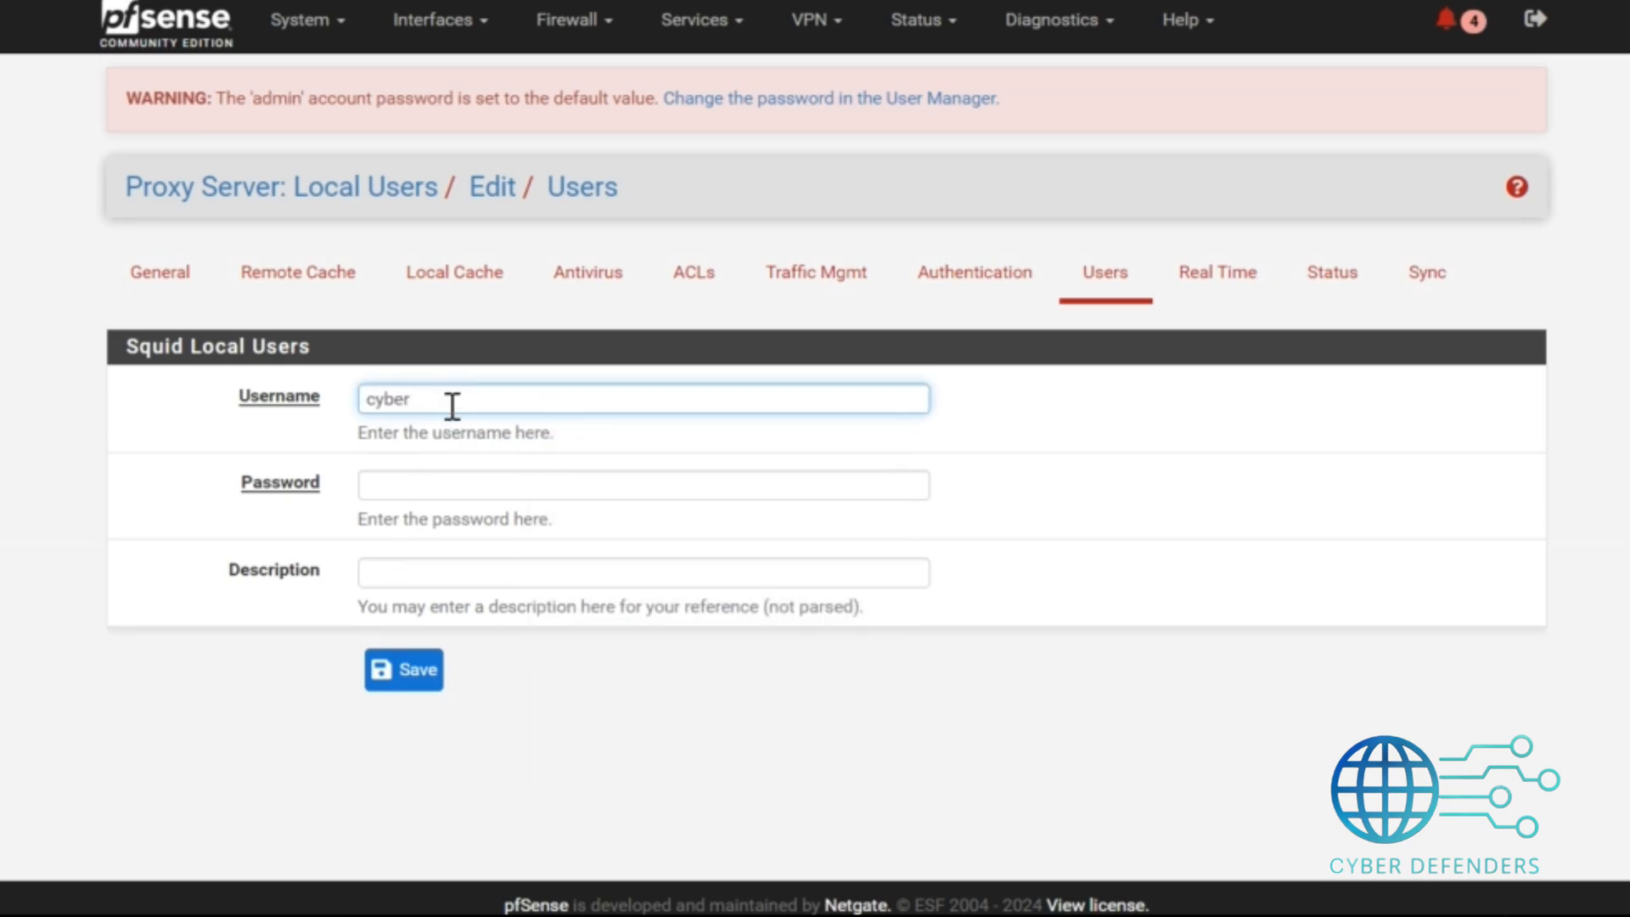
{"action": "left_click", "coordinate": [438, 486]}
{"action": "type", "text": "•••••••"}
{"action": "left_click", "coordinate": [376, 579]}
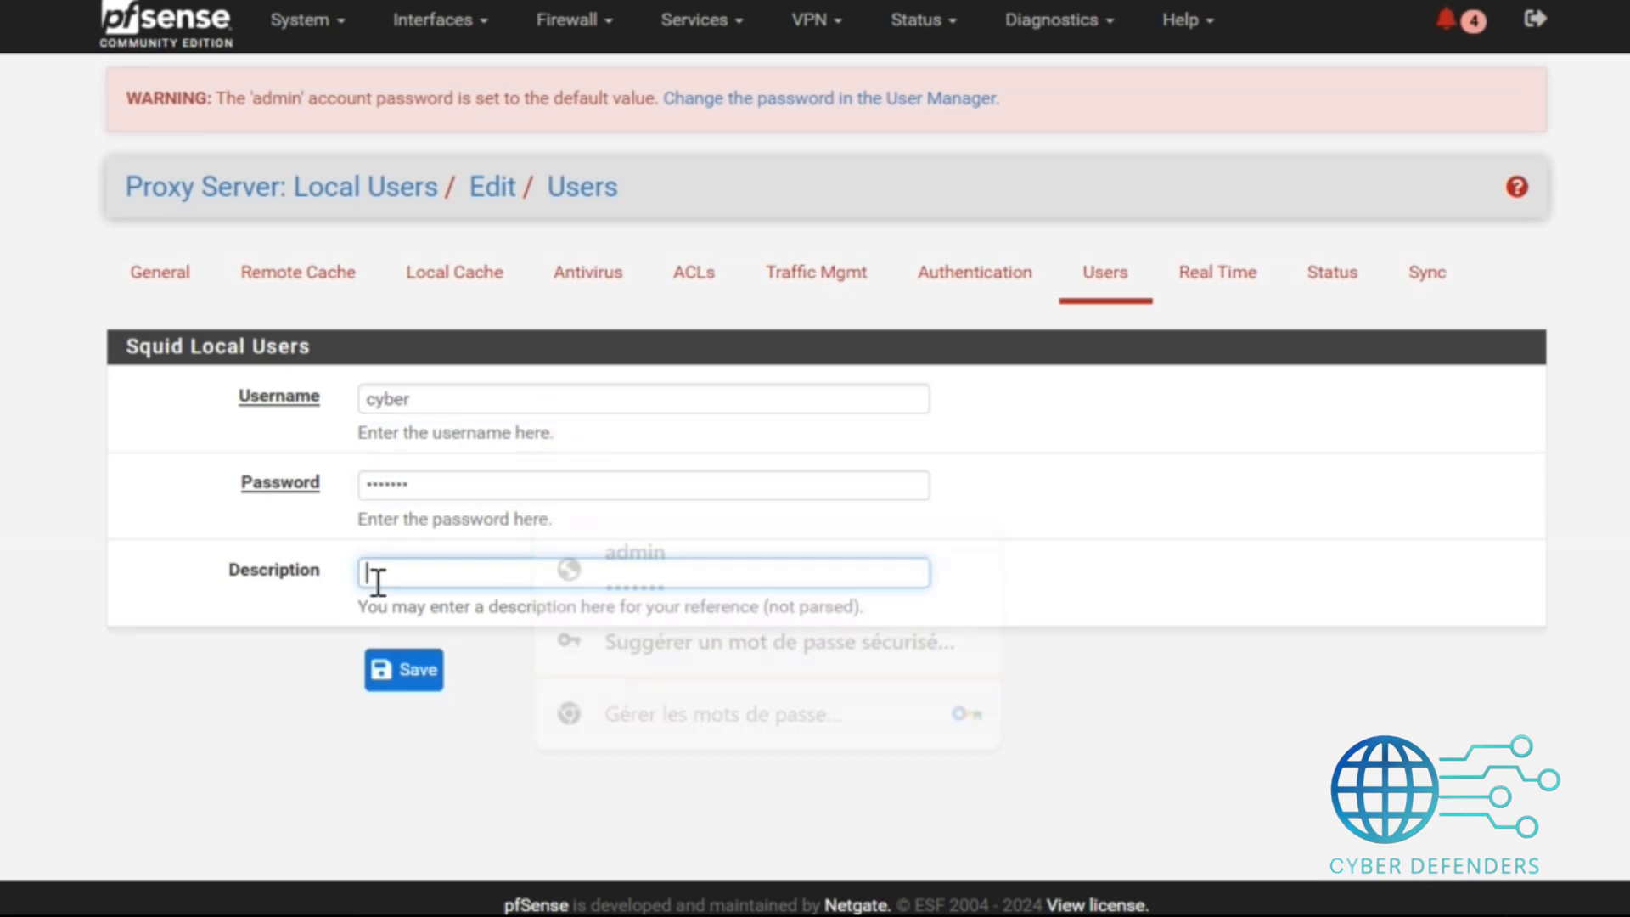
{"action": "type", "text": "user"}
{"action": "left_click", "coordinate": [406, 679]}
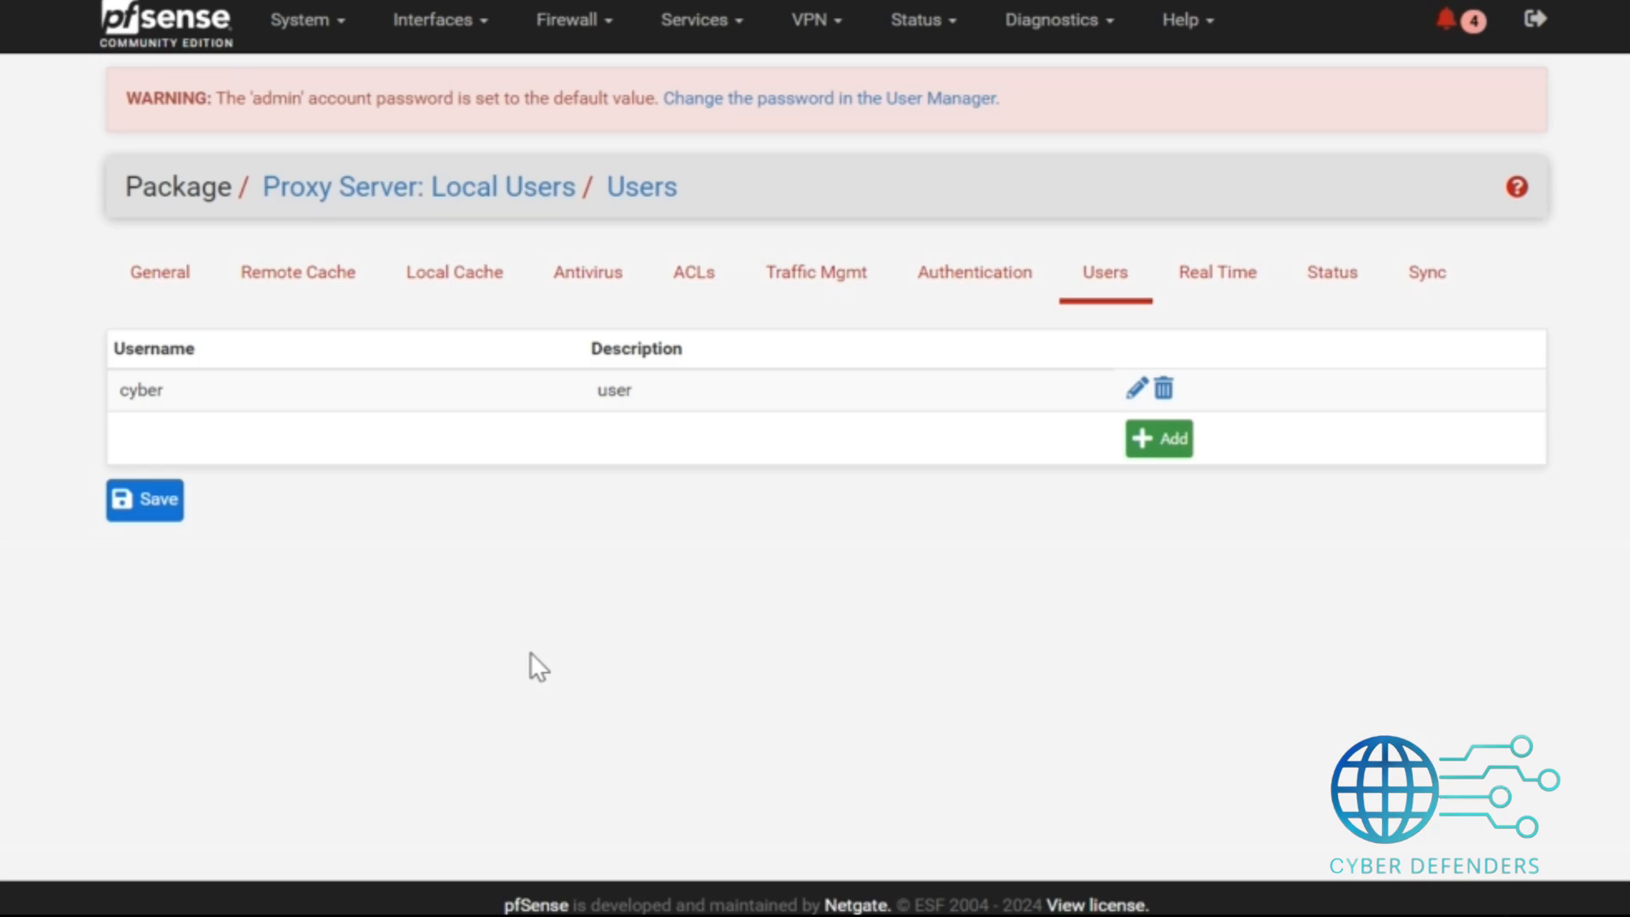
{"action": "left_click", "coordinate": [692, 298]}
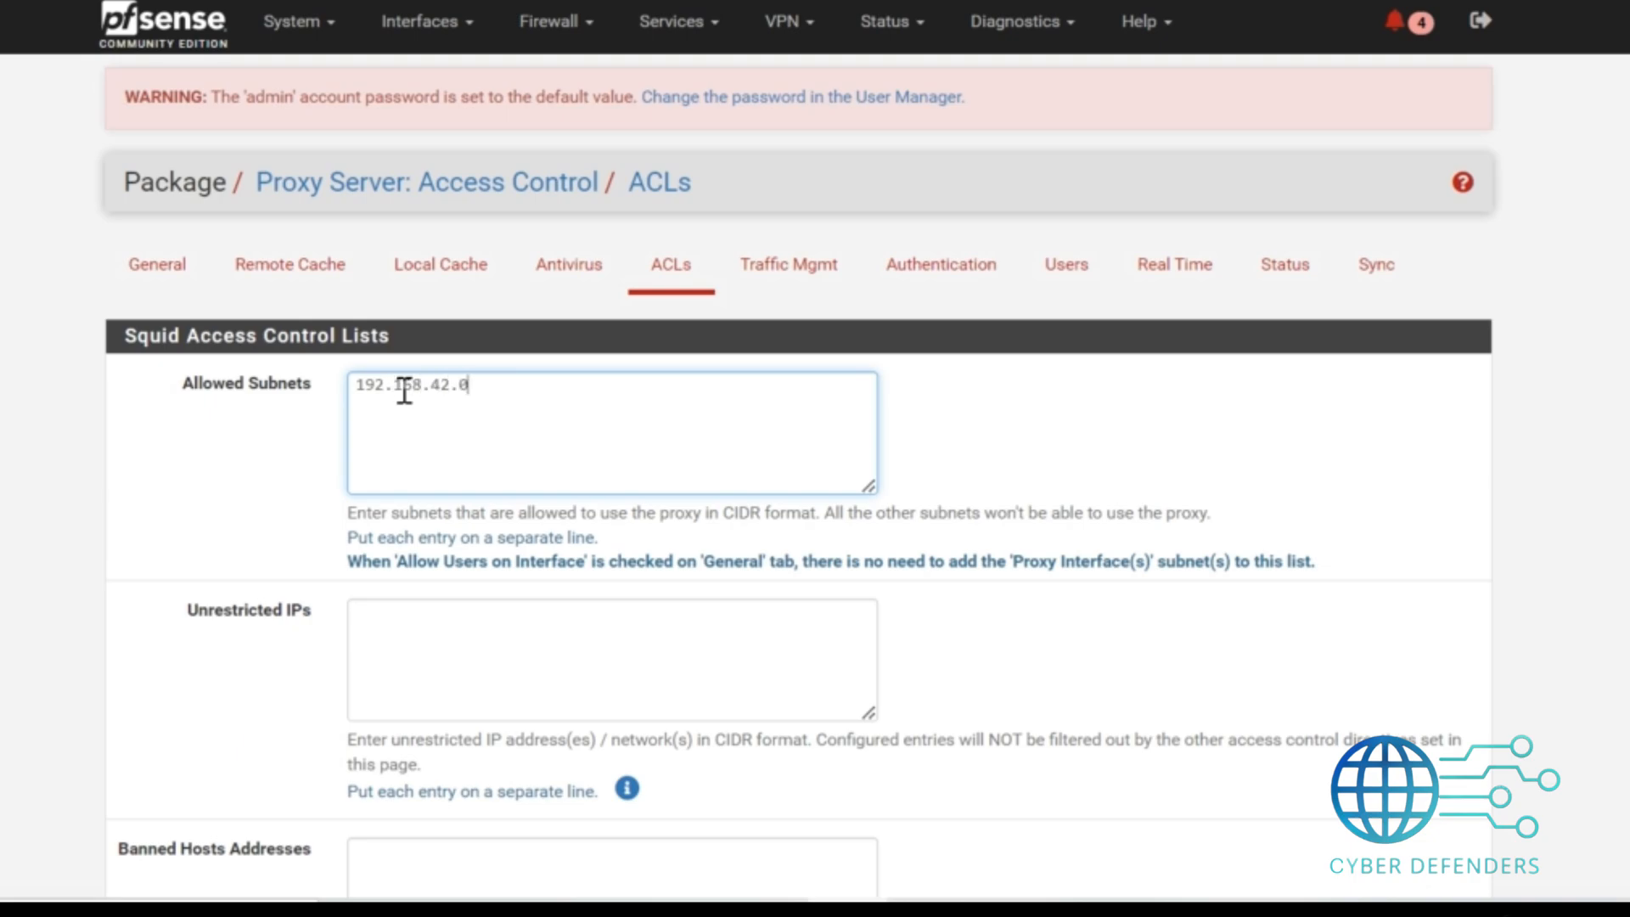
{"action": "left_click_drag", "start_coordinate": [528, 377], "coordinate": [235, 389]}
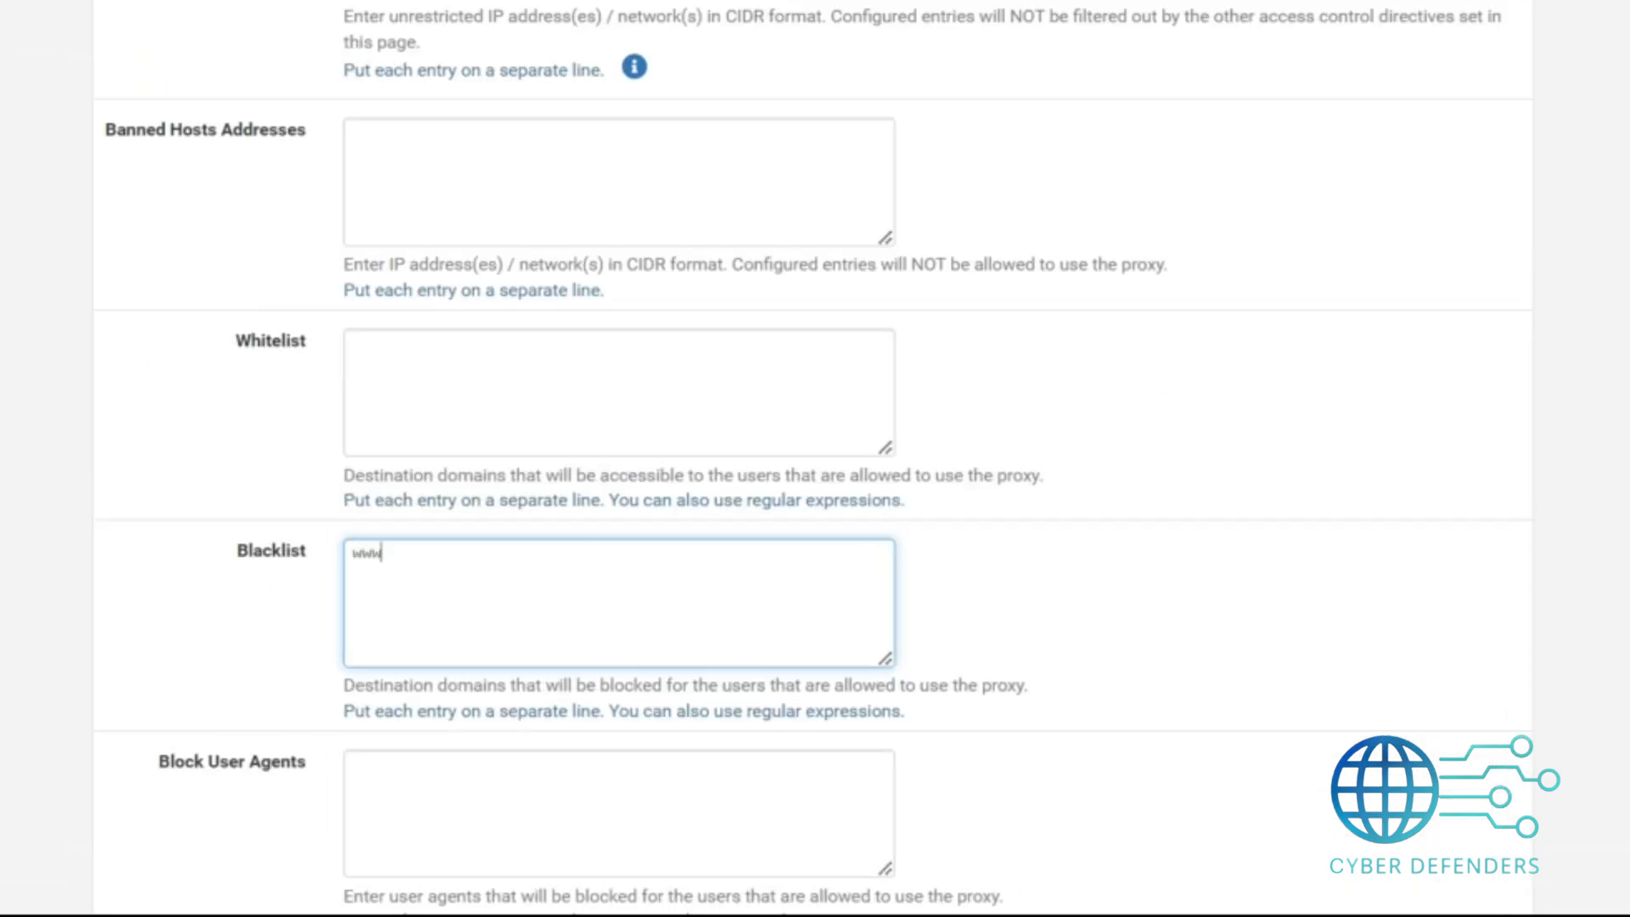
{"action": "type", "text": "facebook.com www.youtube.com"}
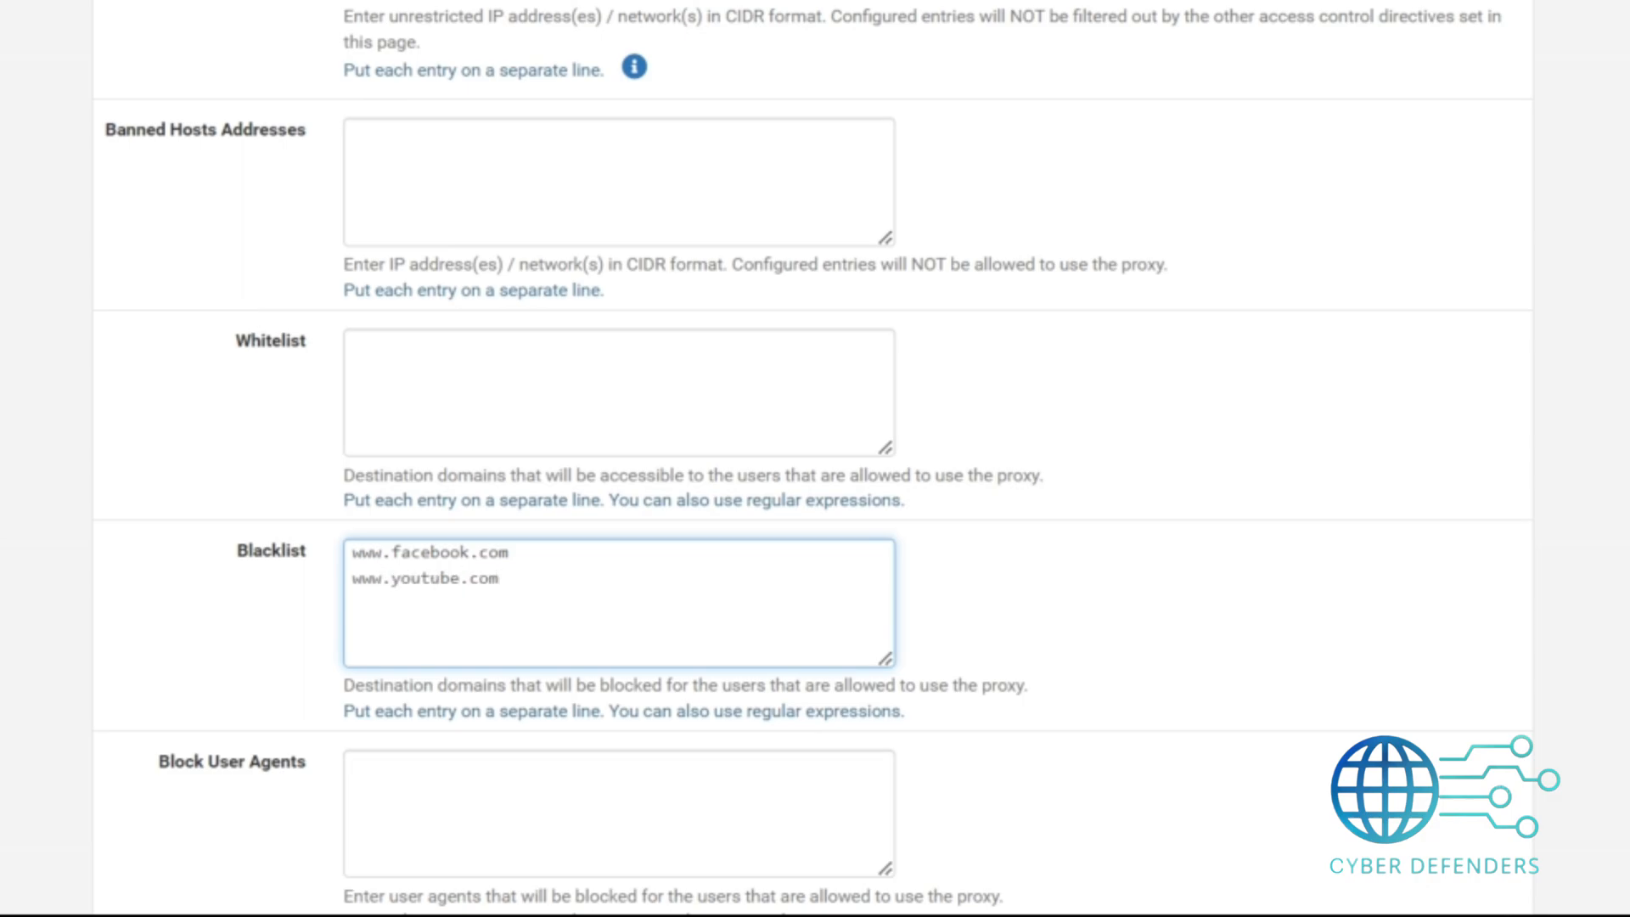
{"action": "scroll", "coordinate": [814, 459], "scroll_direction": "down", "scroll_amount": 8}
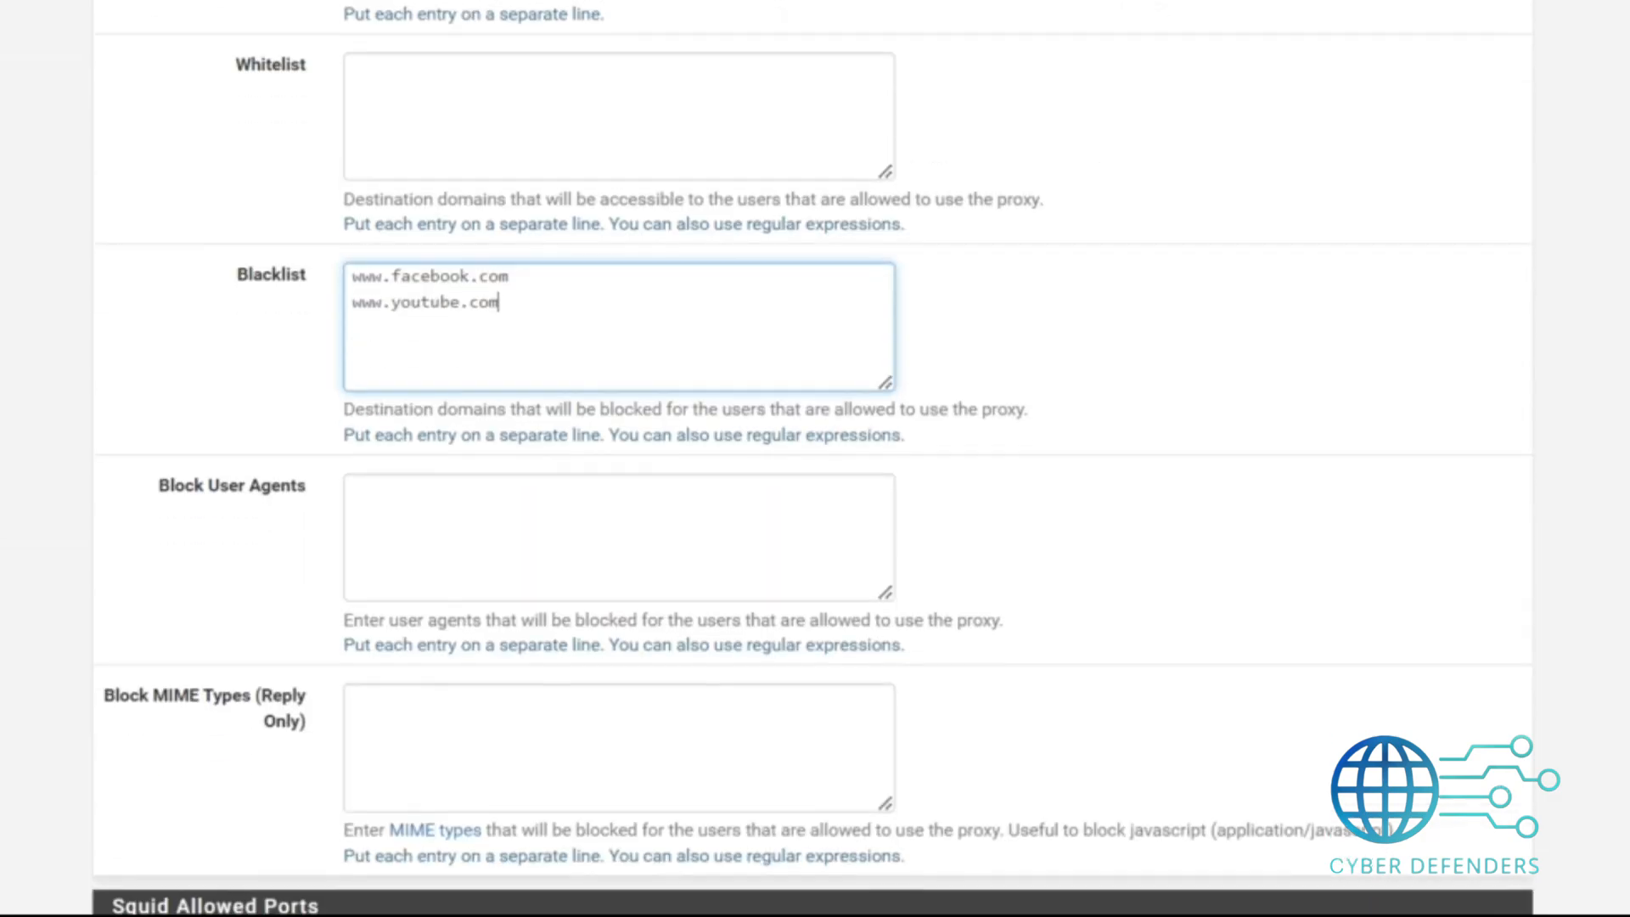
{"action": "scroll", "coordinate": [813, 459], "scroll_direction": "down", "scroll_amount": 3}
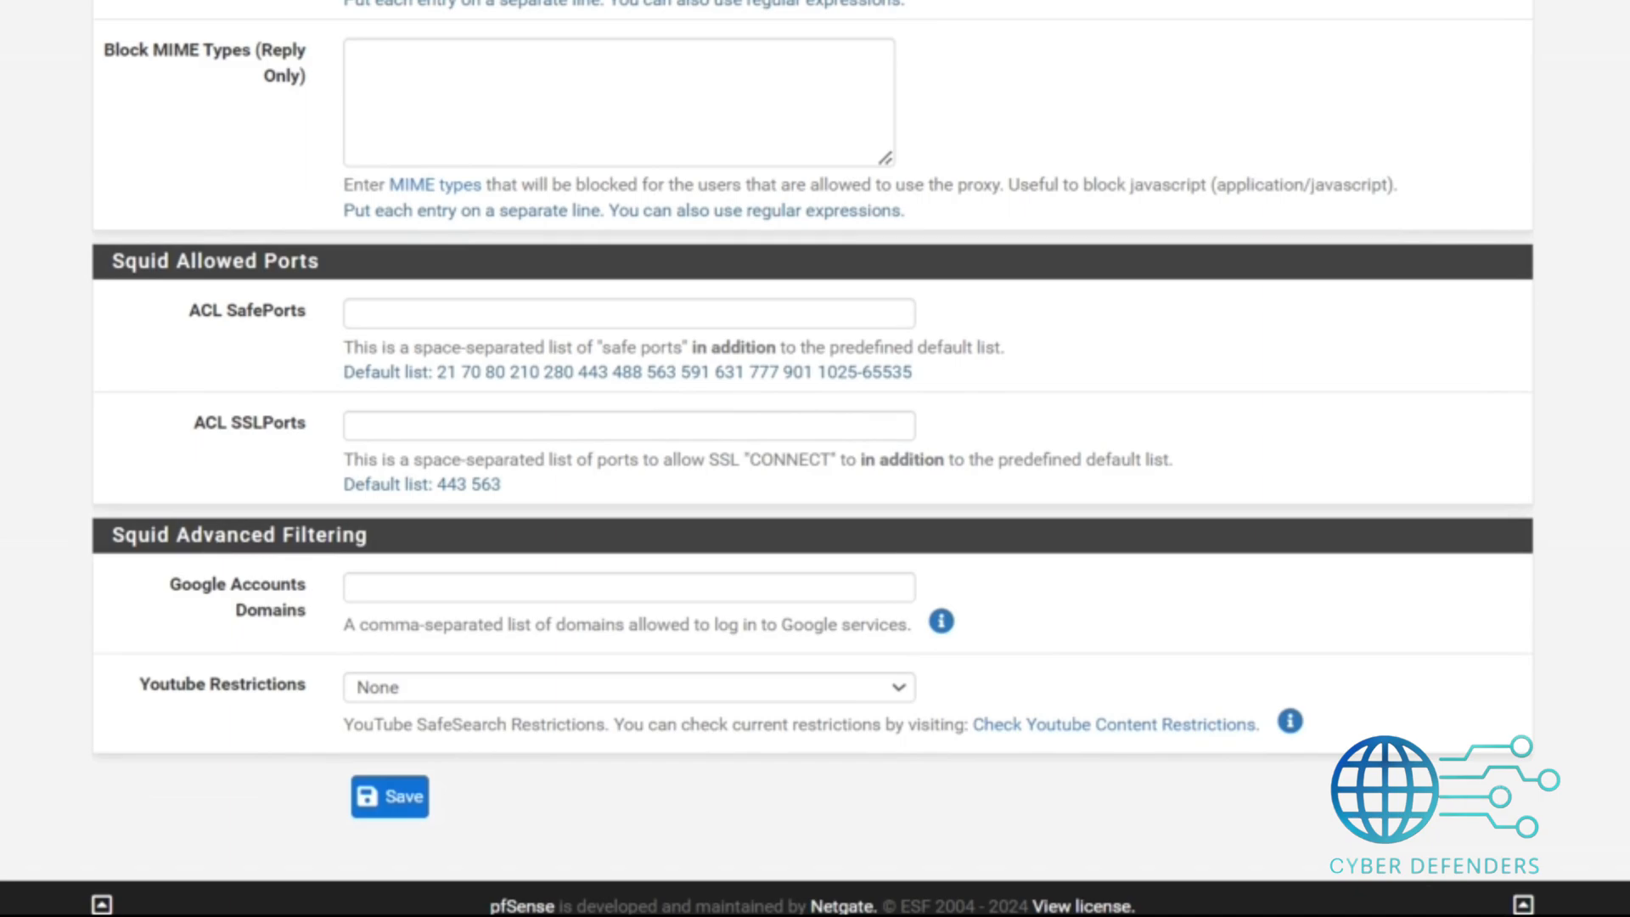
{"action": "left_click", "coordinate": [420, 807]}
Open the SquidGuard proxy filter, enable squidGuard and the LDAP filter option, and apply.
{"action": "left_click", "coordinate": [691, 24]}
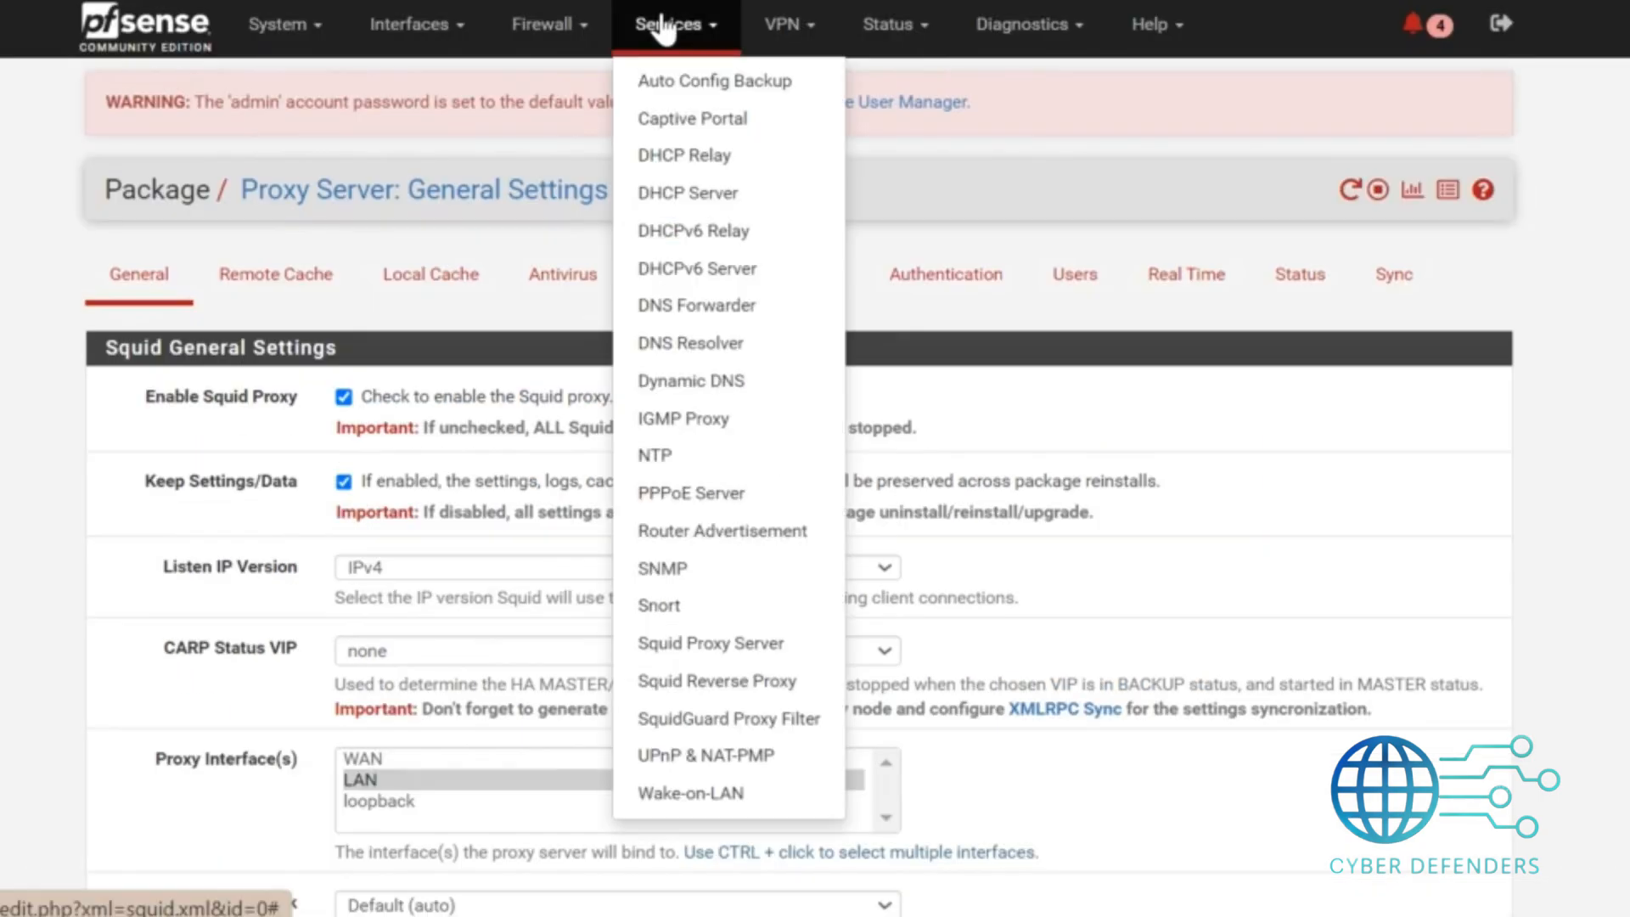
{"action": "left_click", "coordinate": [719, 713]}
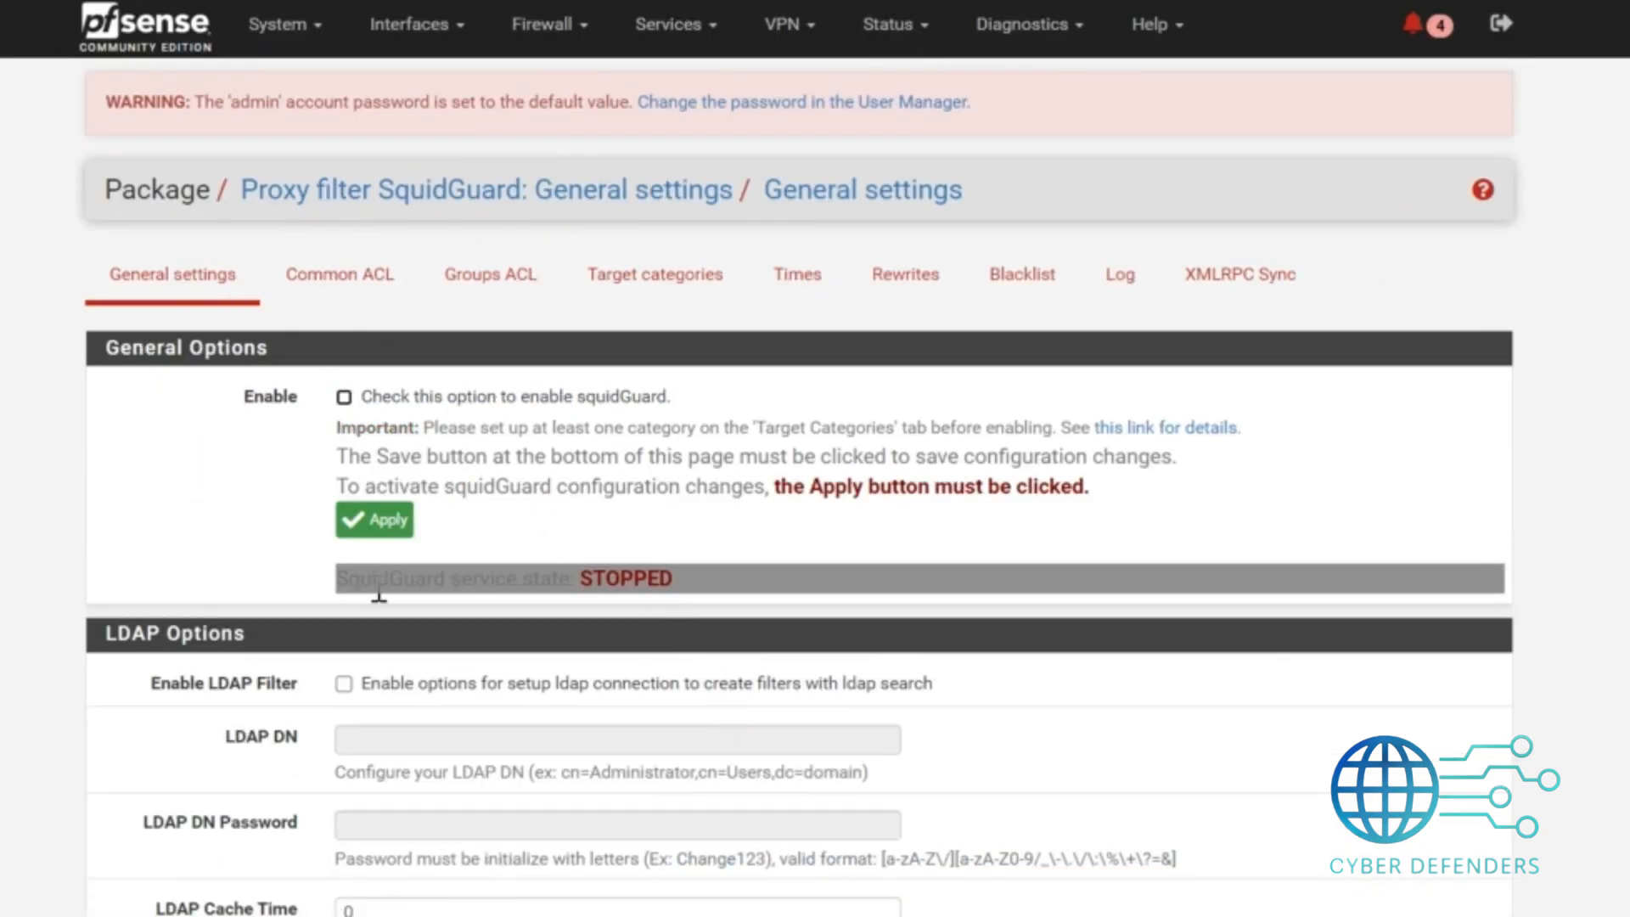
{"action": "left_click", "coordinate": [343, 683]}
{"action": "left_click", "coordinate": [298, 399]}
{"action": "left_click", "coordinate": [349, 523]}
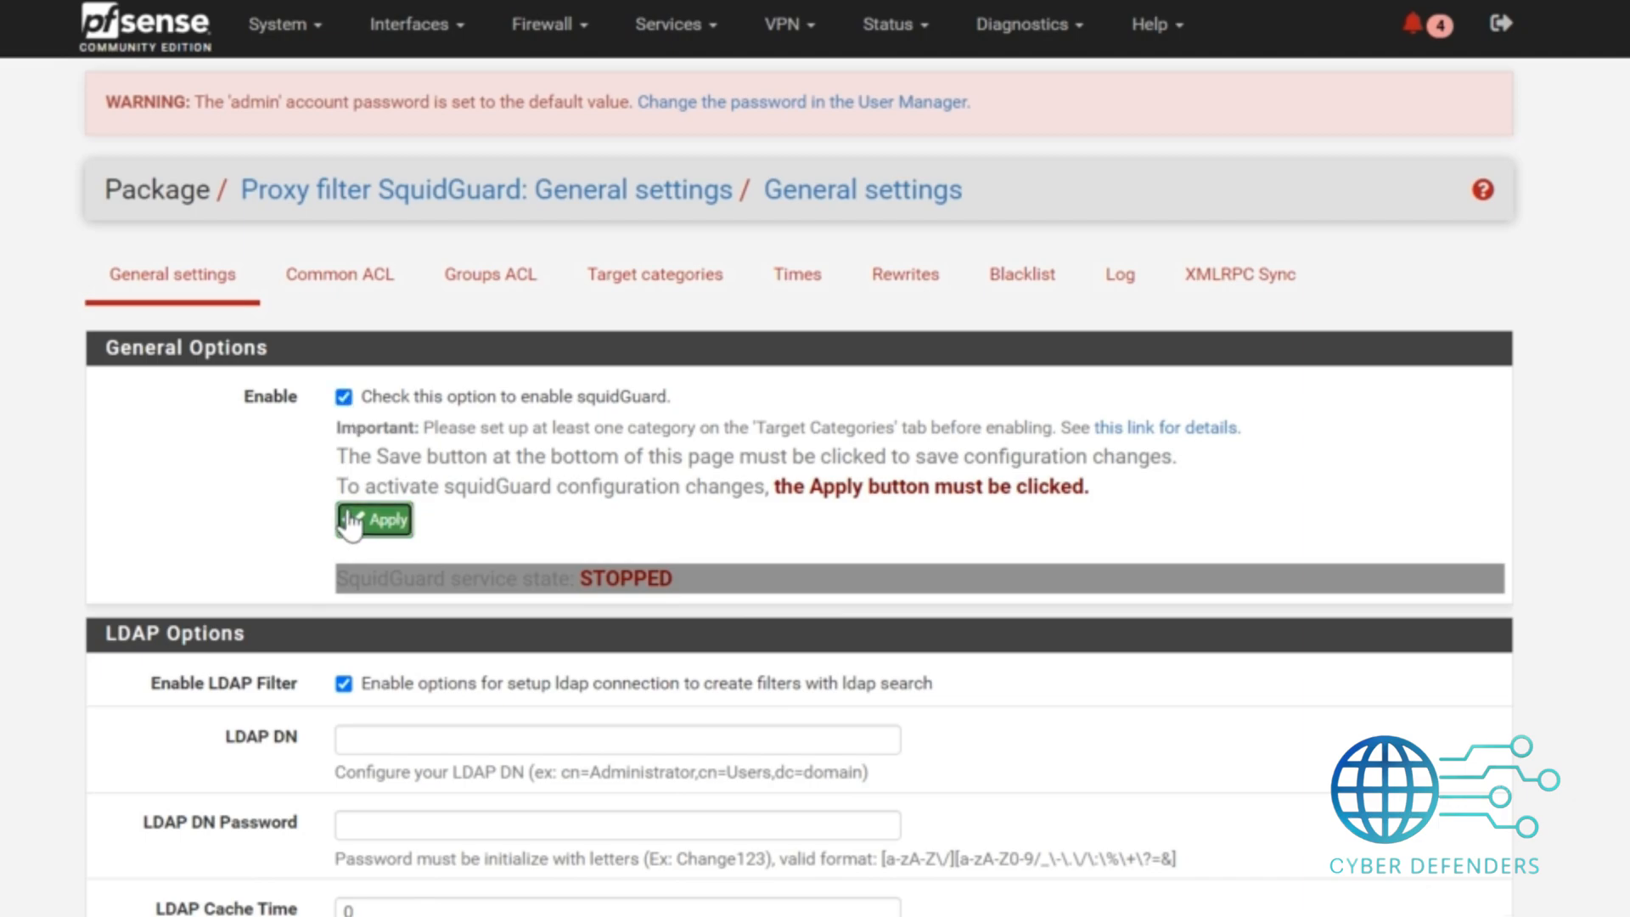
Enable the GUI log and the filter log in the SquidGuard logging options.
{"action": "scroll", "coordinate": [815, 459], "scroll_direction": "down", "scroll_amount": 4}
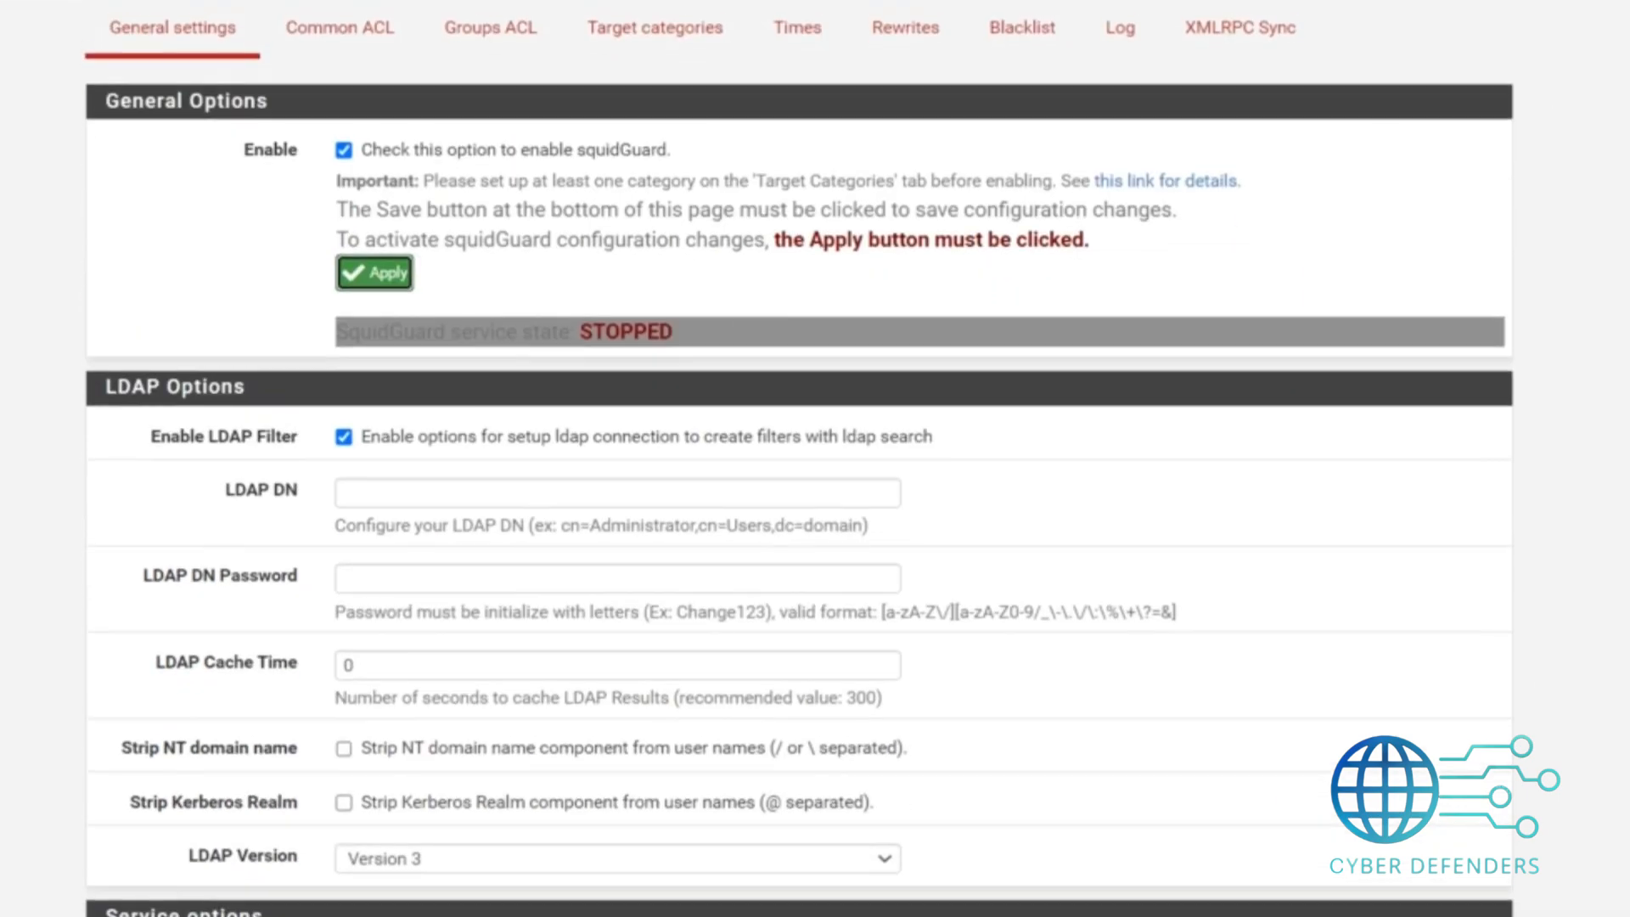
{"action": "scroll", "coordinate": [815, 458], "scroll_direction": "down", "scroll_amount": 10}
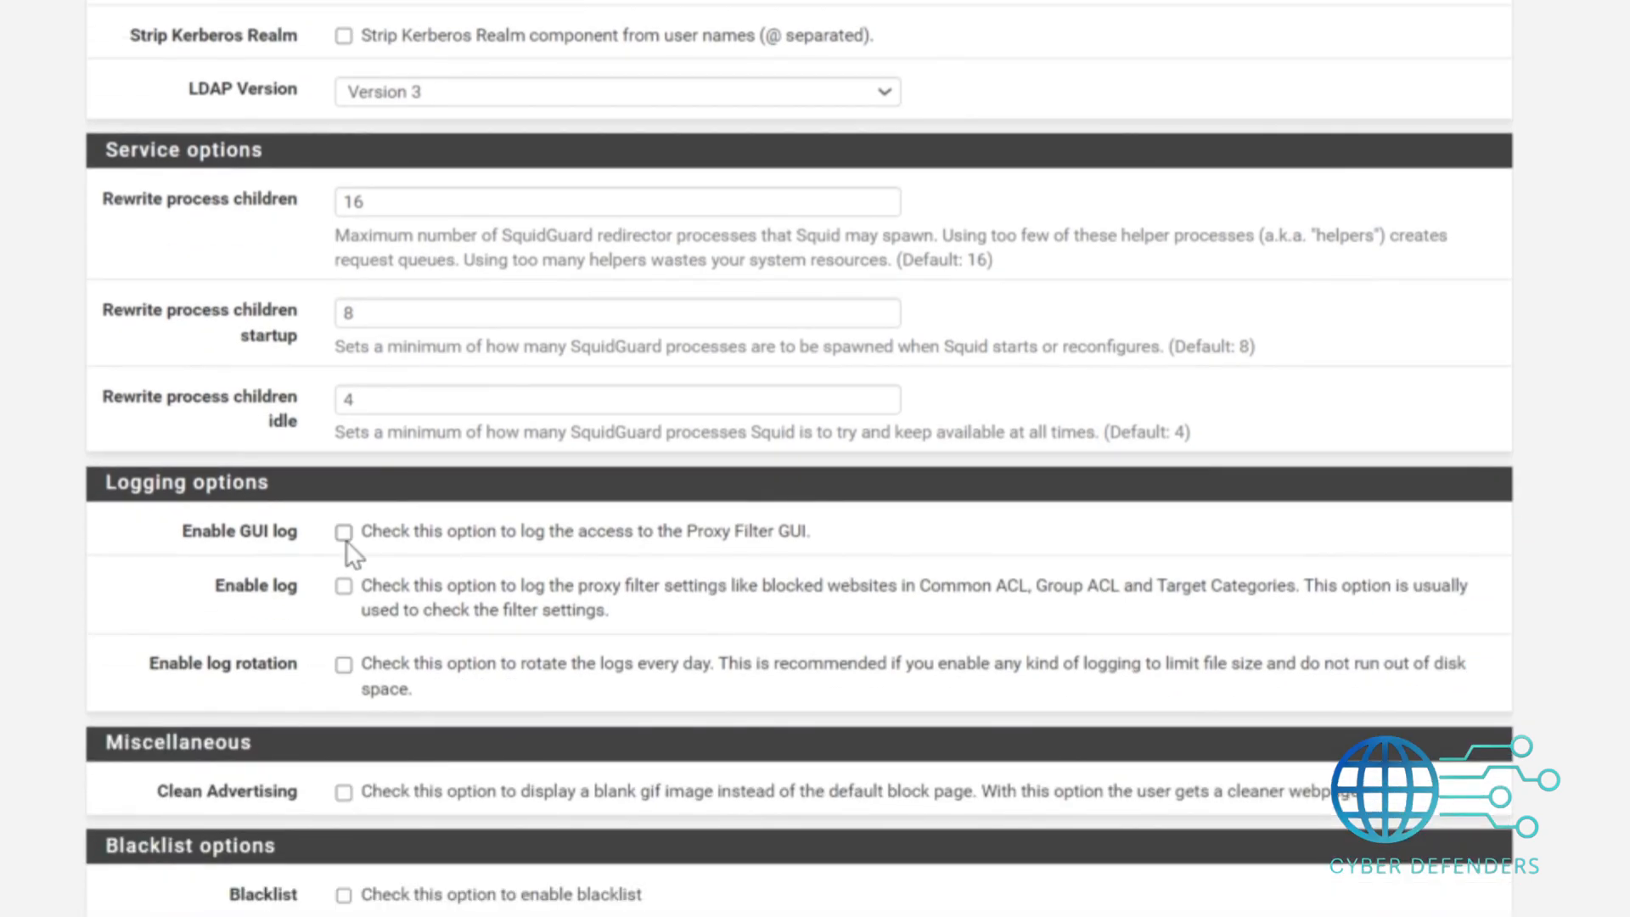
{"action": "left_click", "coordinate": [343, 533]}
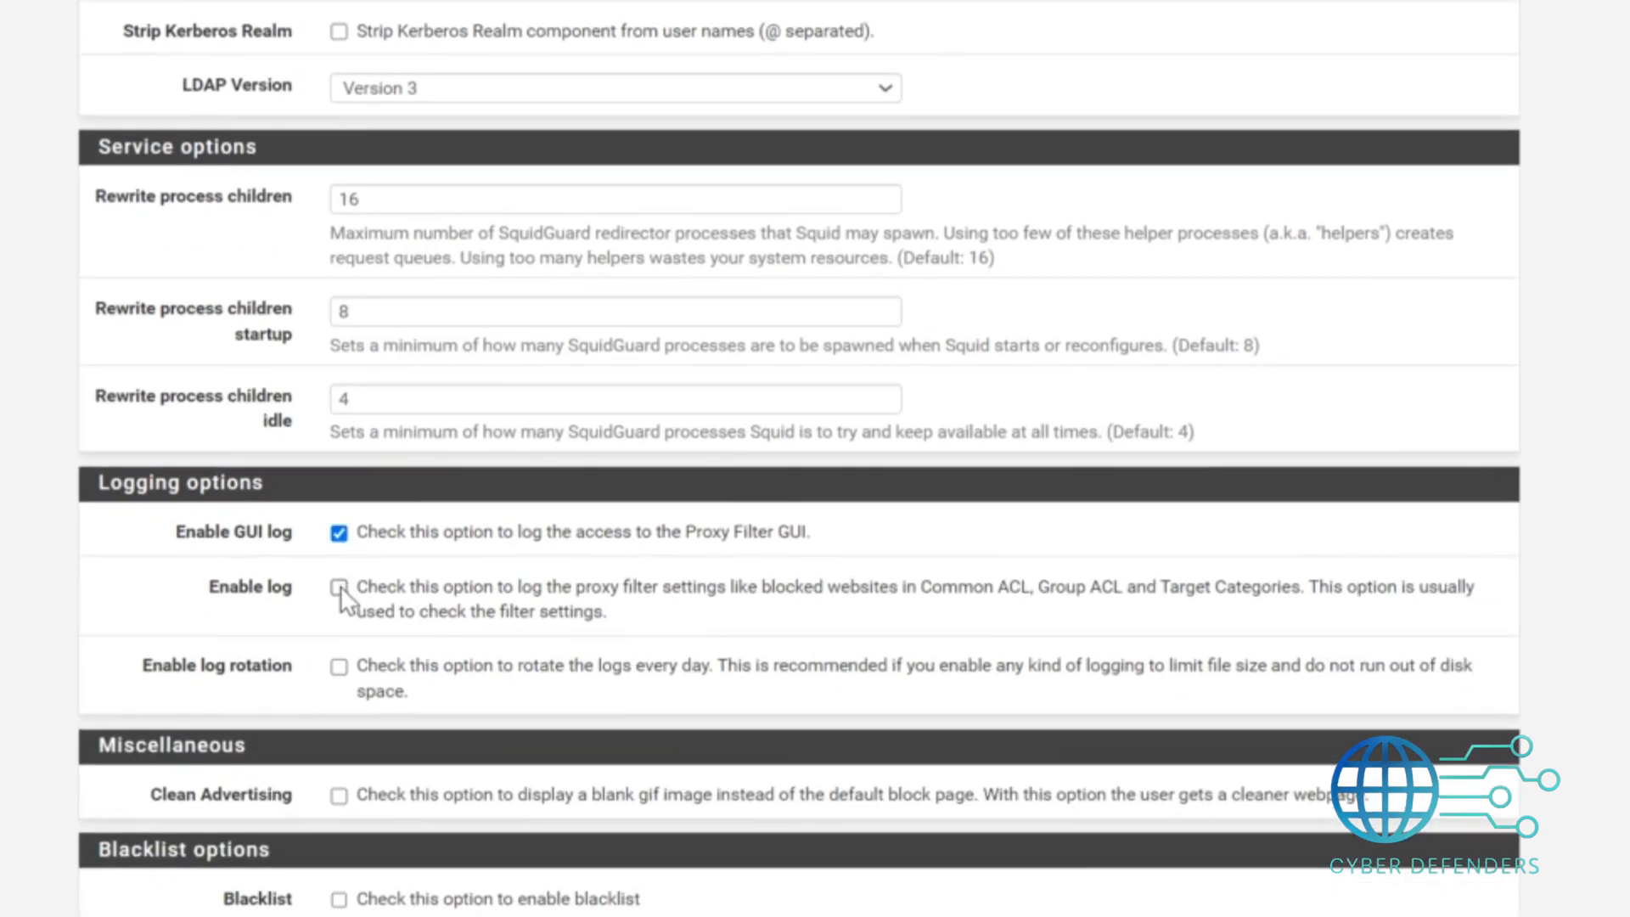
{"action": "left_click", "coordinate": [343, 587]}
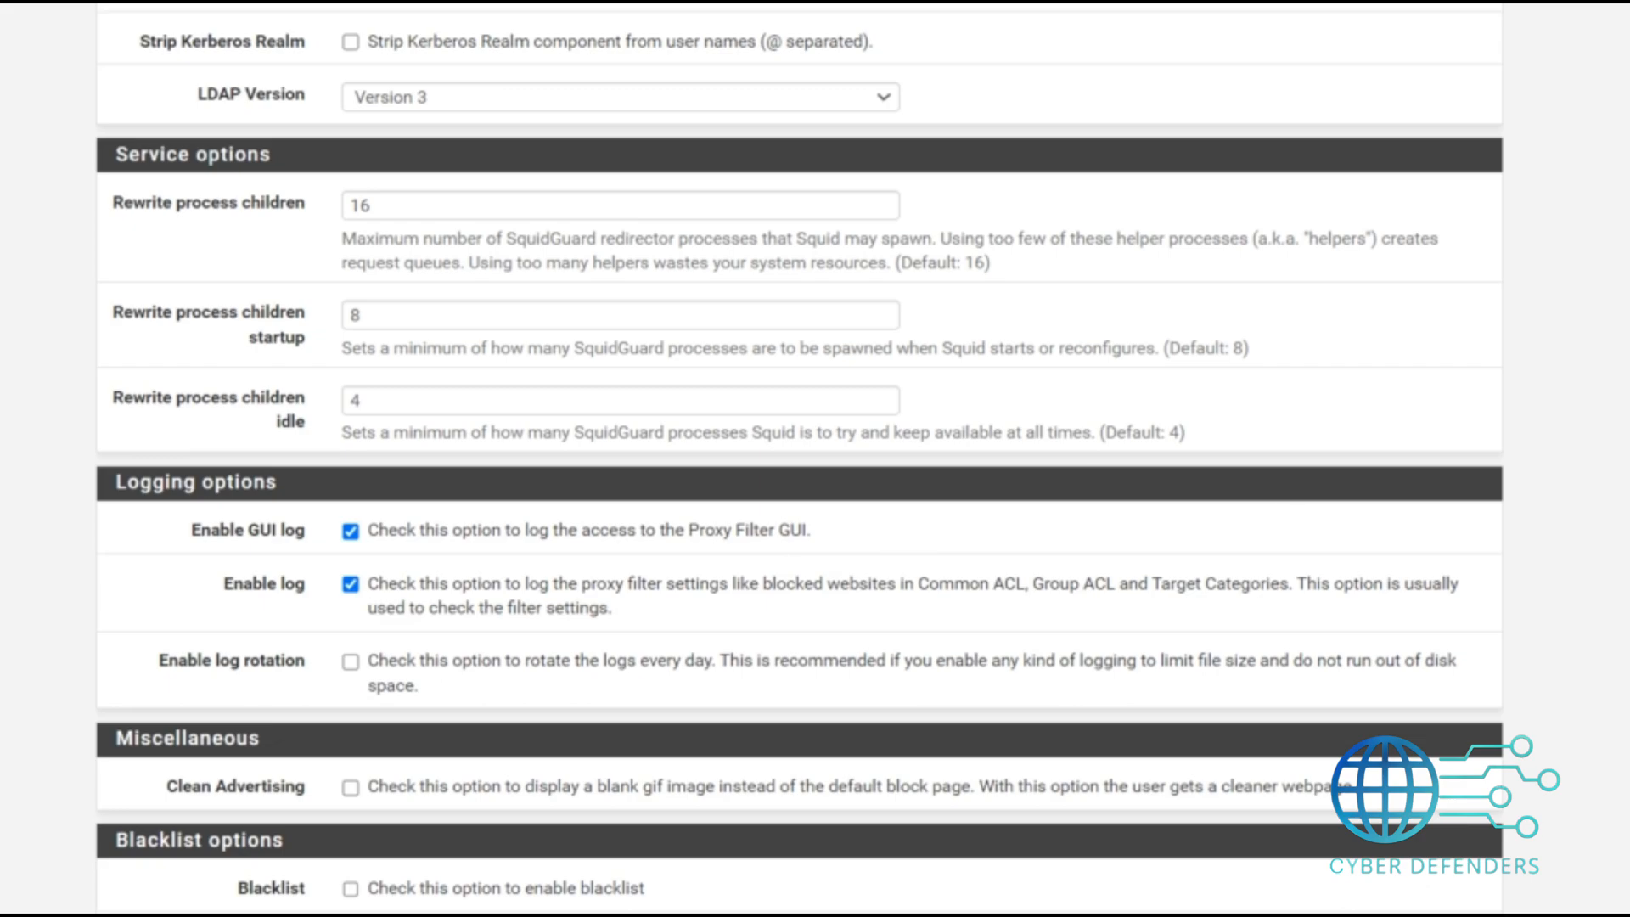
{"action": "scroll", "coordinate": [798, 459], "scroll_direction": "down", "scroll_amount": 5}
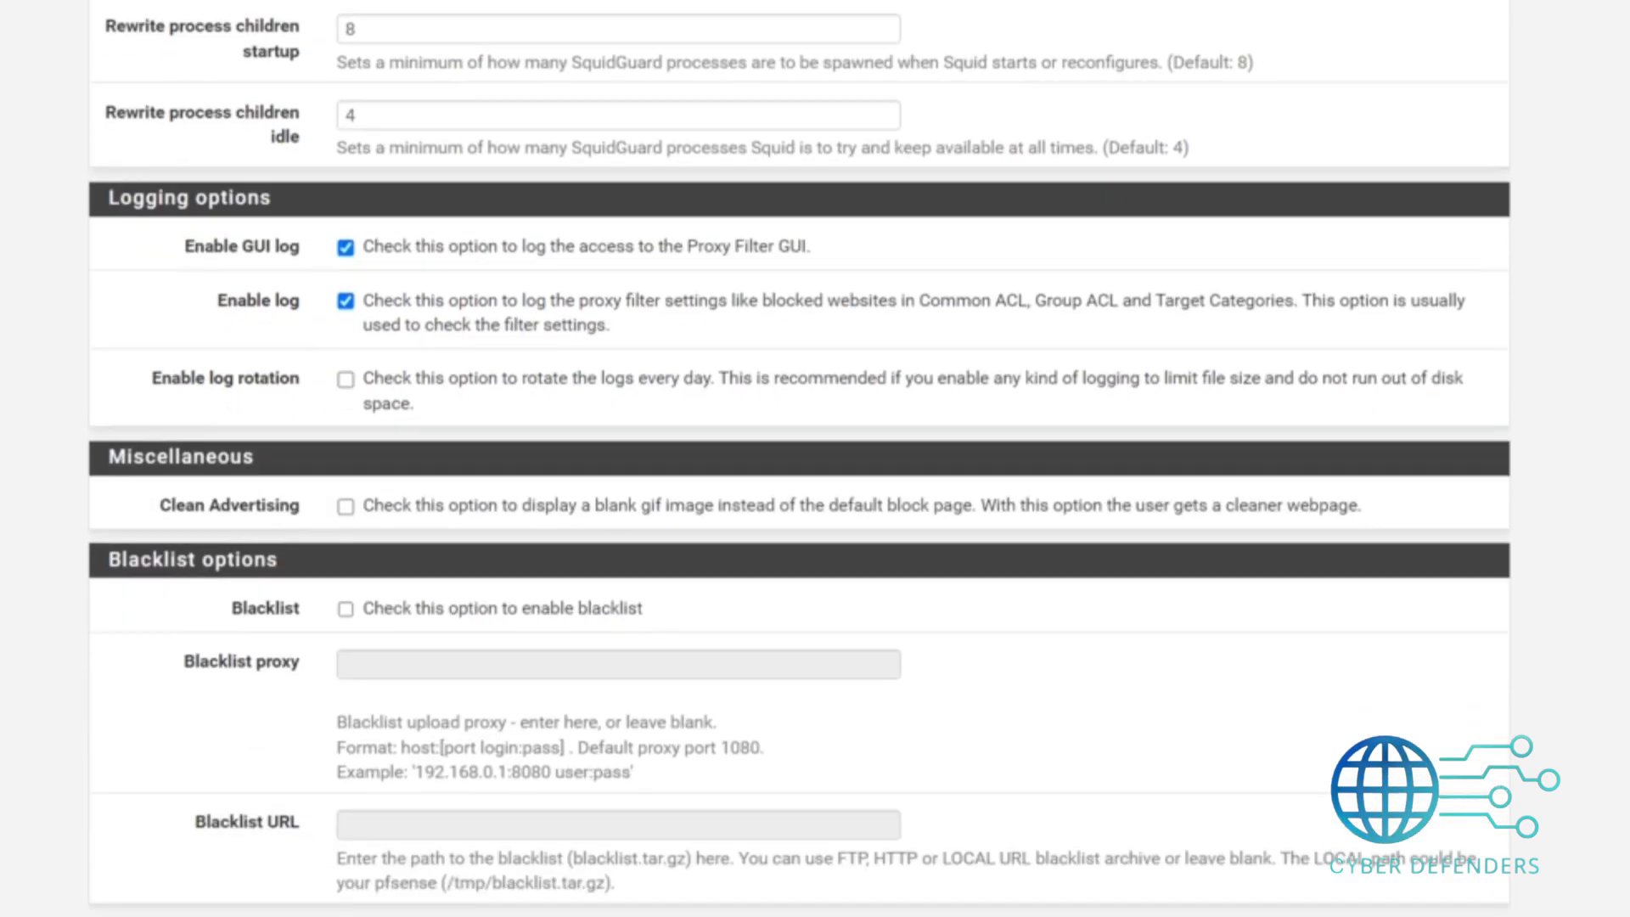
{"action": "left_click", "coordinate": [344, 455]}
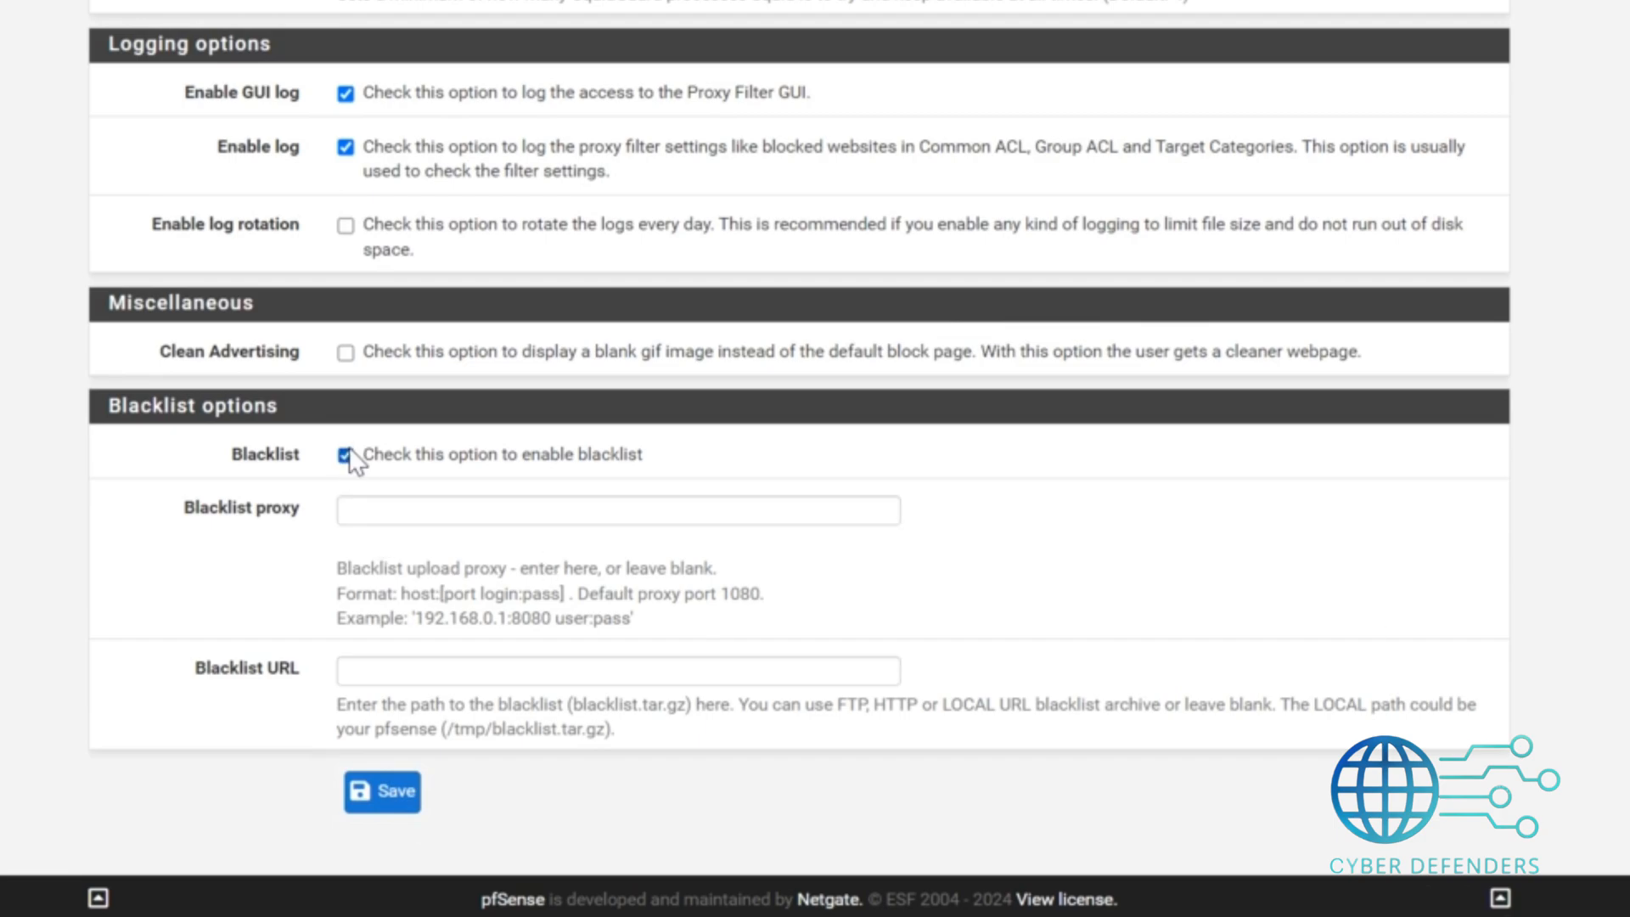
{"action": "left_click", "coordinate": [352, 508]}
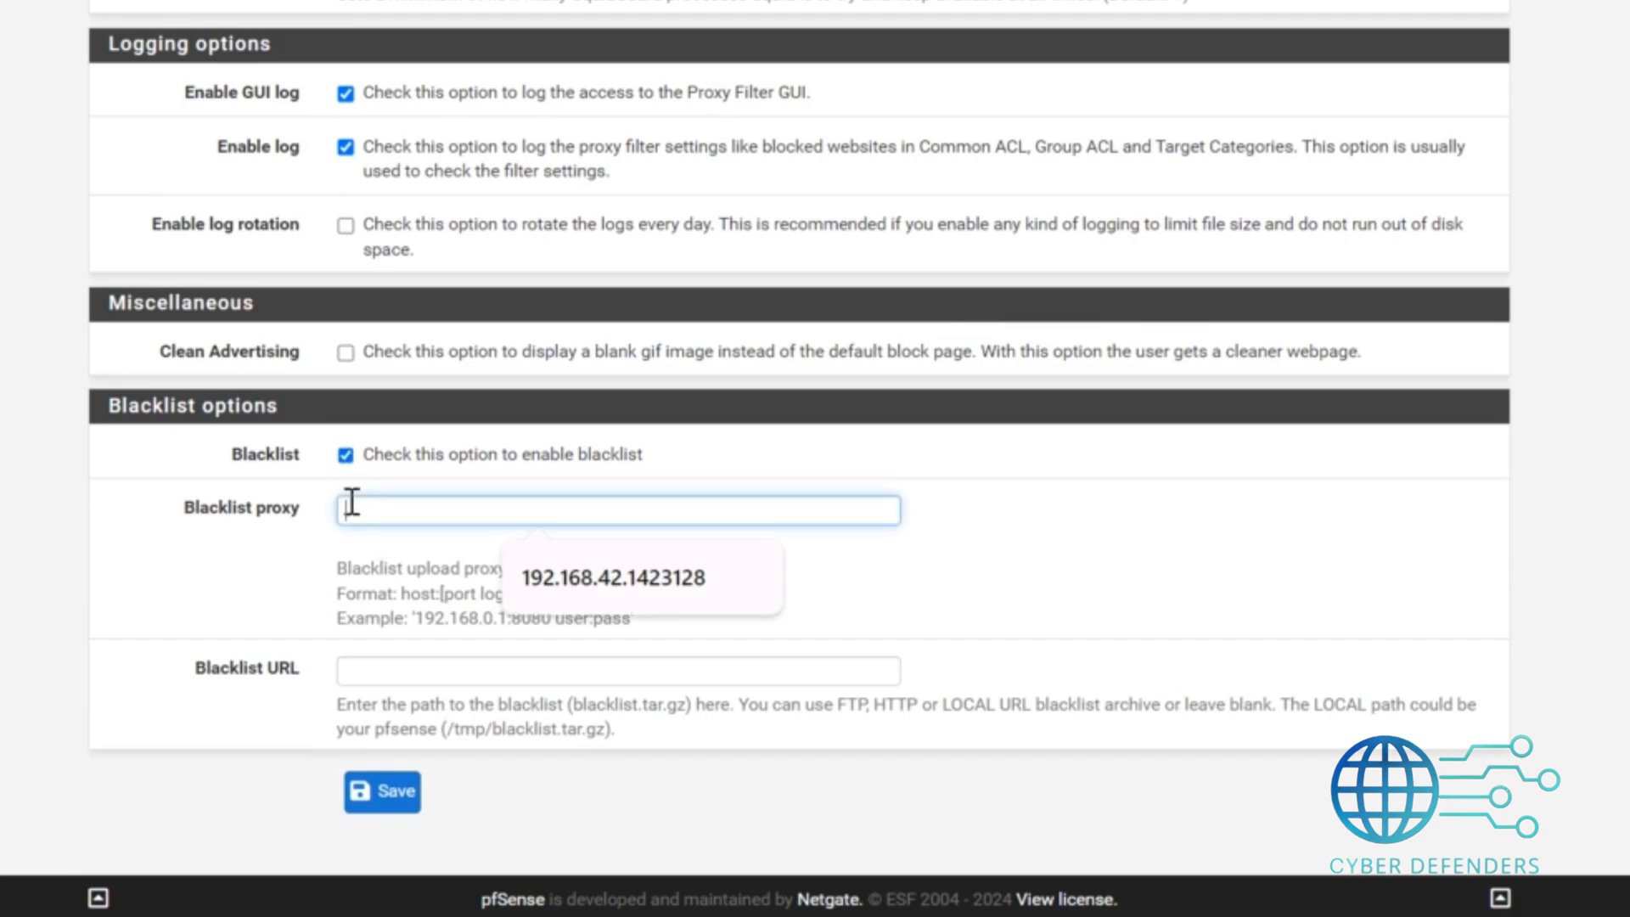
{"action": "left_click", "coordinate": [642, 594]}
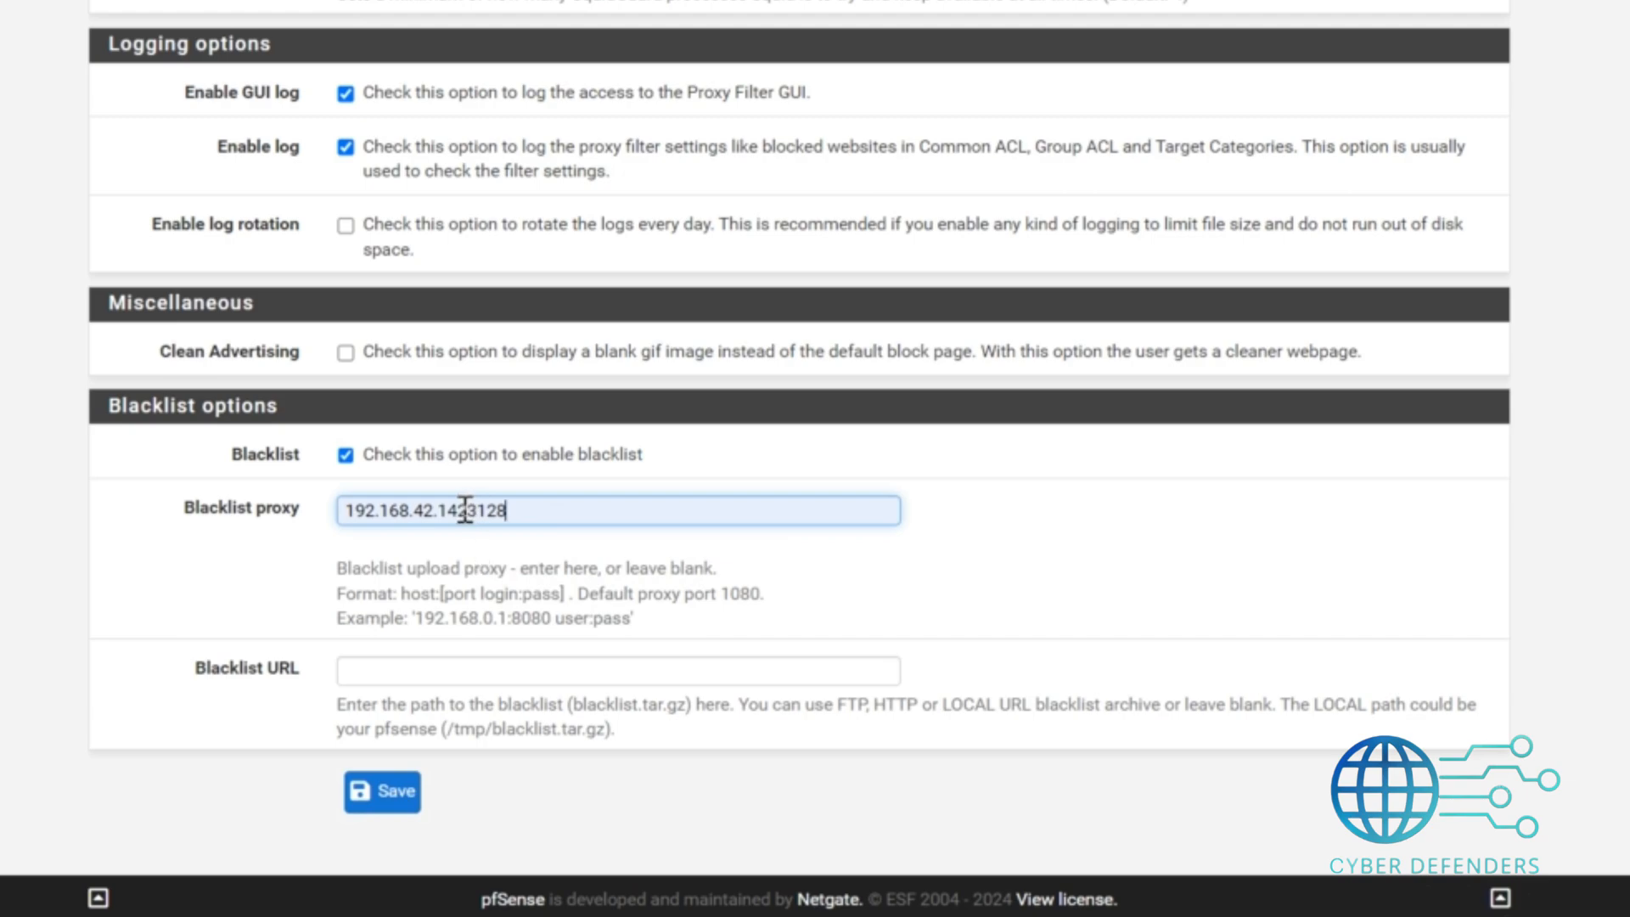
{"action": "right_click", "coordinate": [386, 671]}
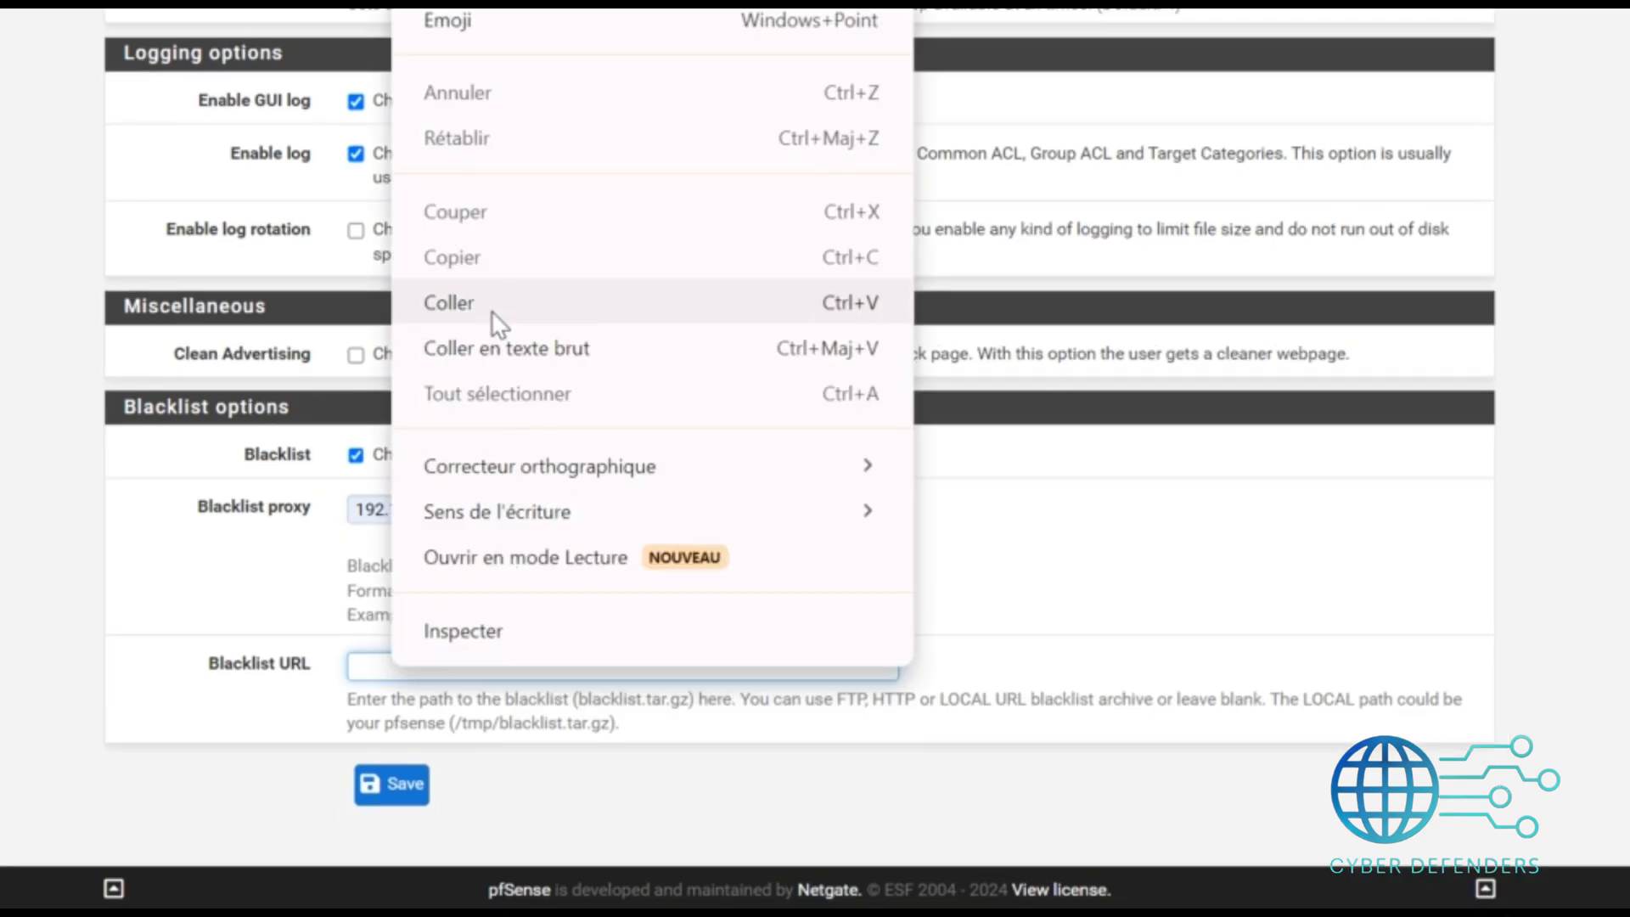
{"action": "left_click", "coordinate": [497, 320]}
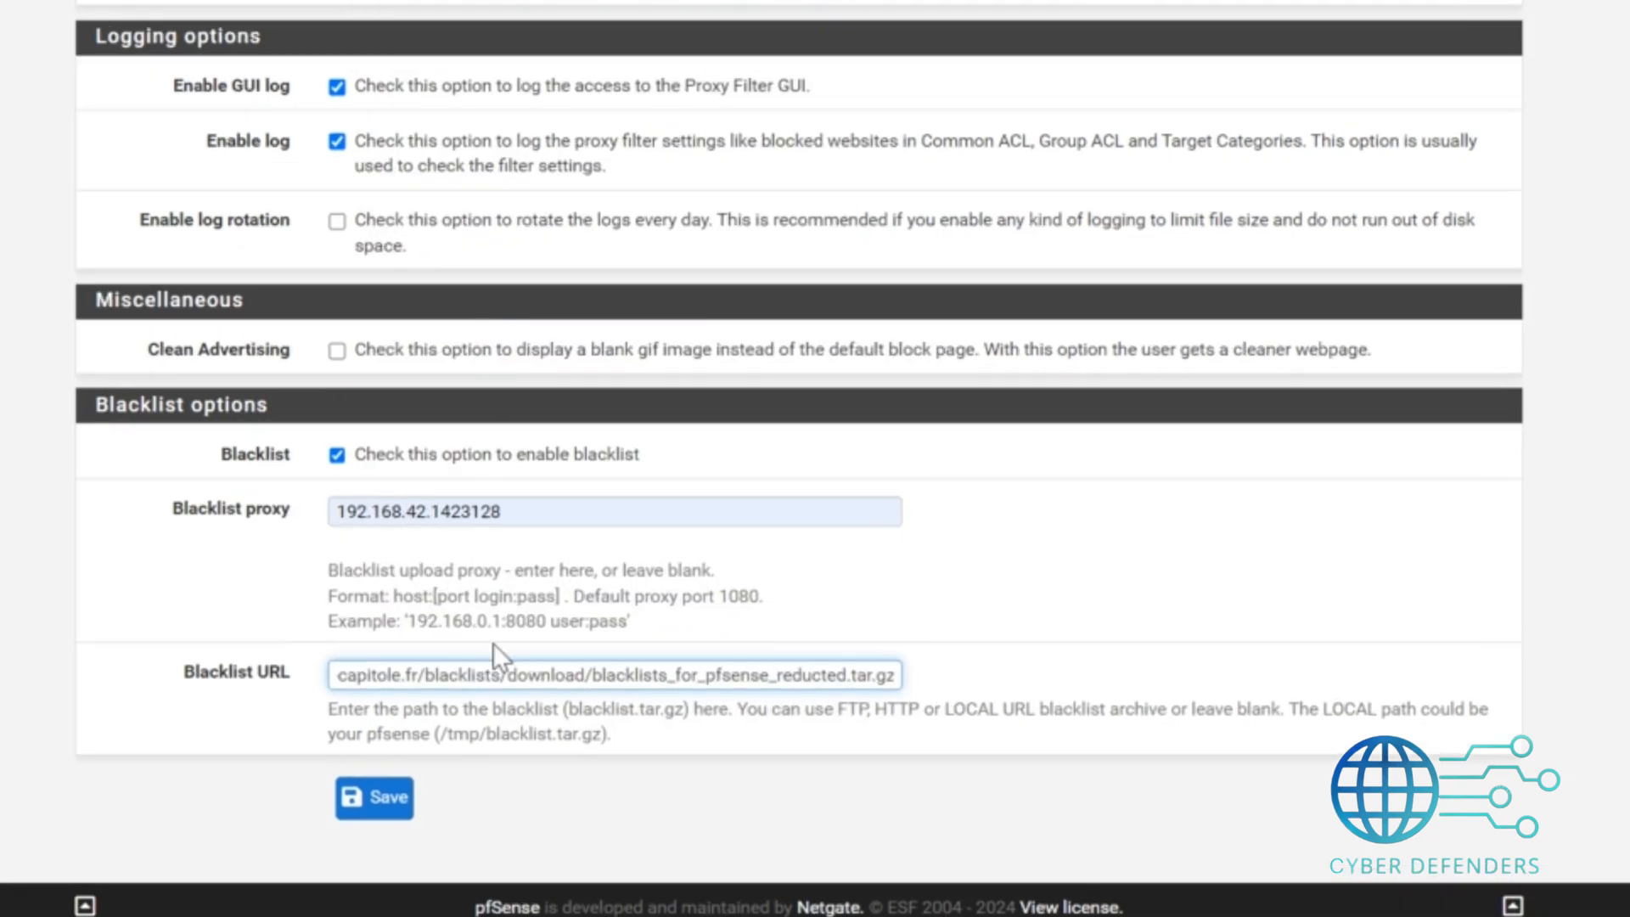
{"action": "left_click", "coordinate": [347, 814]}
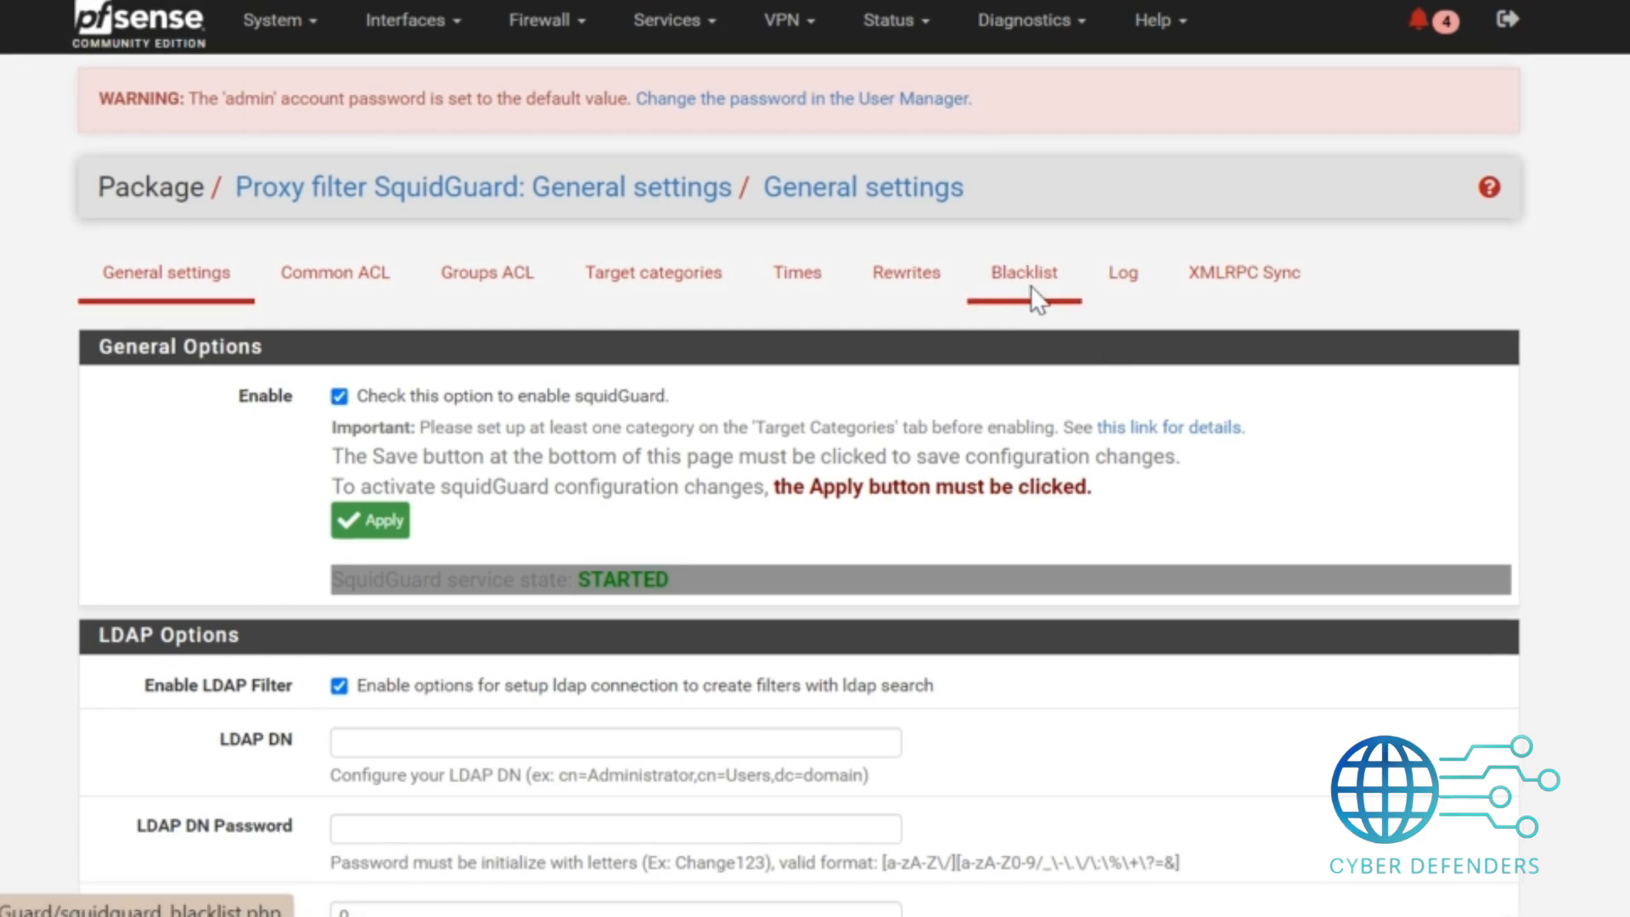
Start downloading the blacklist archive from the Blacklist page.
{"action": "left_click", "coordinate": [1029, 290]}
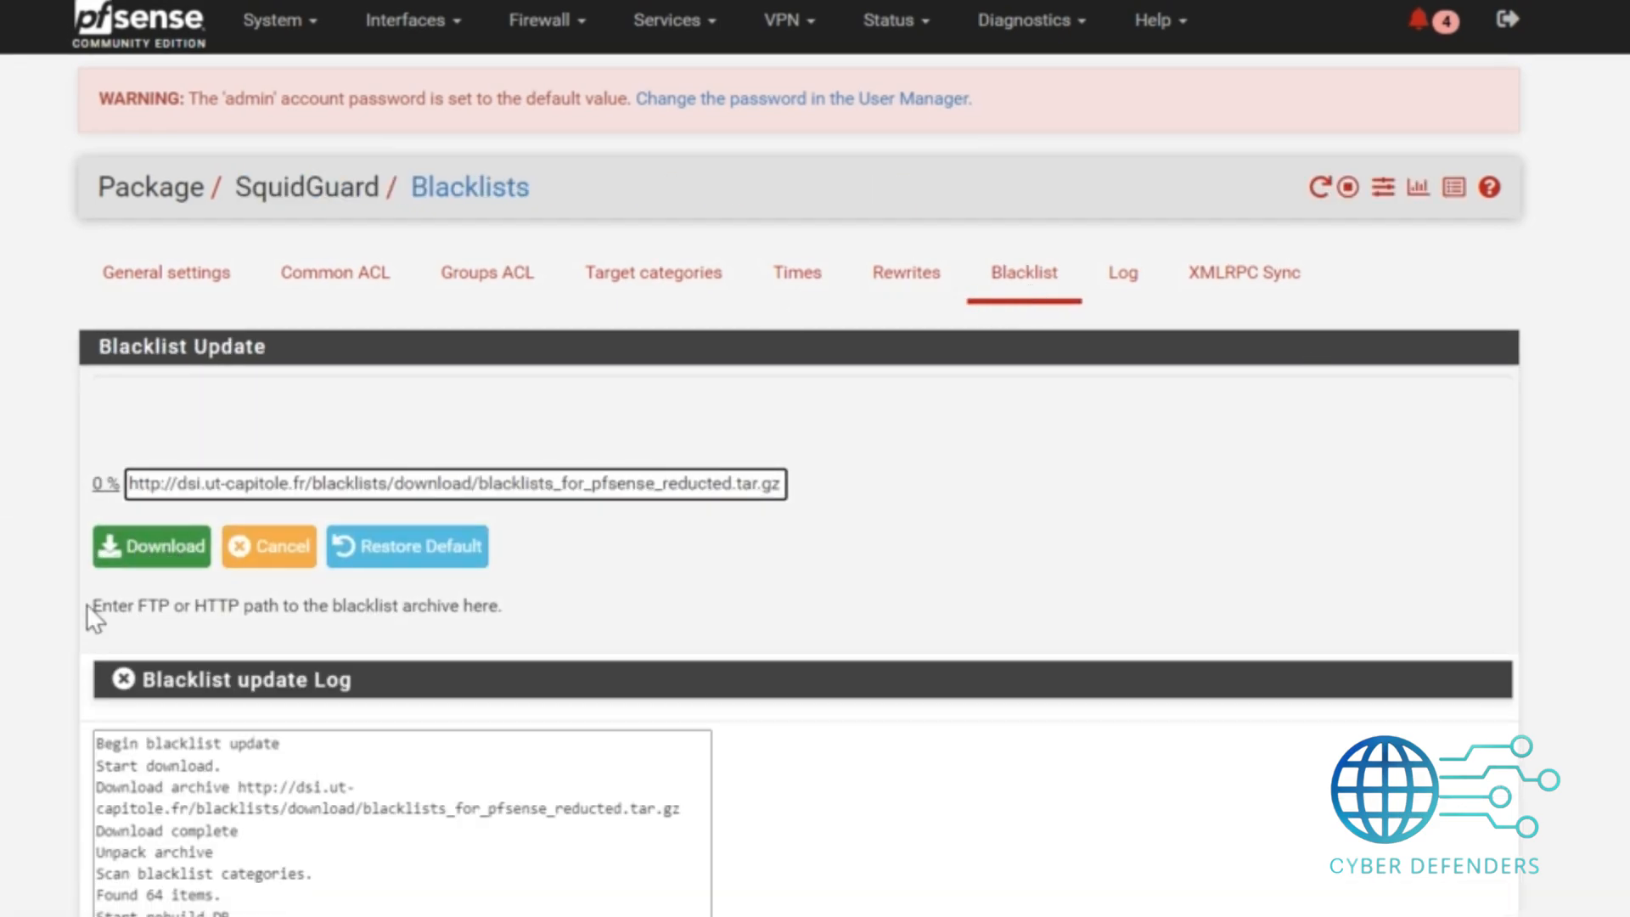
{"action": "left_click", "coordinate": [139, 556]}
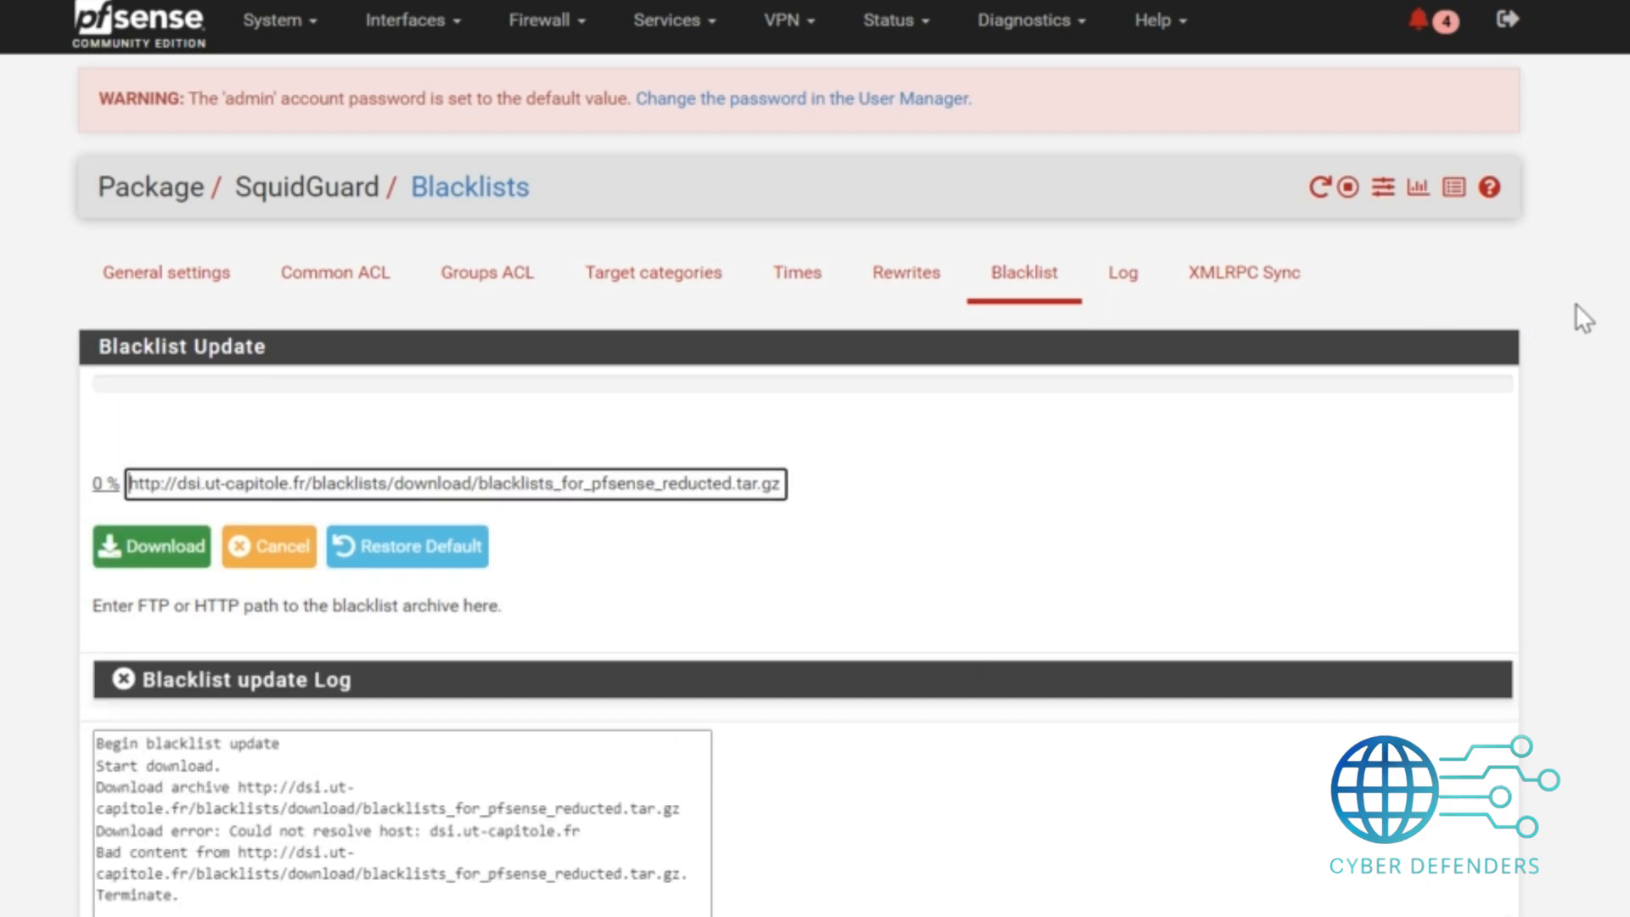
Enable logging for the Common ACL and save it.
{"action": "left_click", "coordinate": [356, 272]}
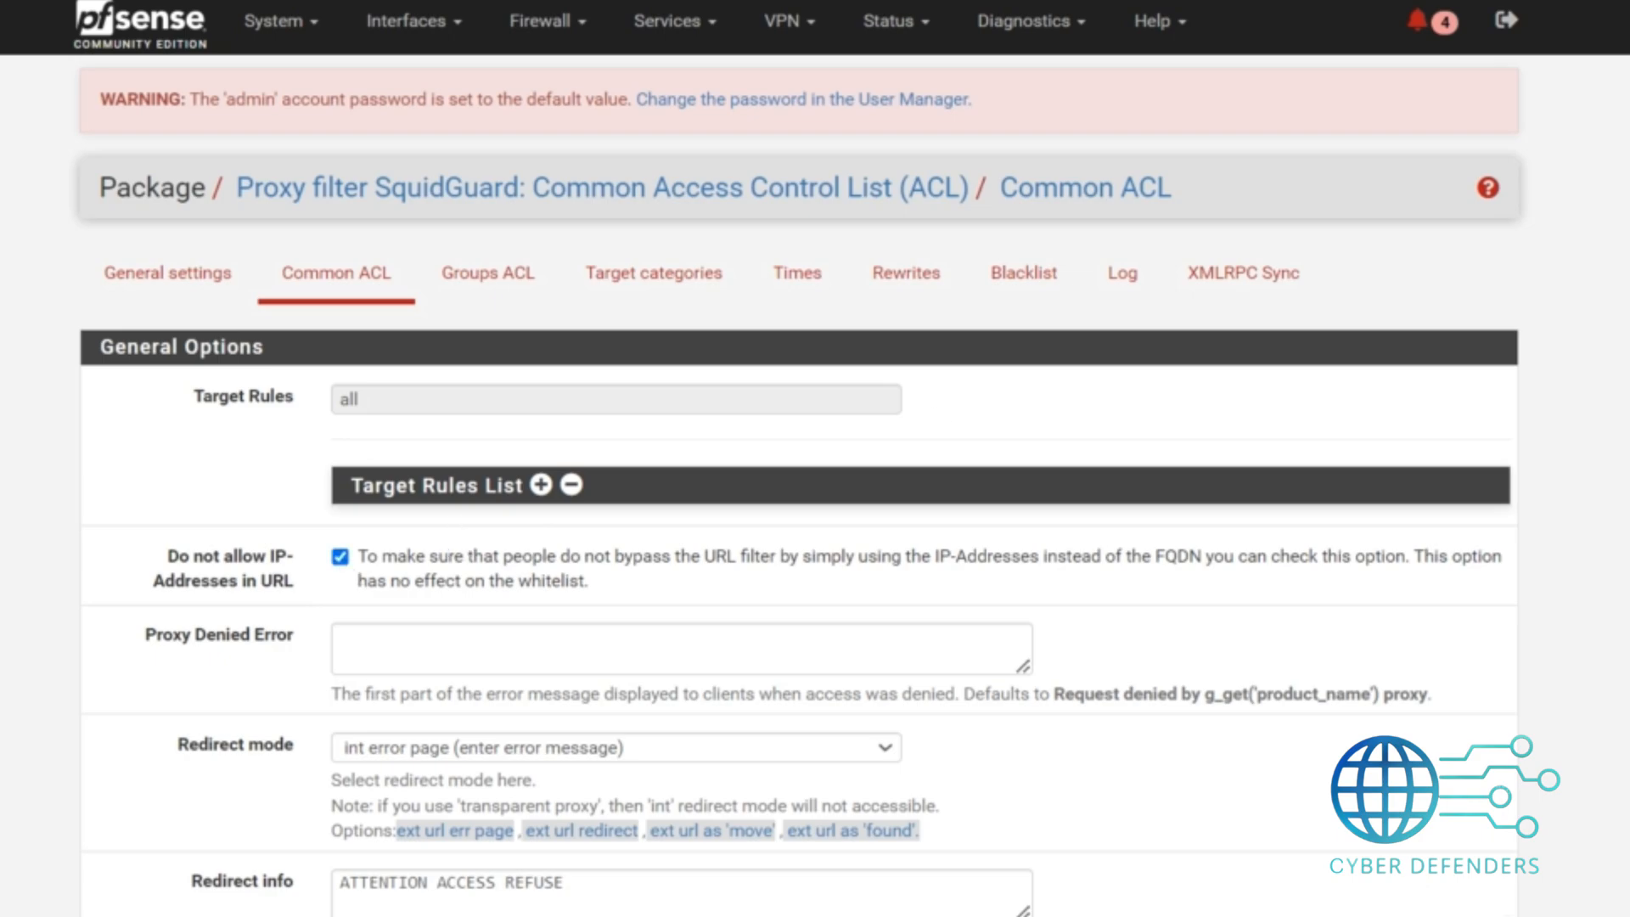
{"action": "scroll", "coordinate": [798, 458], "scroll_direction": "down", "scroll_amount": 5}
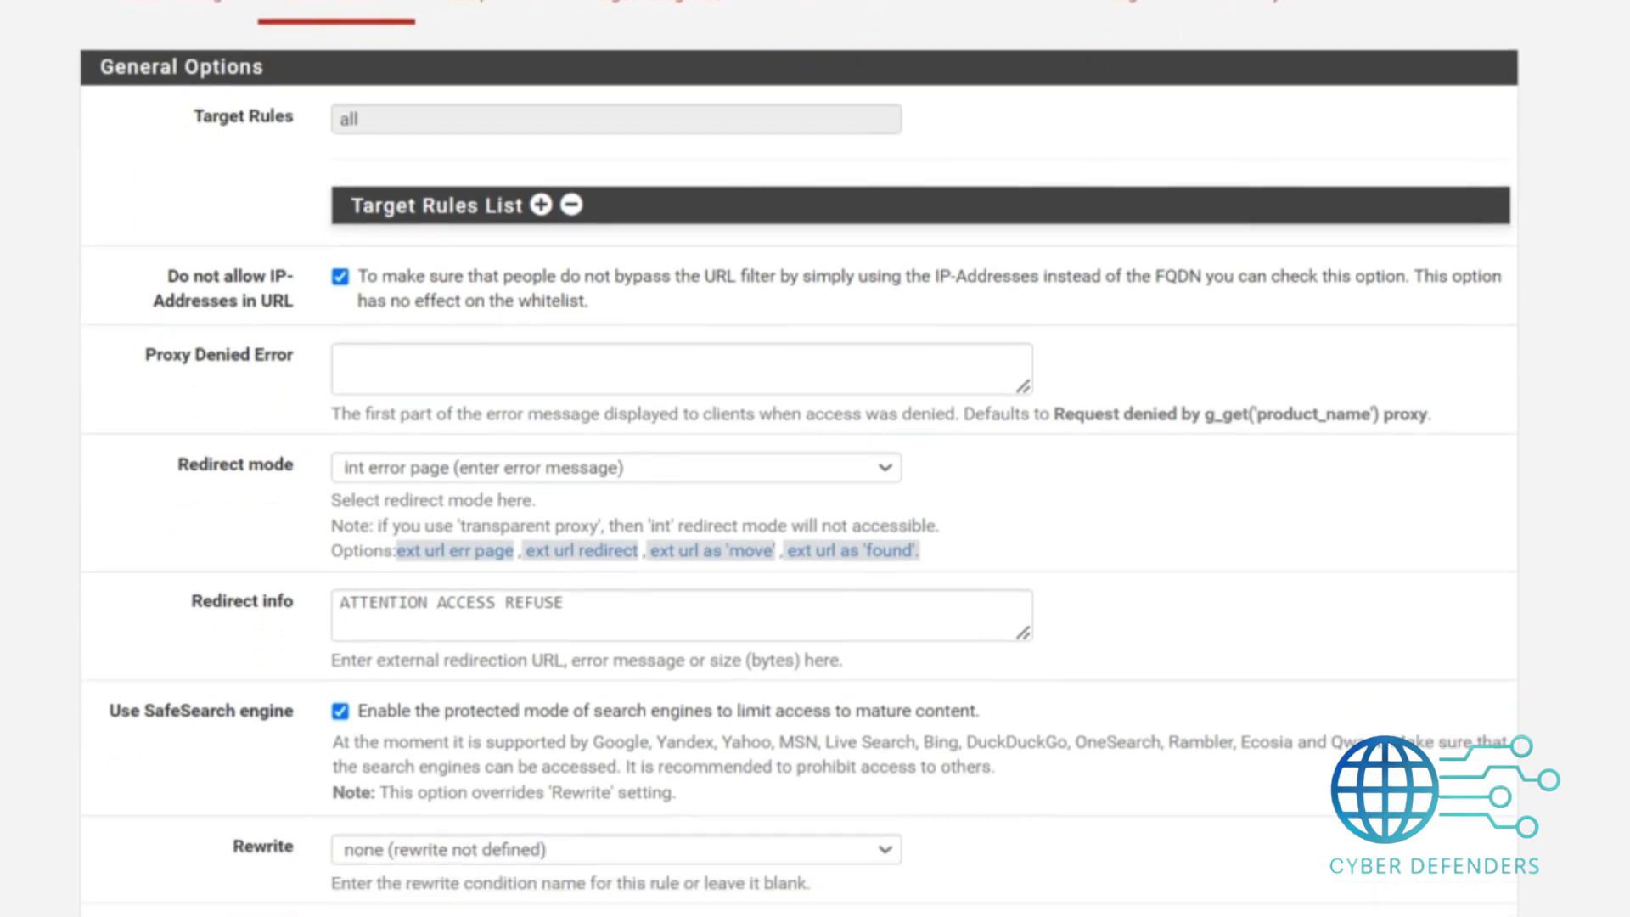
{"action": "scroll", "coordinate": [799, 459], "scroll_direction": "down", "scroll_amount": 1}
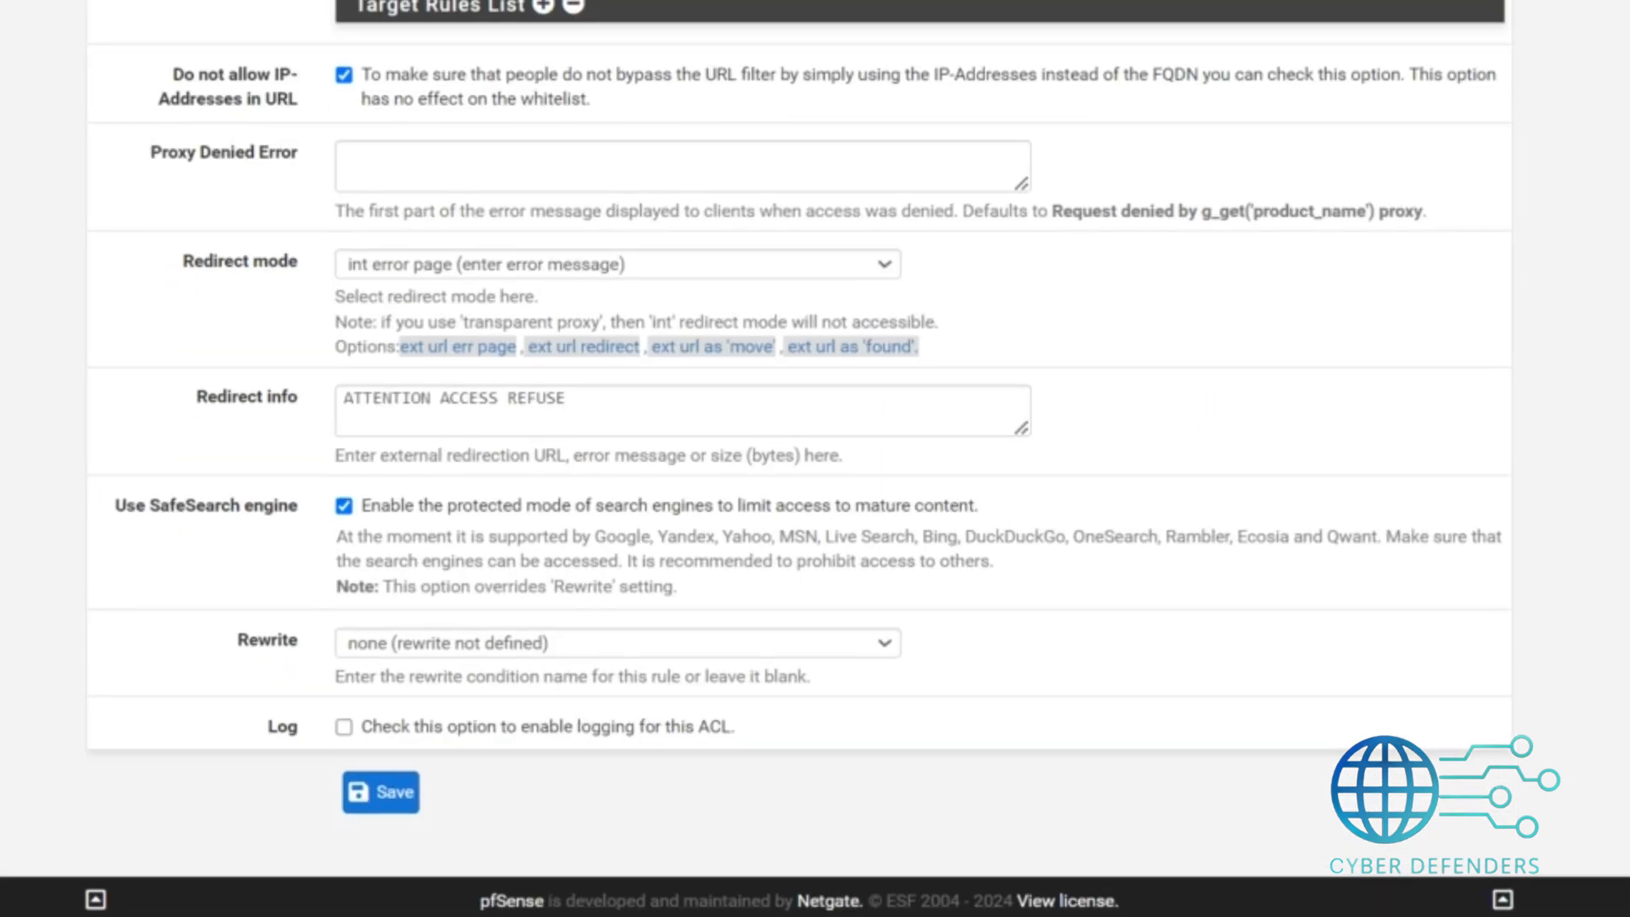
{"action": "left_click", "coordinate": [345, 726]}
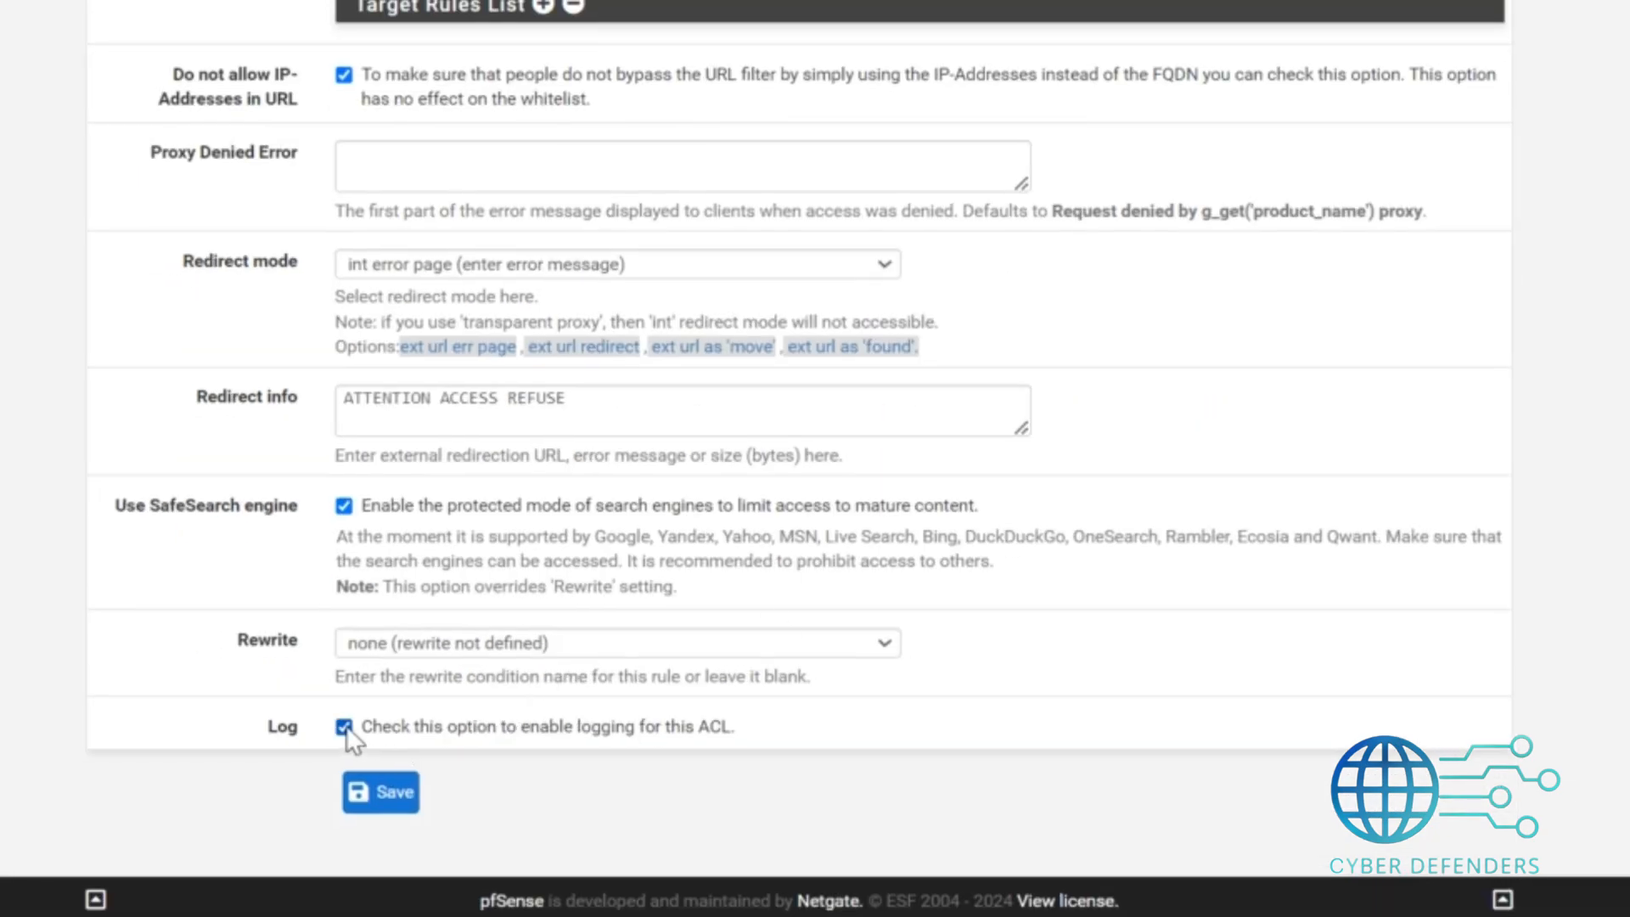
{"action": "left_click", "coordinate": [373, 798]}
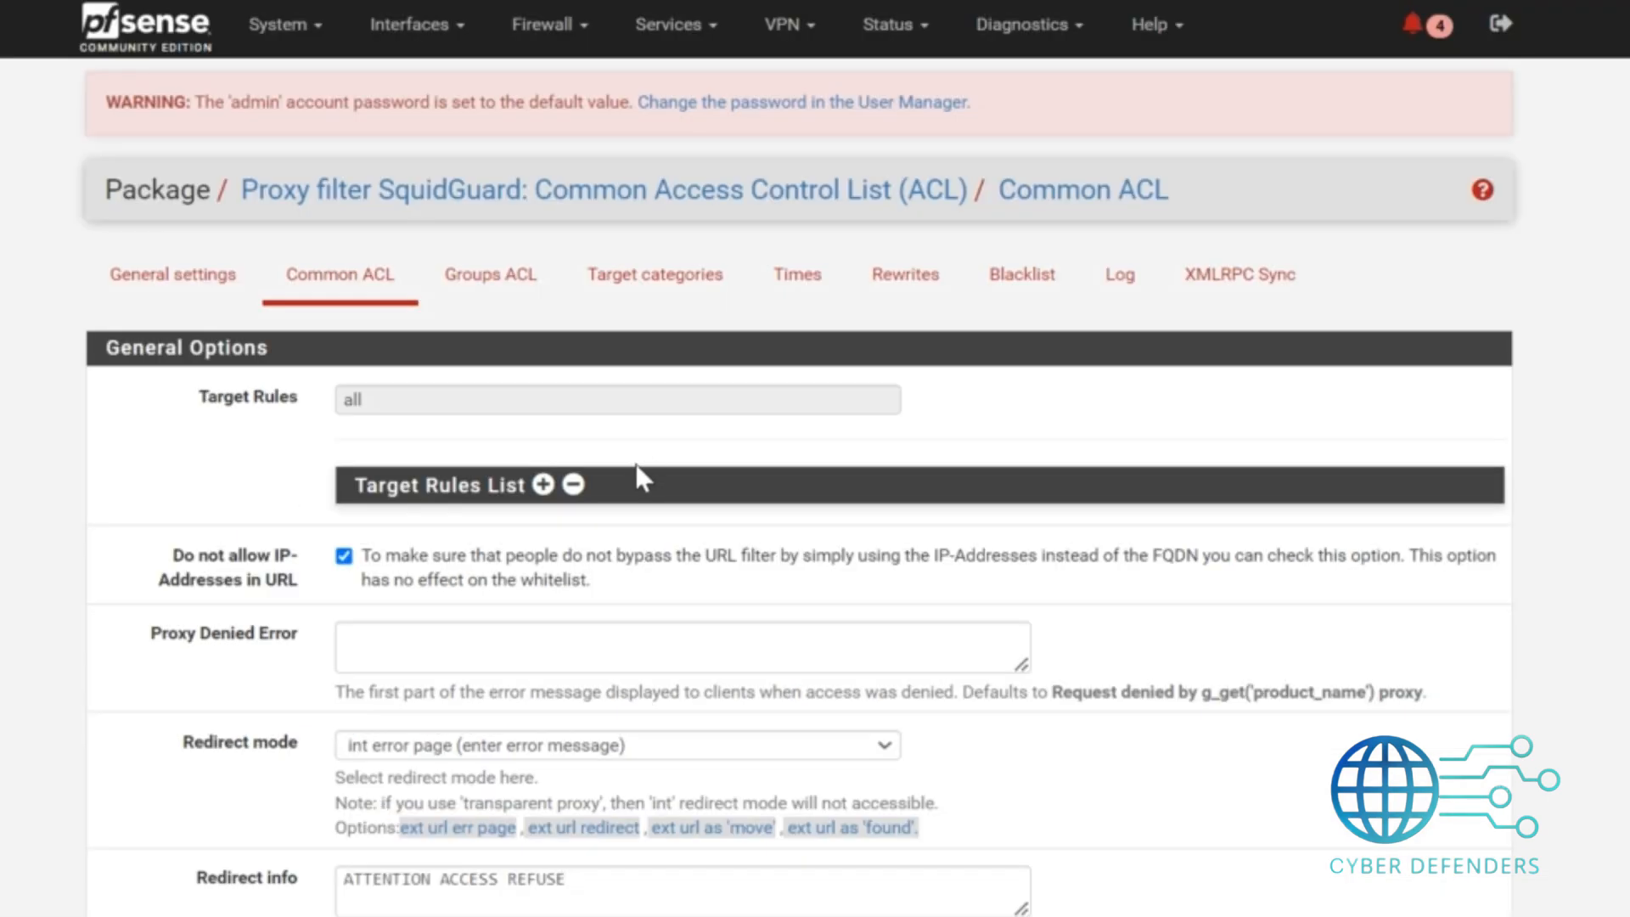
Expand the Common ACL target rules list and set the blk_blacklists_vpn category's access to deny.
{"action": "left_click", "coordinate": [543, 485]}
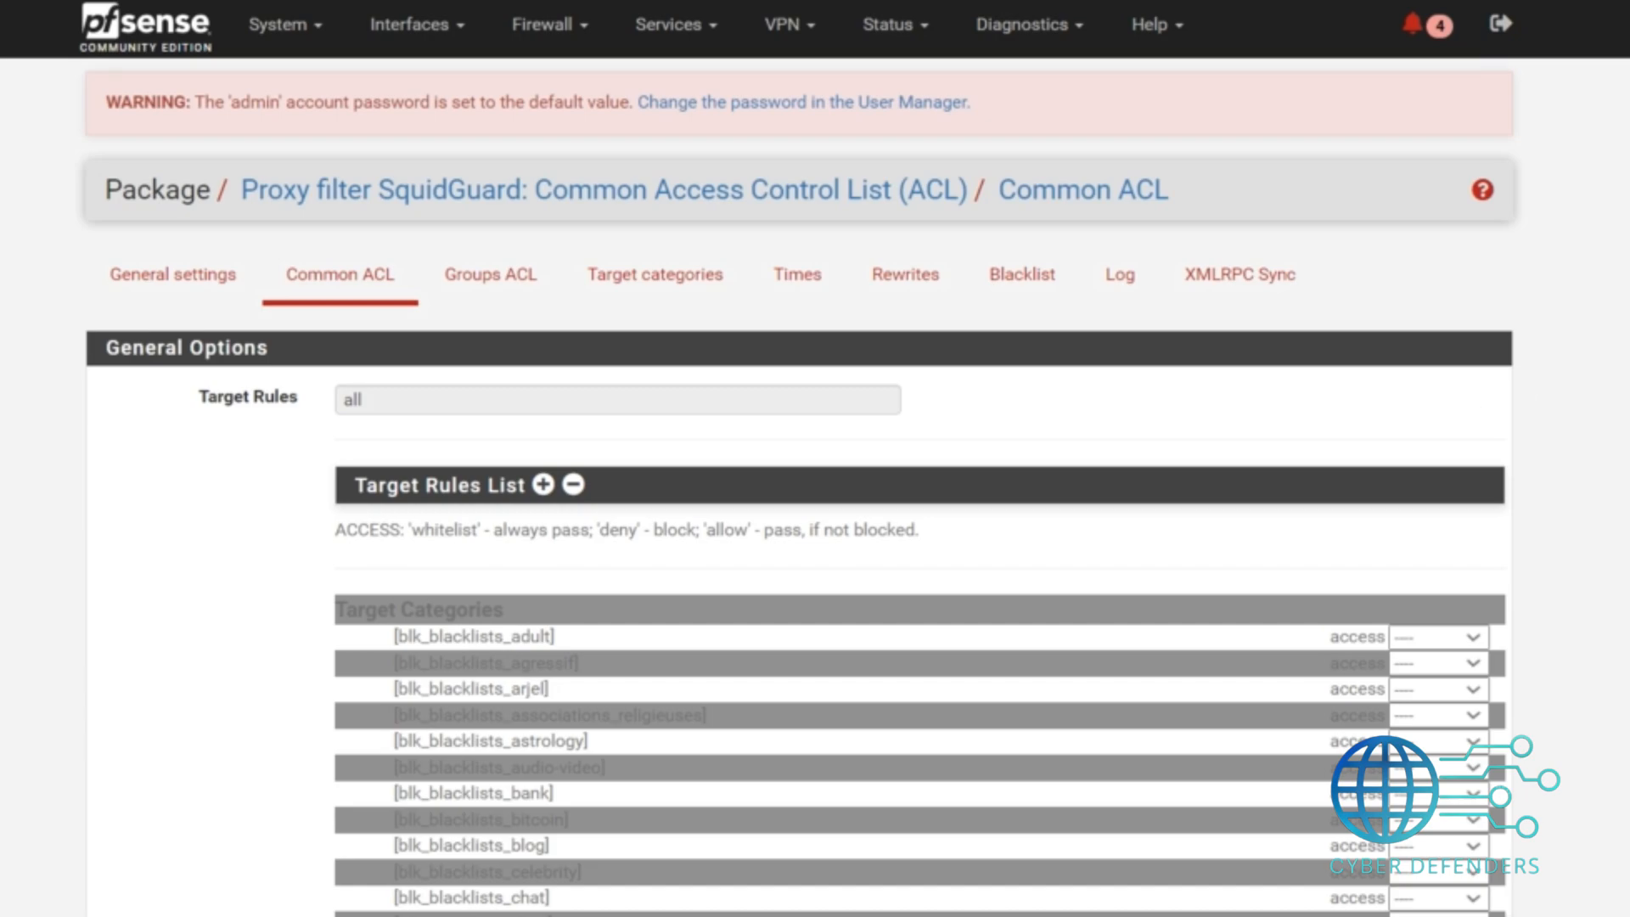
{"action": "scroll", "coordinate": [815, 459], "scroll_direction": "down", "scroll_amount": 15}
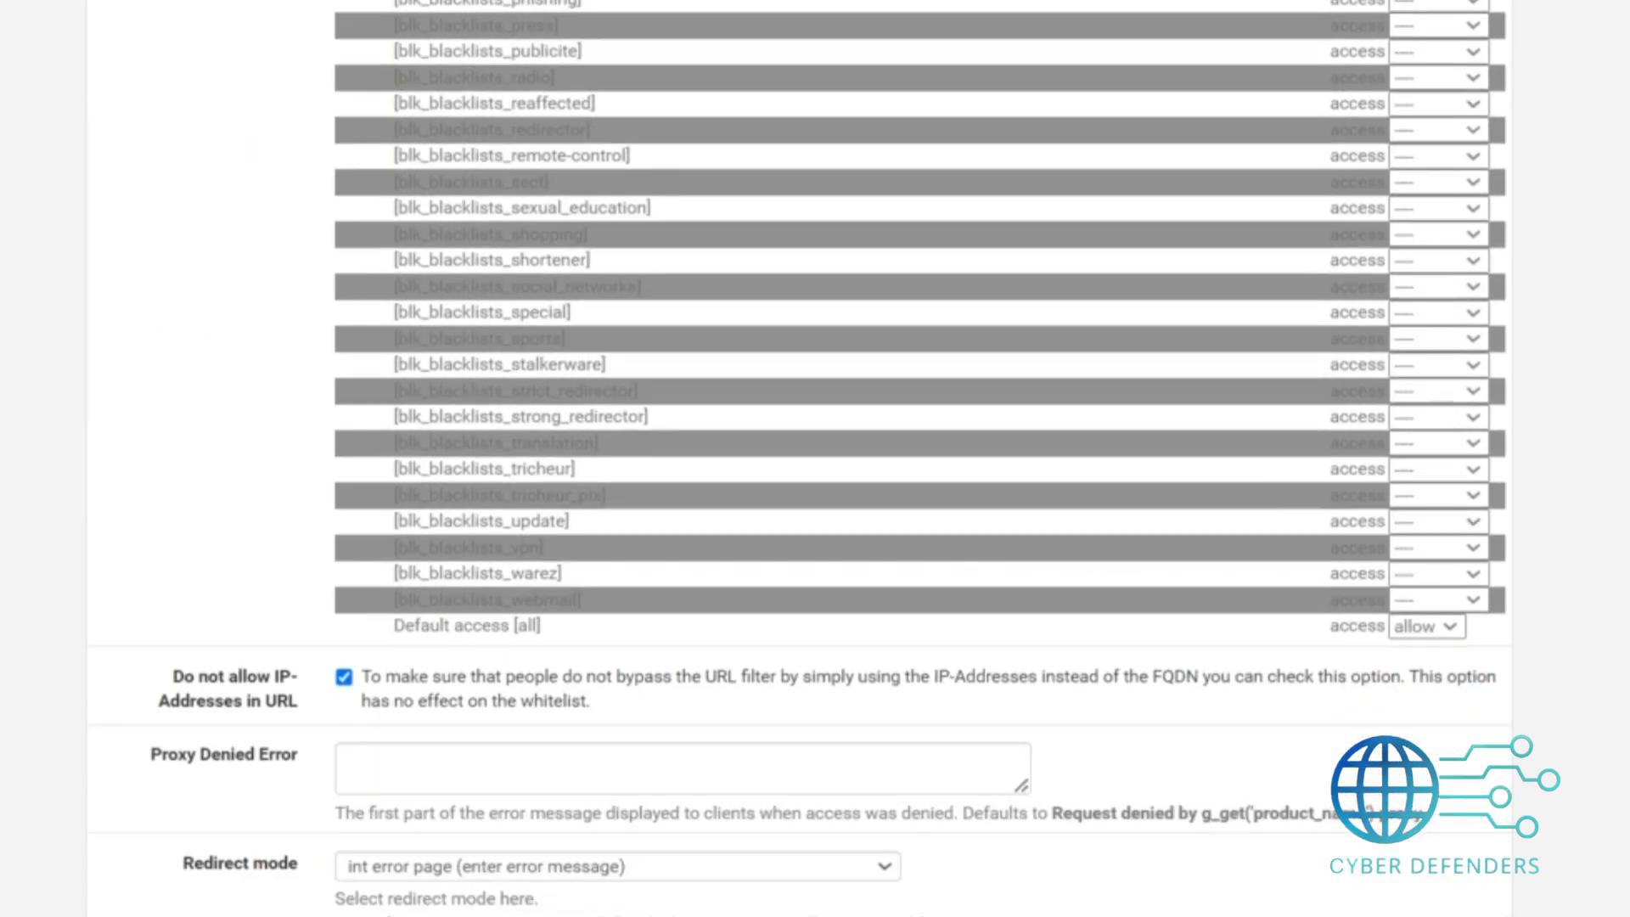
{"action": "scroll", "coordinate": [921, 459], "scroll_direction": "up", "scroll_amount": 15}
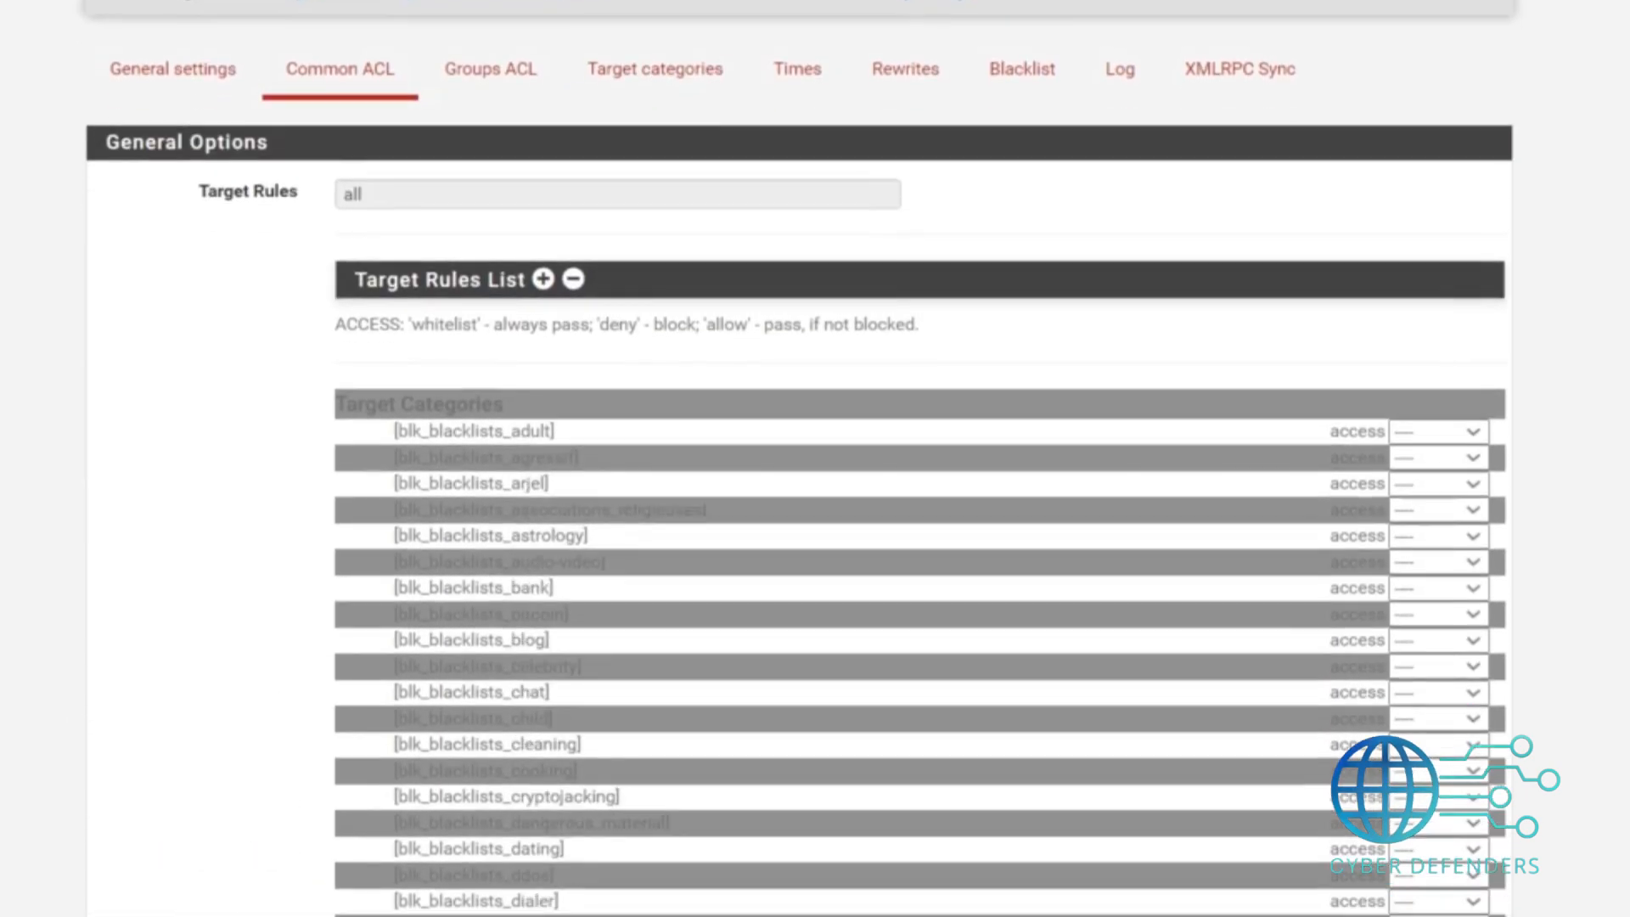
{"action": "scroll", "coordinate": [815, 459], "scroll_direction": "down", "scroll_amount": 4}
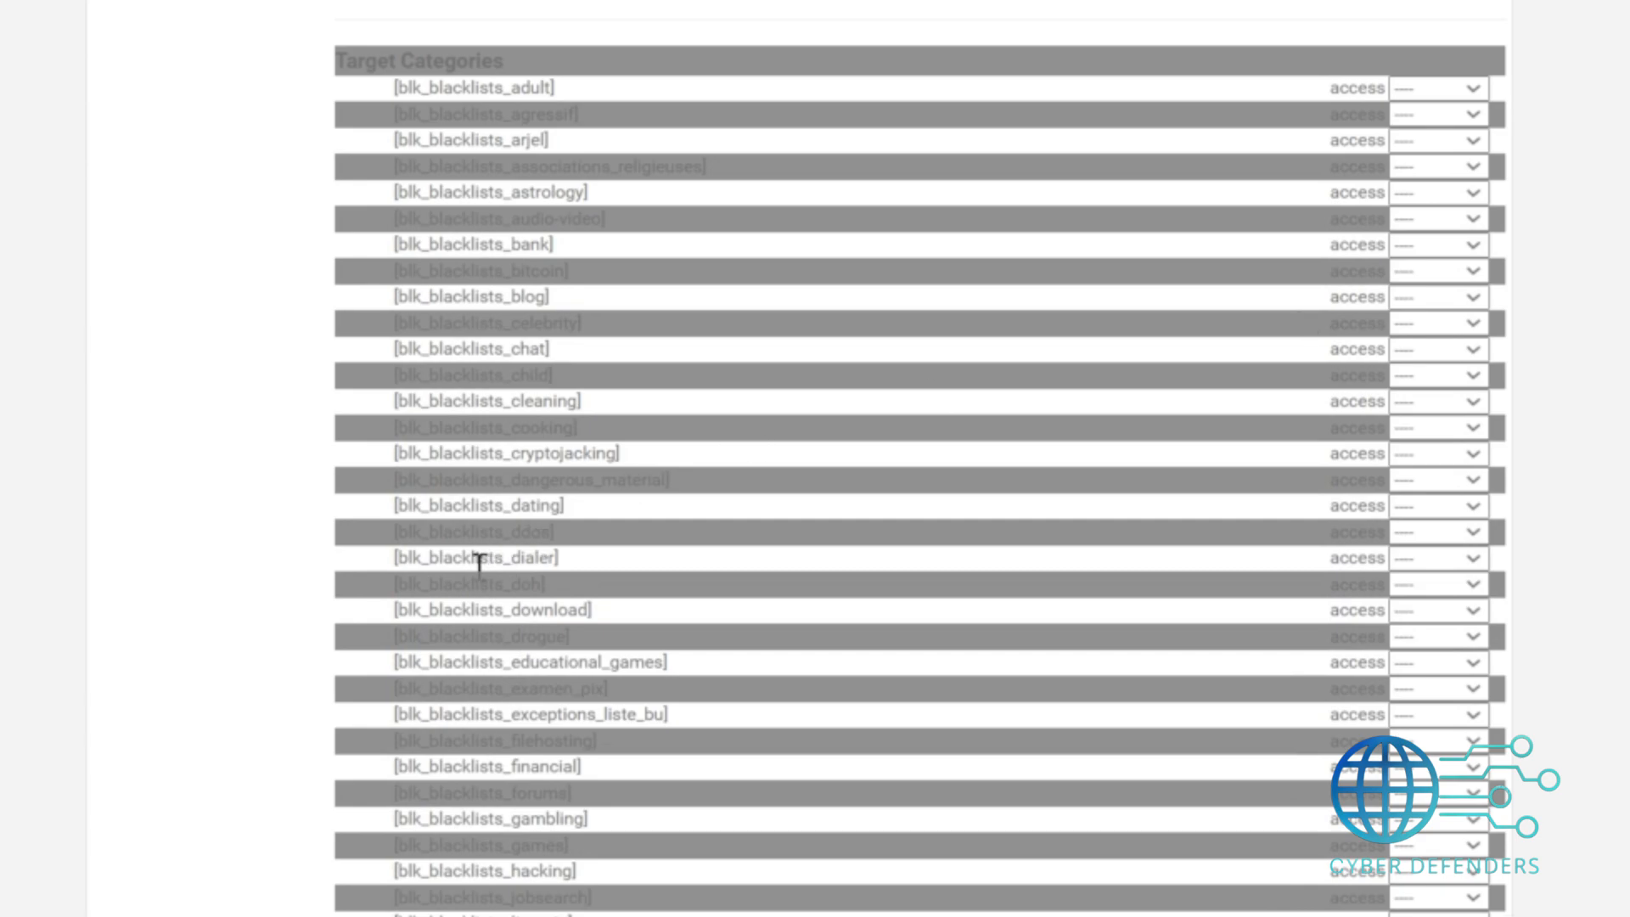
{"action": "left_click_drag", "start_coordinate": [379, 608], "coordinate": [564, 610]}
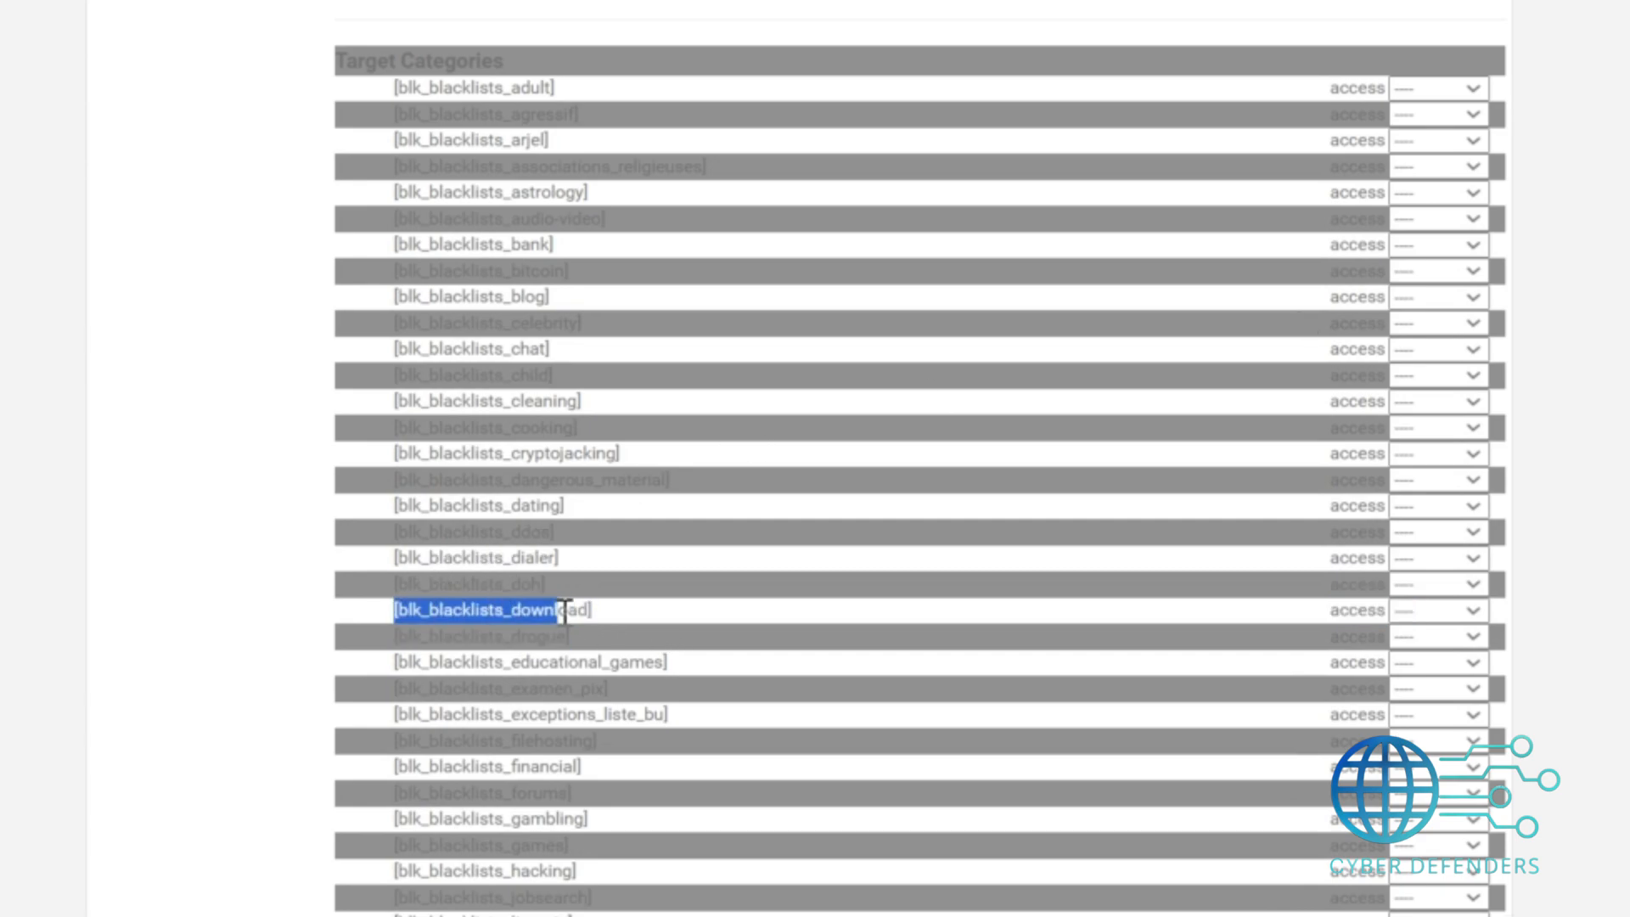
{"action": "scroll", "coordinate": [564, 610], "scroll_direction": "down", "scroll_amount": 10}
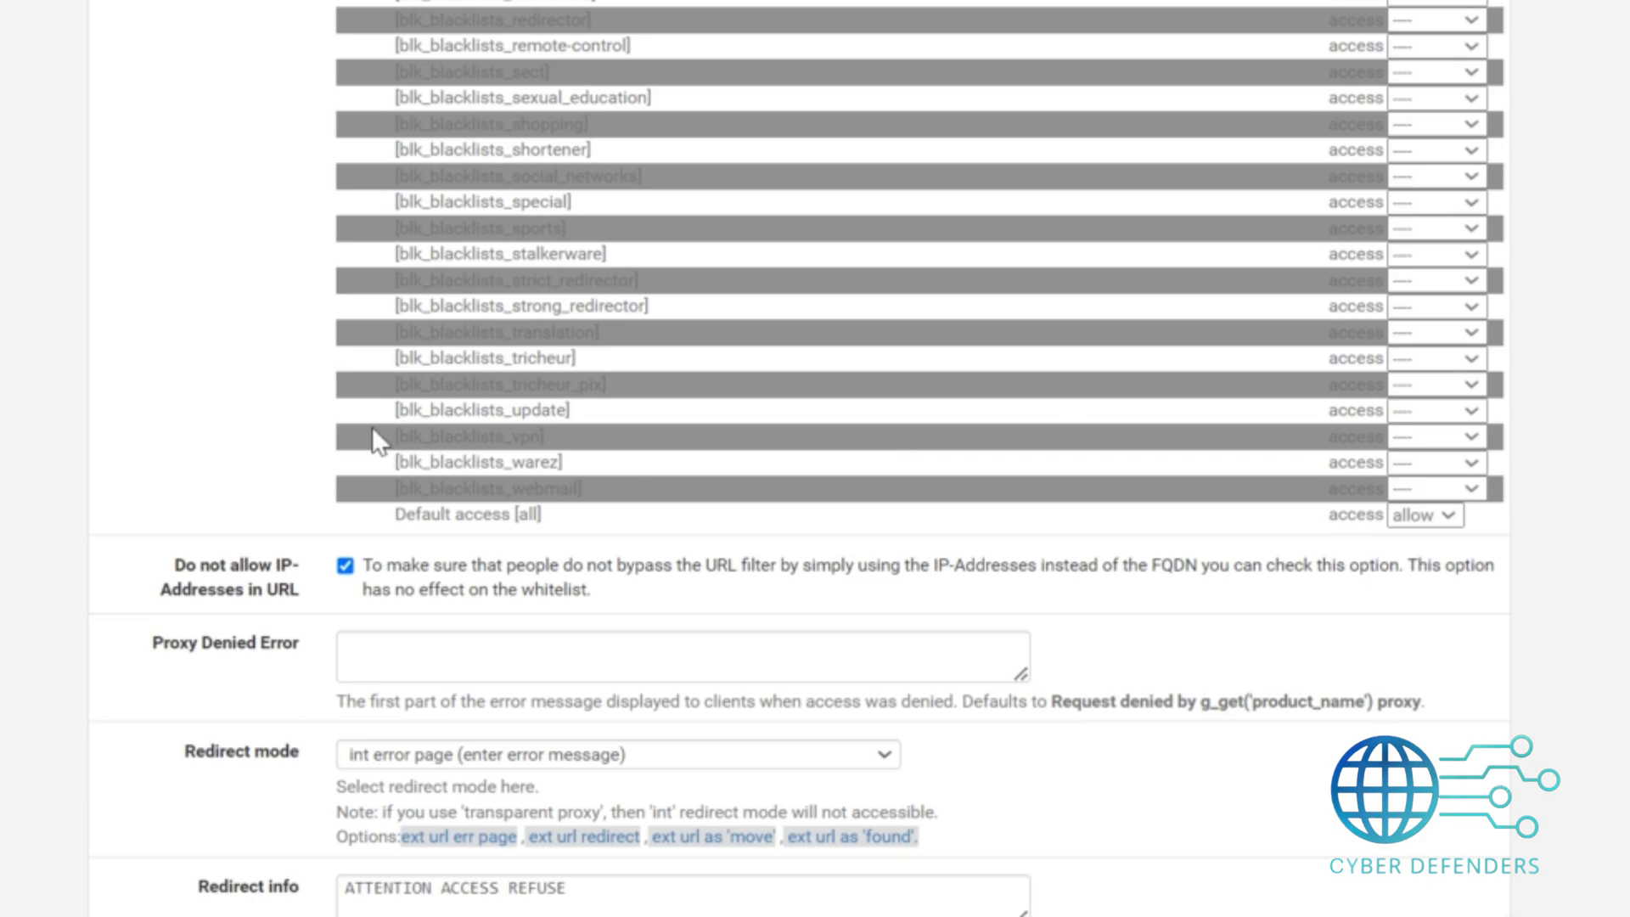
{"action": "left_click_drag", "start_coordinate": [372, 428], "coordinate": [649, 429]}
{"action": "left_click", "coordinate": [1440, 438]}
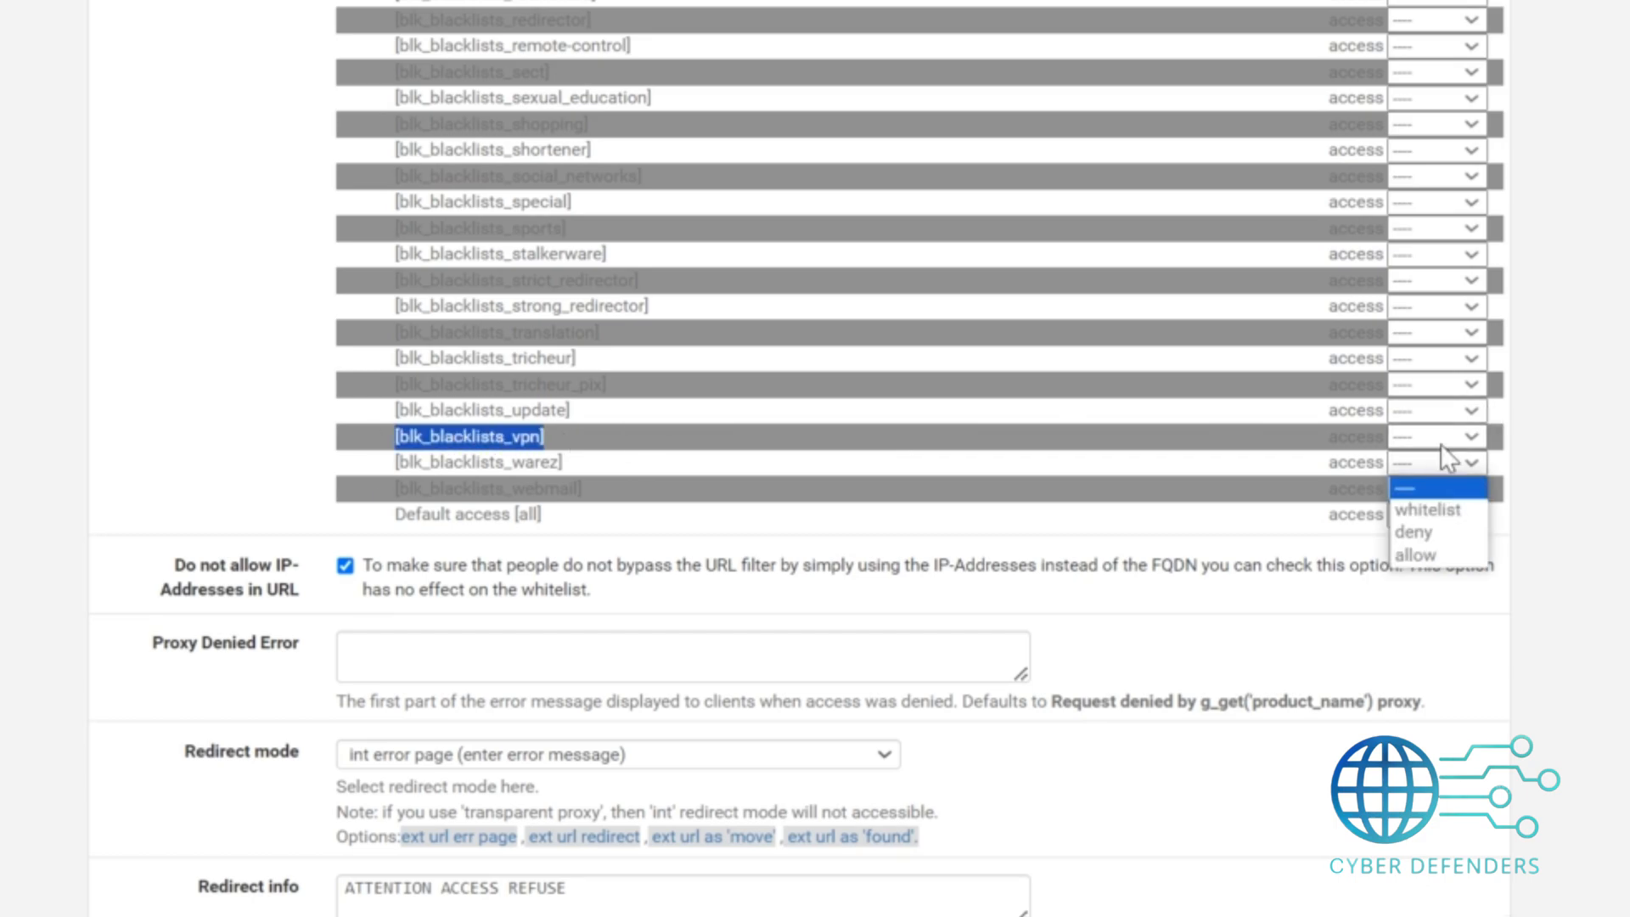
{"action": "left_click", "coordinate": [1427, 510]}
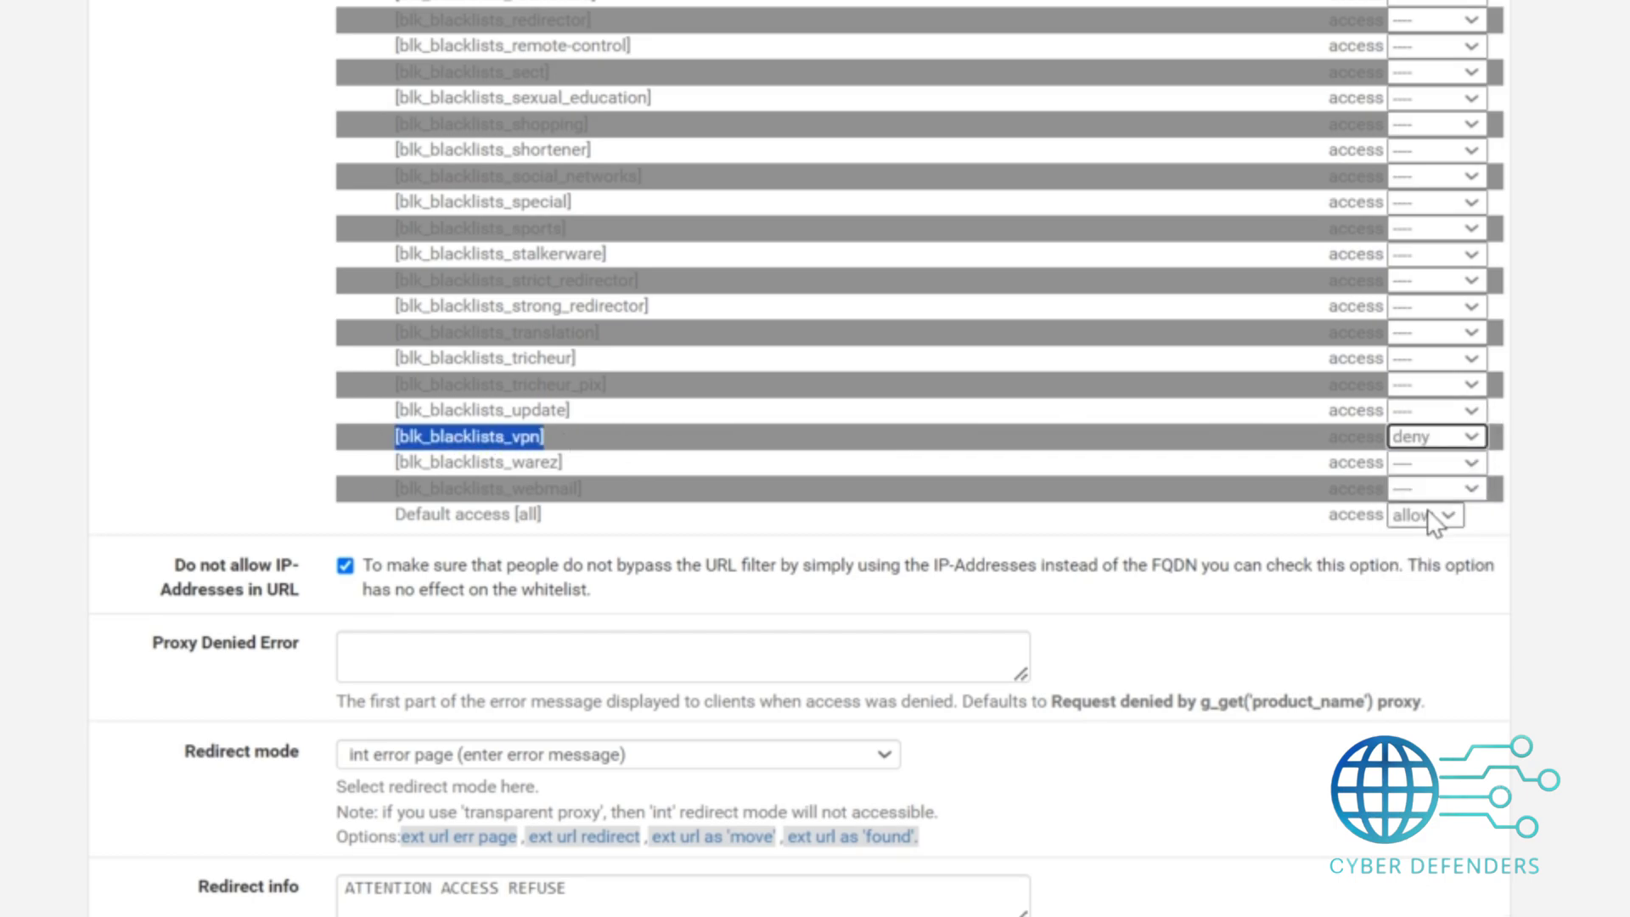
Set the default access for all to allow and save the Common ACL.
{"action": "left_click", "coordinate": [1396, 518]}
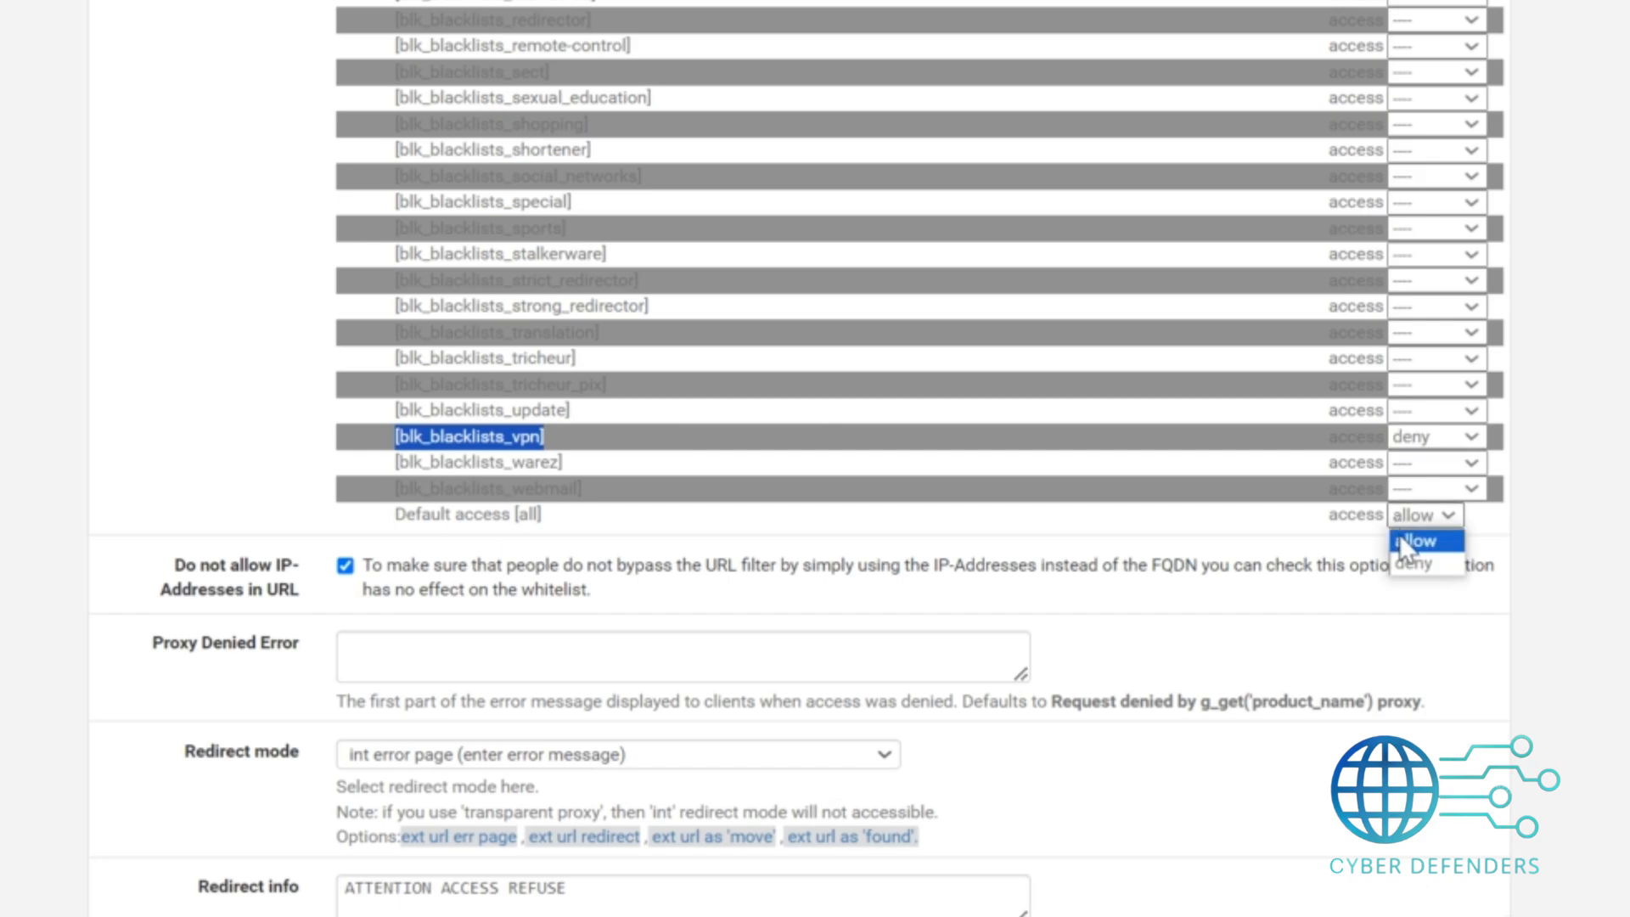
{"action": "left_click", "coordinate": [1401, 541]}
{"action": "left_click_drag", "start_coordinate": [377, 520], "coordinate": [665, 540]}
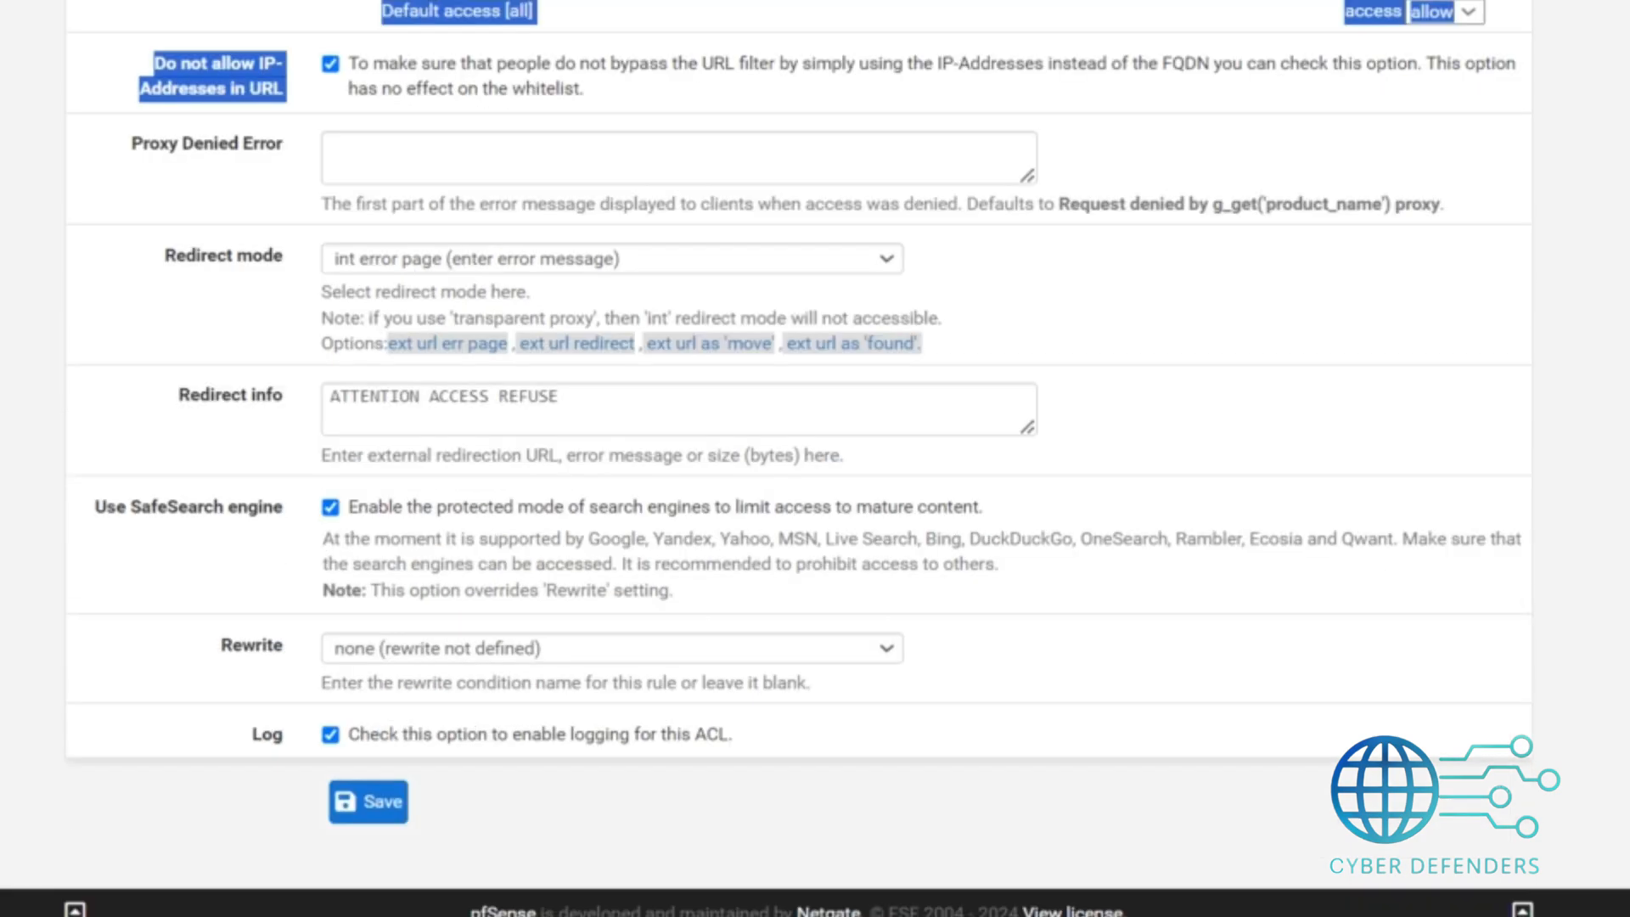
{"action": "left_click", "coordinate": [211, 719]}
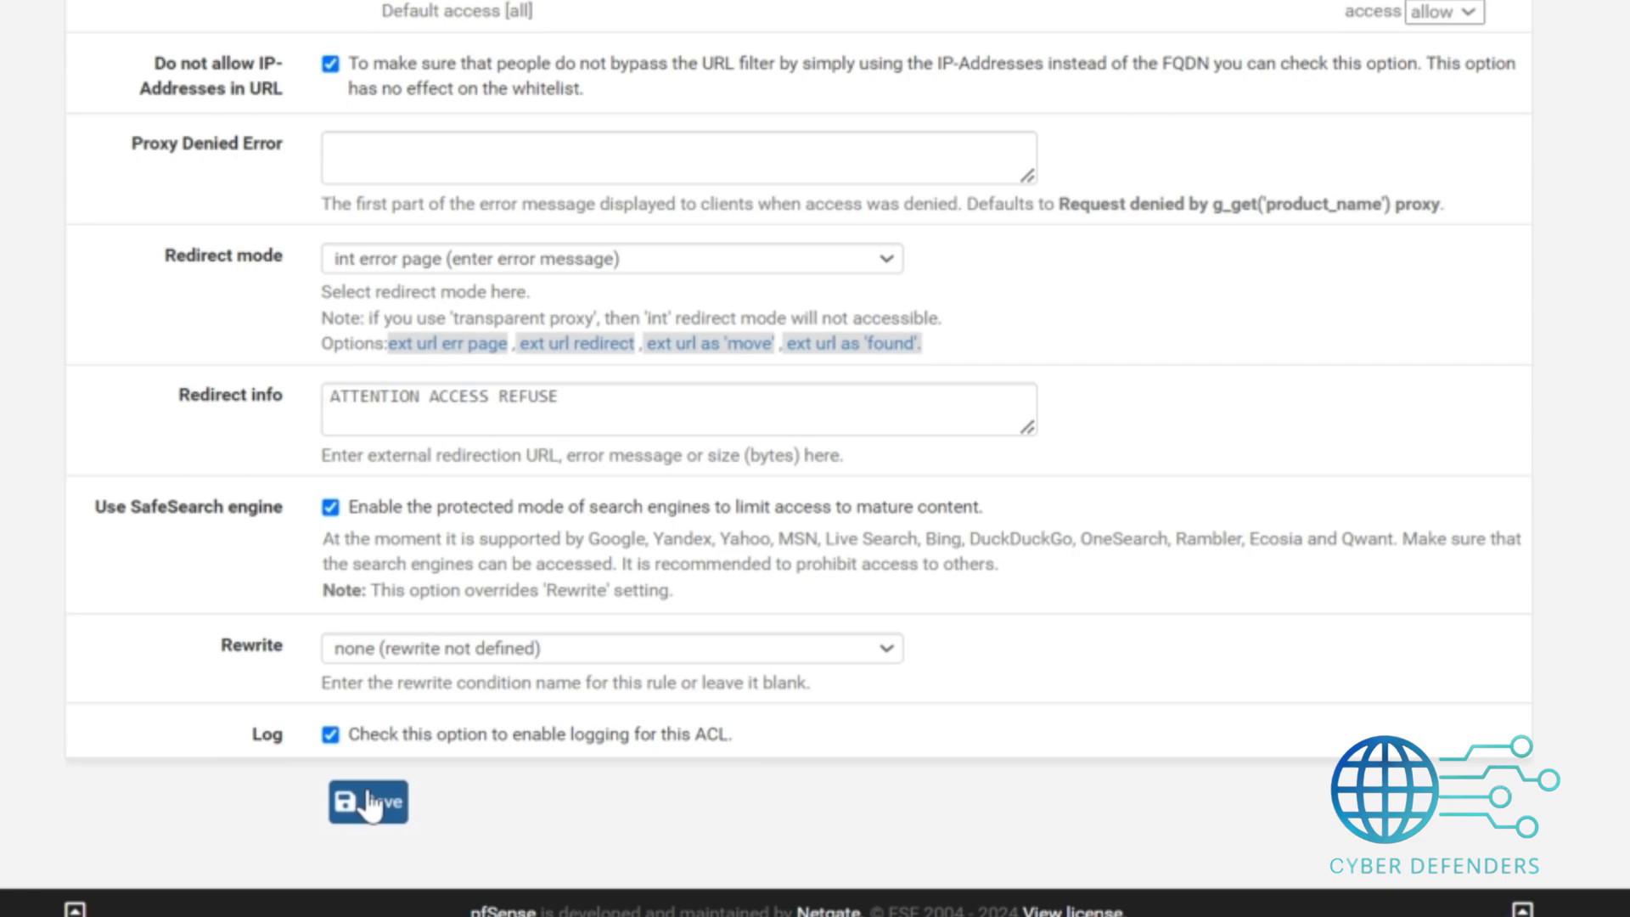
{"action": "left_click", "coordinate": [368, 803]}
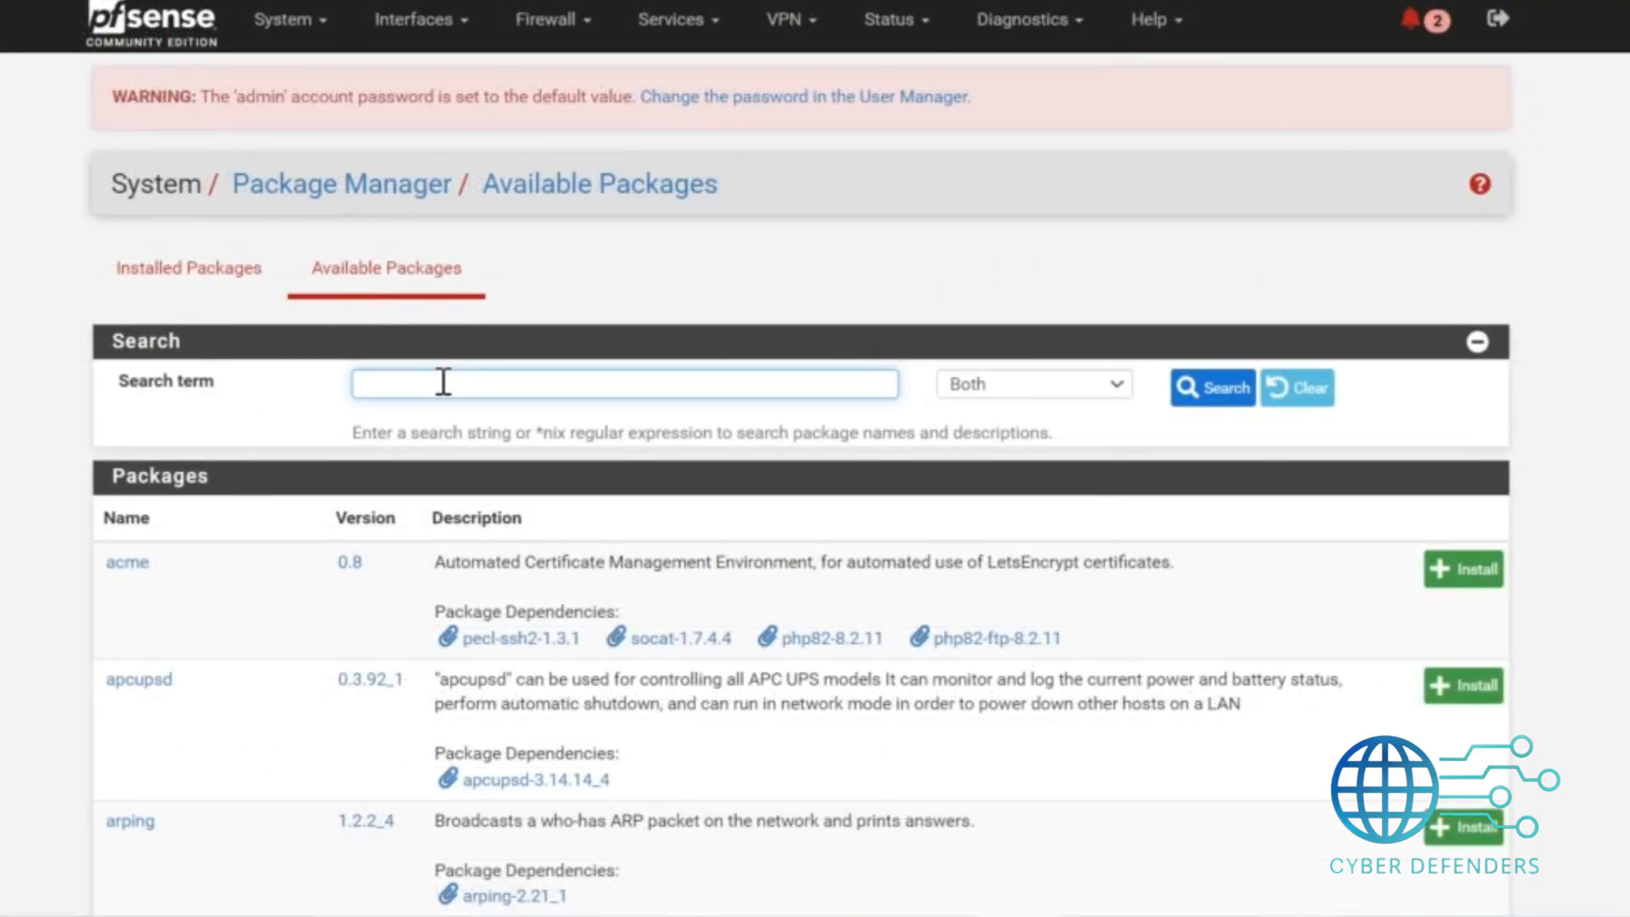
Search the available packages for ntop and install the ntopng package.
{"action": "type", "text": "ntop"}
{"action": "key", "text": "Return"}
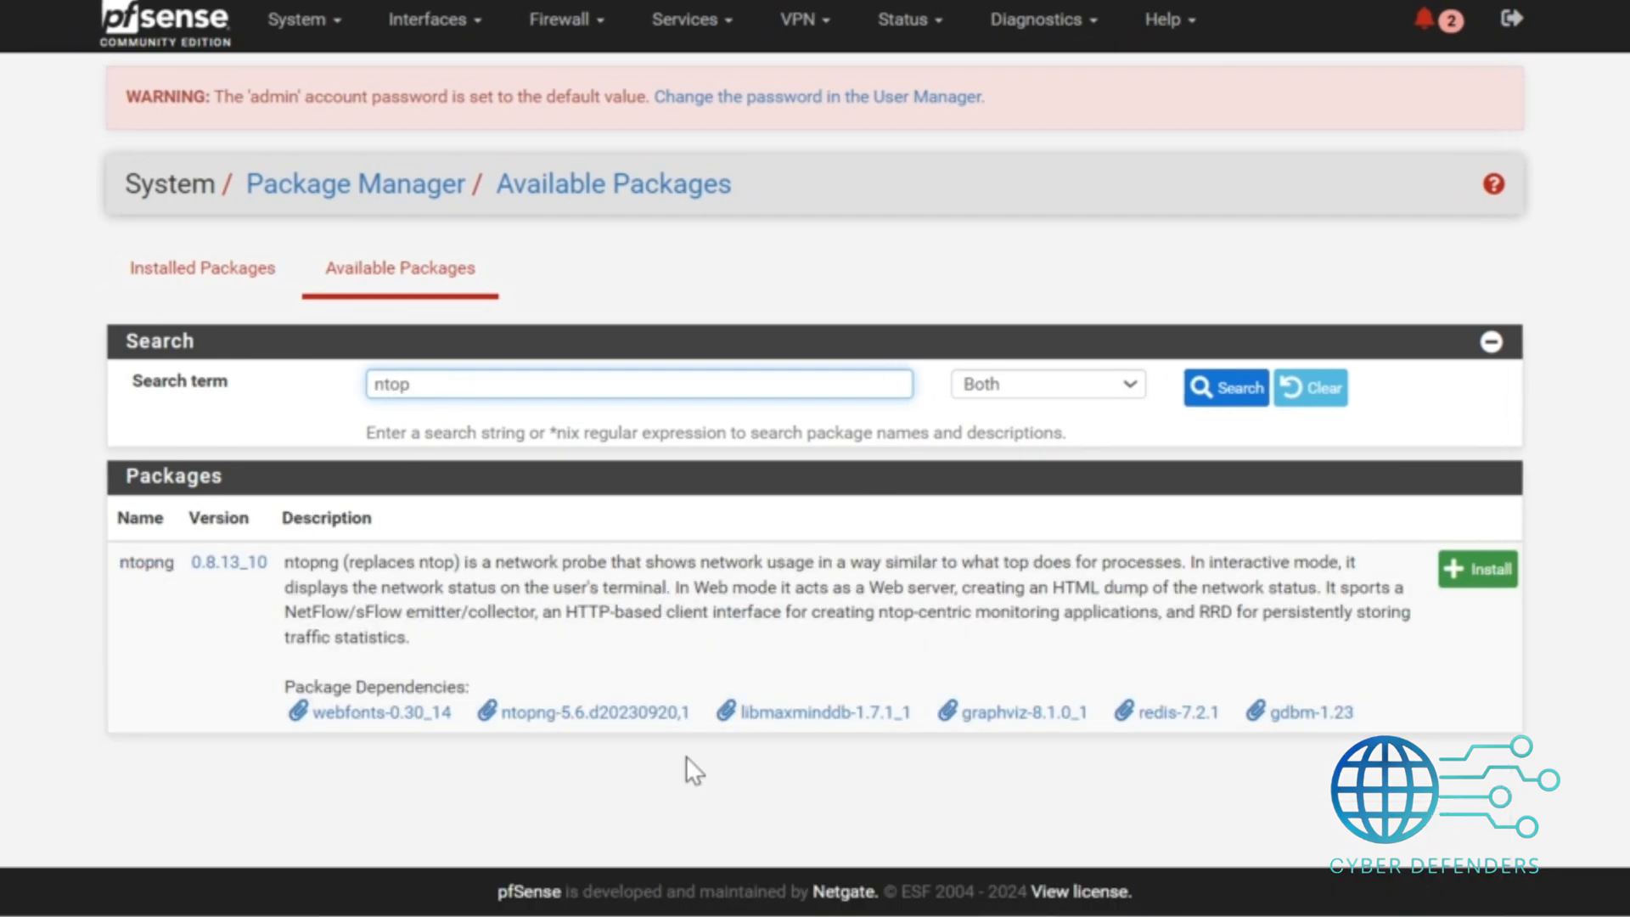
{"action": "left_click", "coordinate": [1505, 581]}
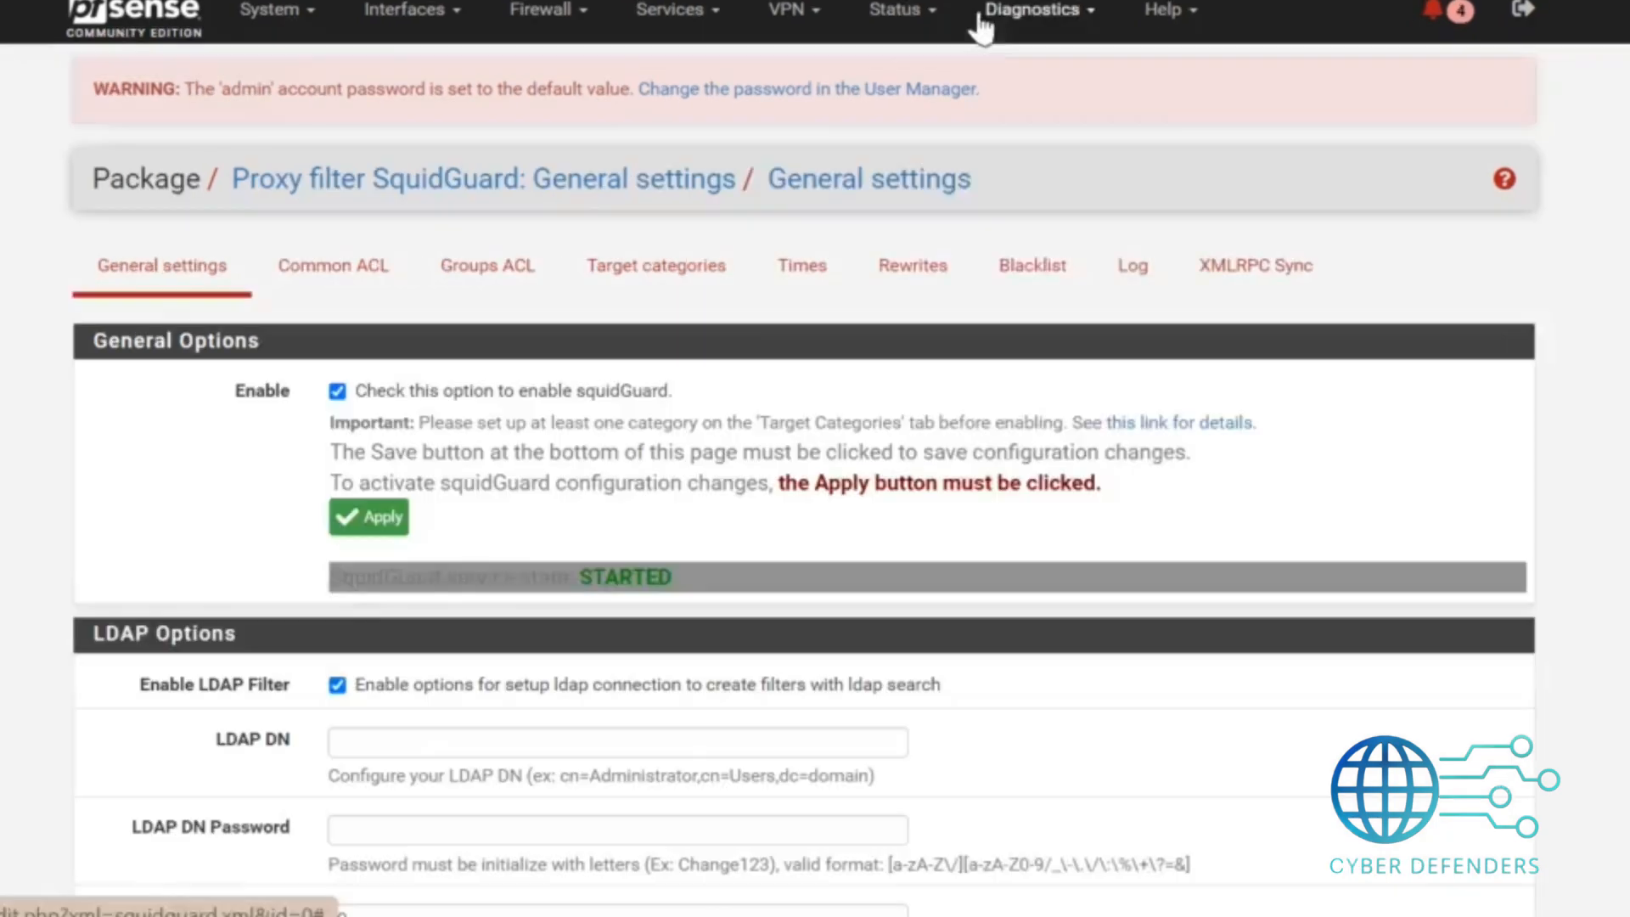
Open the ntopng Settings page and enable ntopng.
{"action": "left_click", "coordinate": [1004, 24]}
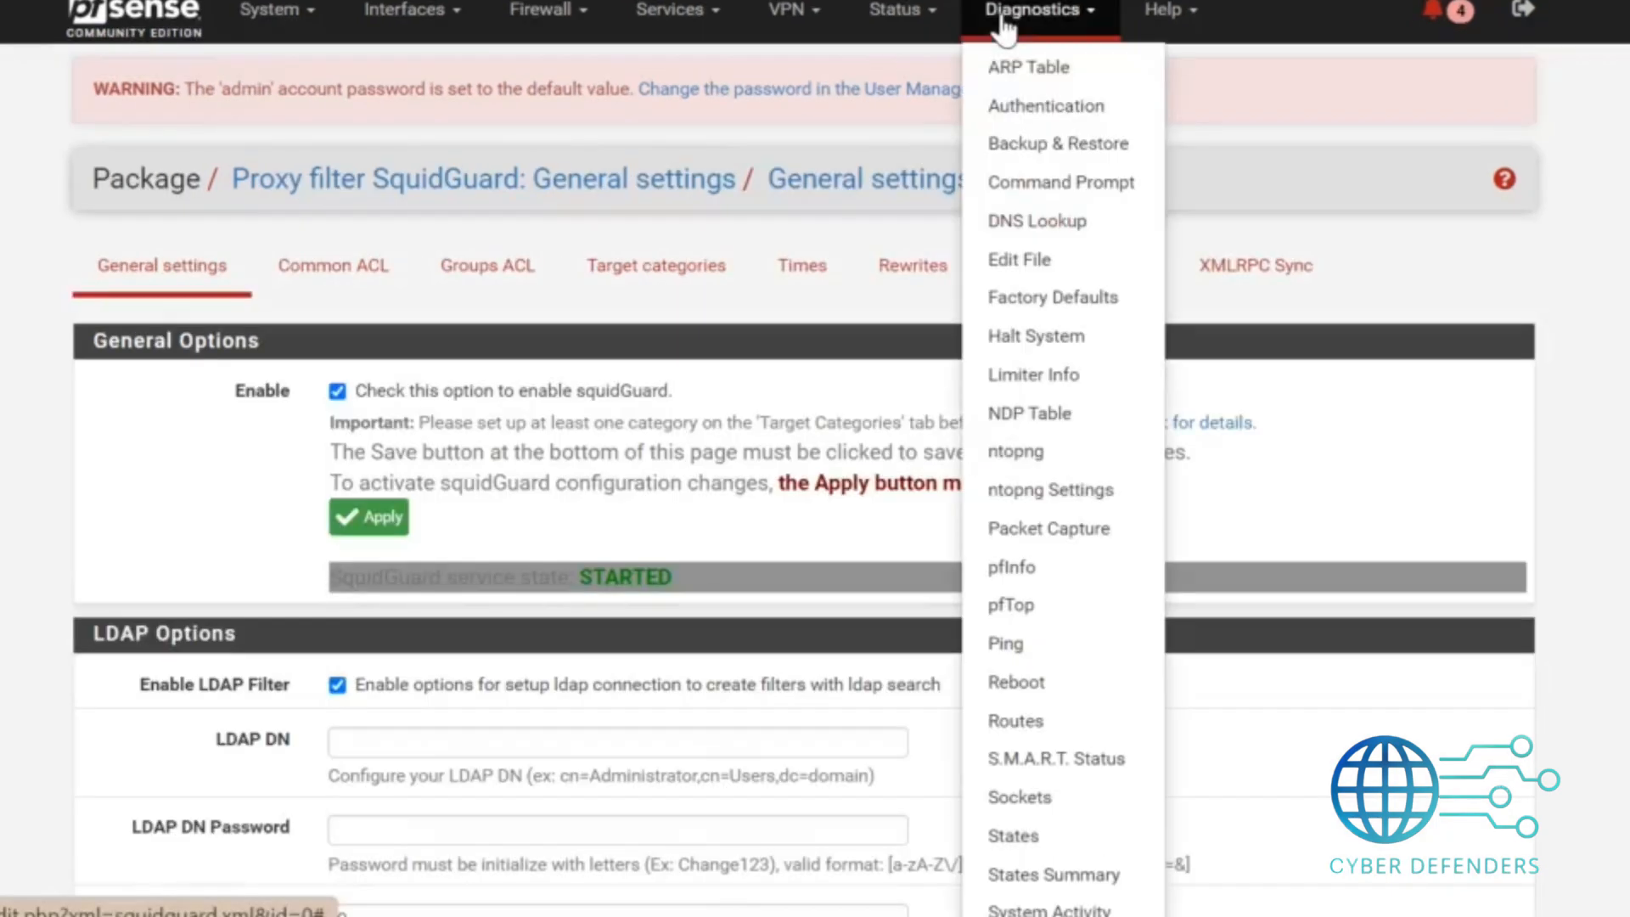
{"action": "left_click", "coordinate": [1022, 493]}
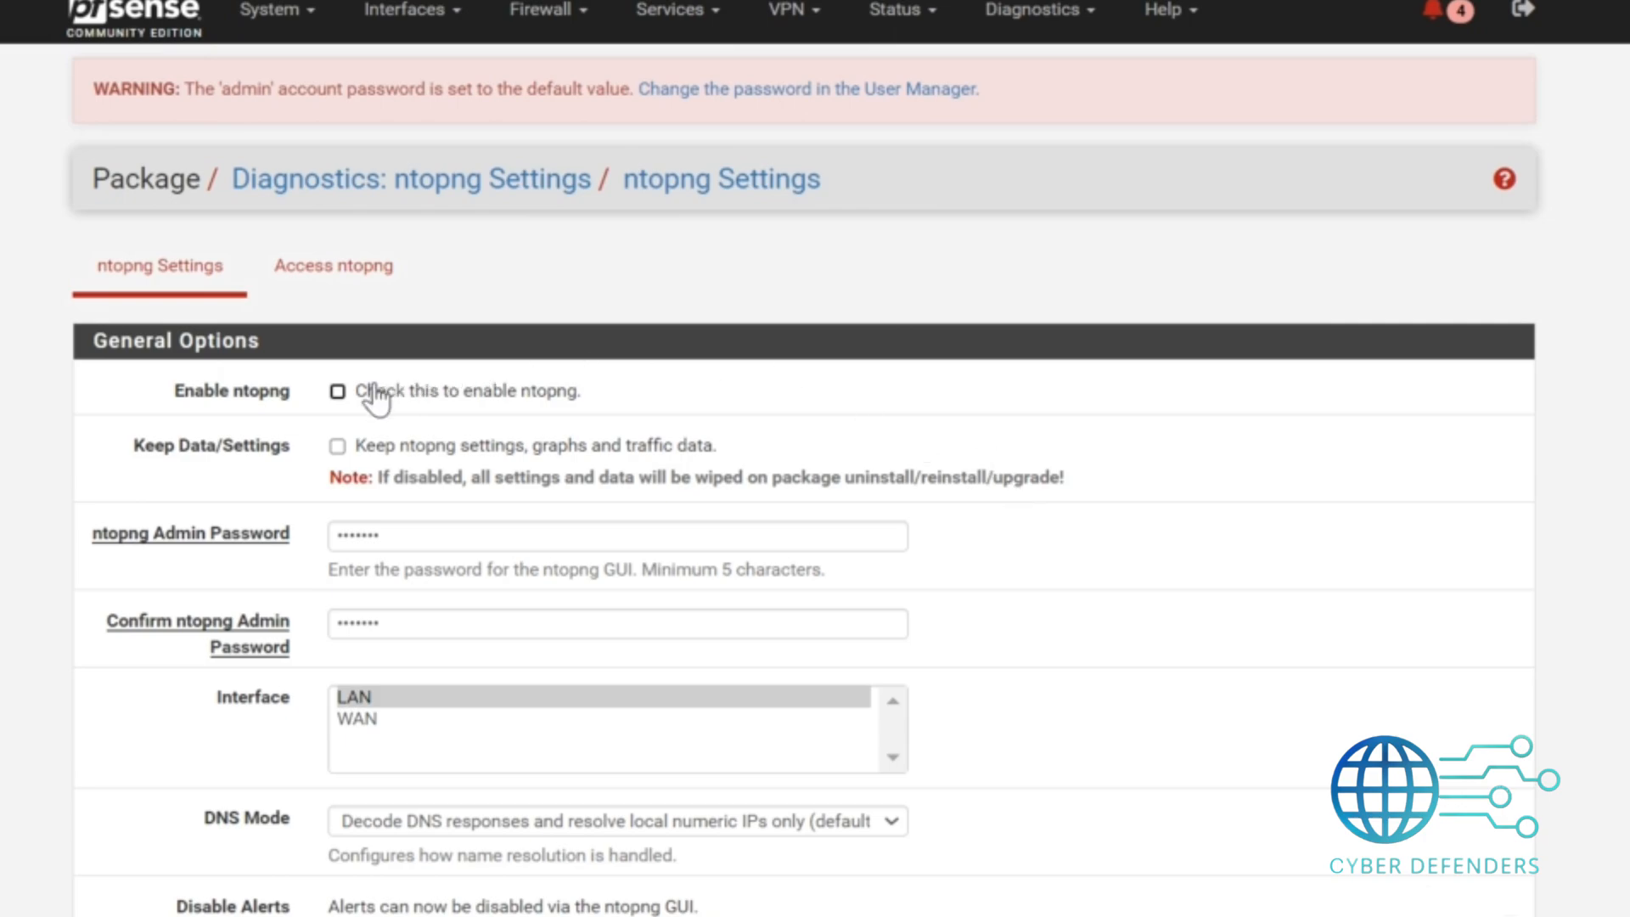
{"action": "left_click", "coordinate": [338, 391]}
Set and confirm the ntopng admin password, then save the ntopng settings.
{"action": "double_click", "coordinate": [400, 544]}
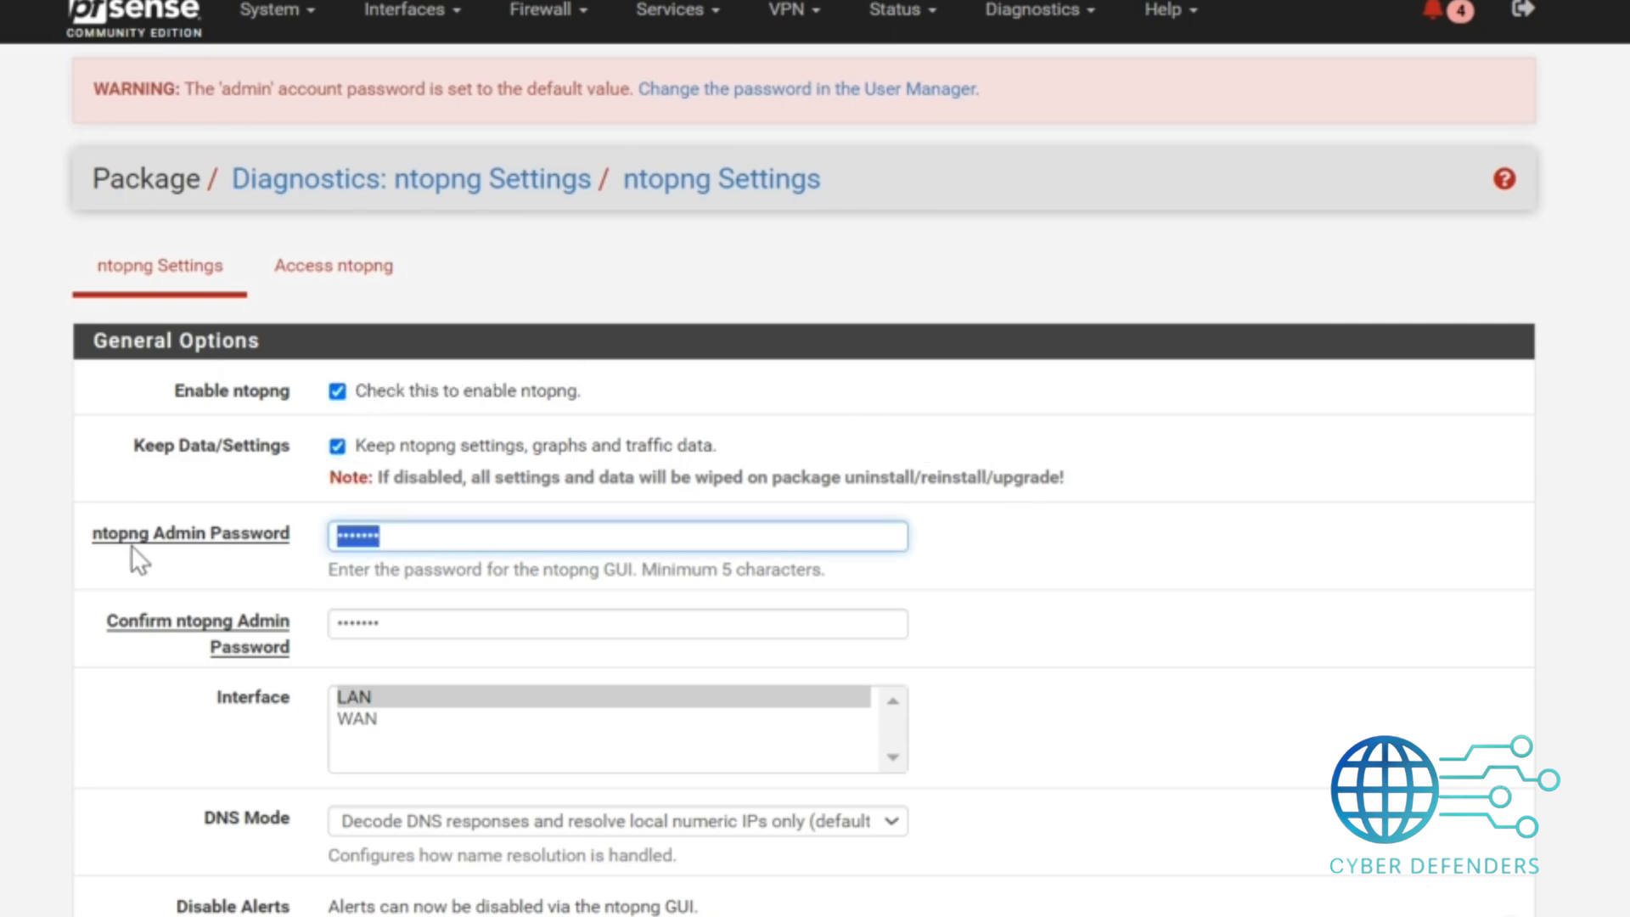
{"action": "type", "text": "*******"}
{"action": "double_click", "coordinate": [363, 621]}
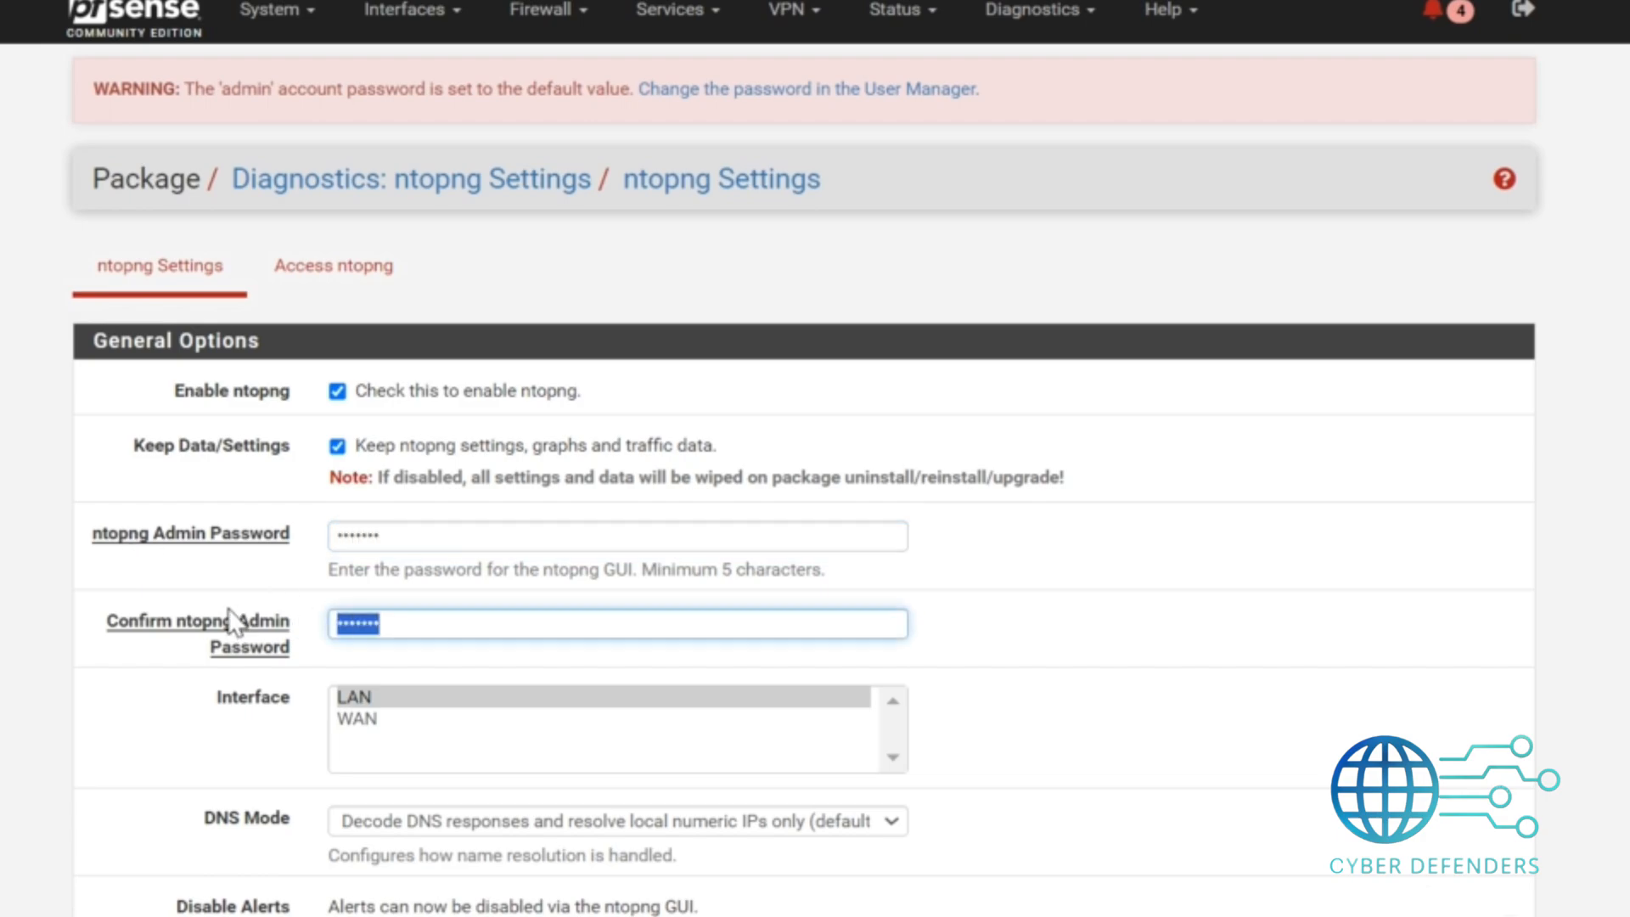
{"action": "type", "text": "*******"}
{"action": "key", "text": "Tab"}
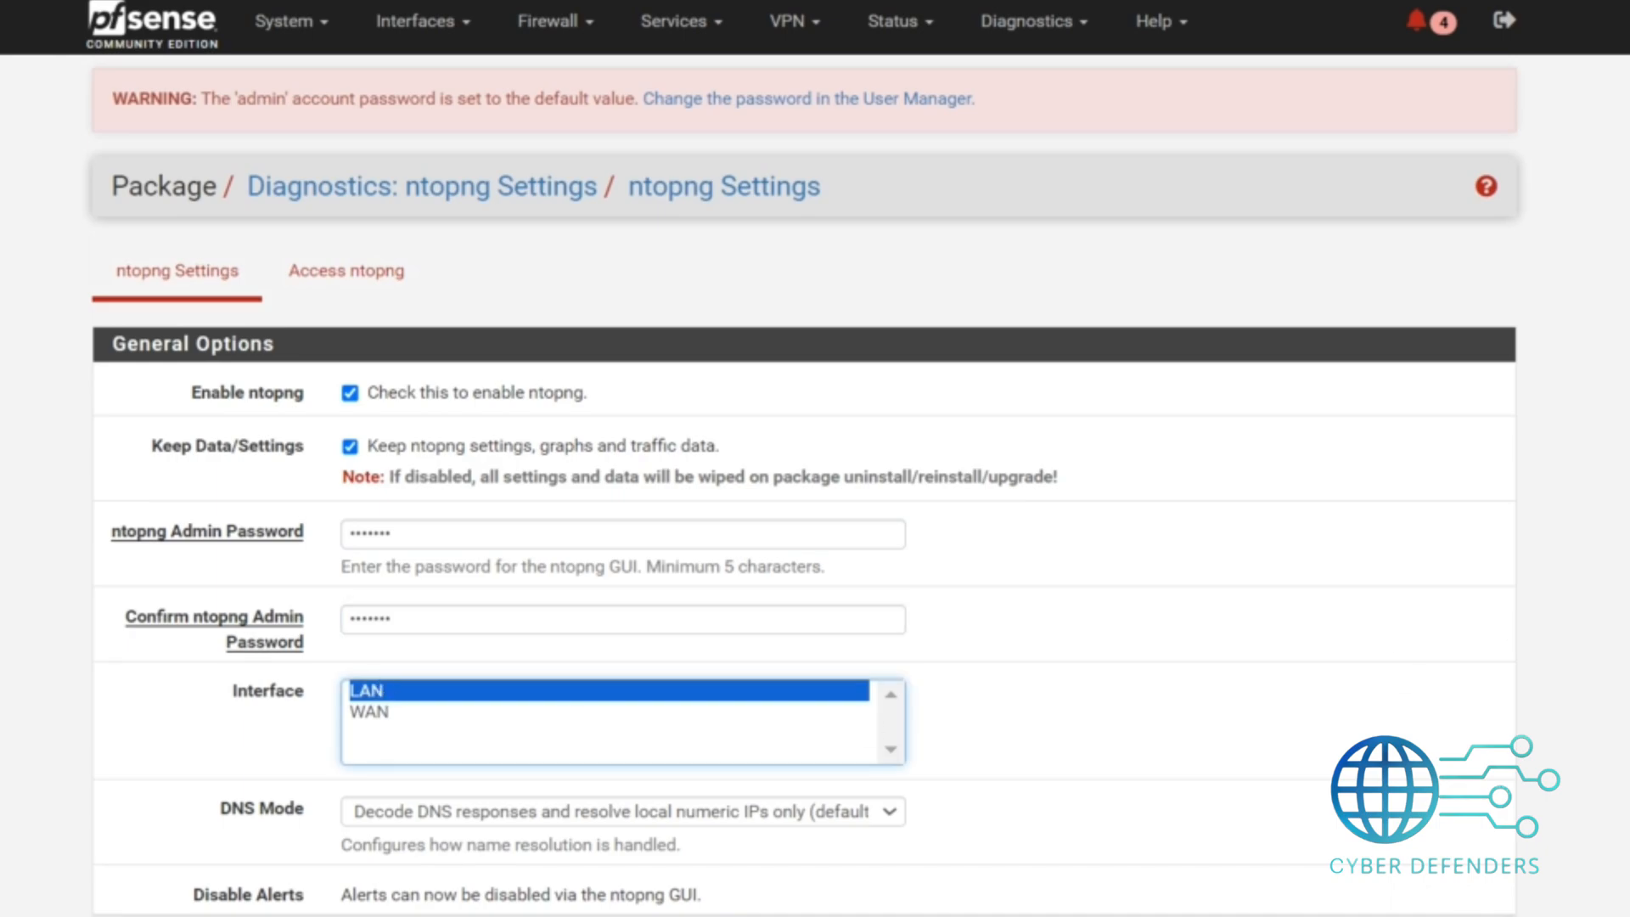
{"action": "scroll", "coordinate": [815, 458], "scroll_direction": "down", "scroll_amount": 10}
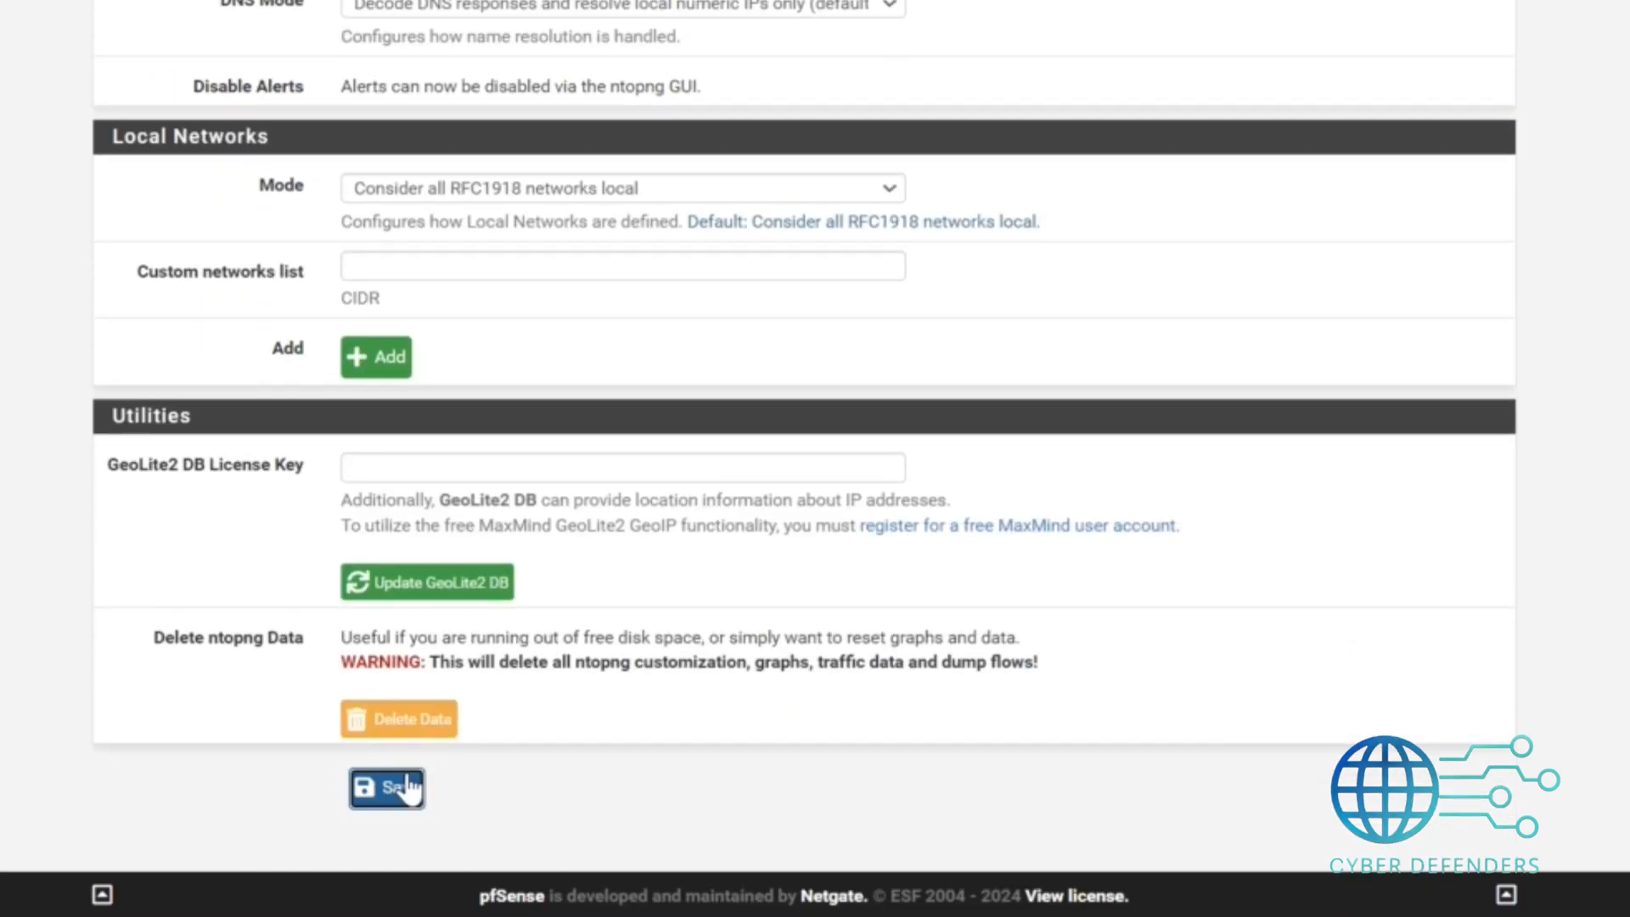
{"action": "left_click", "coordinate": [408, 785]}
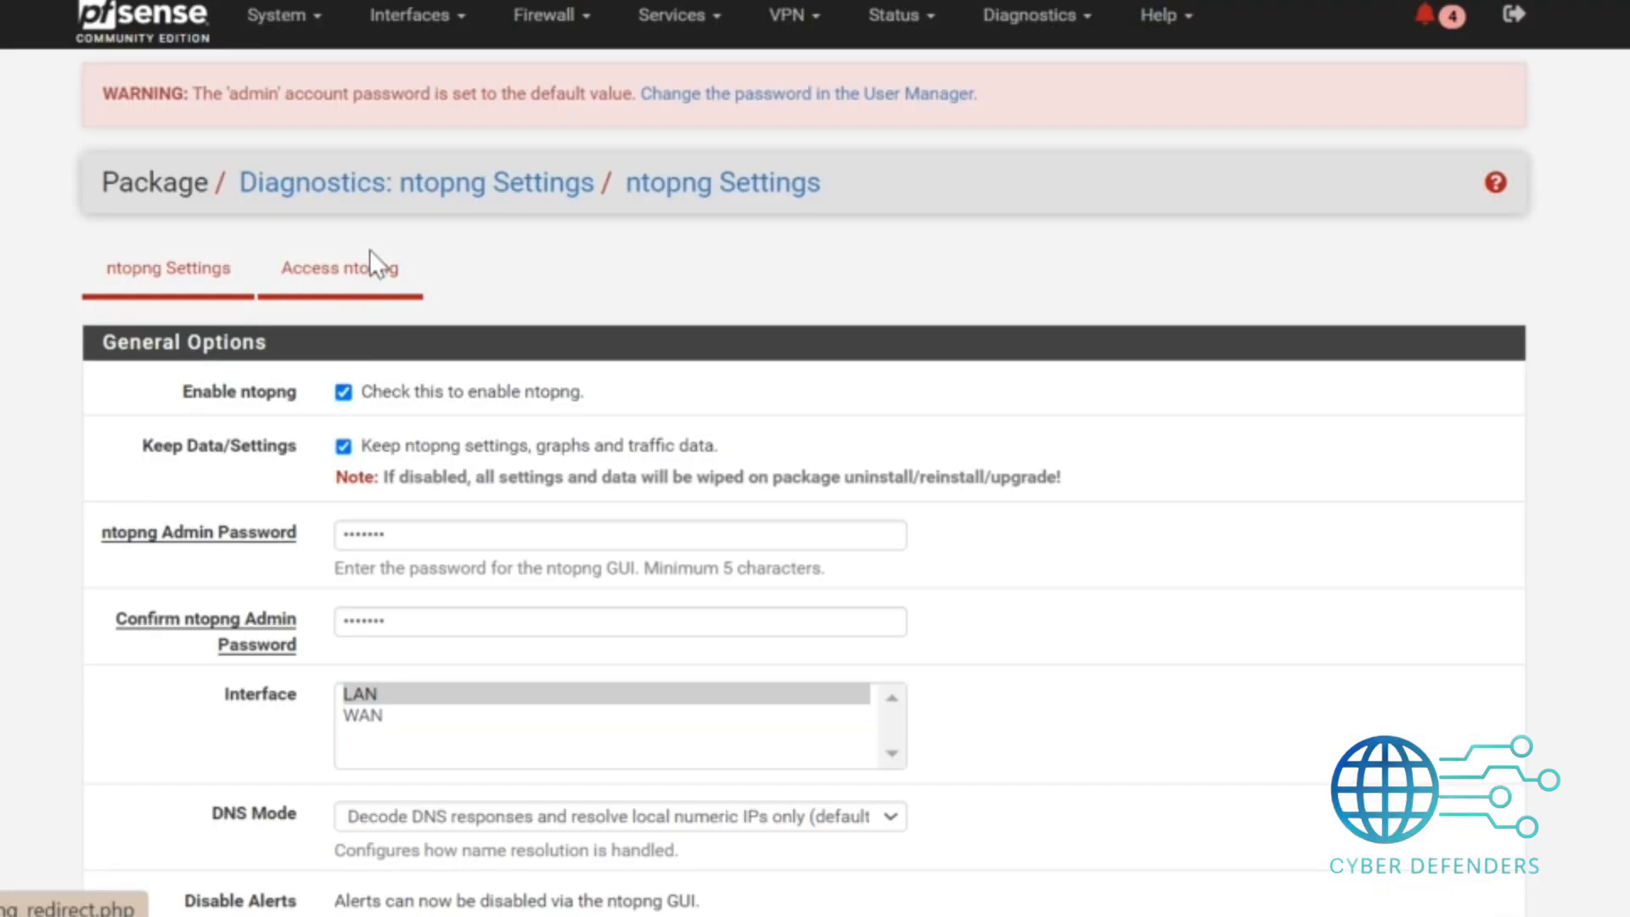
Open ntopng and log in with the admin username and the admin password.
{"action": "left_click", "coordinate": [375, 259]}
{"action": "left_click", "coordinate": [718, 281]}
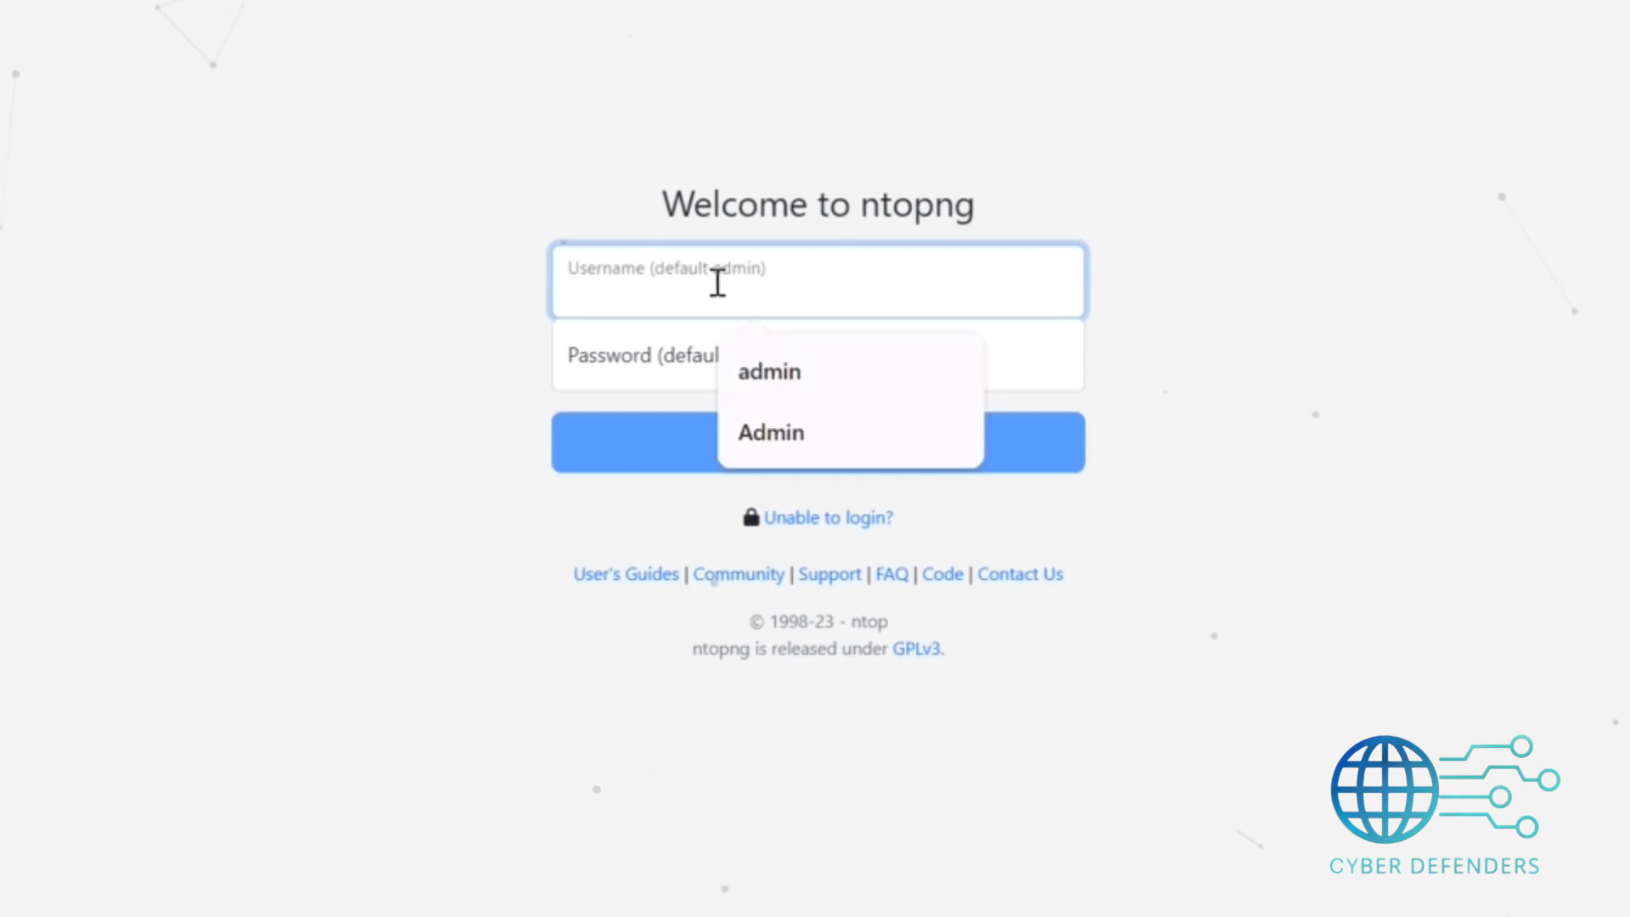
{"action": "left_click", "coordinate": [724, 360]}
{"action": "left_click", "coordinate": [724, 360]}
{"action": "type", "text": "*******"}
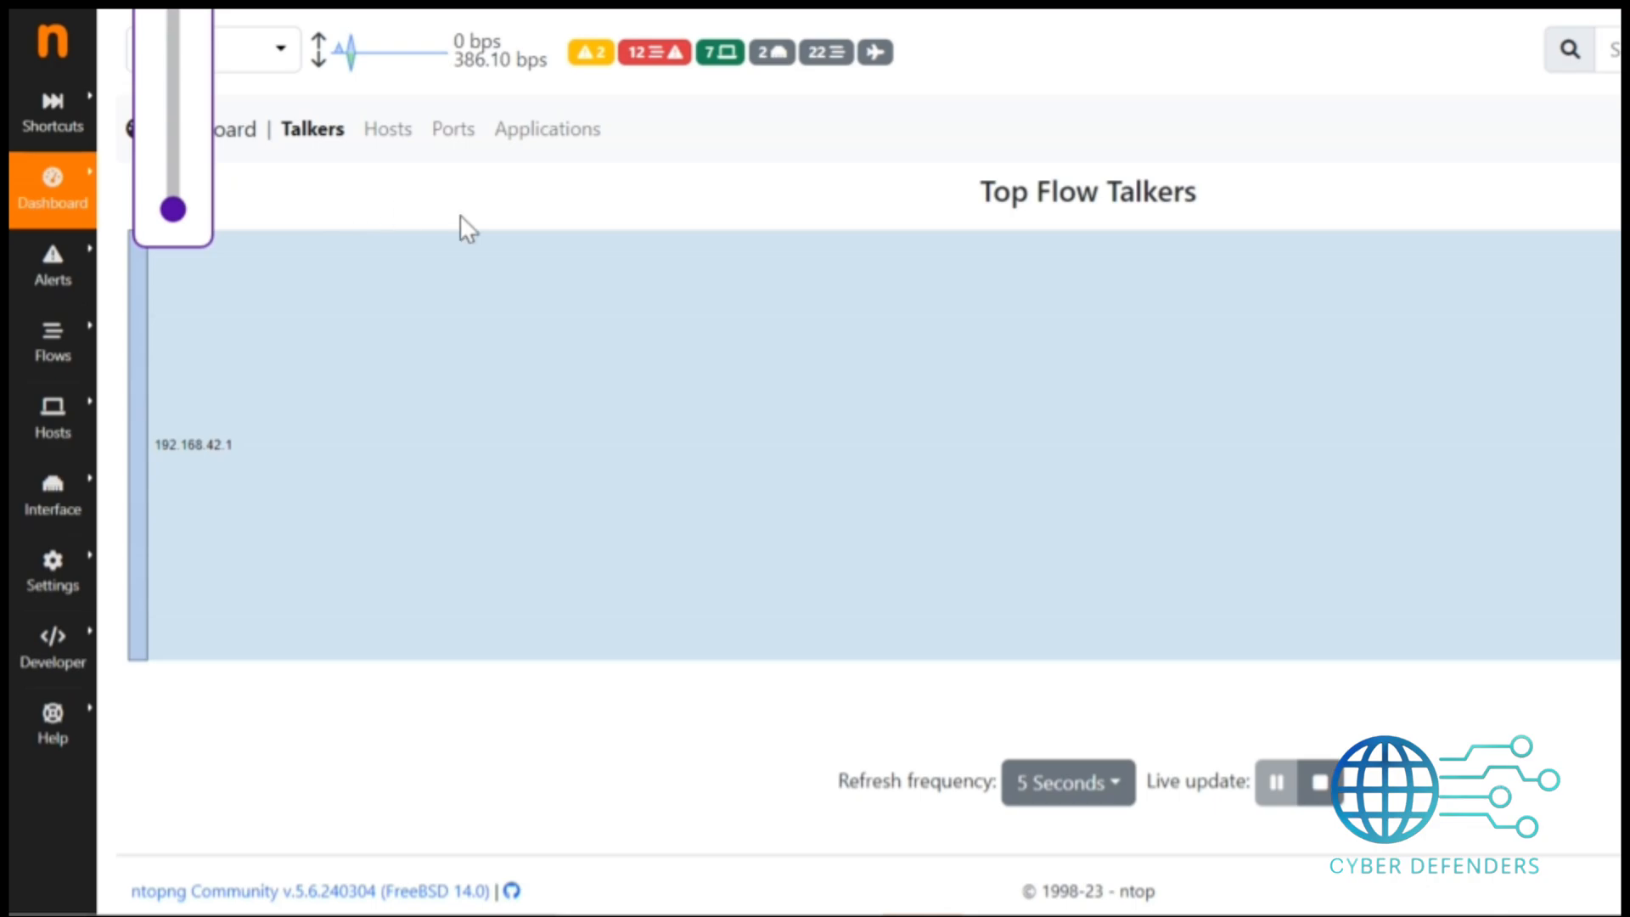
Browse the ntopng dashboard's Hosts, Ports and Applications views and side menus.
{"action": "mouse_move", "coordinate": [53, 416]}
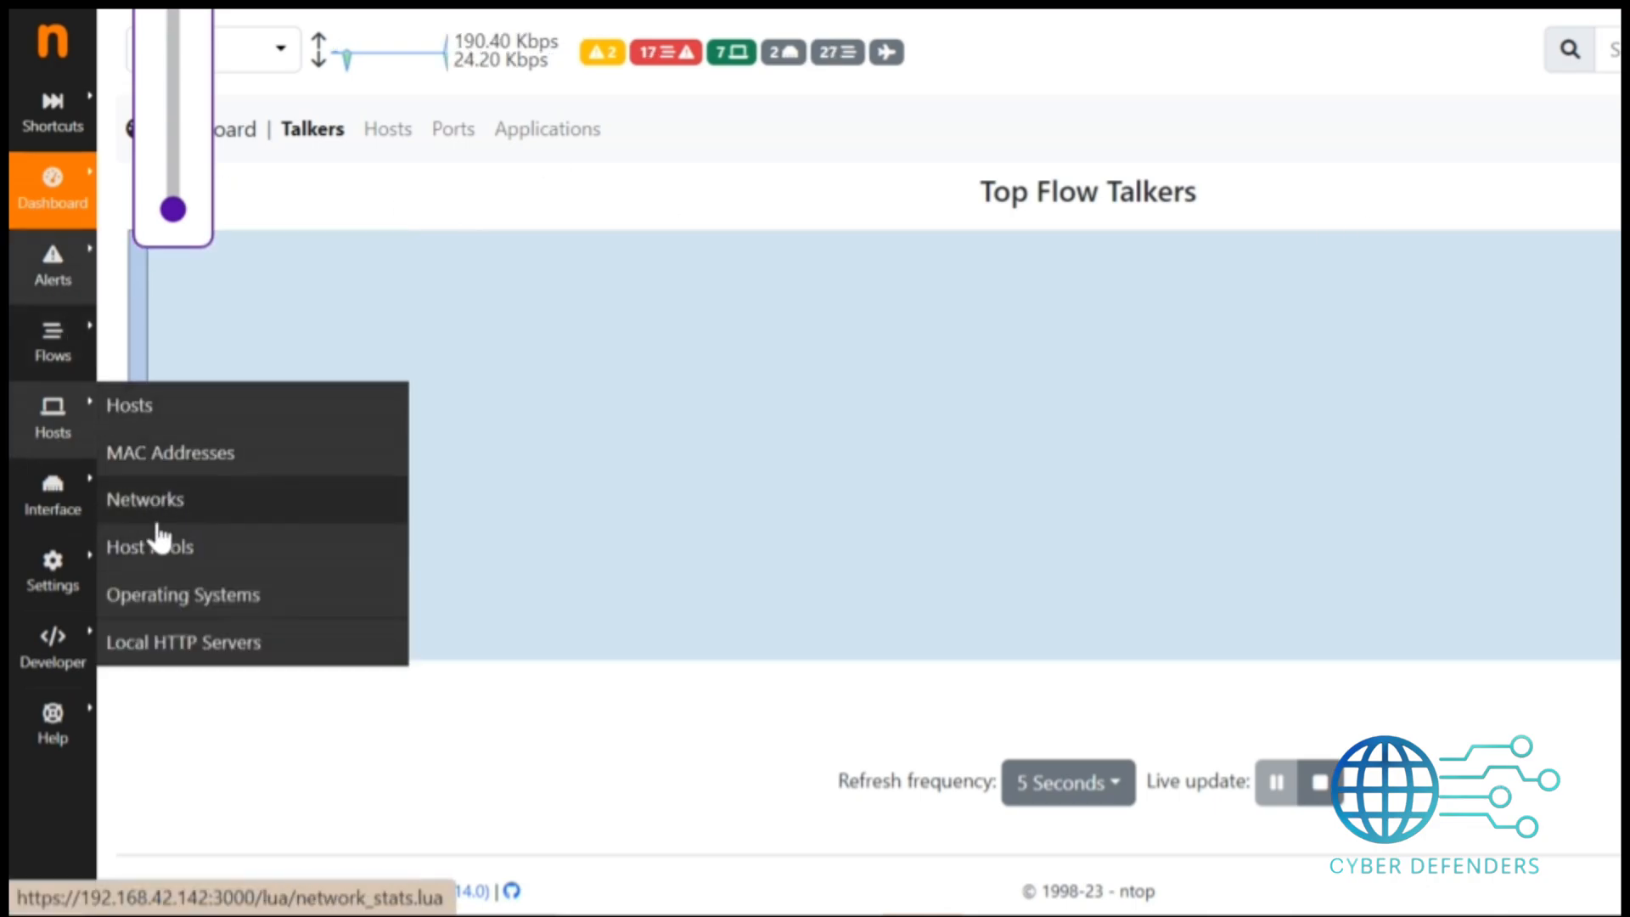
{"action": "mouse_move", "coordinate": [52, 573]}
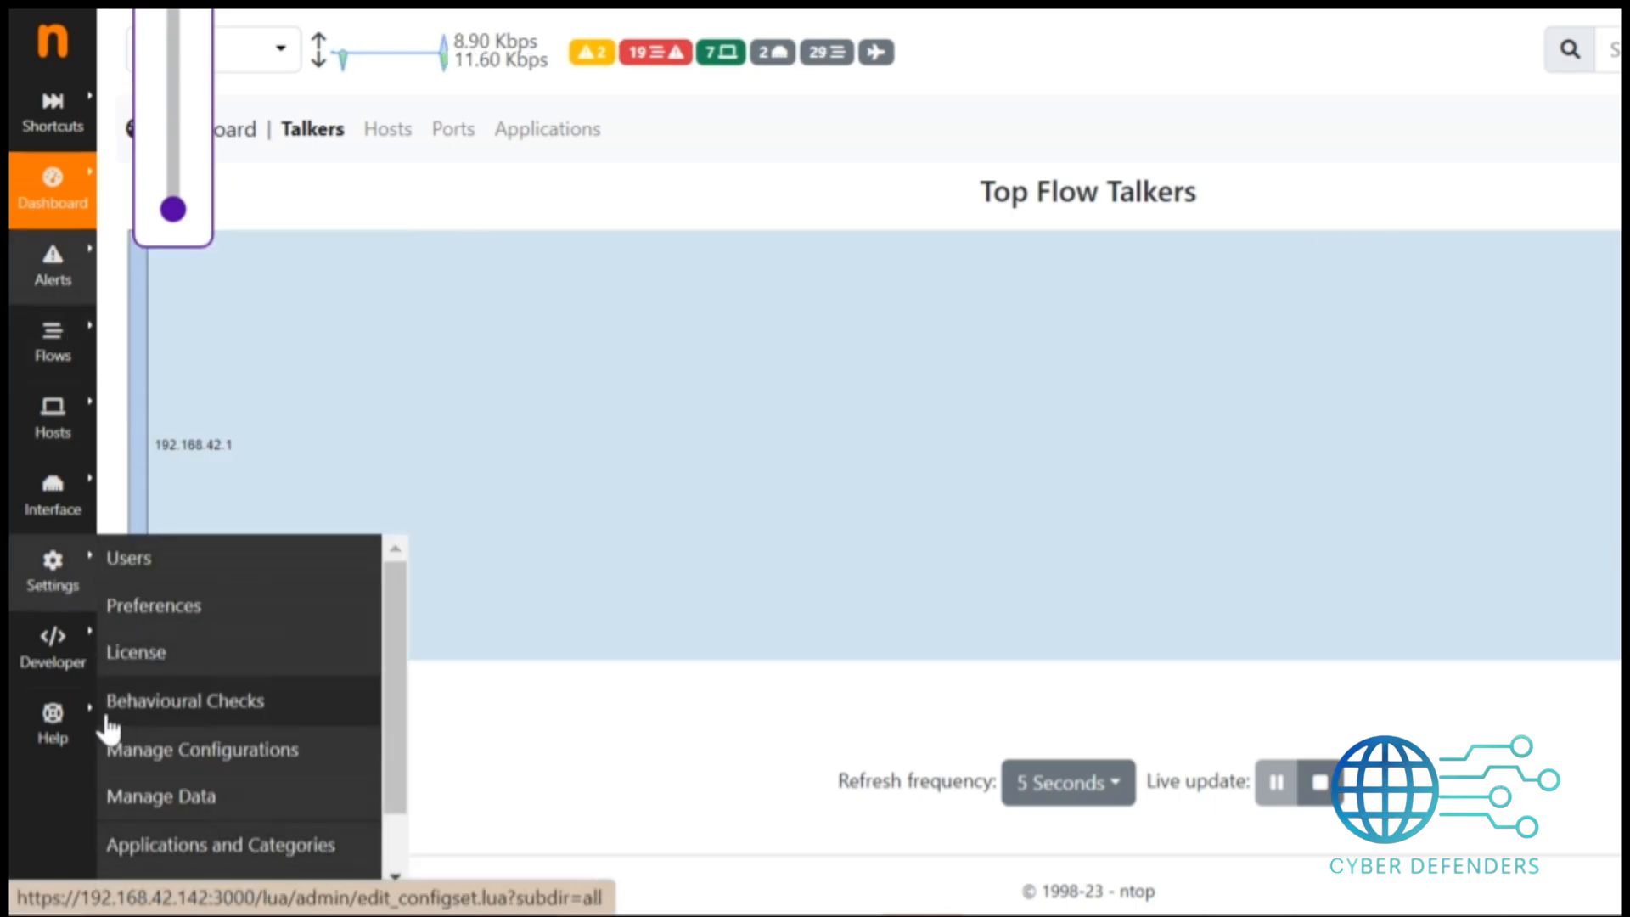
{"action": "left_click", "coordinate": [388, 129]}
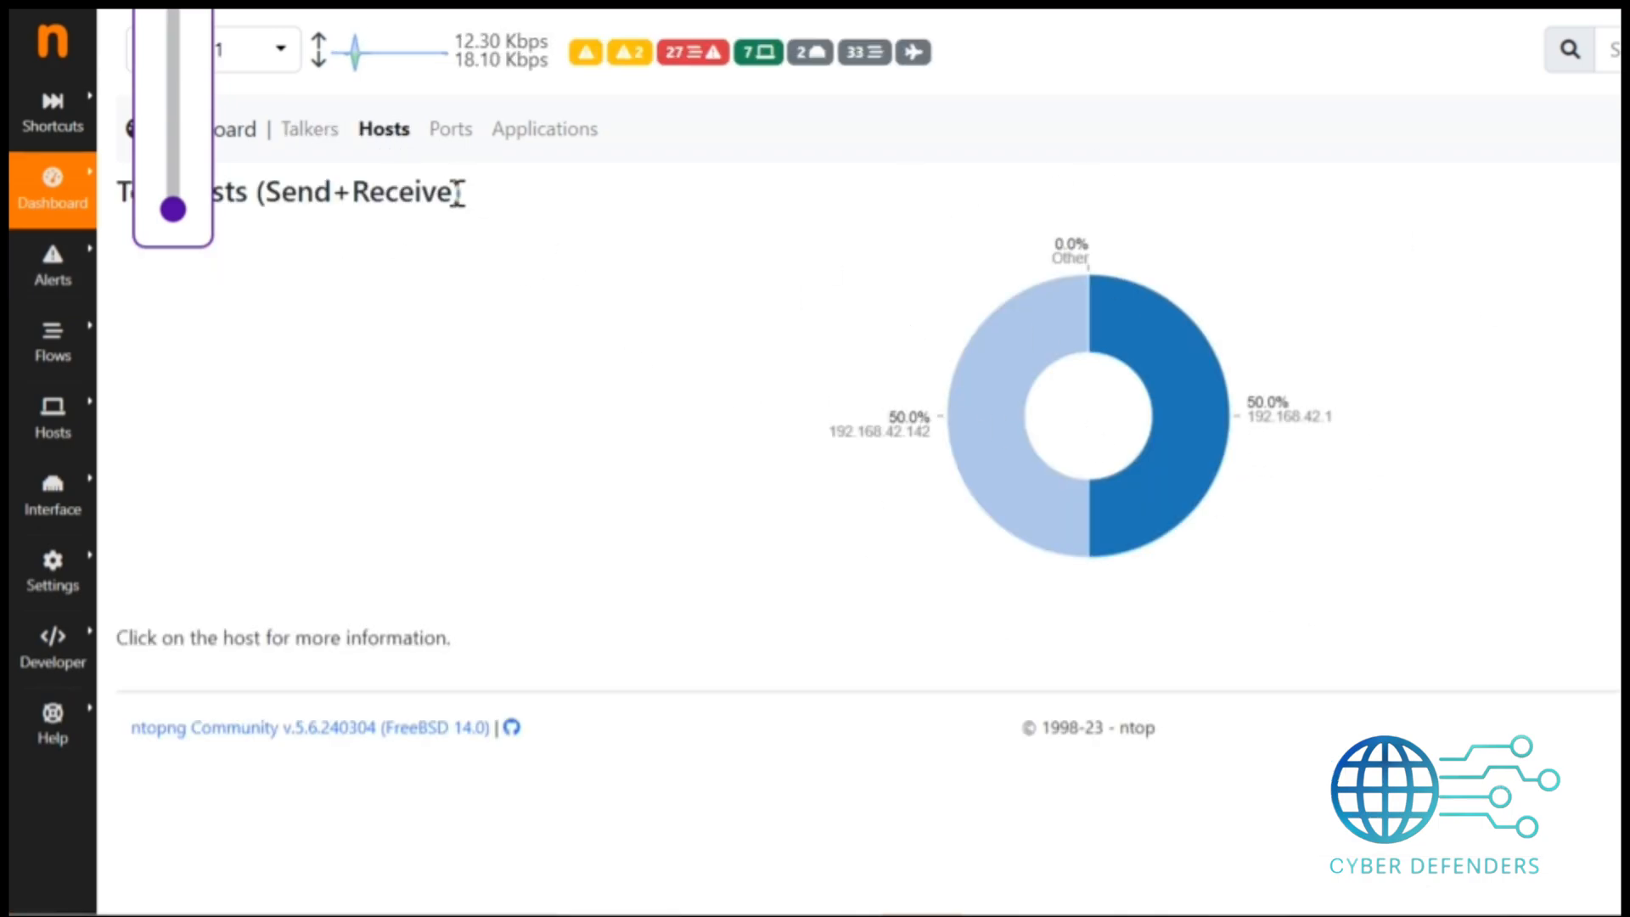
{"action": "left_click", "coordinate": [451, 129]}
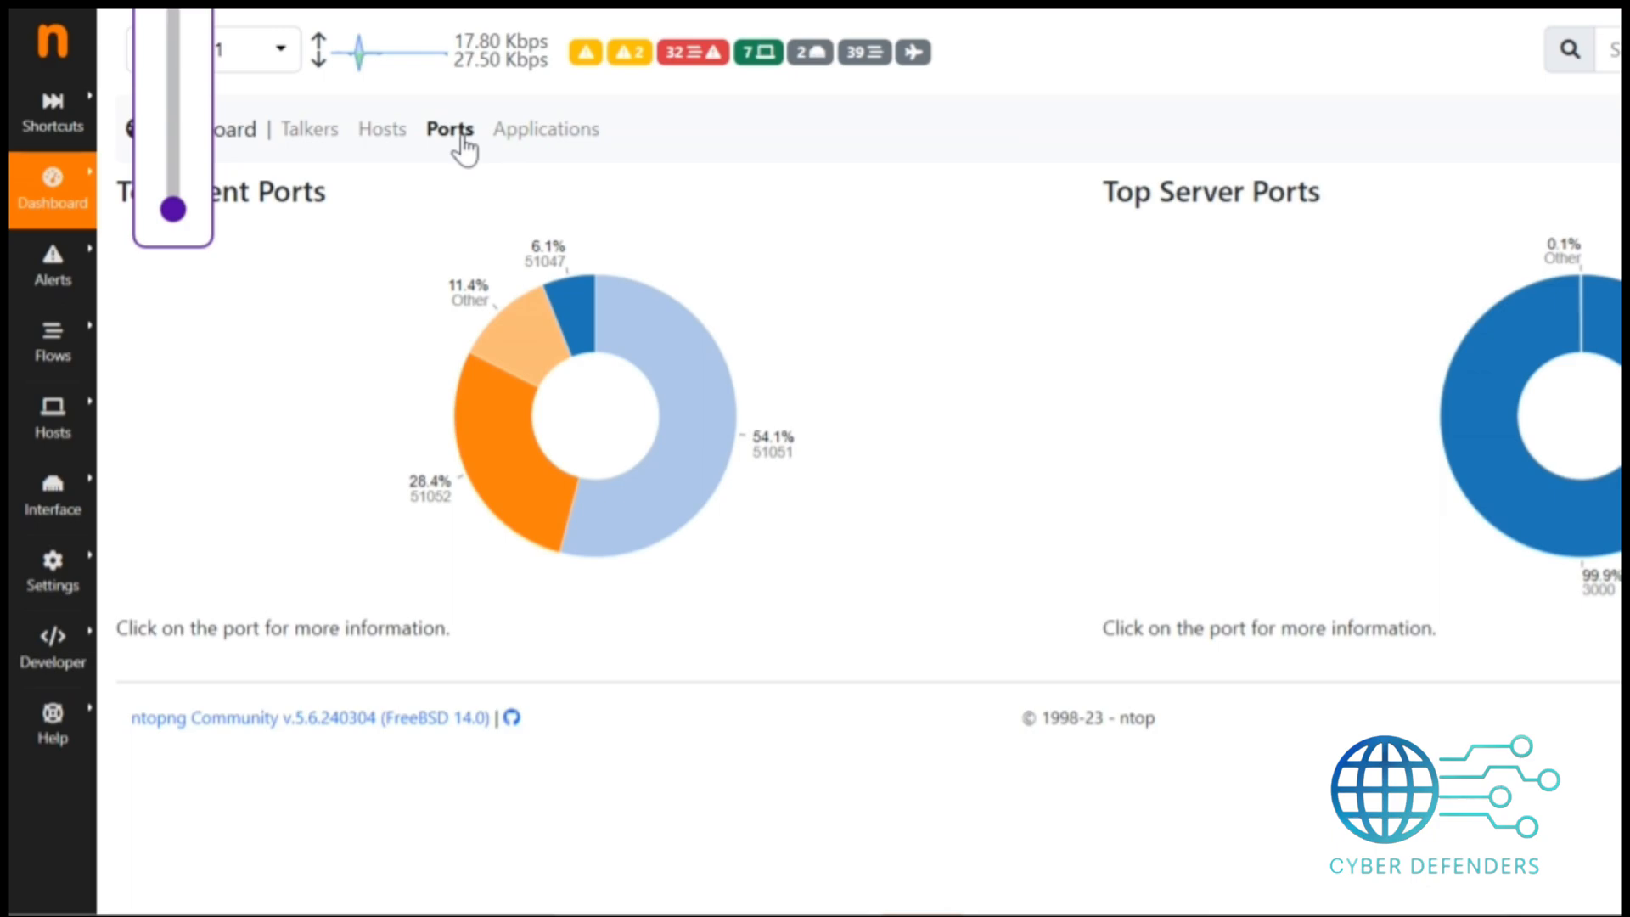
{"action": "left_click", "coordinate": [574, 141]}
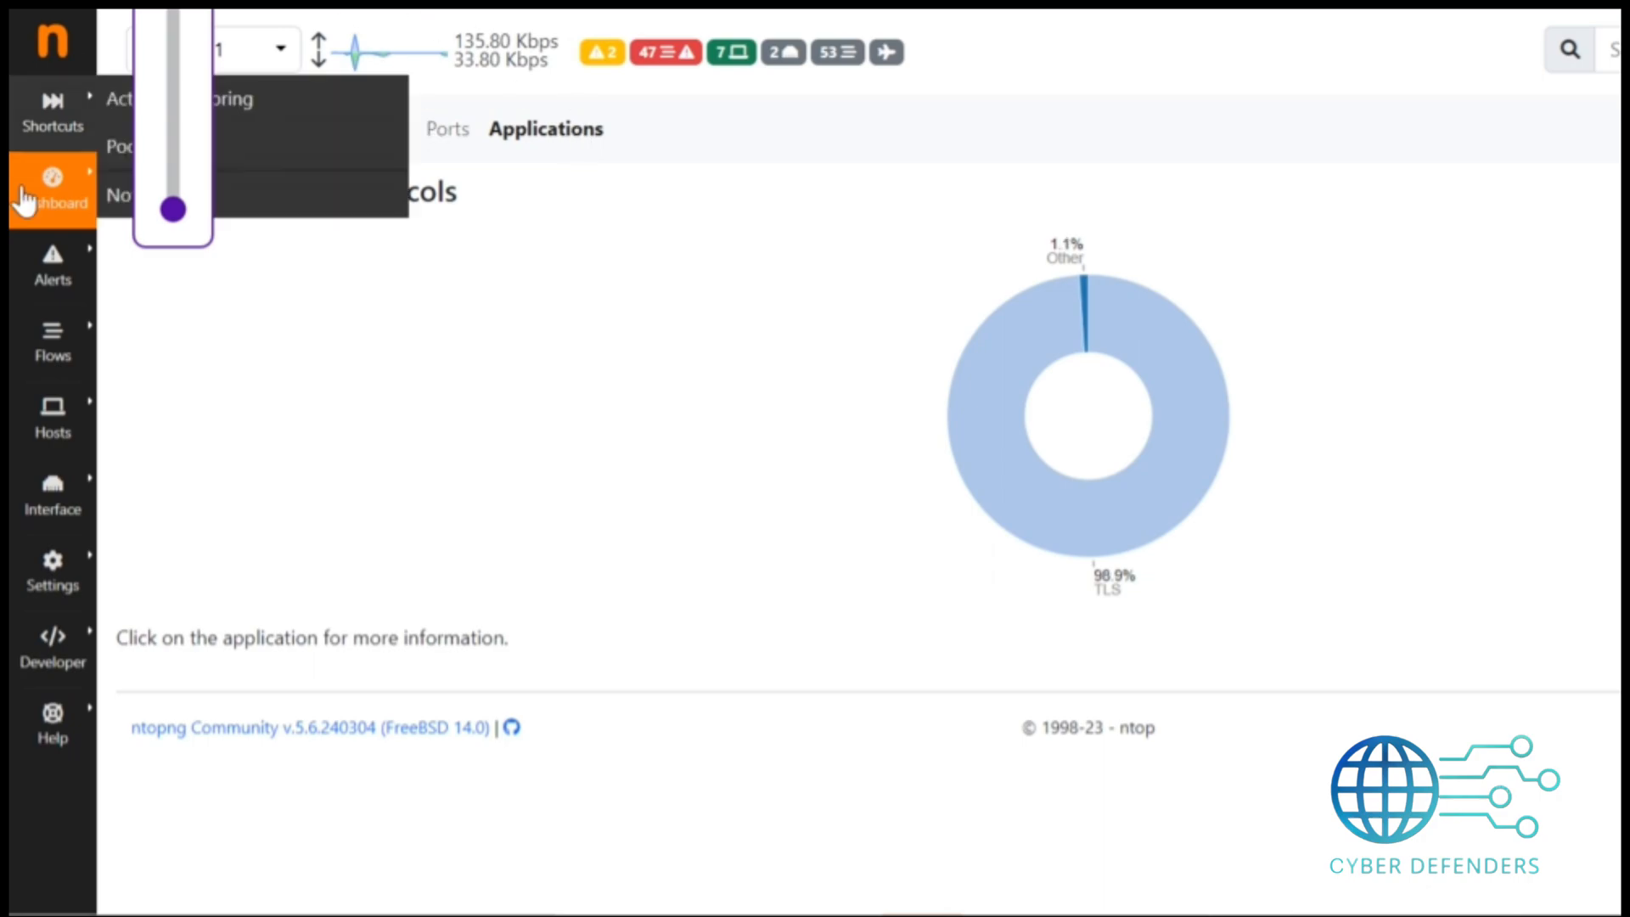
{"action": "mouse_move", "coordinate": [90, 143]}
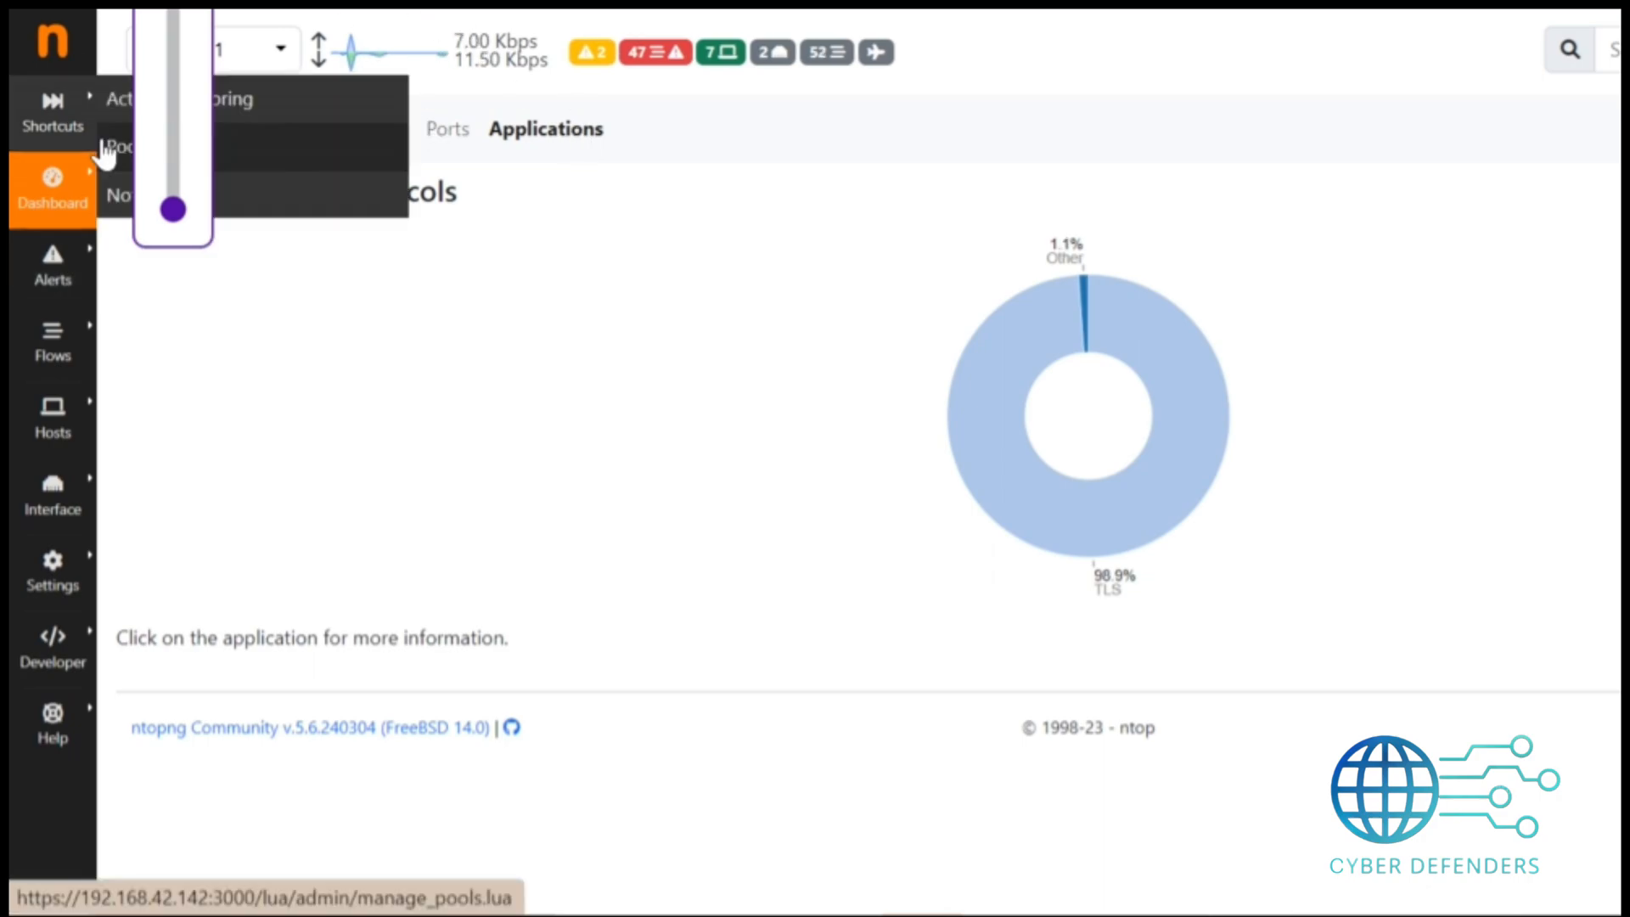
{"action": "mouse_move", "coordinate": [77, 305]}
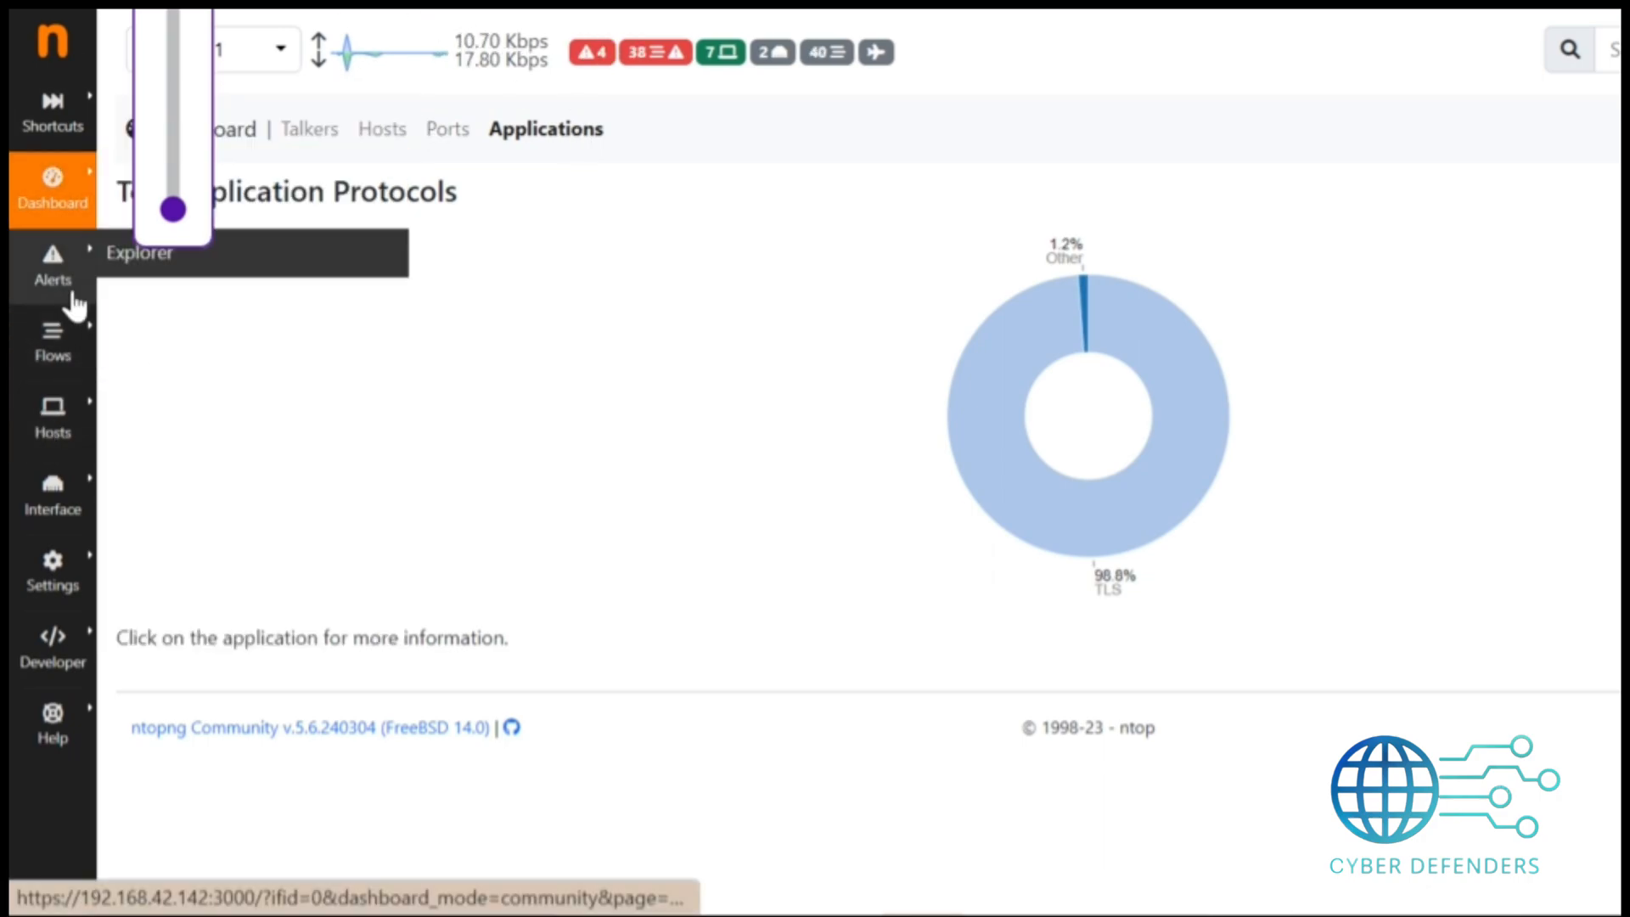
Browse the ntopng alerts explorer and the LAN interface details page, including its traffic statistics.
{"action": "left_click", "coordinate": [110, 265]}
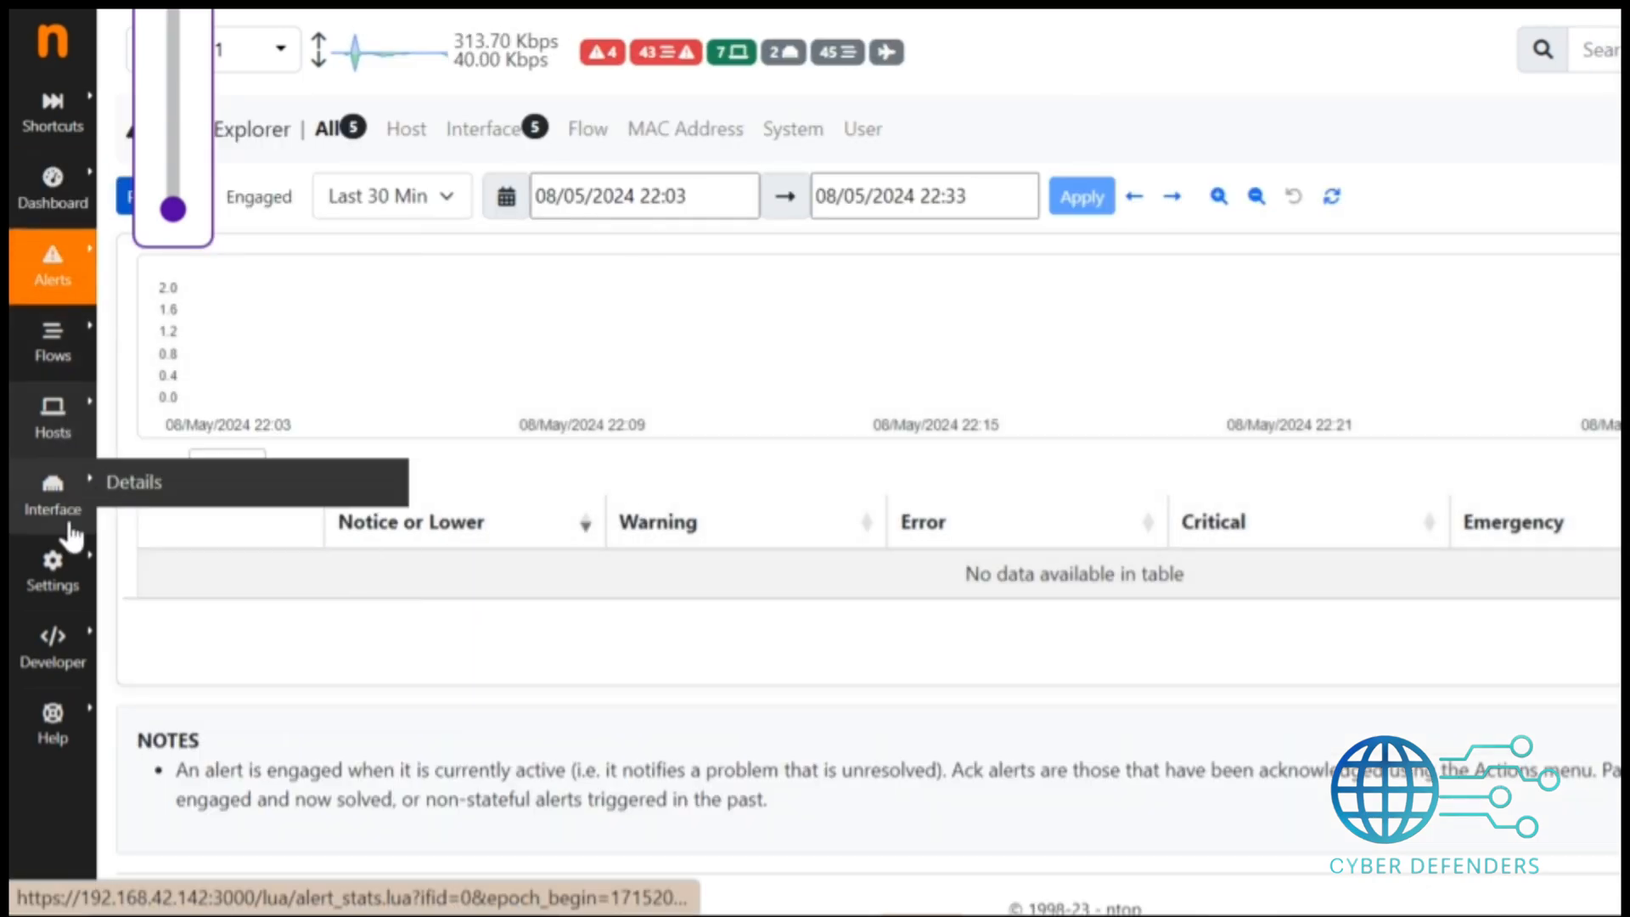
{"action": "left_click", "coordinate": [124, 496]}
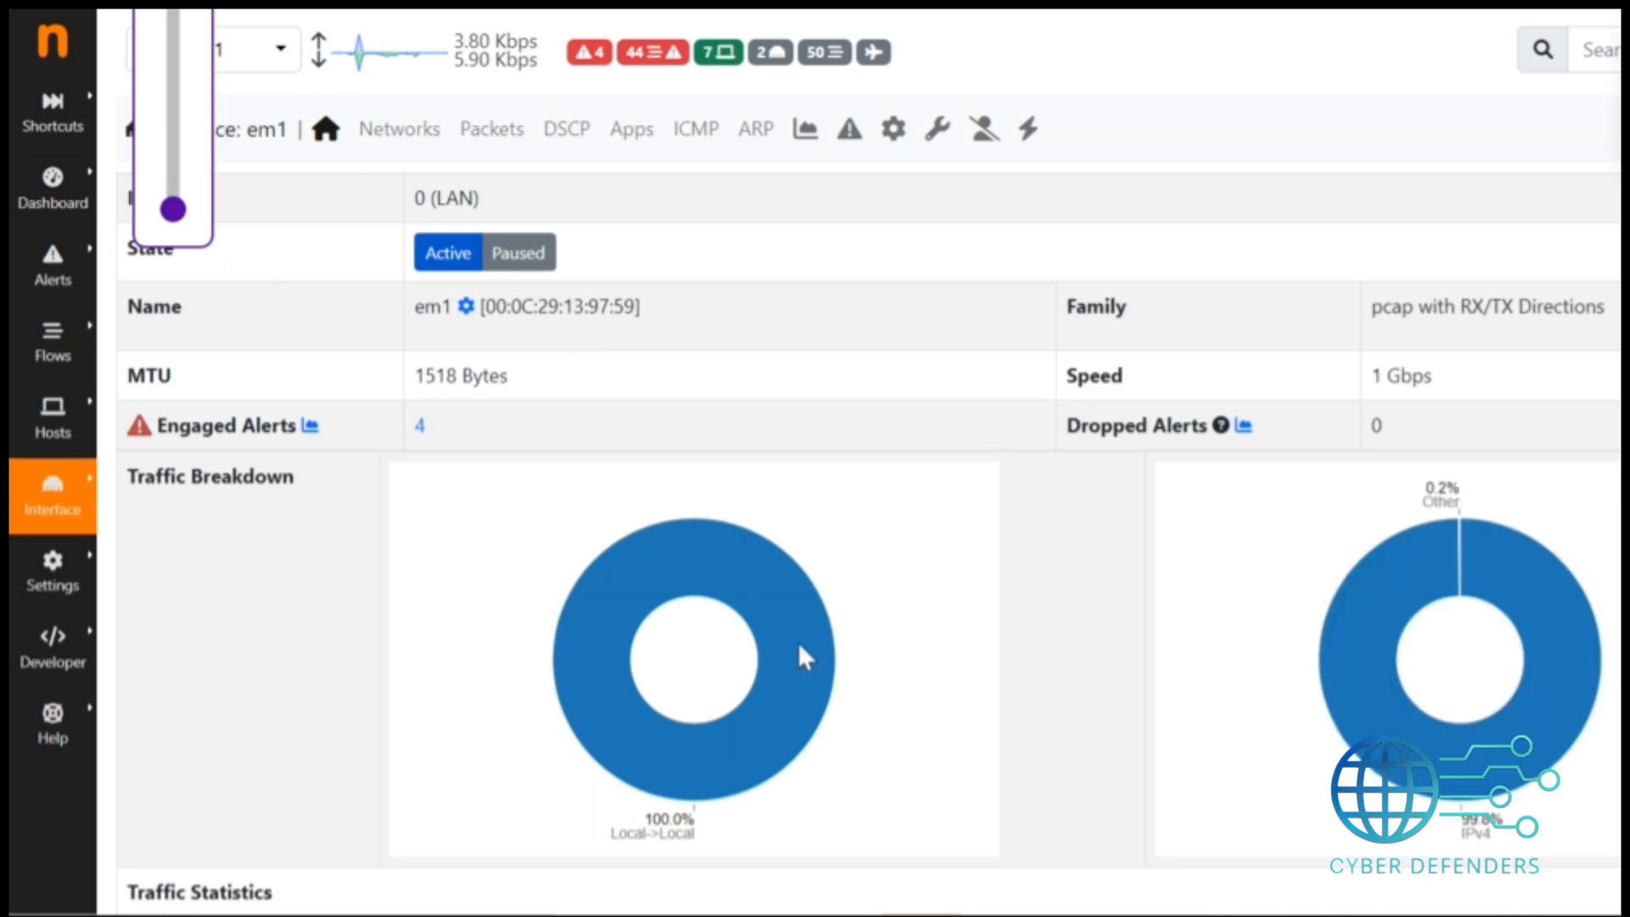
{"action": "scroll", "coordinate": [849, 458], "scroll_direction": "down", "scroll_amount": 6}
{"action": "scroll", "coordinate": [849, 458], "scroll_direction": "up", "scroll_amount": 6}
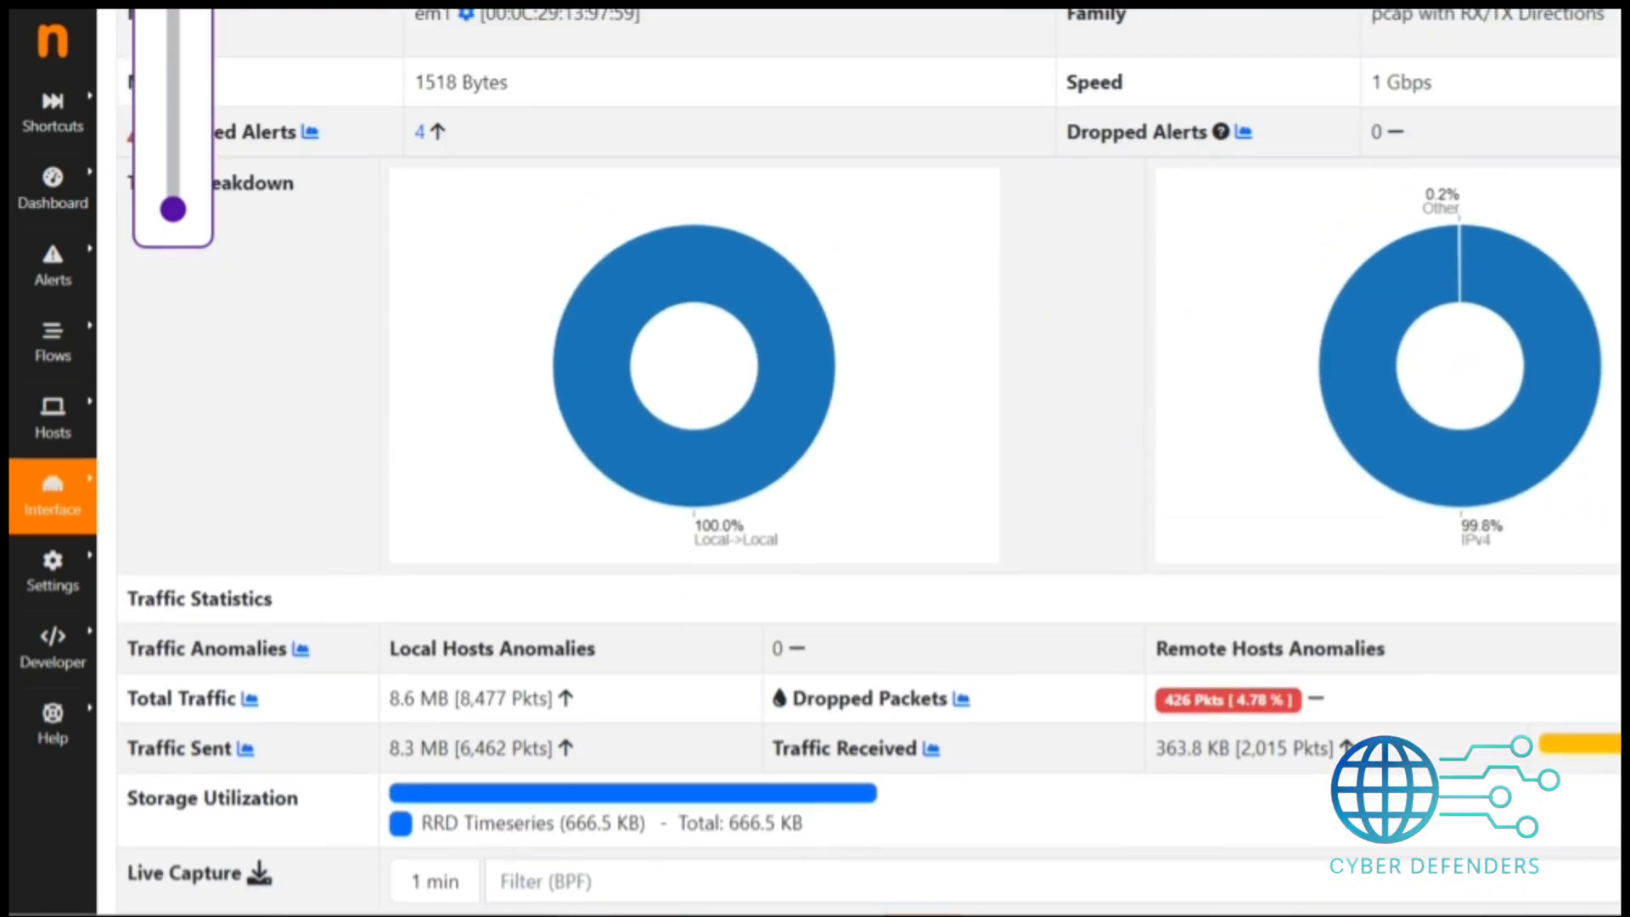
{"action": "scroll", "coordinate": [849, 459], "scroll_direction": "down", "scroll_amount": 6}
{"action": "scroll", "coordinate": [849, 459], "scroll_direction": "up", "scroll_amount": 6}
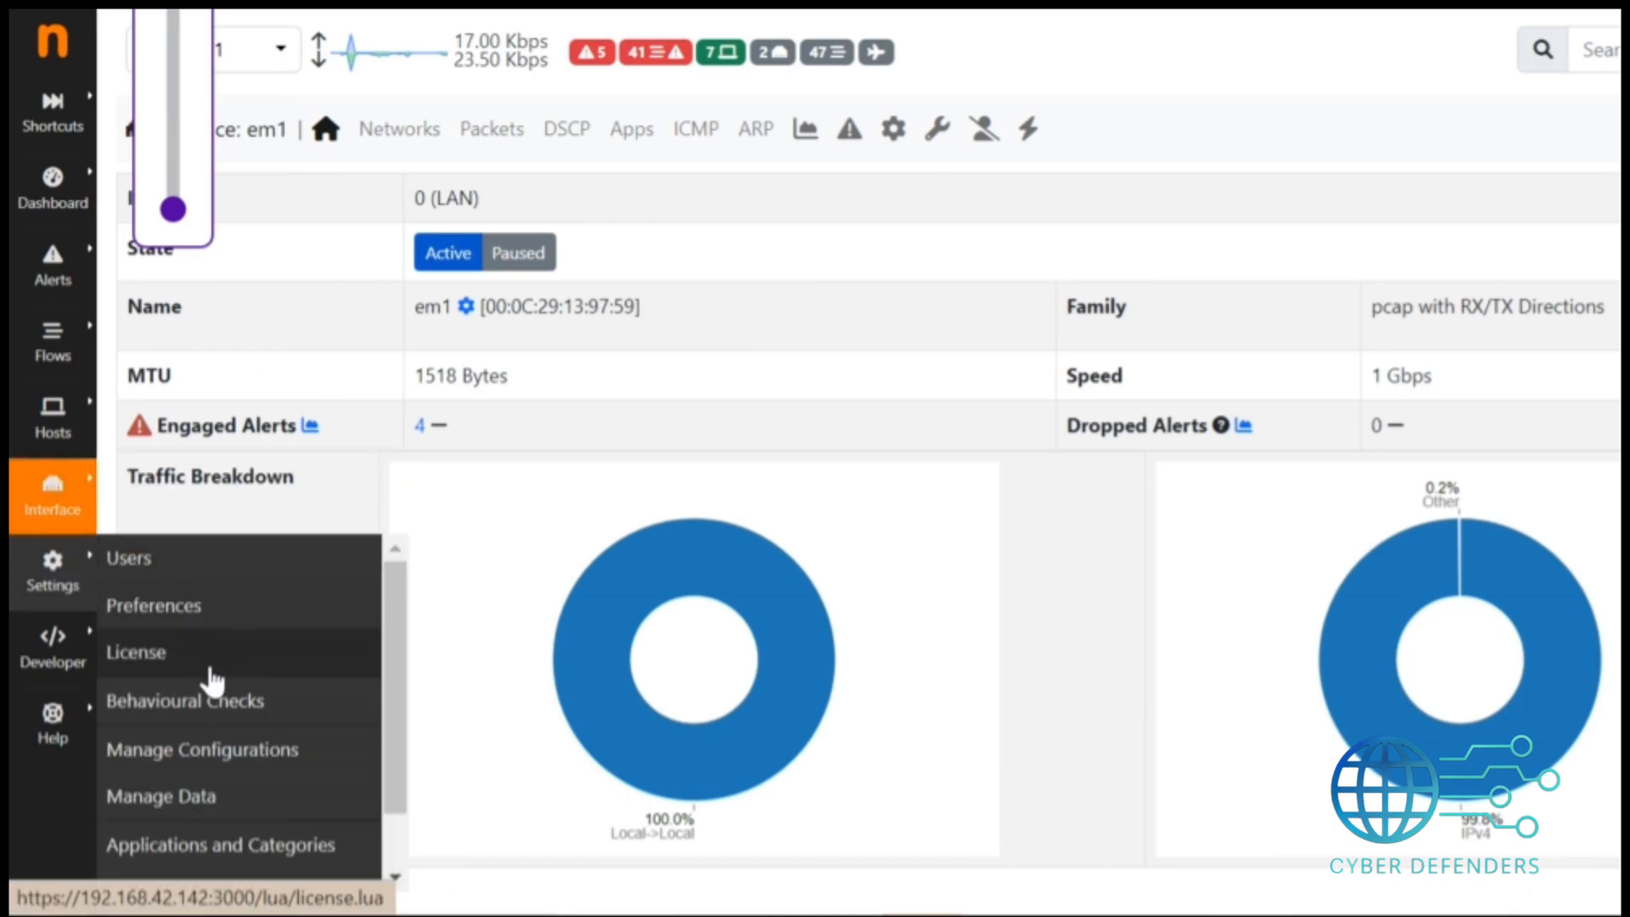
{"action": "mouse_move", "coordinate": [76, 671]}
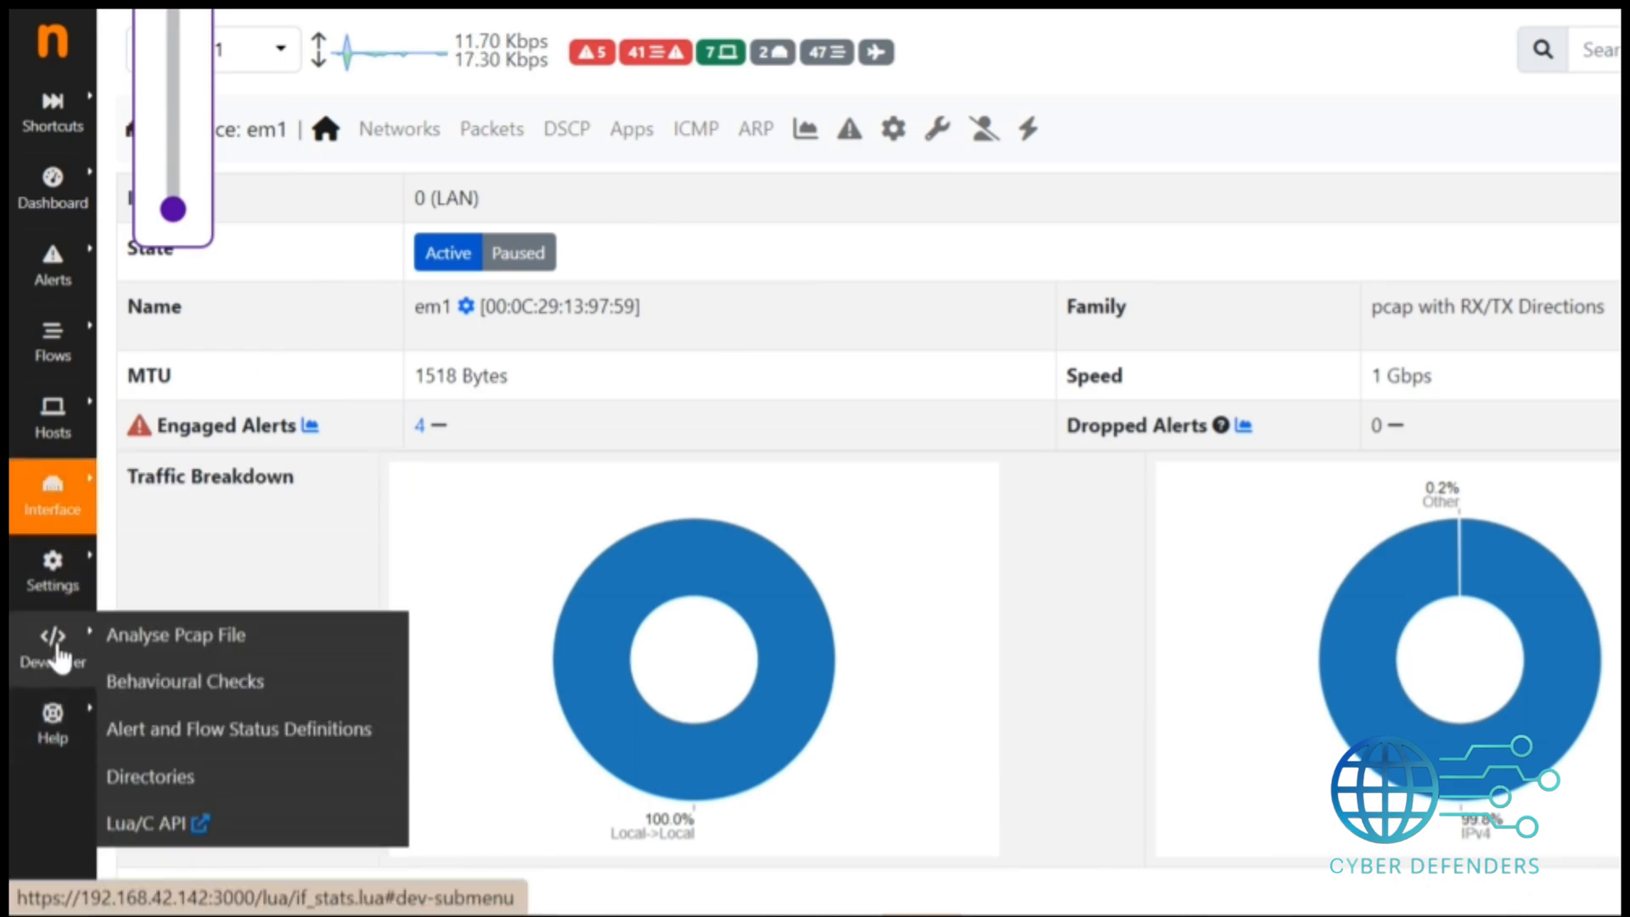
{"action": "mouse_move", "coordinate": [53, 571]}
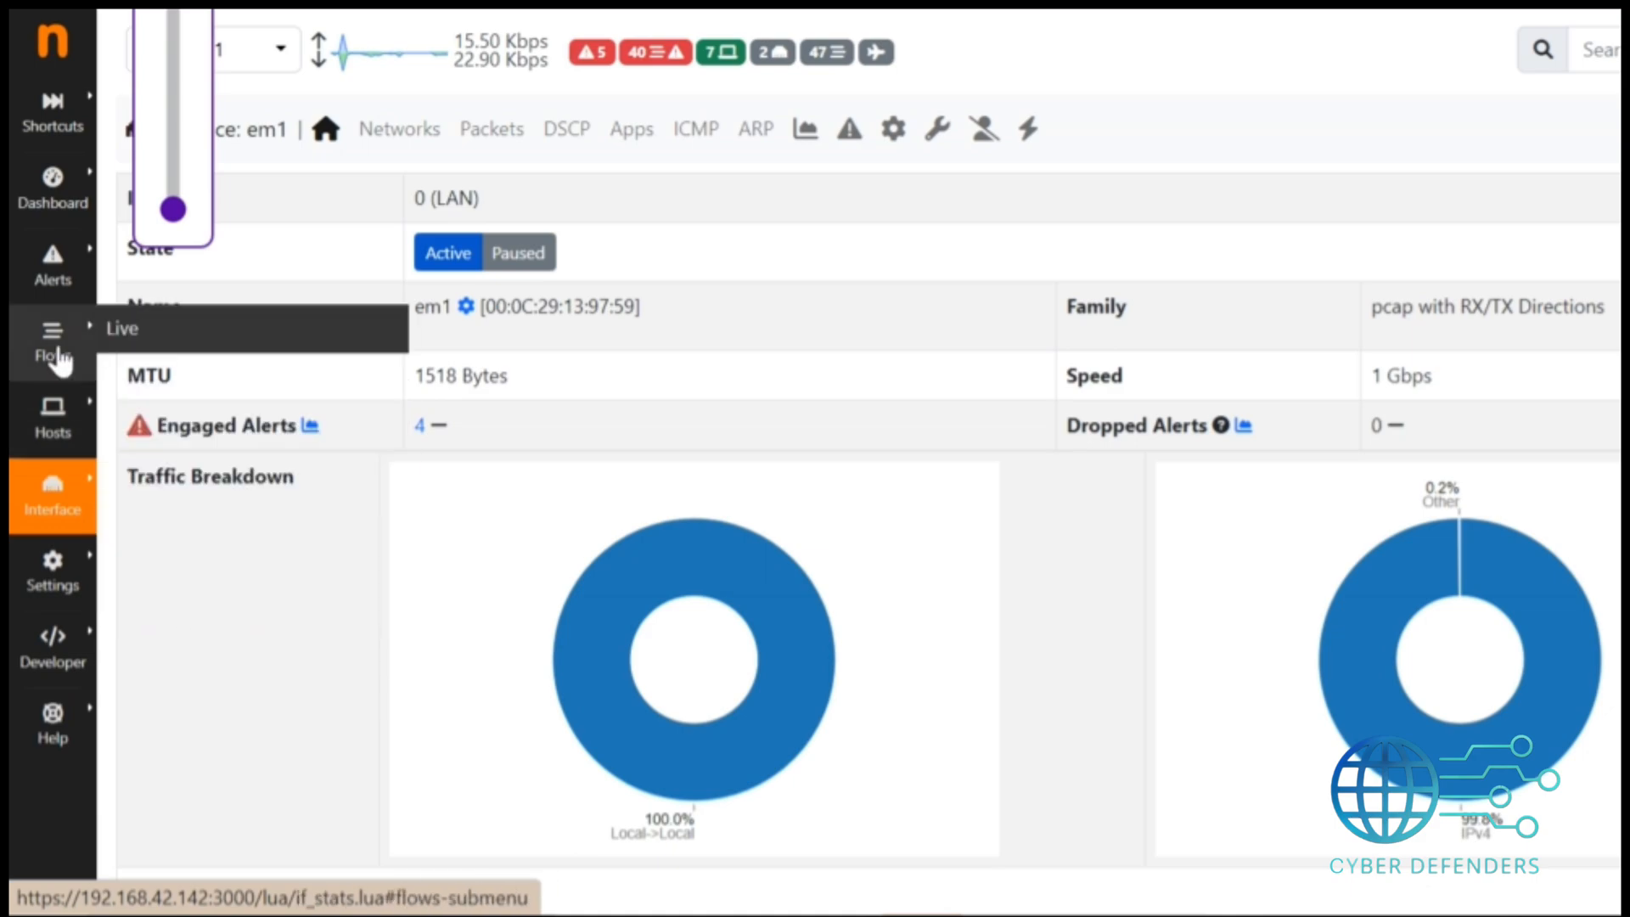
View the ntopng live flows list and scroll through the active connections.
{"action": "left_click", "coordinate": [136, 332]}
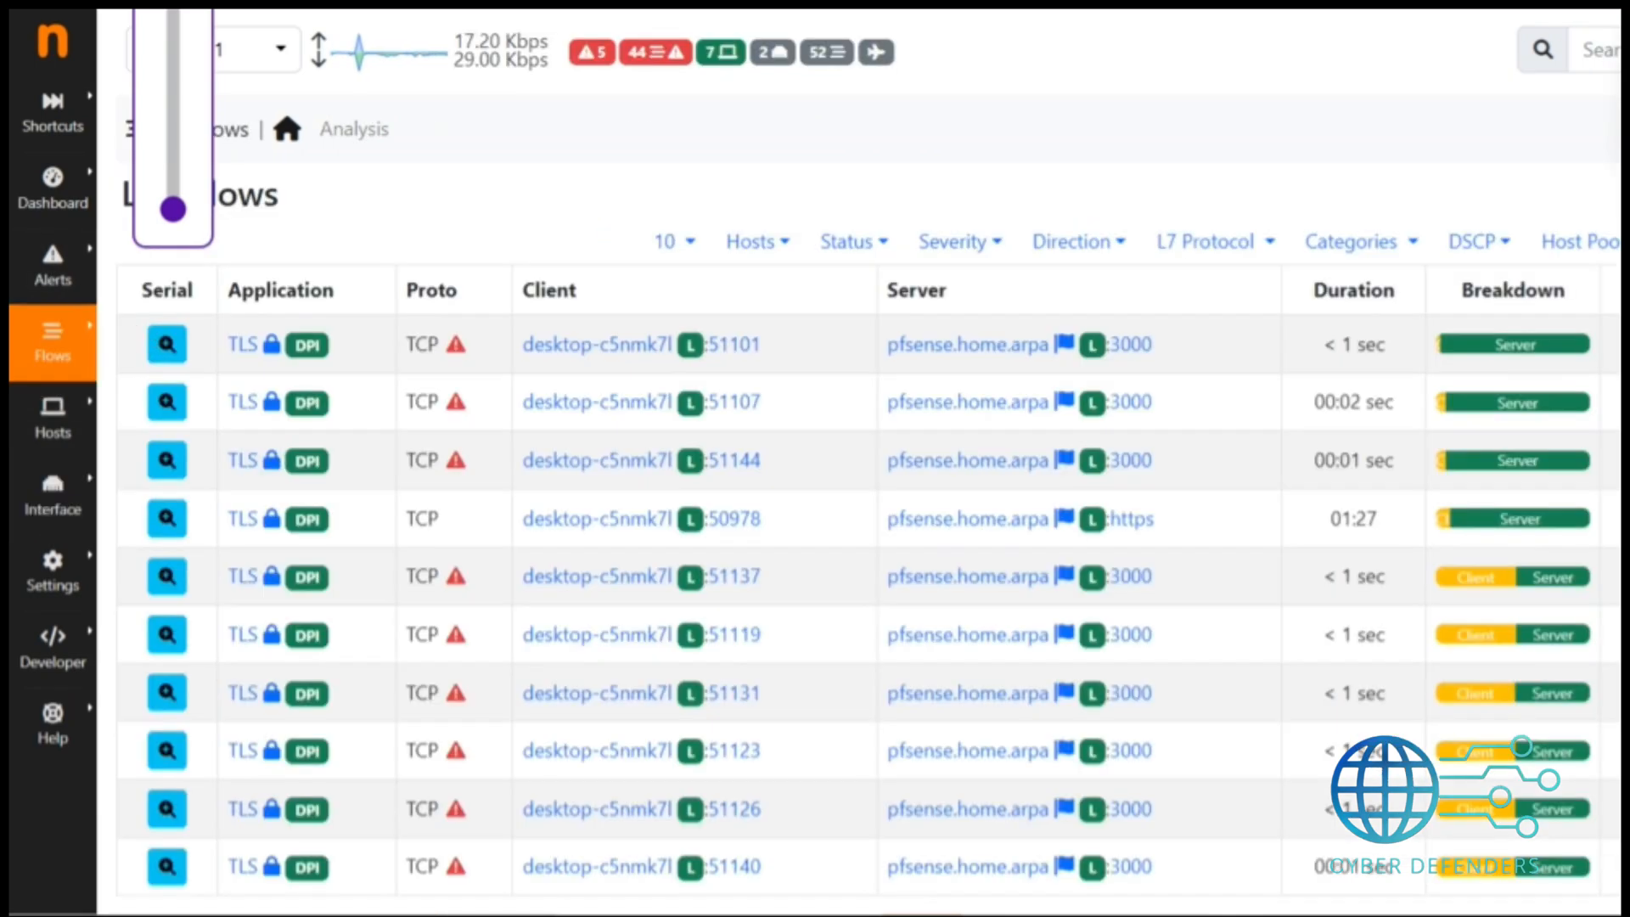
{"action": "scroll", "coordinate": [815, 459], "scroll_direction": "down", "scroll_amount": 2}
{"action": "scroll", "coordinate": [816, 458], "scroll_direction": "up", "scroll_amount": 2}
{"action": "scroll", "coordinate": [815, 459], "scroll_direction": "down", "scroll_amount": 1}
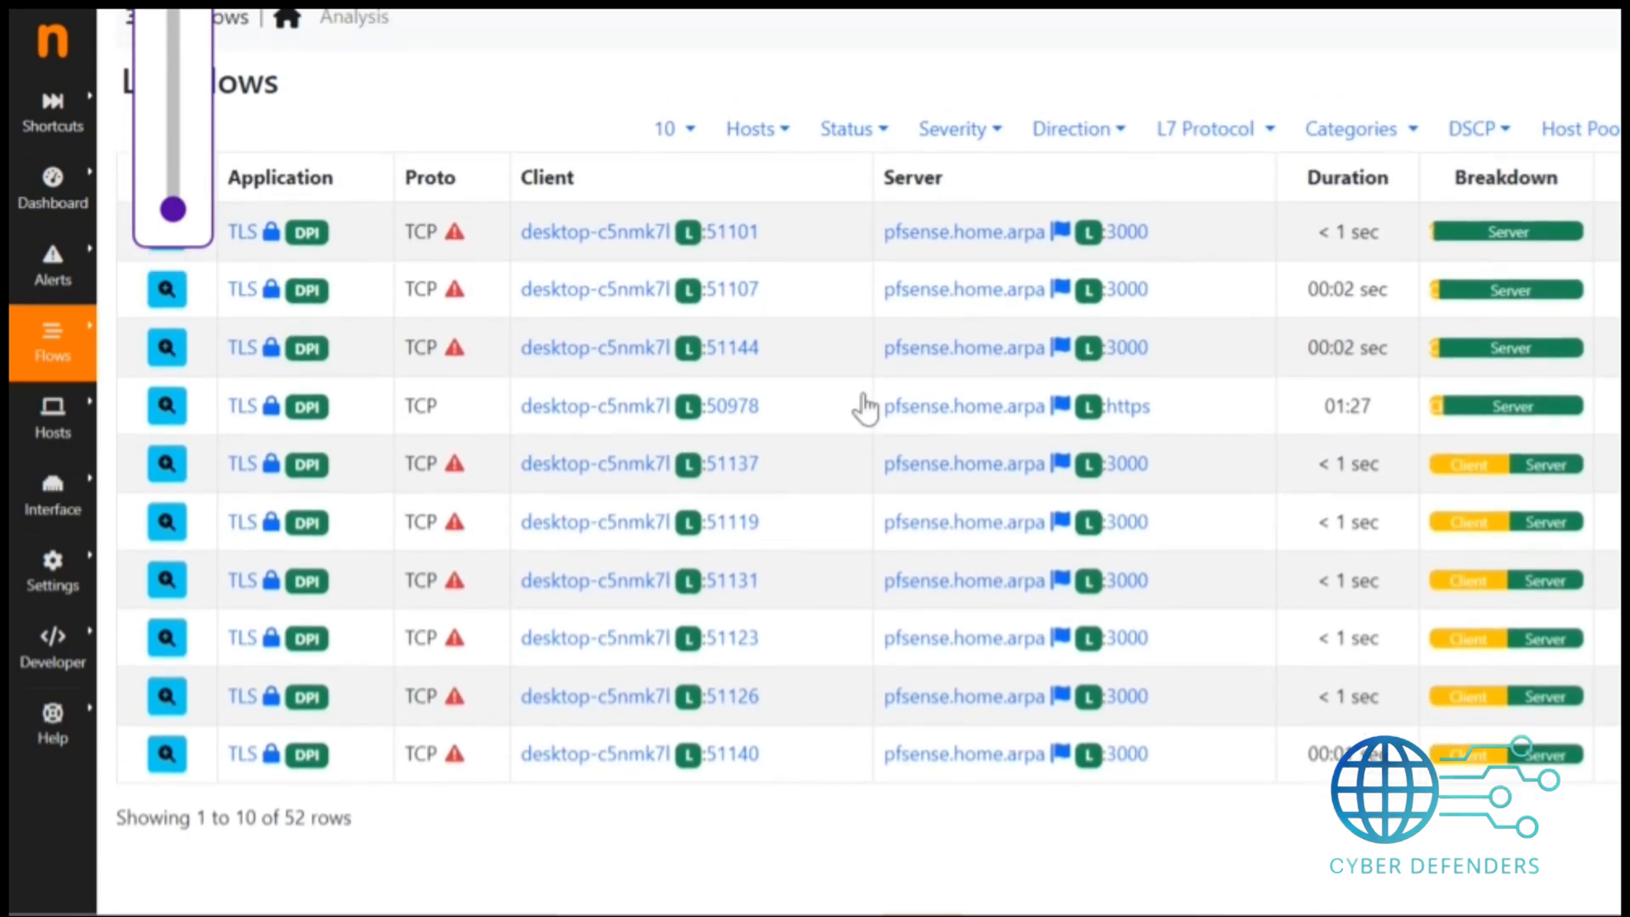
{"action": "mouse_move", "coordinate": [51, 492]}
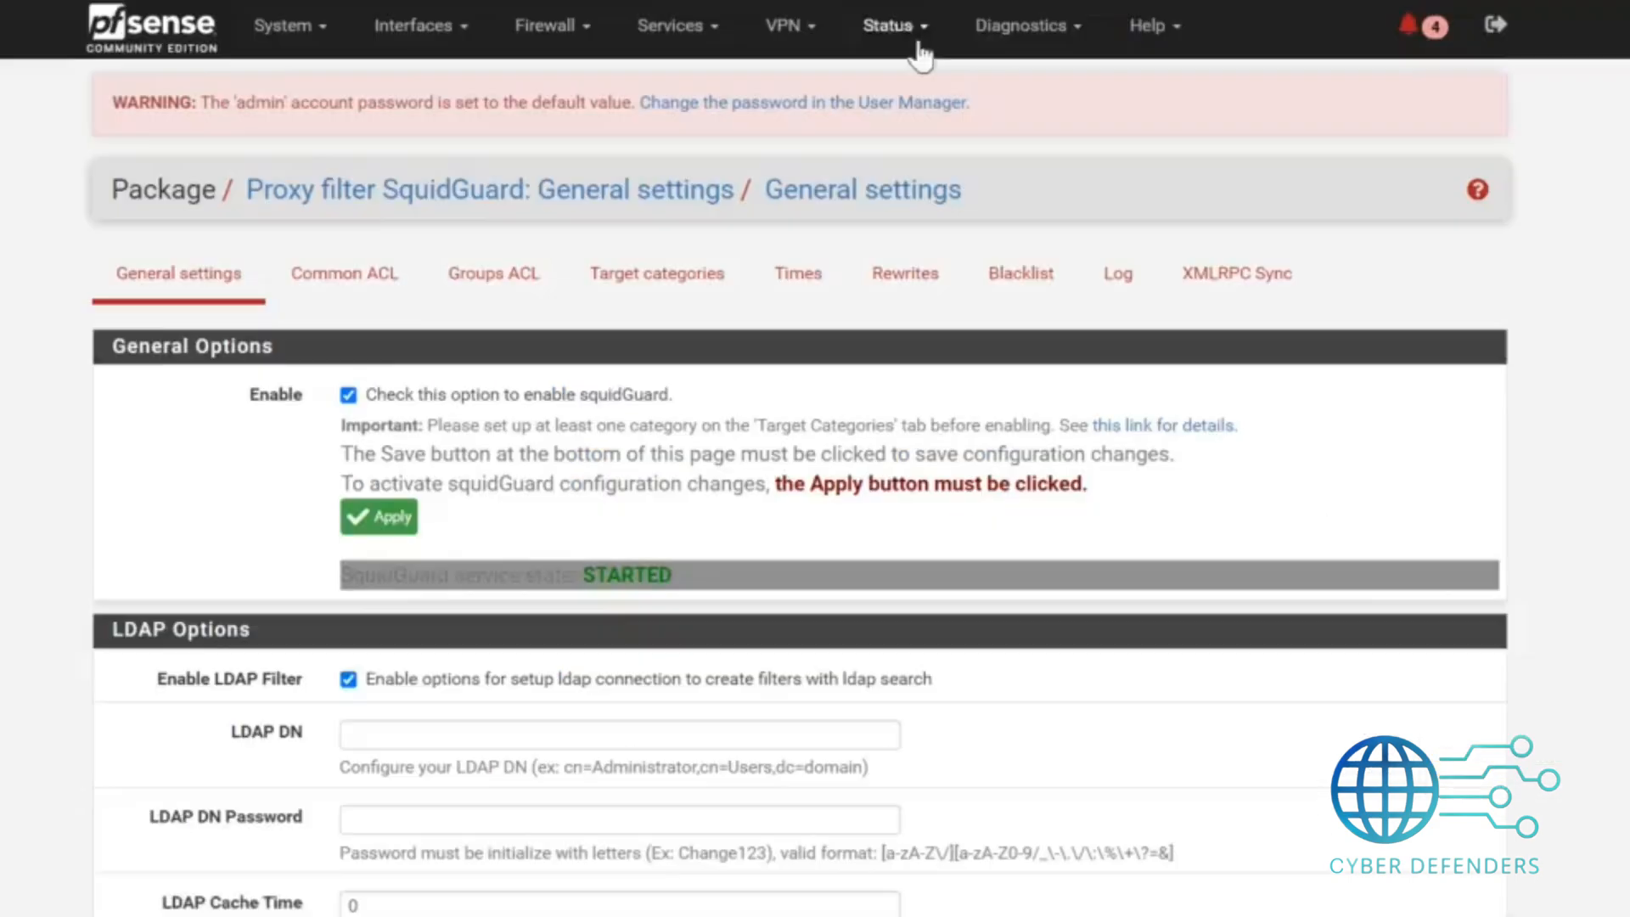
Open the Snort service in pfSense and go to its Global Settings page.
{"action": "left_click", "coordinate": [895, 42]}
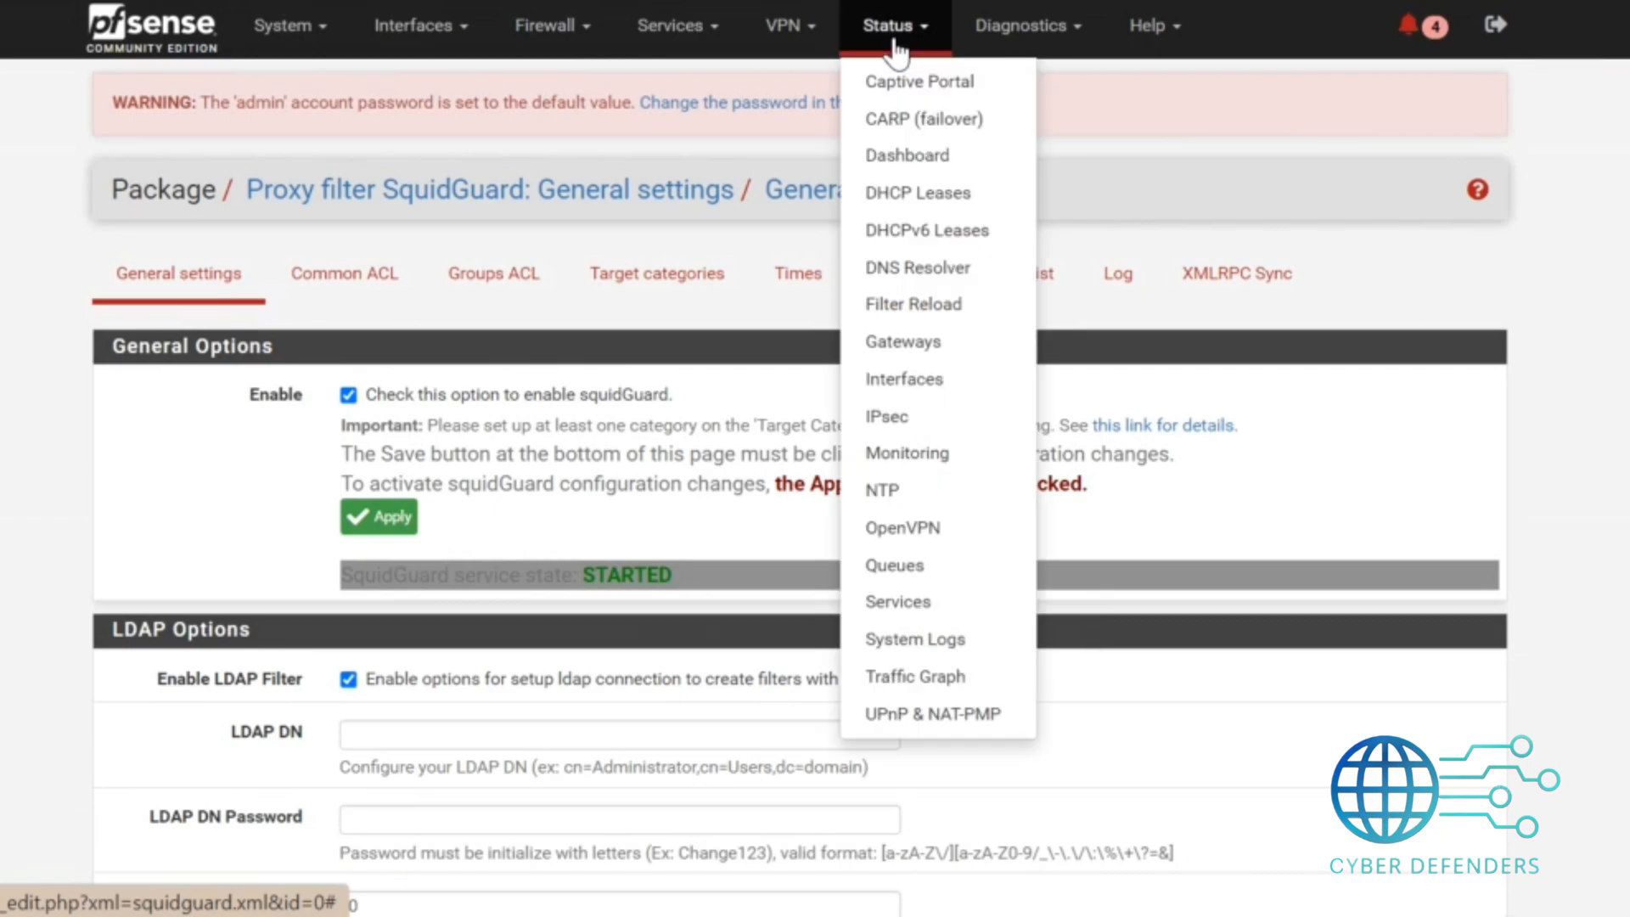
{"action": "left_click", "coordinate": [690, 42]}
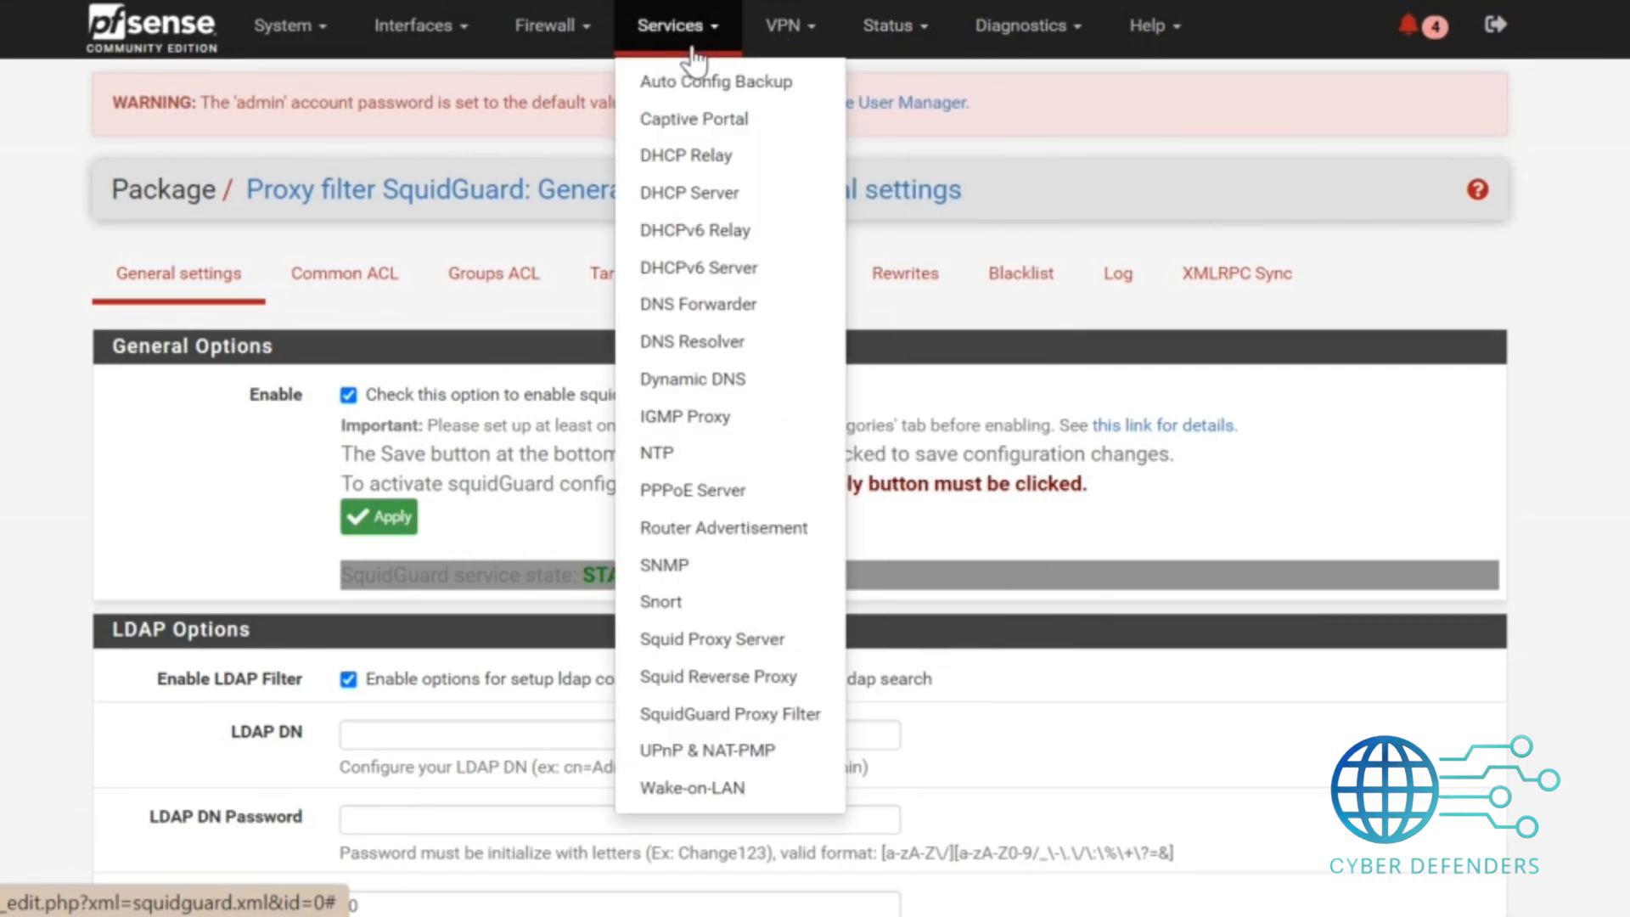
{"action": "left_click", "coordinate": [683, 601]}
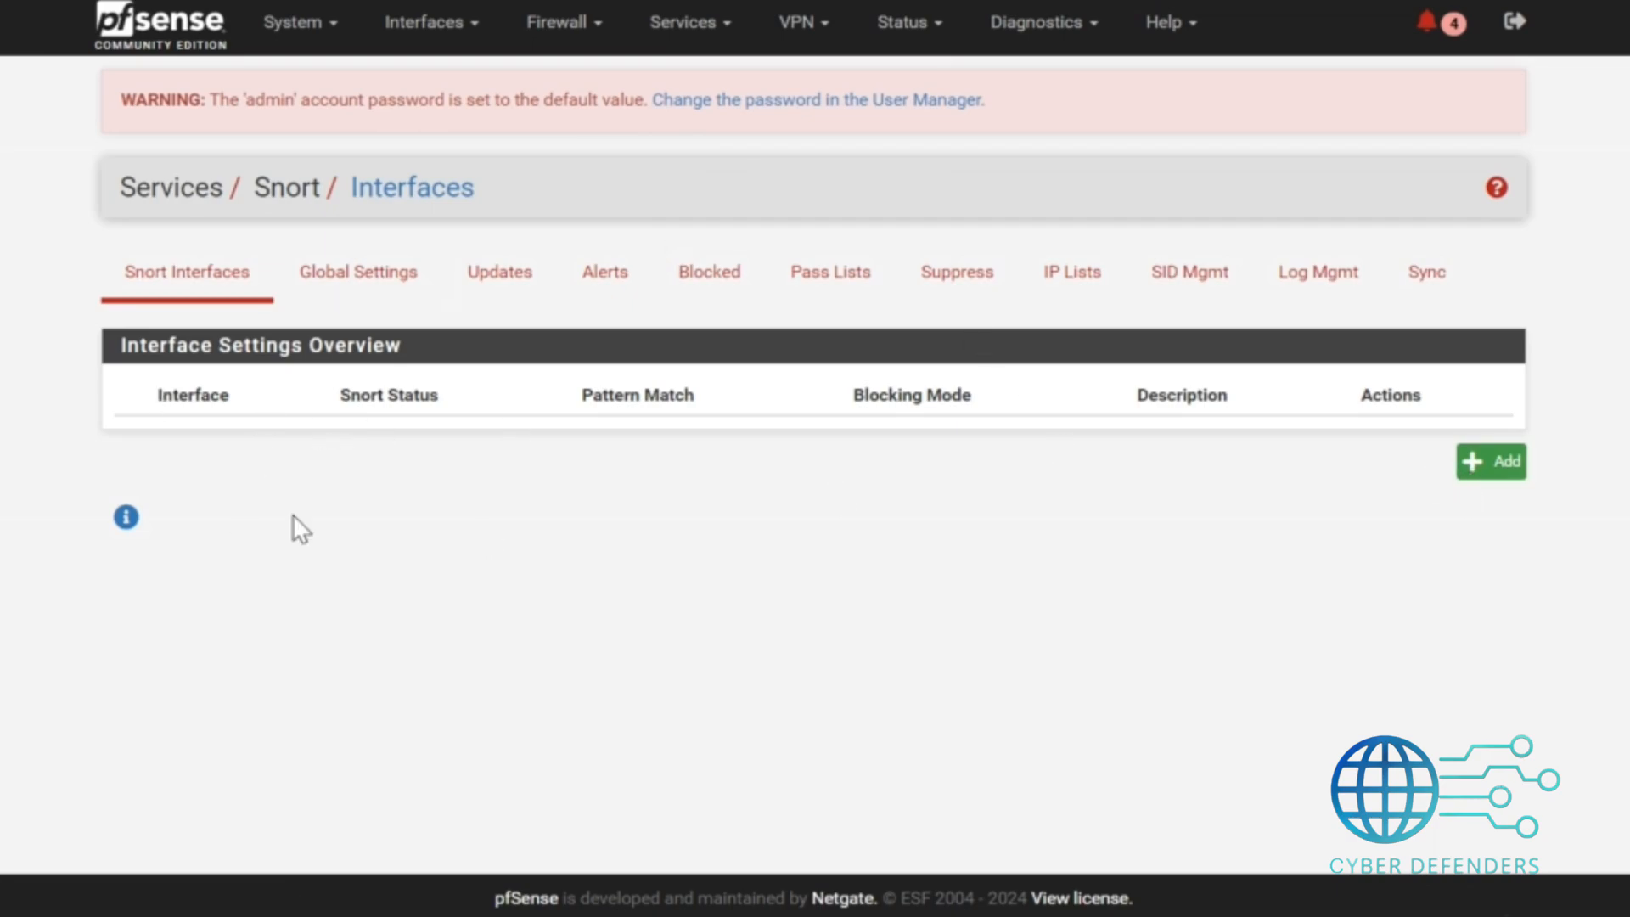
{"action": "left_click", "coordinate": [355, 285]}
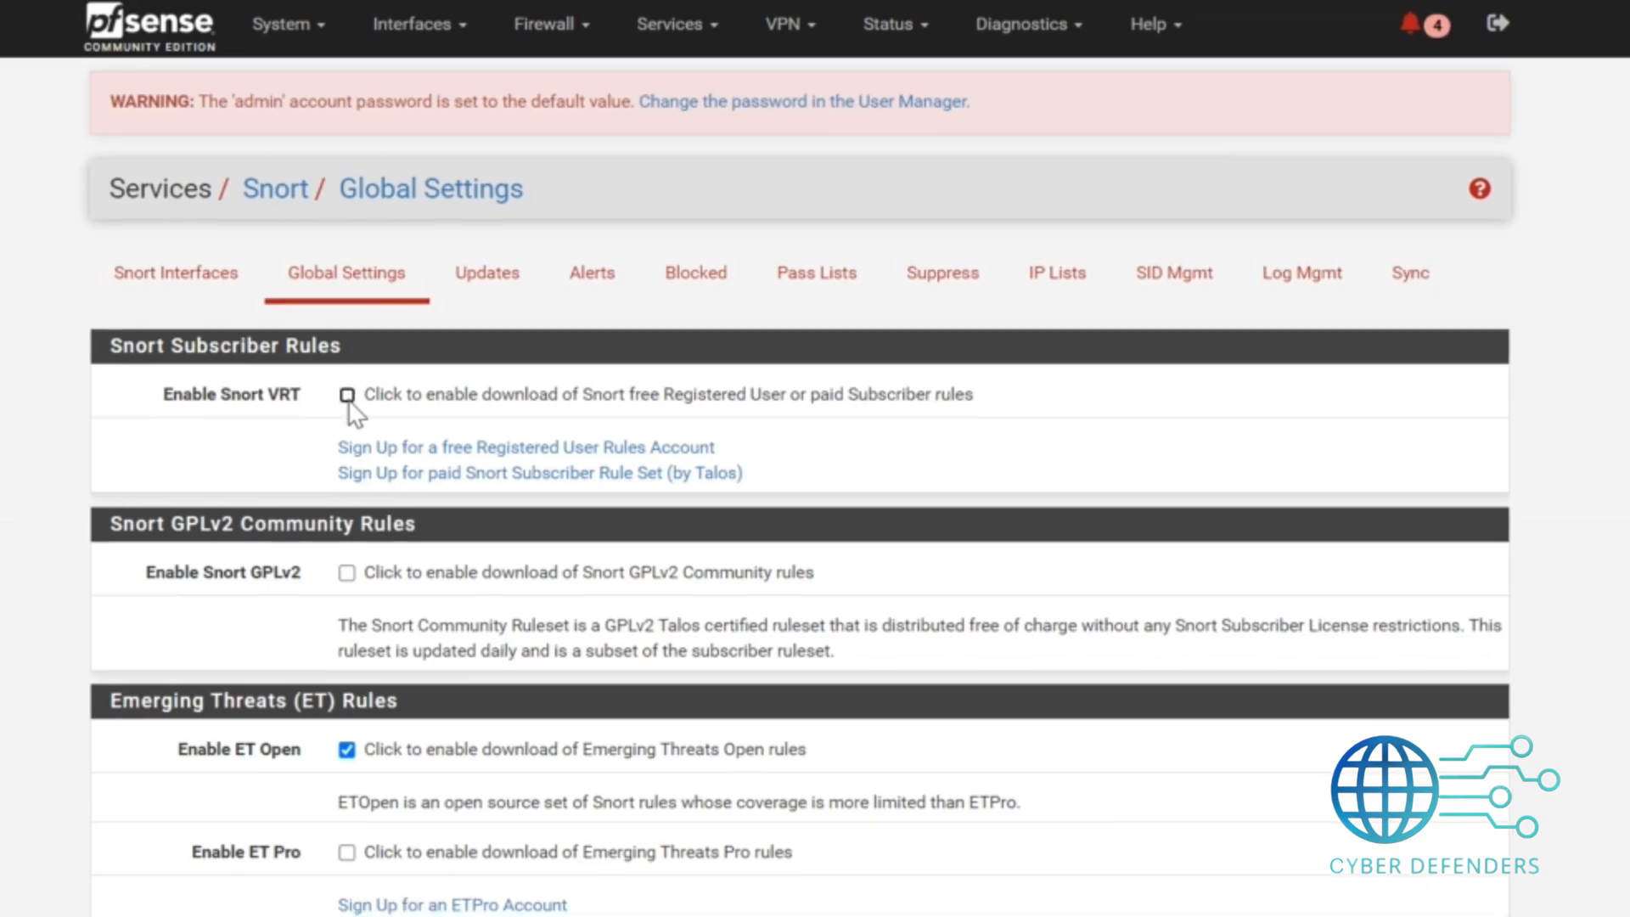
Enable Snort VRT rules download and open the snort.org account sign-in page.
{"action": "left_click", "coordinate": [347, 396]}
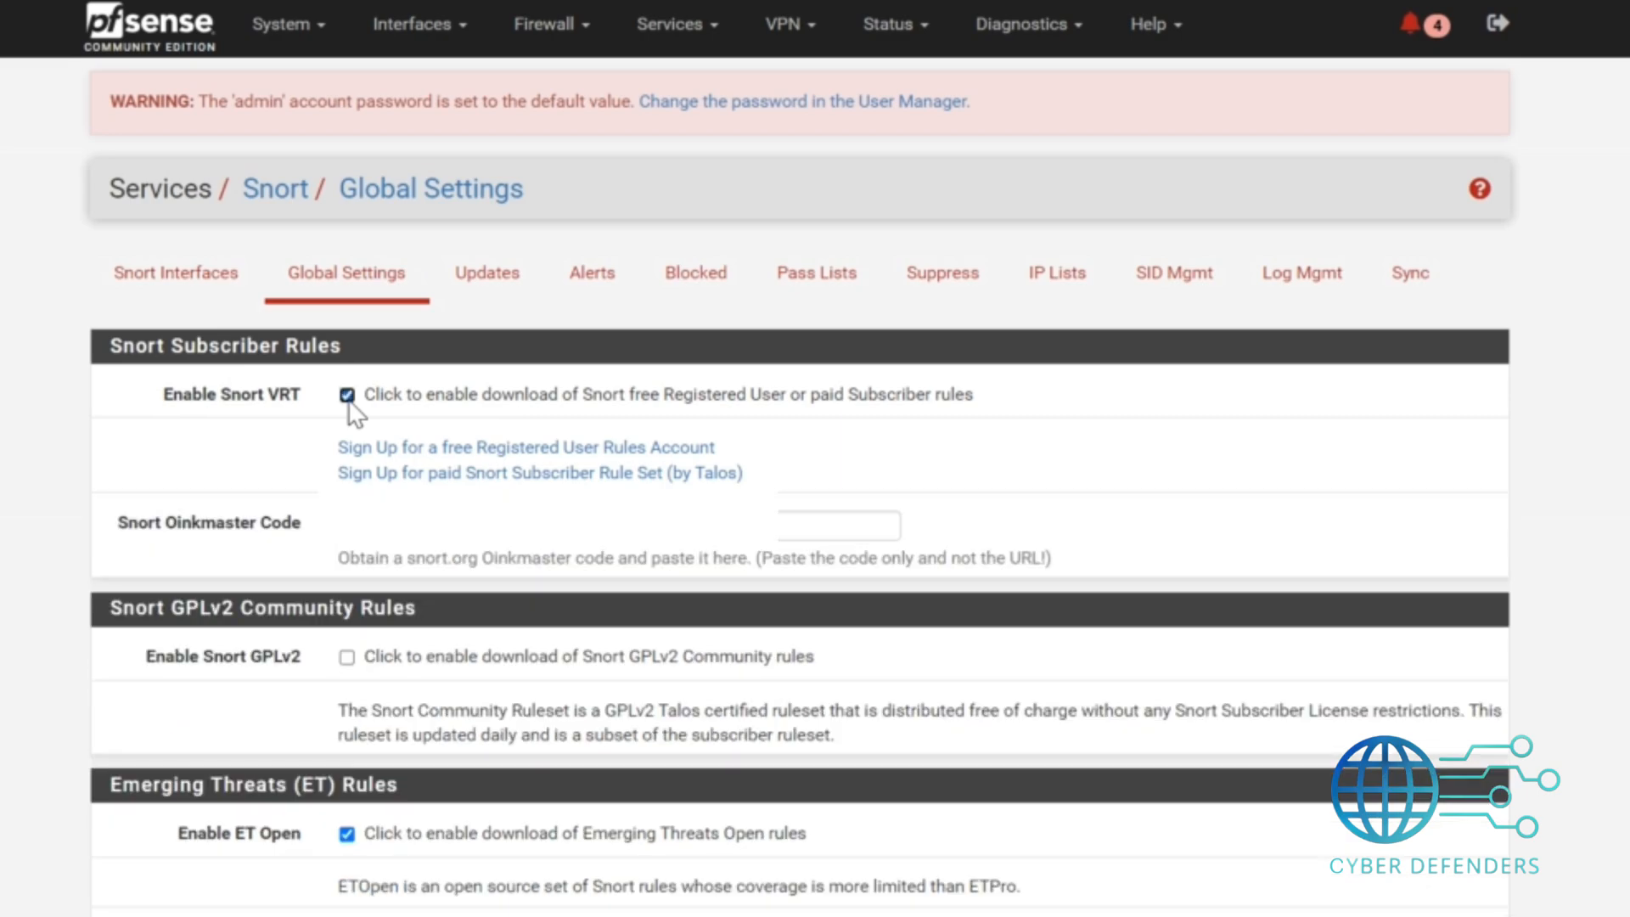
{"action": "left_click", "coordinate": [379, 452]}
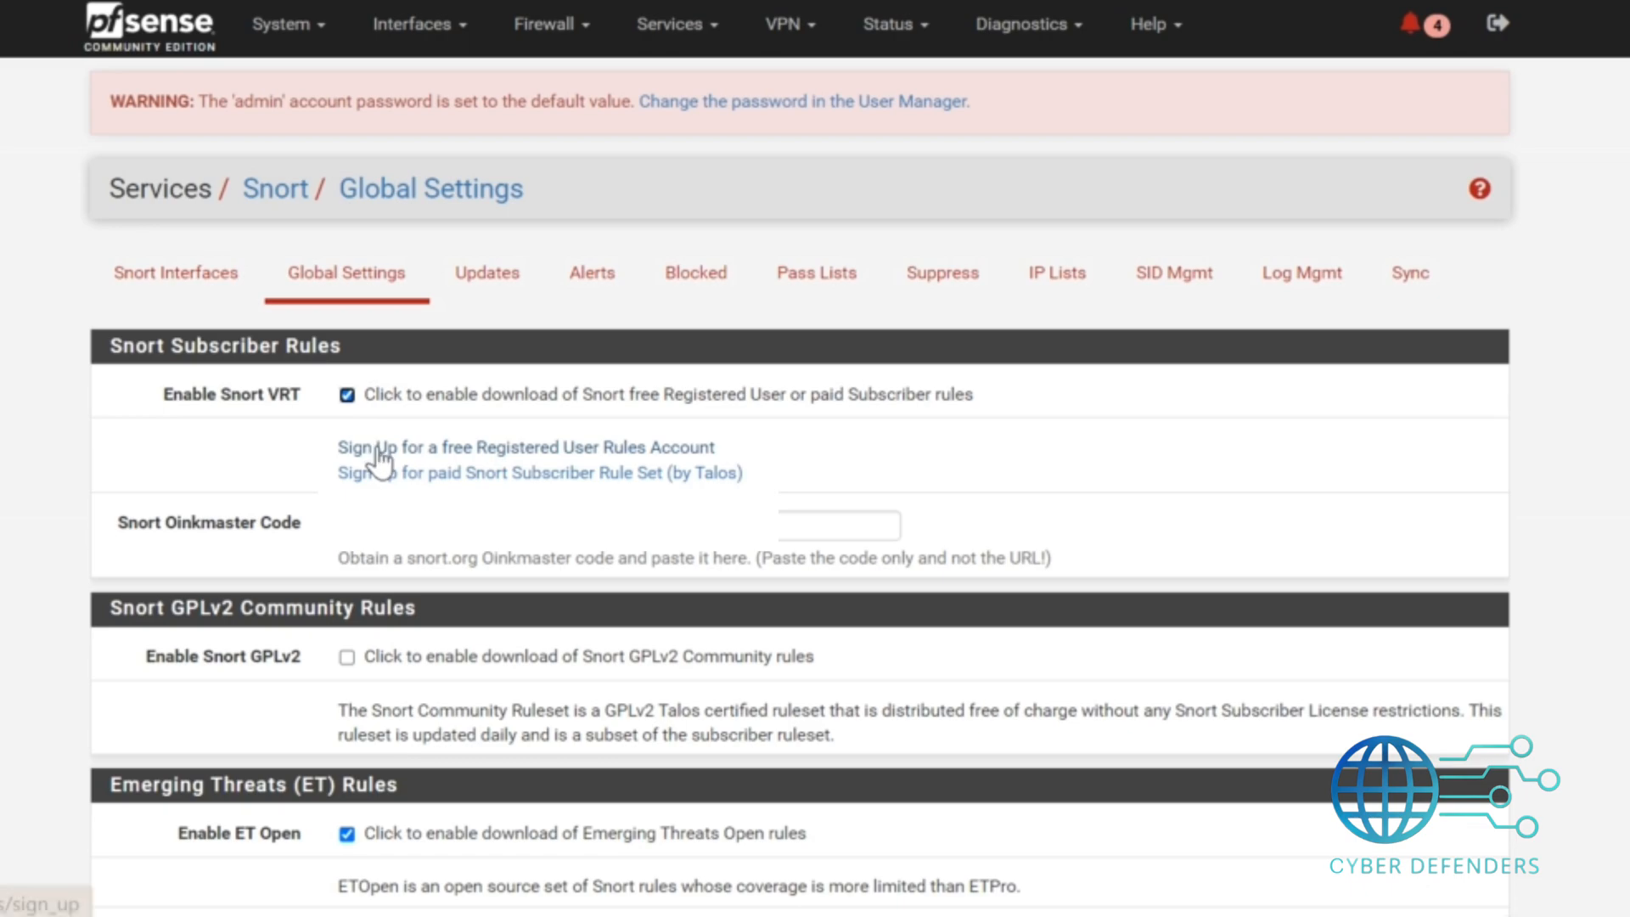
{"action": "left_click", "coordinate": [475, 483]}
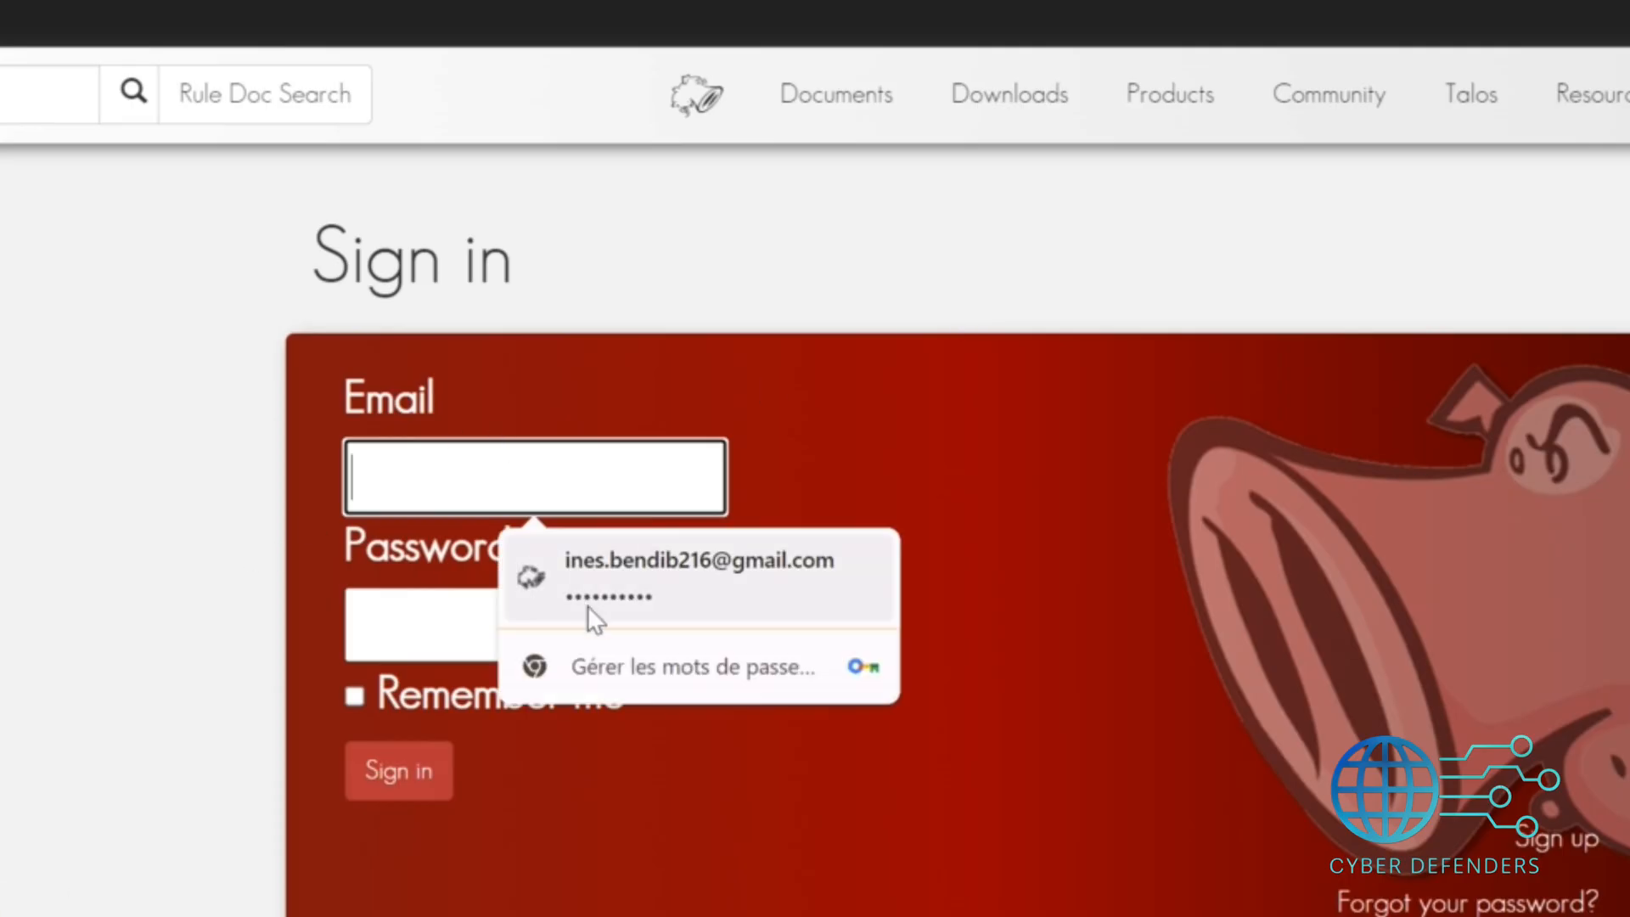
Sign in to snort.org with the saved account credentials and paste the Oinkmaster code into pfSense.
{"action": "left_click", "coordinate": [639, 573]}
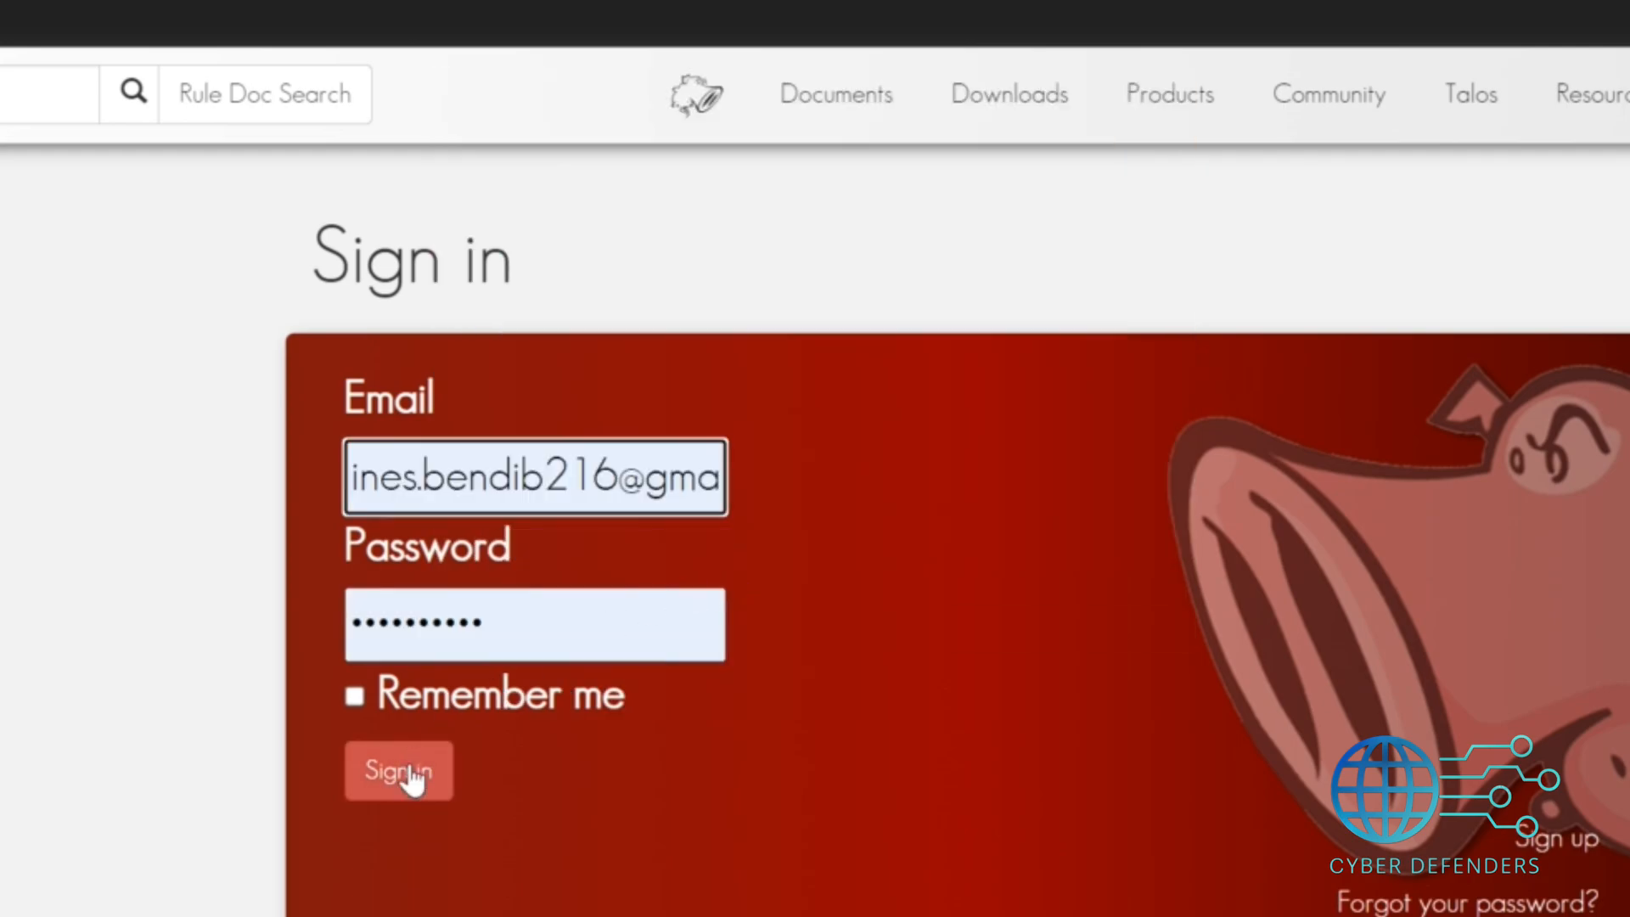
{"action": "left_click", "coordinate": [412, 769]}
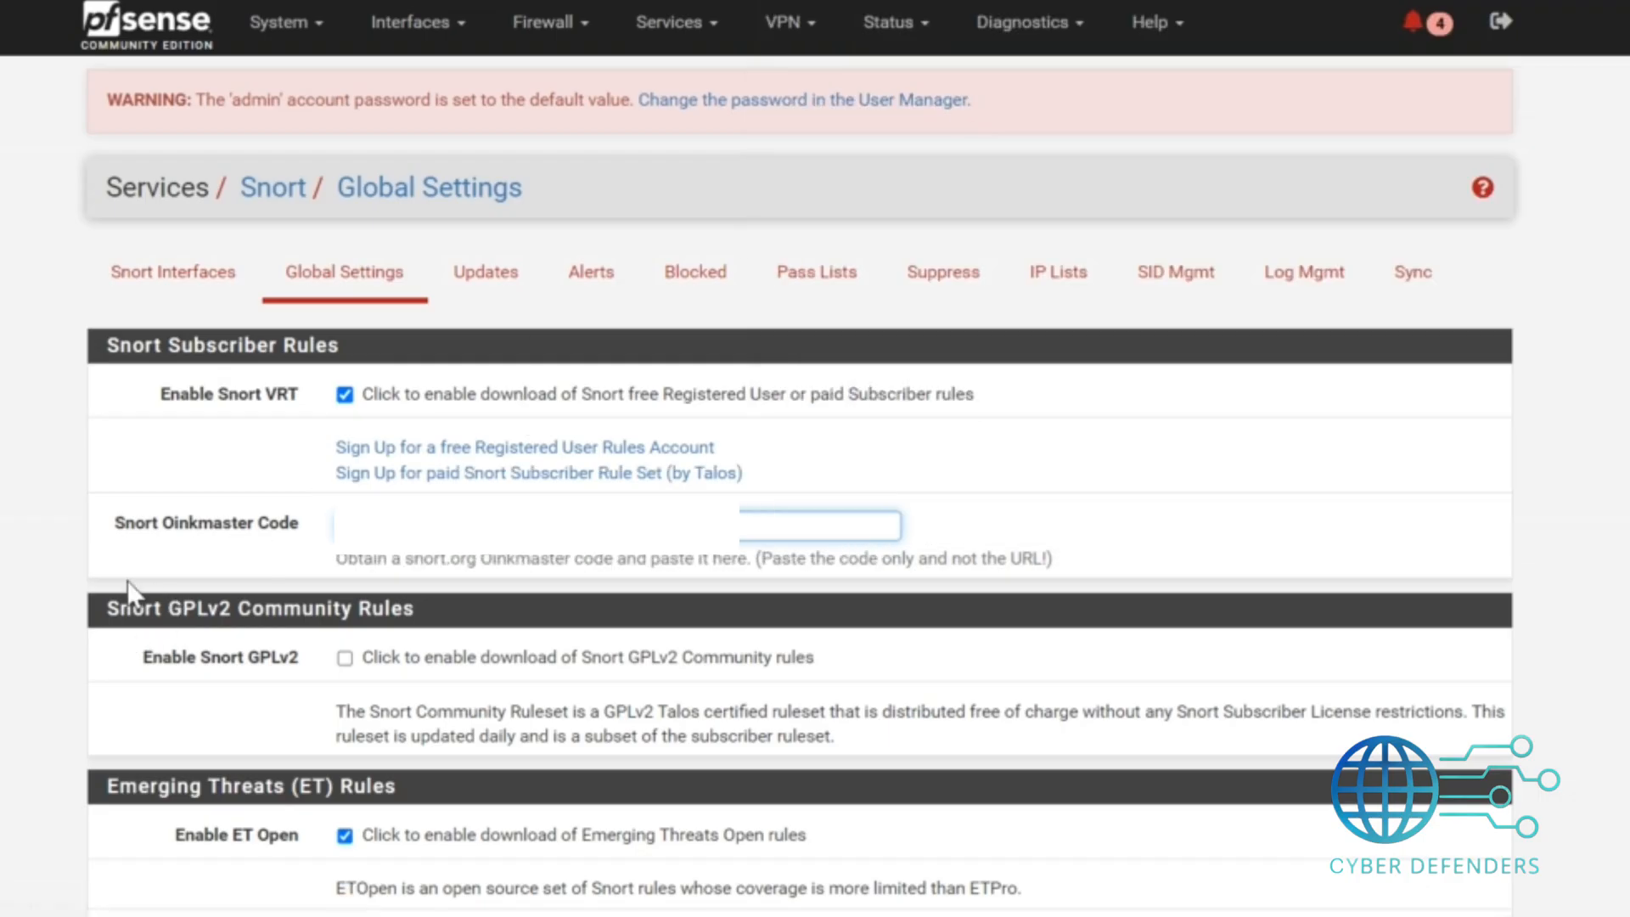
{"action": "left_click_drag", "start_coordinate": [127, 595], "coordinate": [340, 543]}
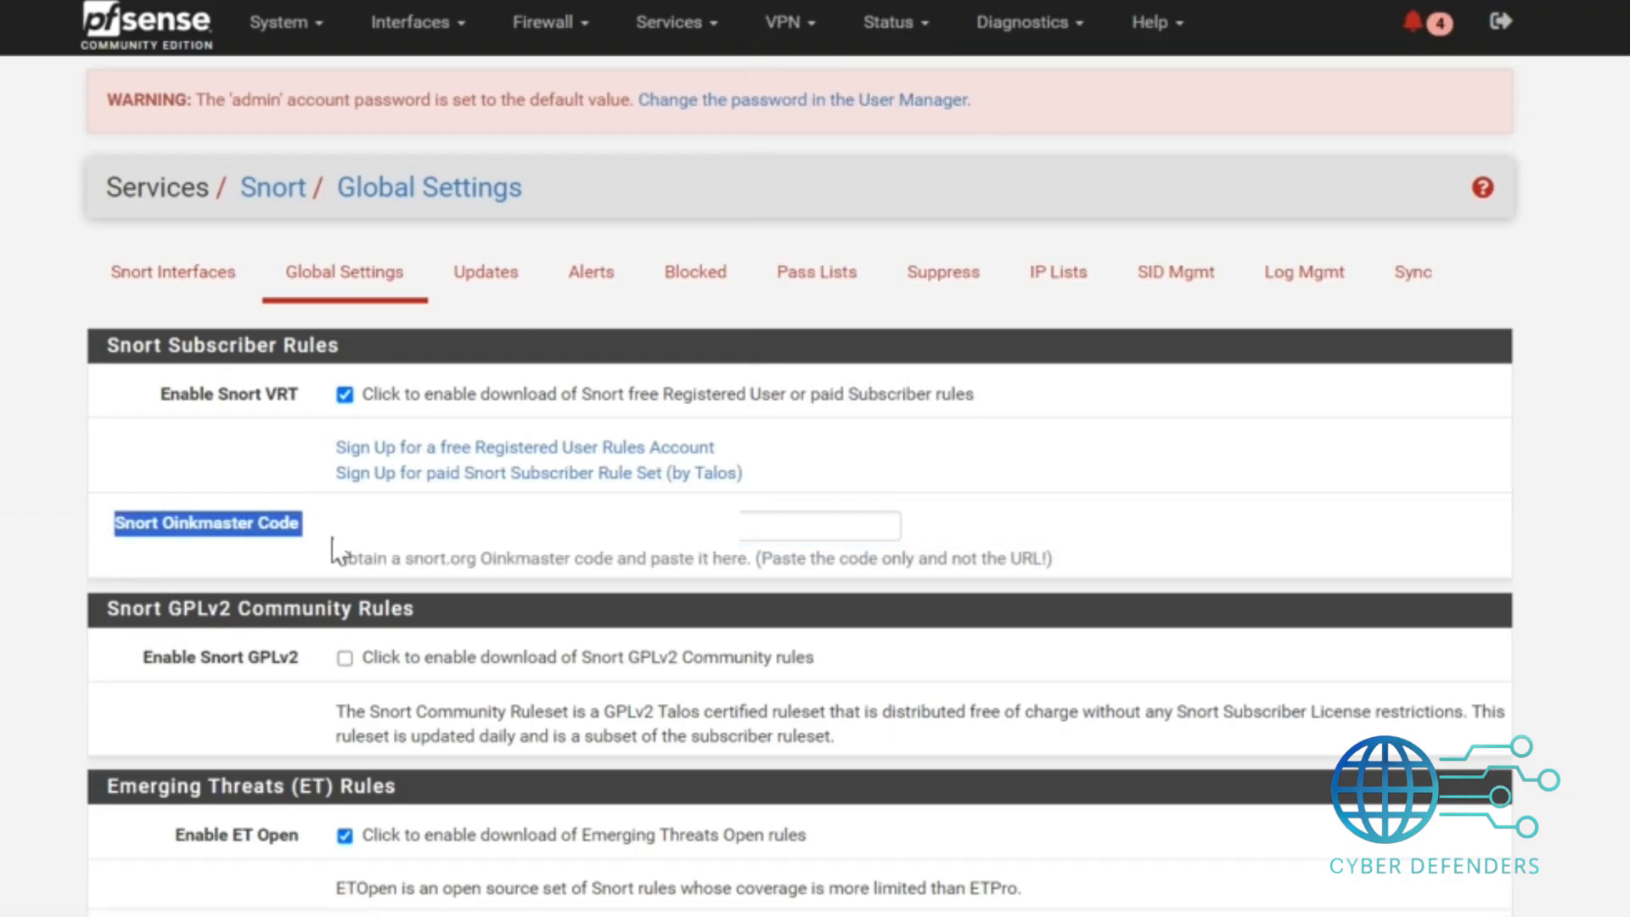
{"action": "scroll", "coordinate": [798, 458], "scroll_direction": "down", "scroll_amount": 6}
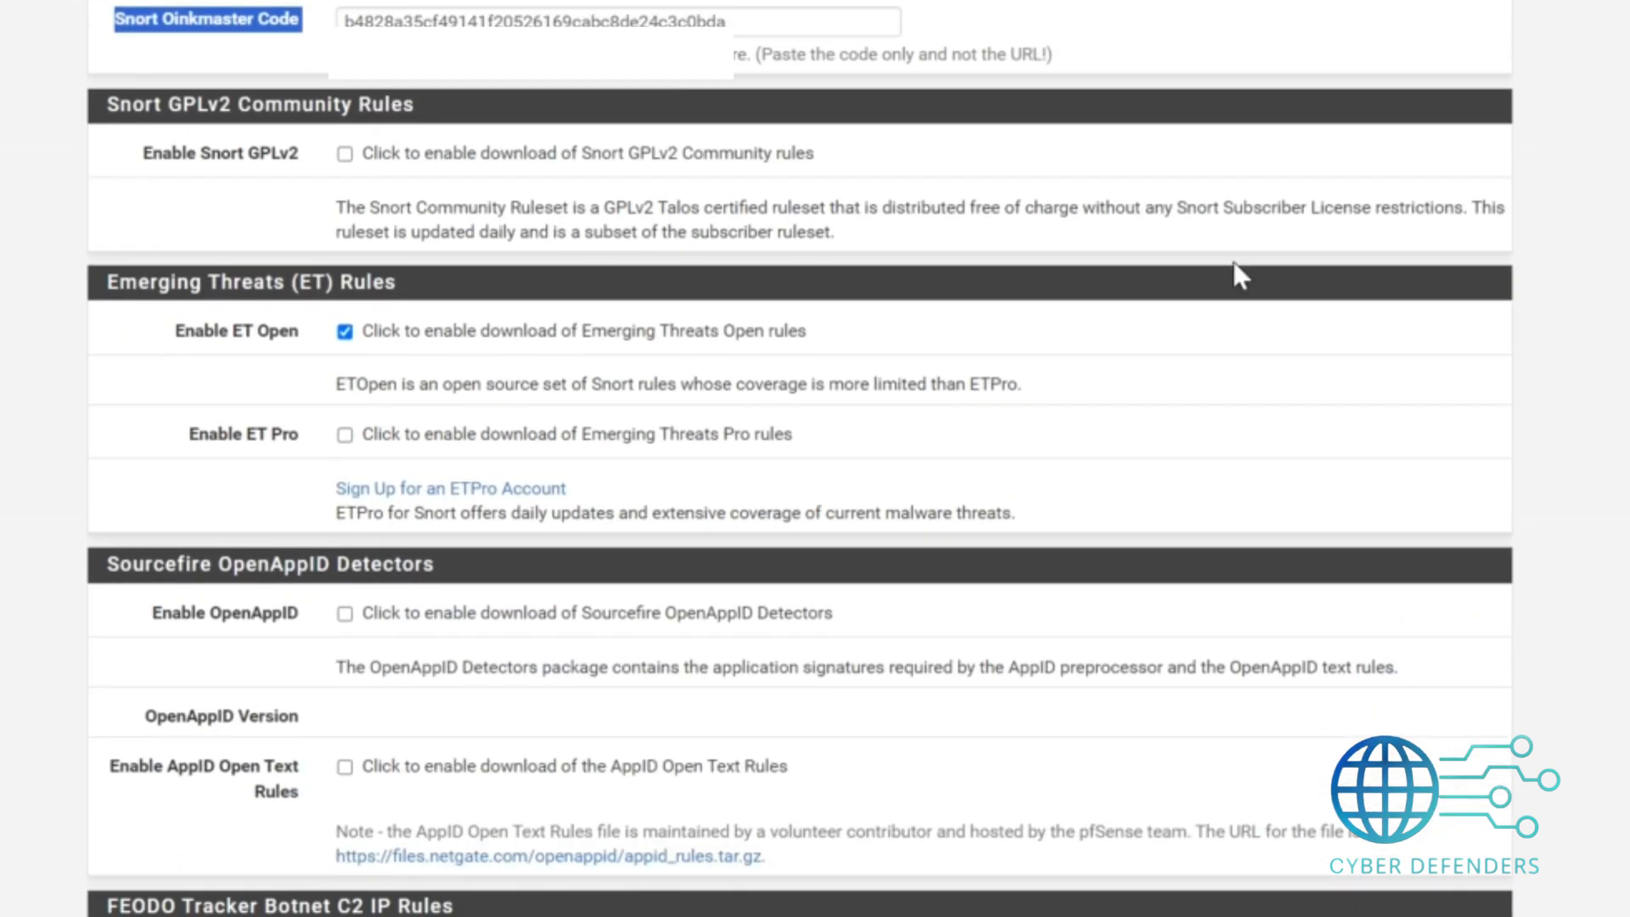
Enable downloads of Snort GPLv2 community rules, Sourcefire OpenAppID detectors and AppID Open Text rules.
{"action": "left_click", "coordinate": [348, 155]}
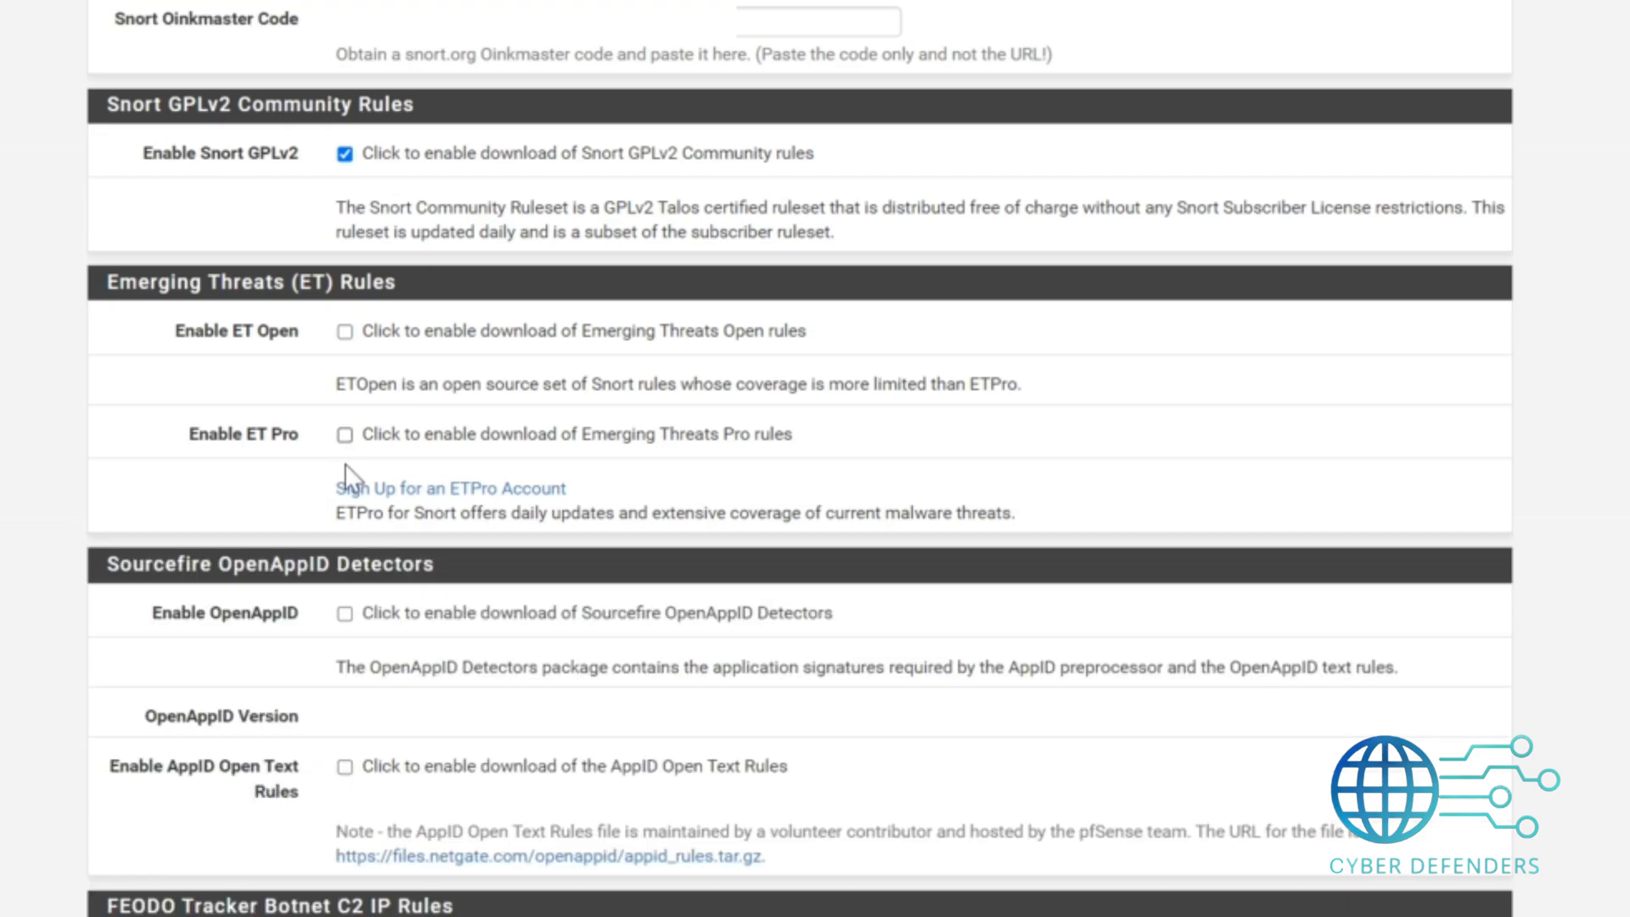
{"action": "left_click", "coordinate": [349, 622]}
{"action": "left_click", "coordinate": [346, 770]}
{"action": "scroll", "coordinate": [798, 459], "scroll_direction": "down", "scroll_amount": 10}
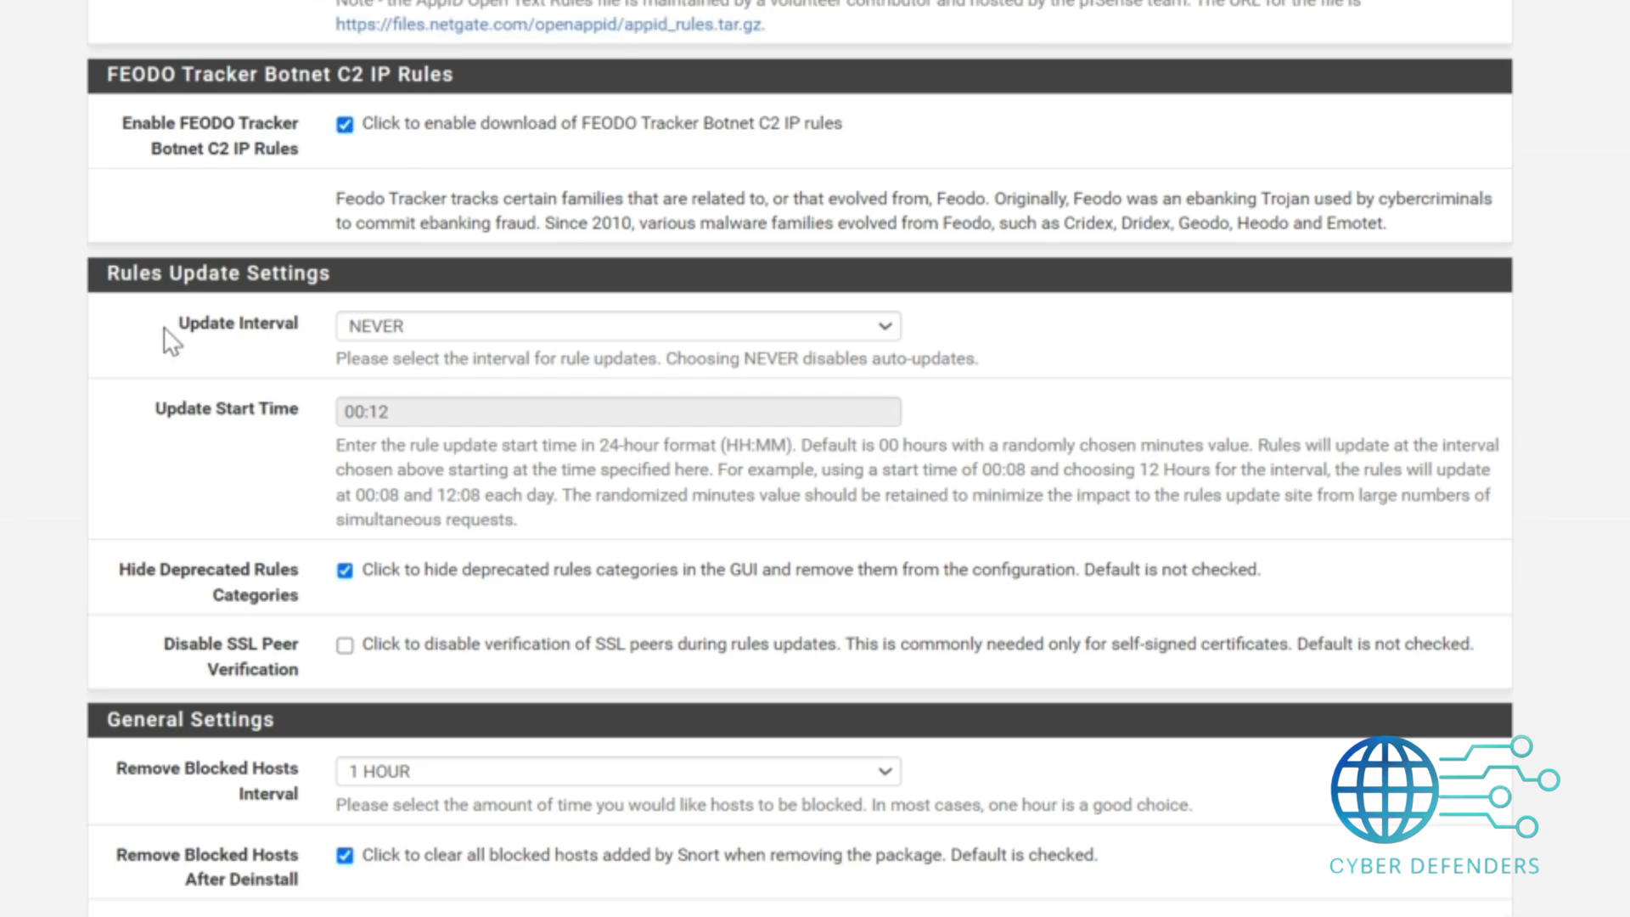
Set the rules update interval to 7 DAYS and the update start time to 00:00.
{"action": "left_click_drag", "start_coordinate": [190, 330], "coordinate": [283, 373]}
{"action": "left_click", "coordinate": [523, 326]}
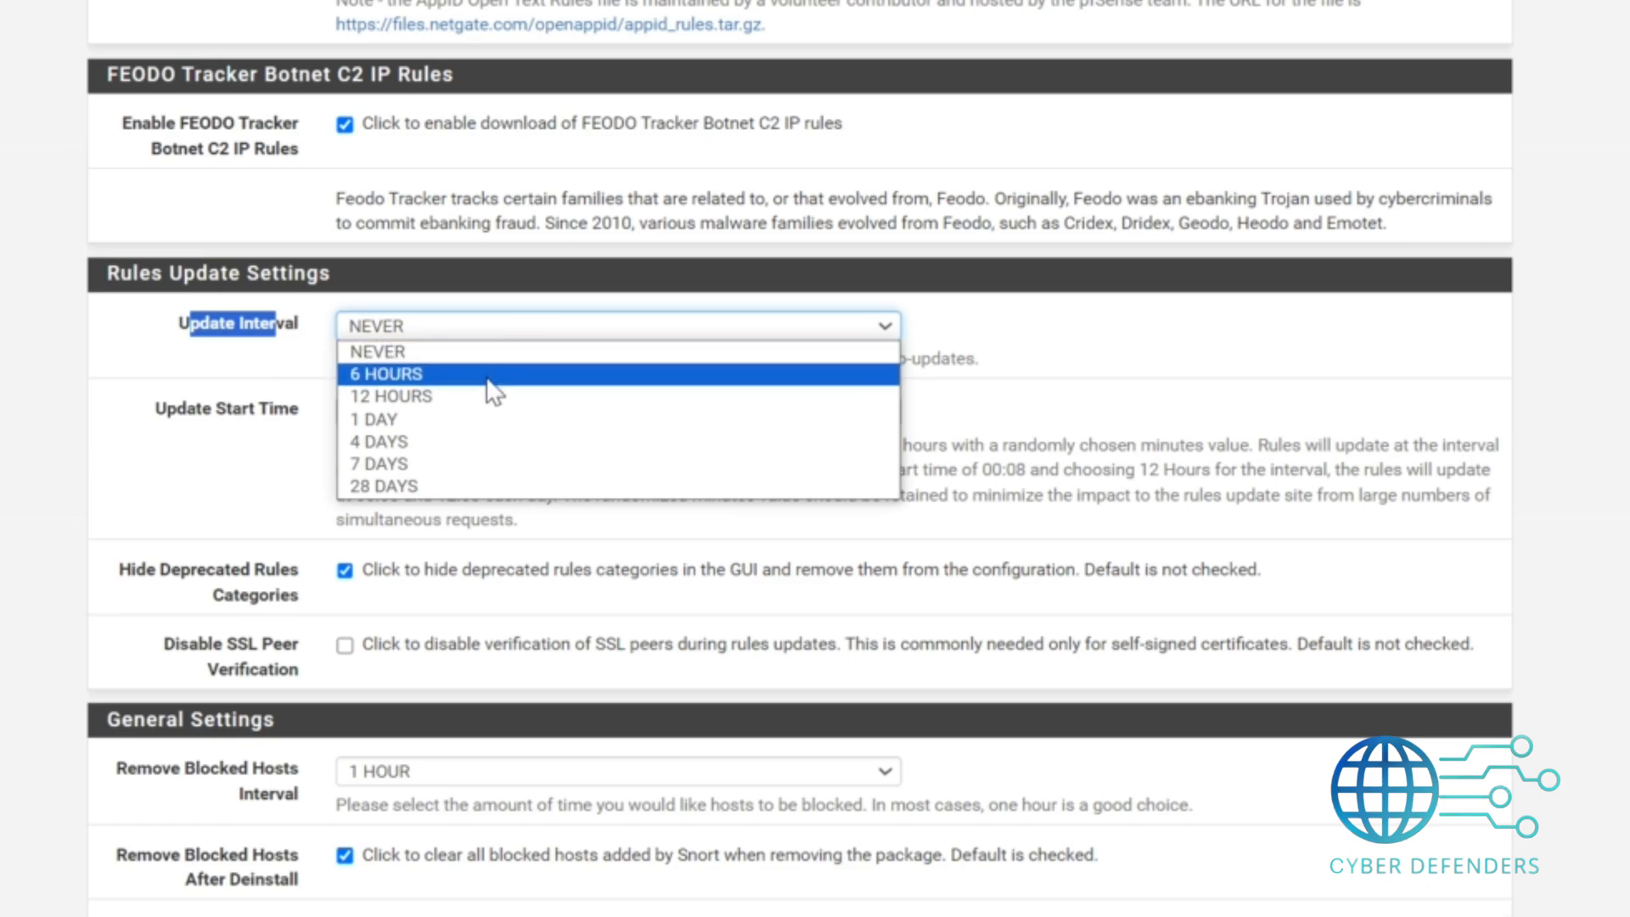
{"action": "left_click", "coordinate": [450, 466]}
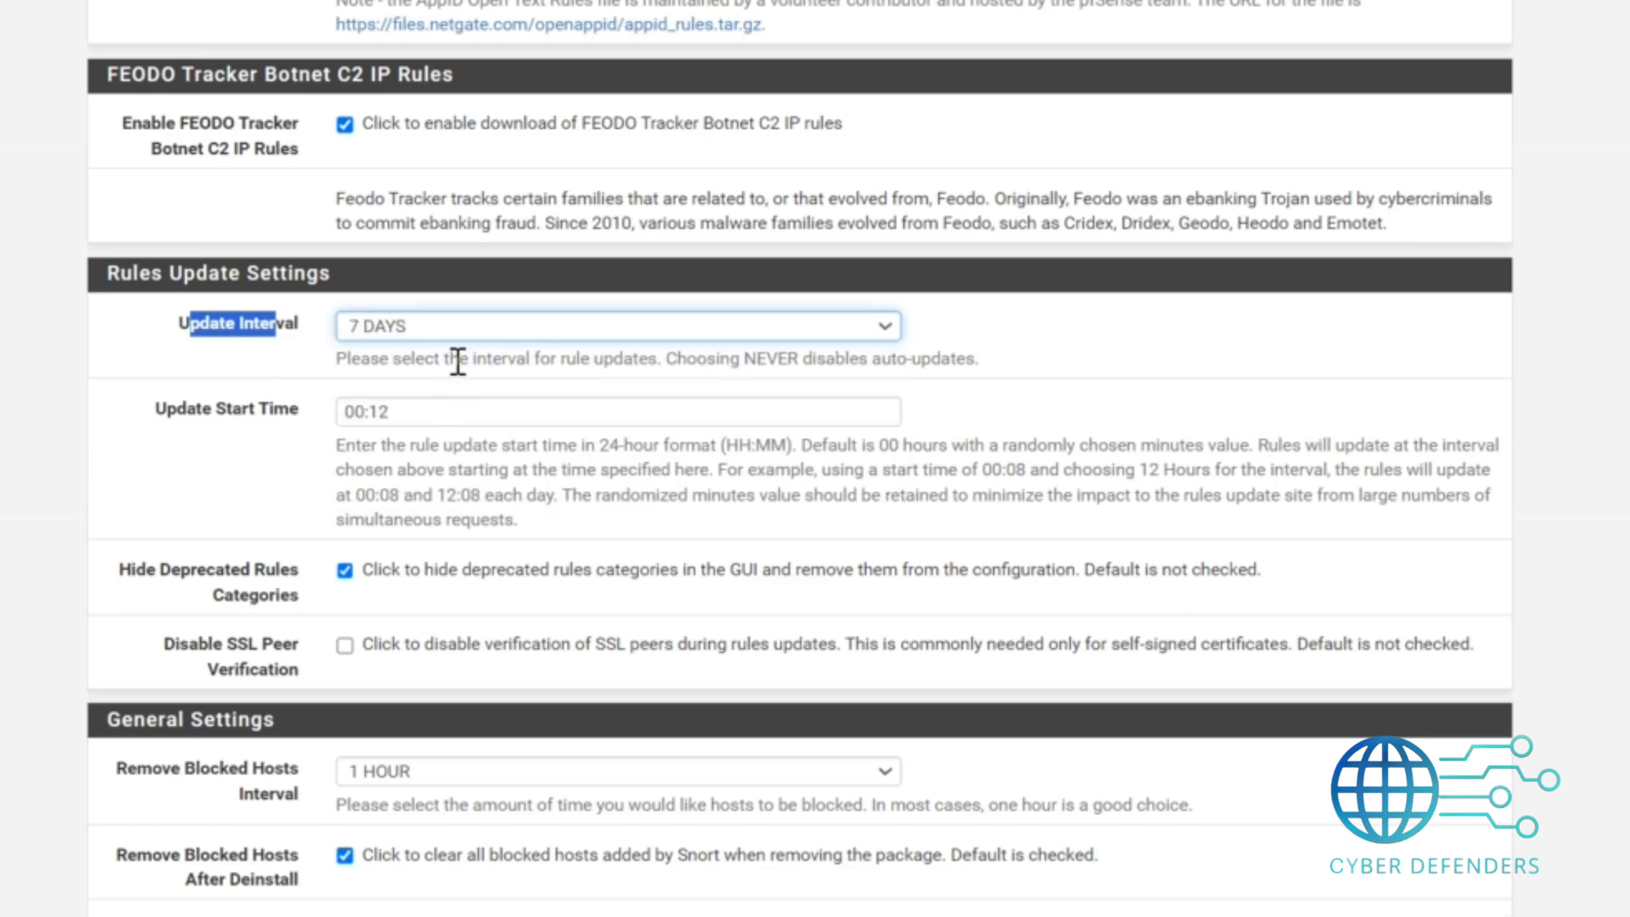
{"action": "left_click_drag", "start_coordinate": [398, 413], "coordinate": [323, 416]}
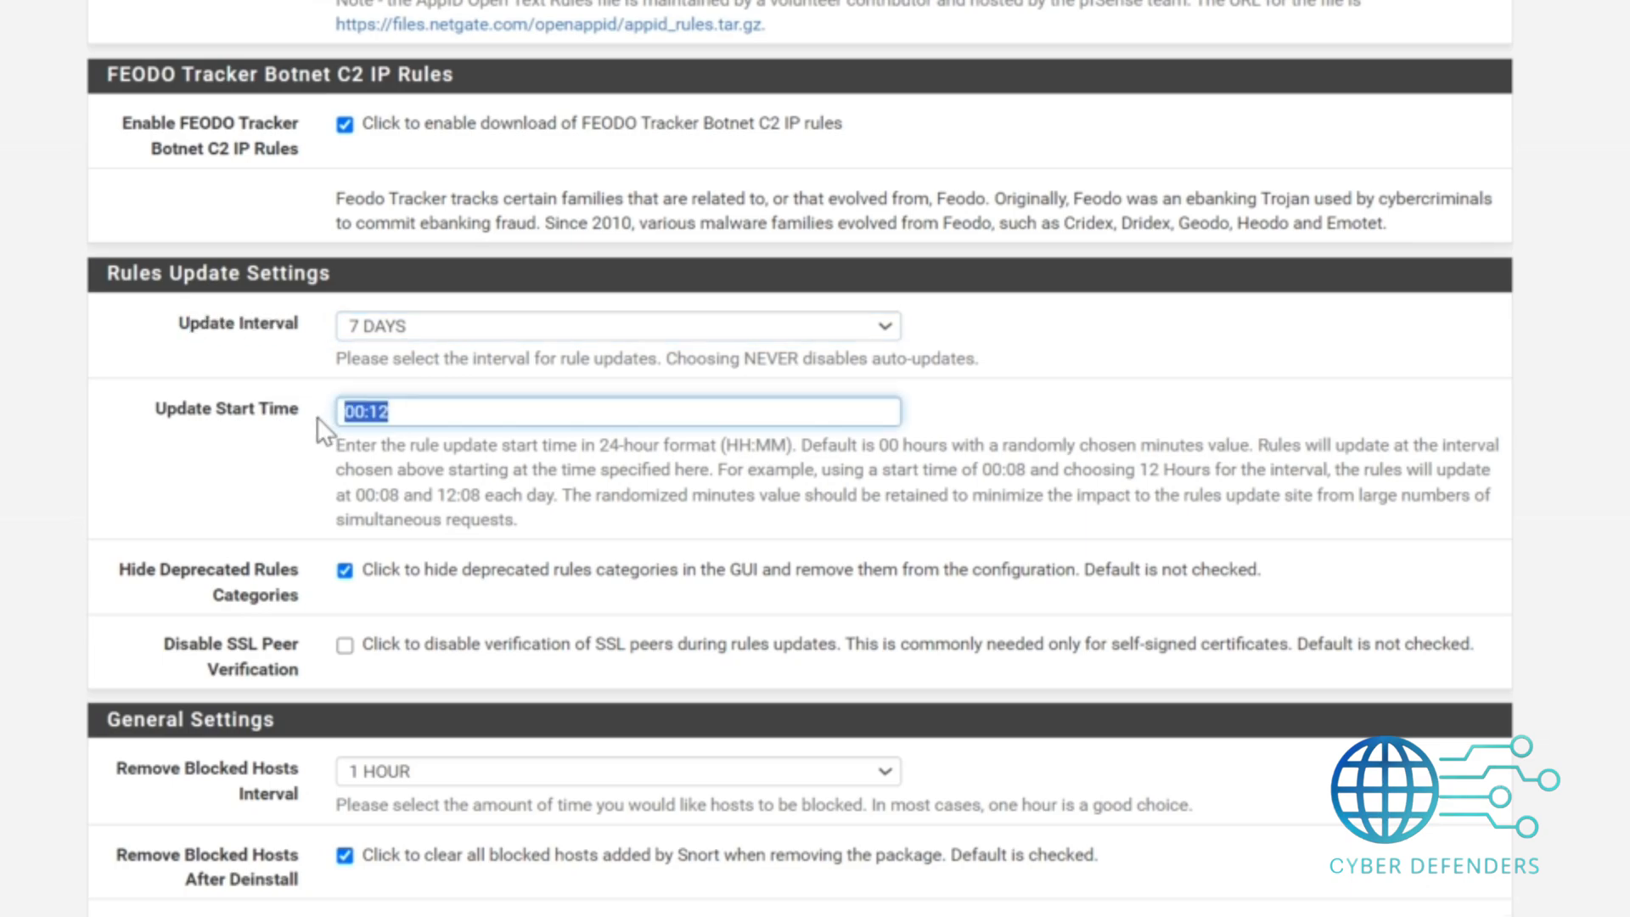
{"action": "left_click", "coordinate": [391, 414]}
{"action": "key", "text": "BackSpace"}
{"action": "key", "text": "BackSpace"}
{"action": "type", "text": "00"}
Set the Remove Blocked Hosts Interval to 1 DAY and save the Snort global settings.
{"action": "scroll", "coordinate": [603, 717], "scroll_direction": "down", "scroll_amount": 3}
{"action": "left_click", "coordinate": [522, 470]}
{"action": "left_click", "coordinate": [480, 655]}
{"action": "left_click_drag", "start_coordinate": [116, 463], "coordinate": [339, 499]}
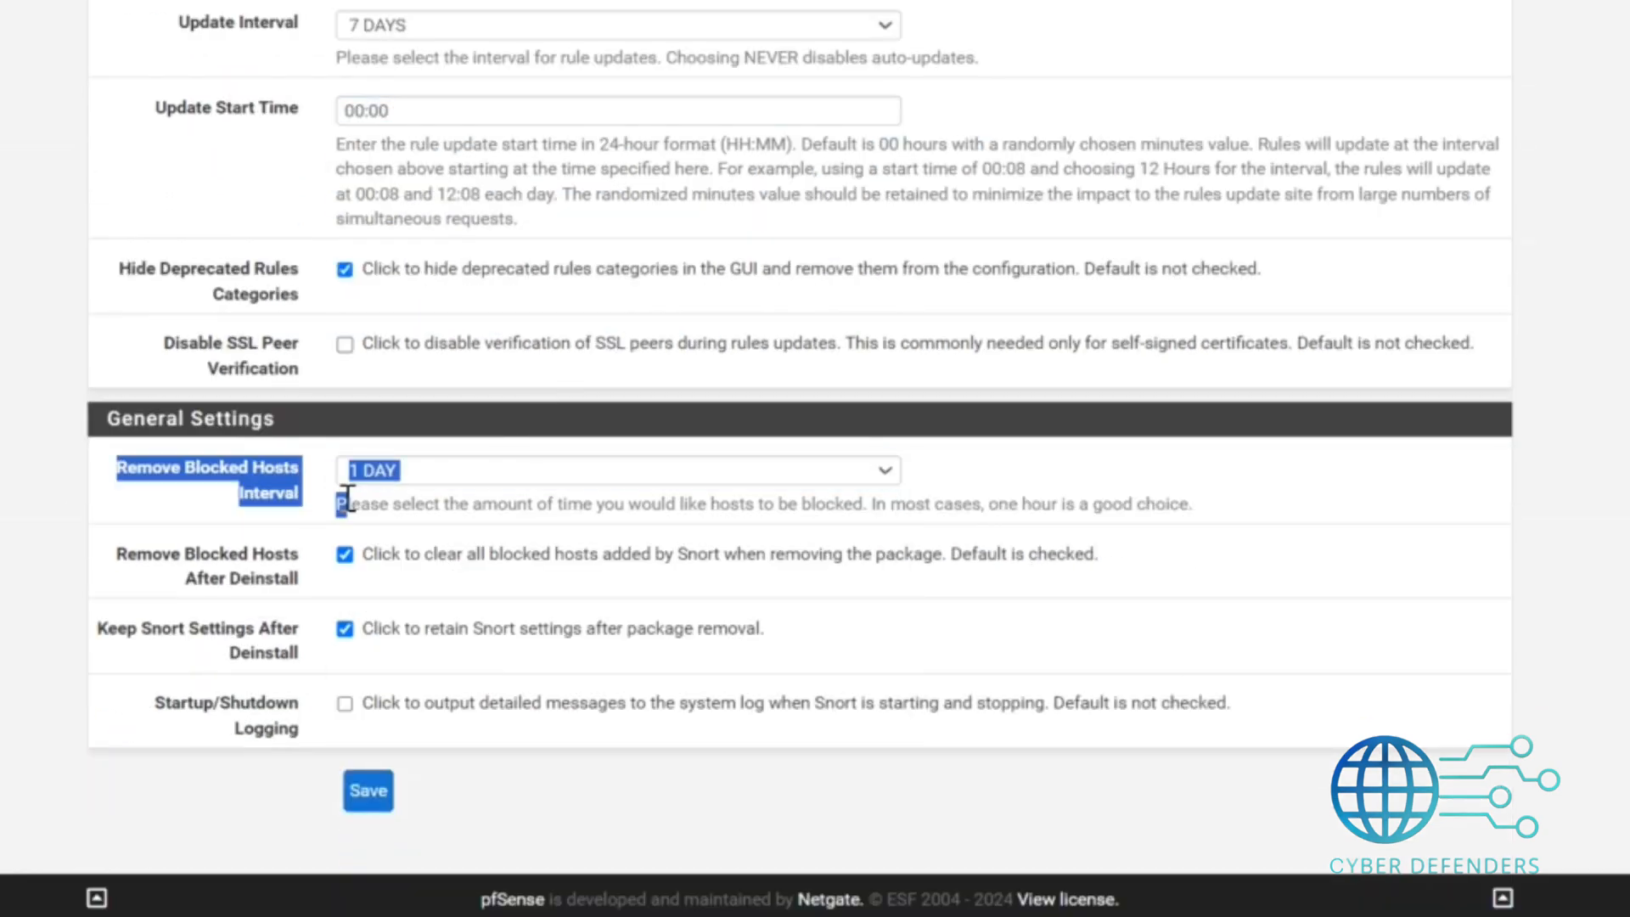
{"action": "left_click", "coordinate": [145, 484]}
{"action": "left_click", "coordinate": [368, 790]}
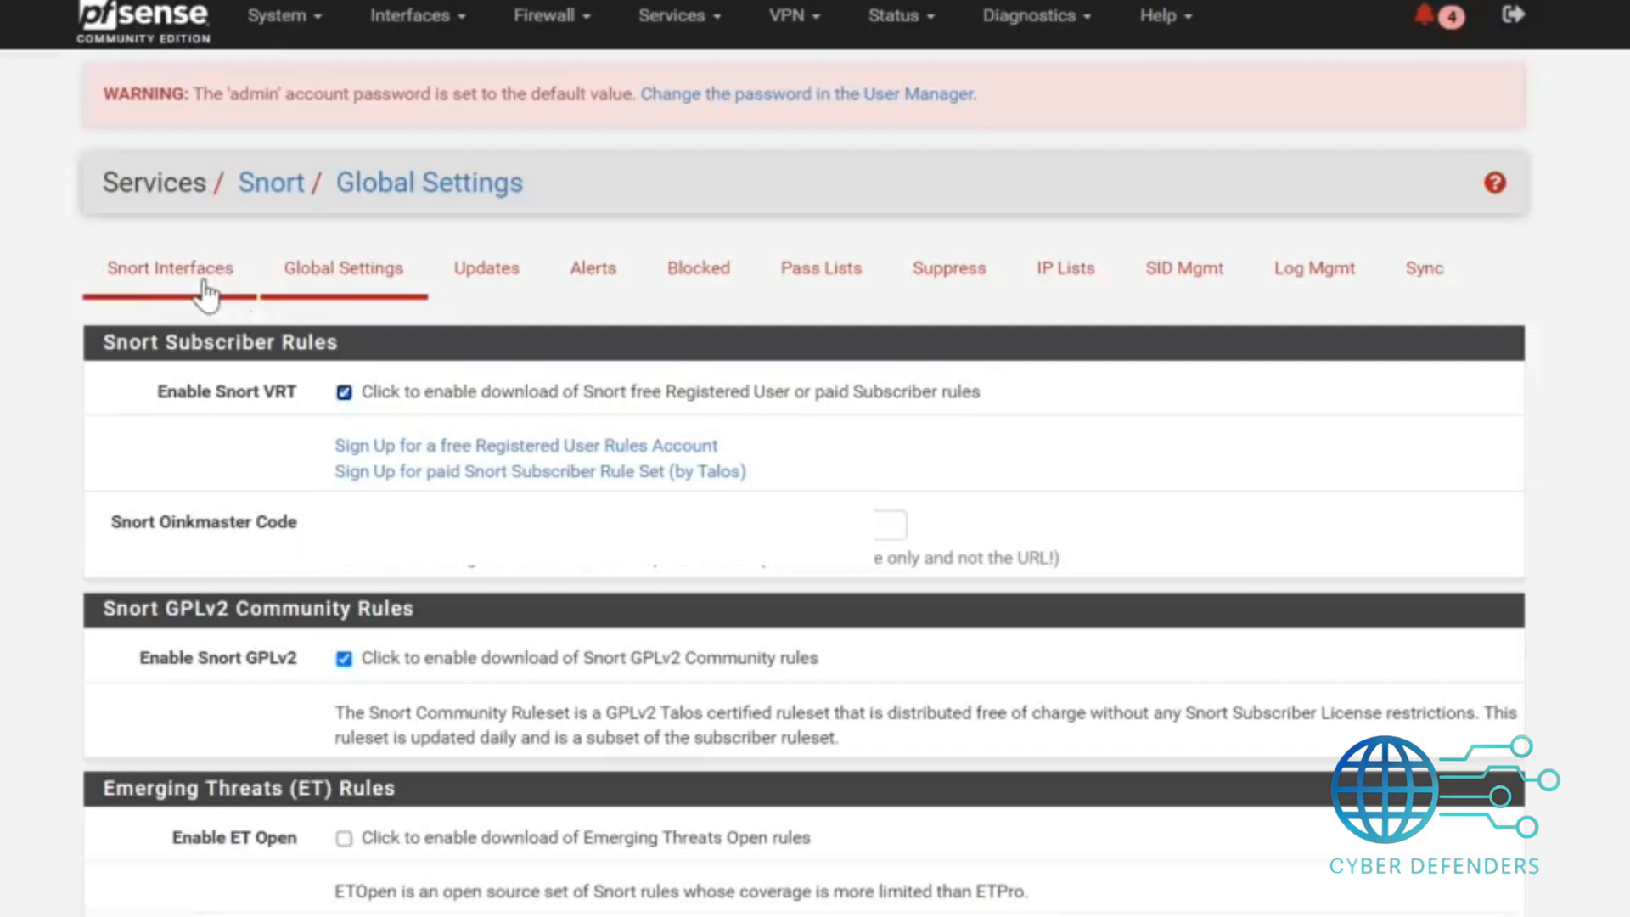
Add a Snort interface on WAN, set Which IP to Block to SRC, and save it.
{"action": "left_click", "coordinate": [206, 293]}
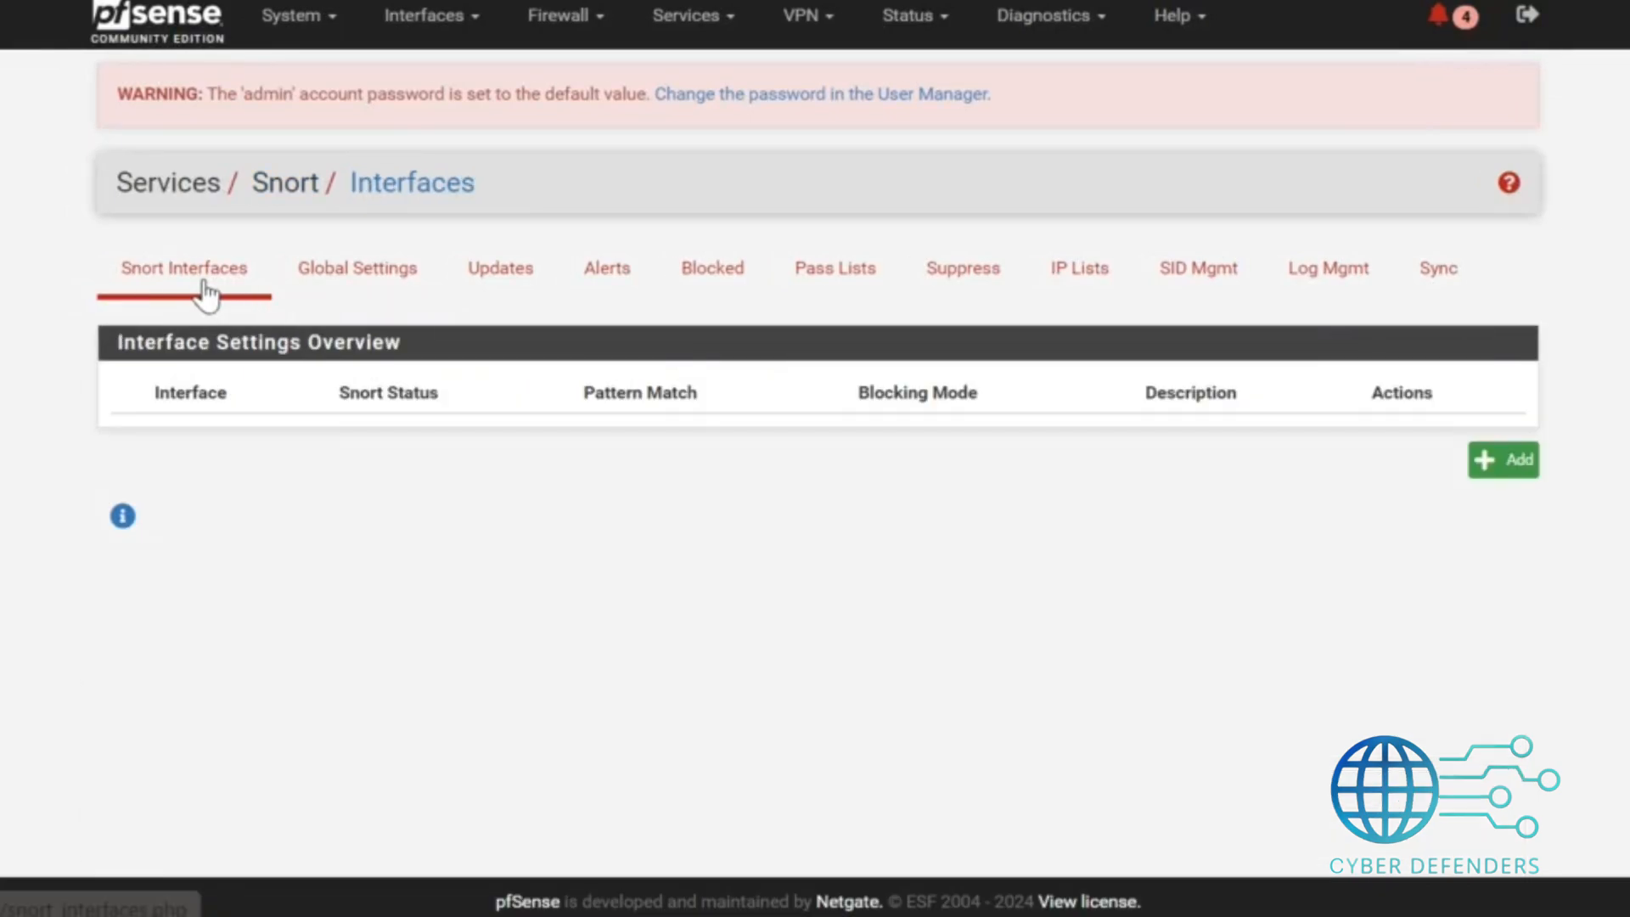
{"action": "left_click", "coordinate": [1482, 463]}
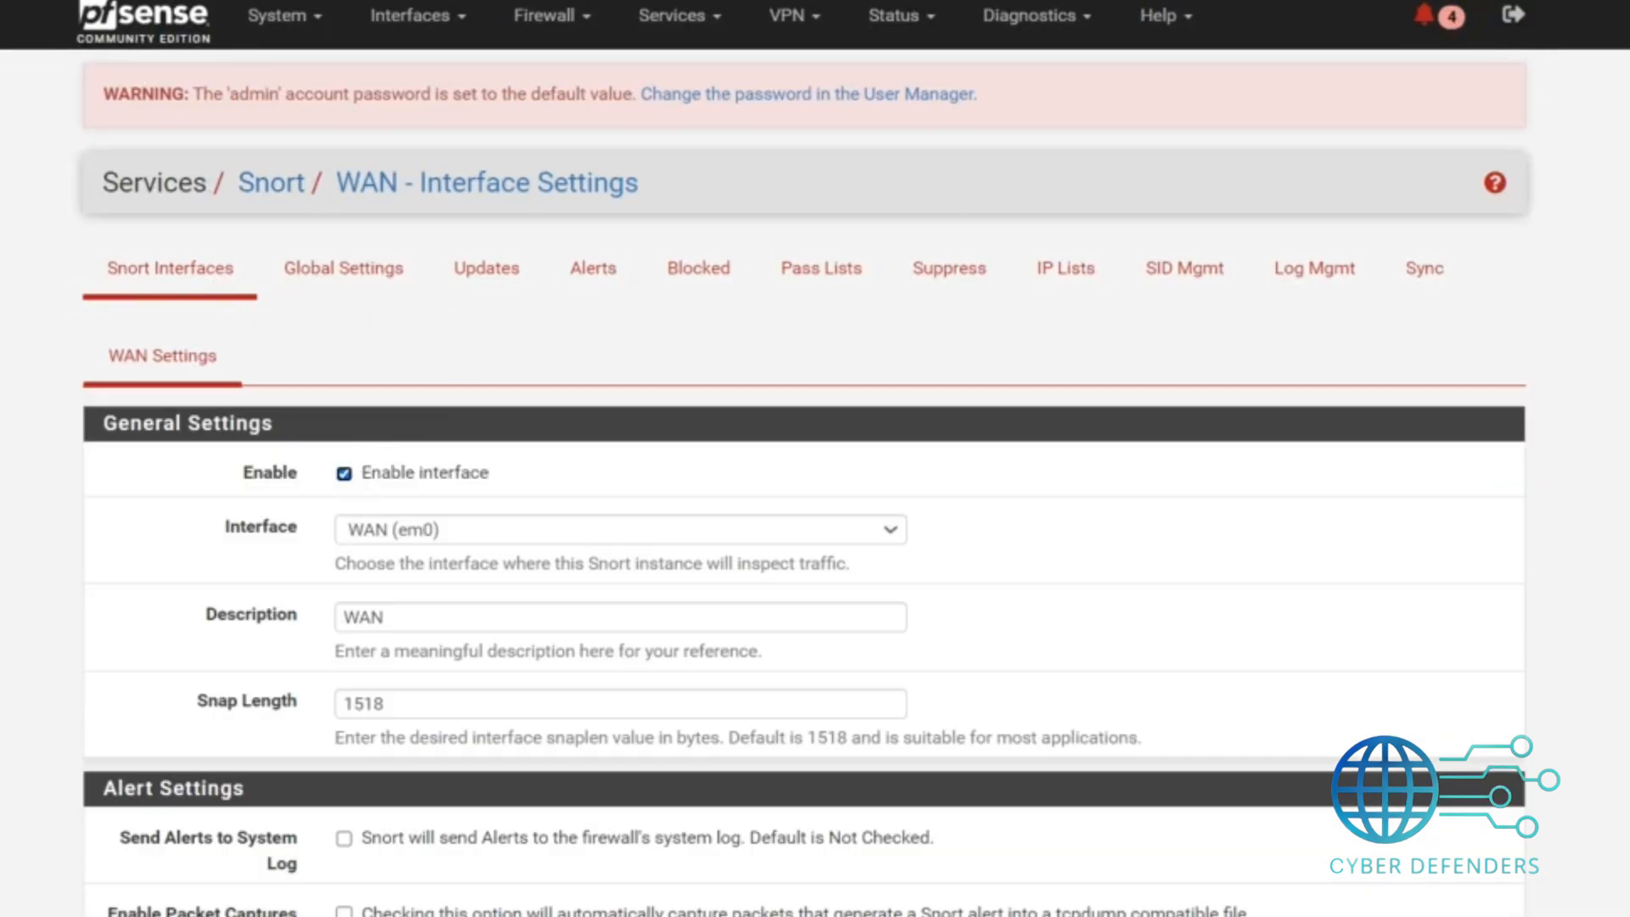
{"action": "scroll", "coordinate": [357, 497], "scroll_direction": "down", "scroll_amount": 7}
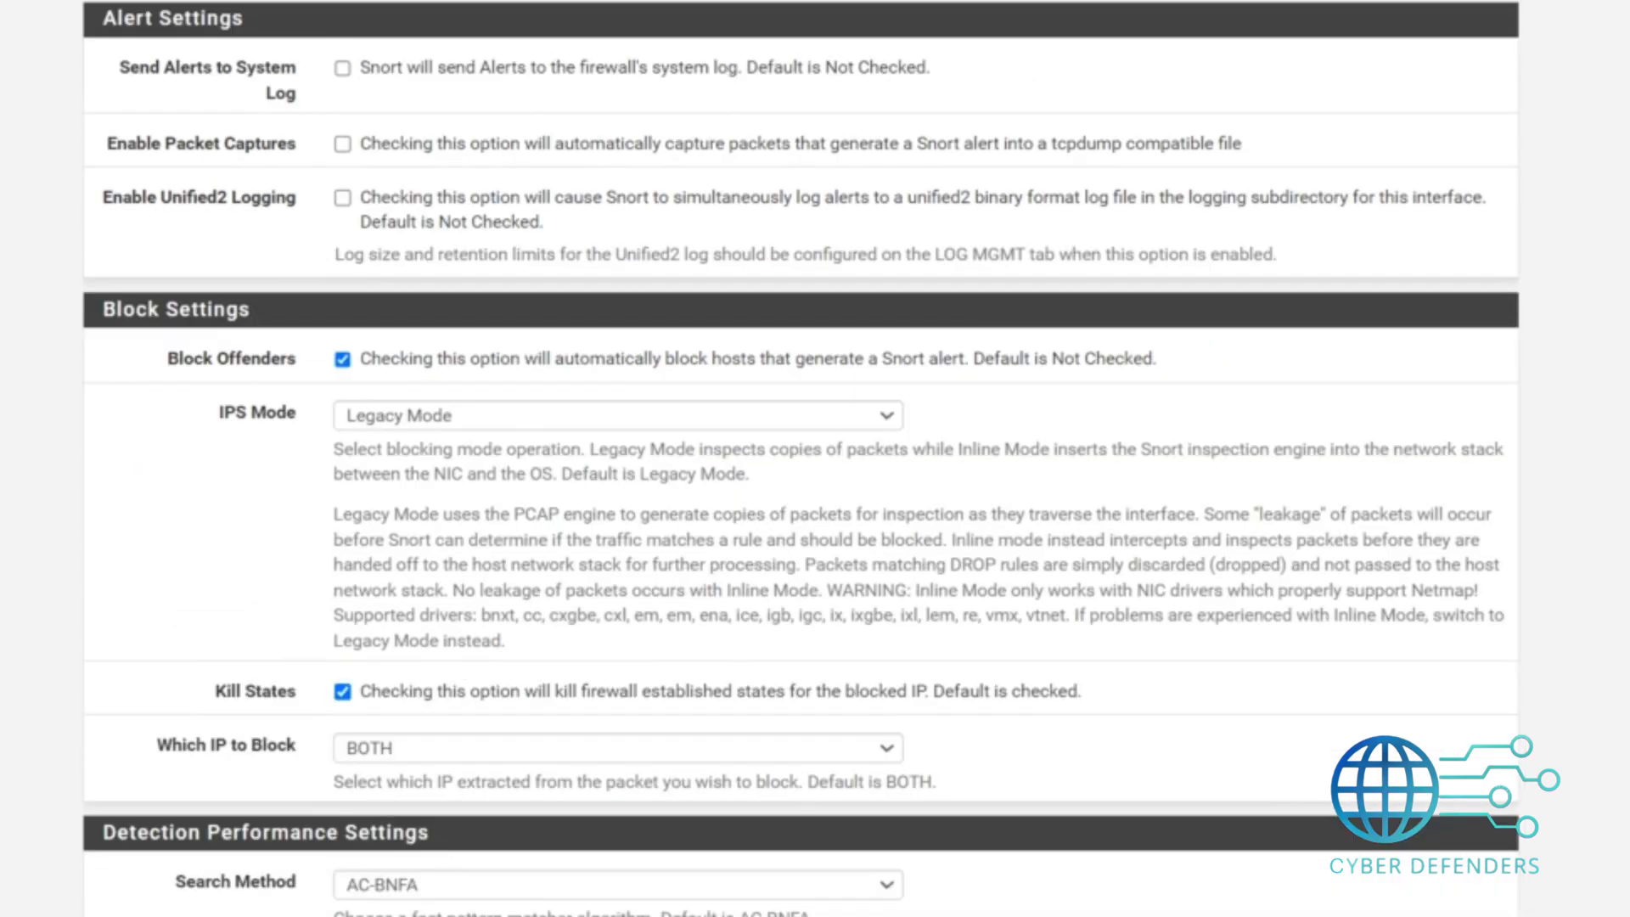
{"action": "scroll", "coordinate": [802, 458], "scroll_direction": "down", "scroll_amount": 3}
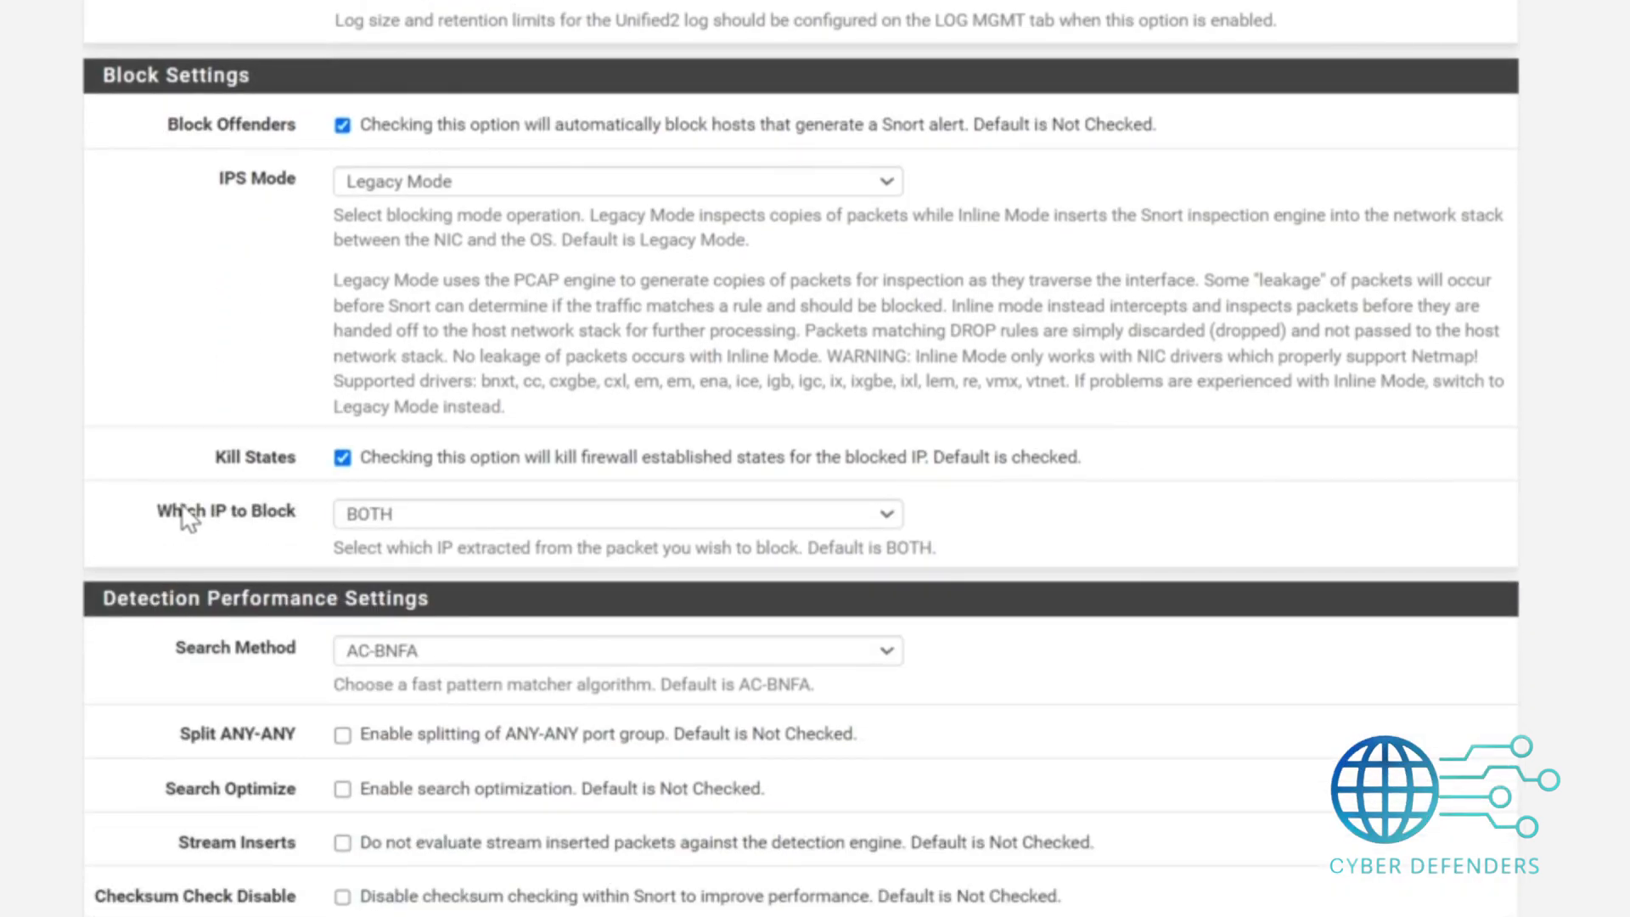
{"action": "left_click_drag", "start_coordinate": [153, 512], "coordinate": [307, 544]}
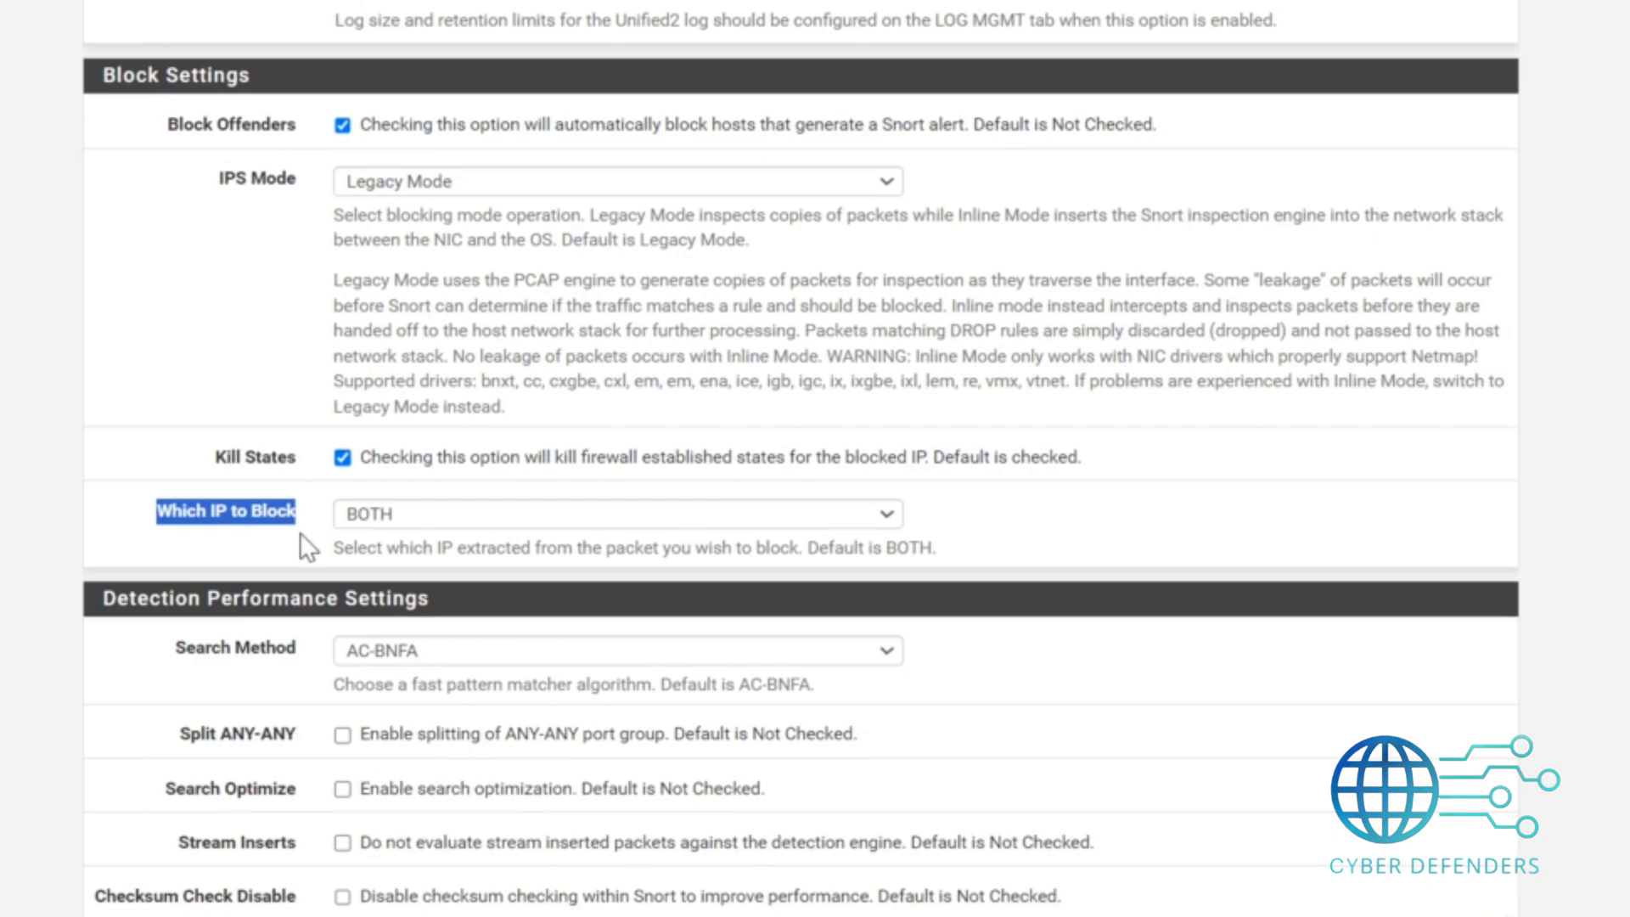
{"action": "left_click", "coordinate": [421, 521]}
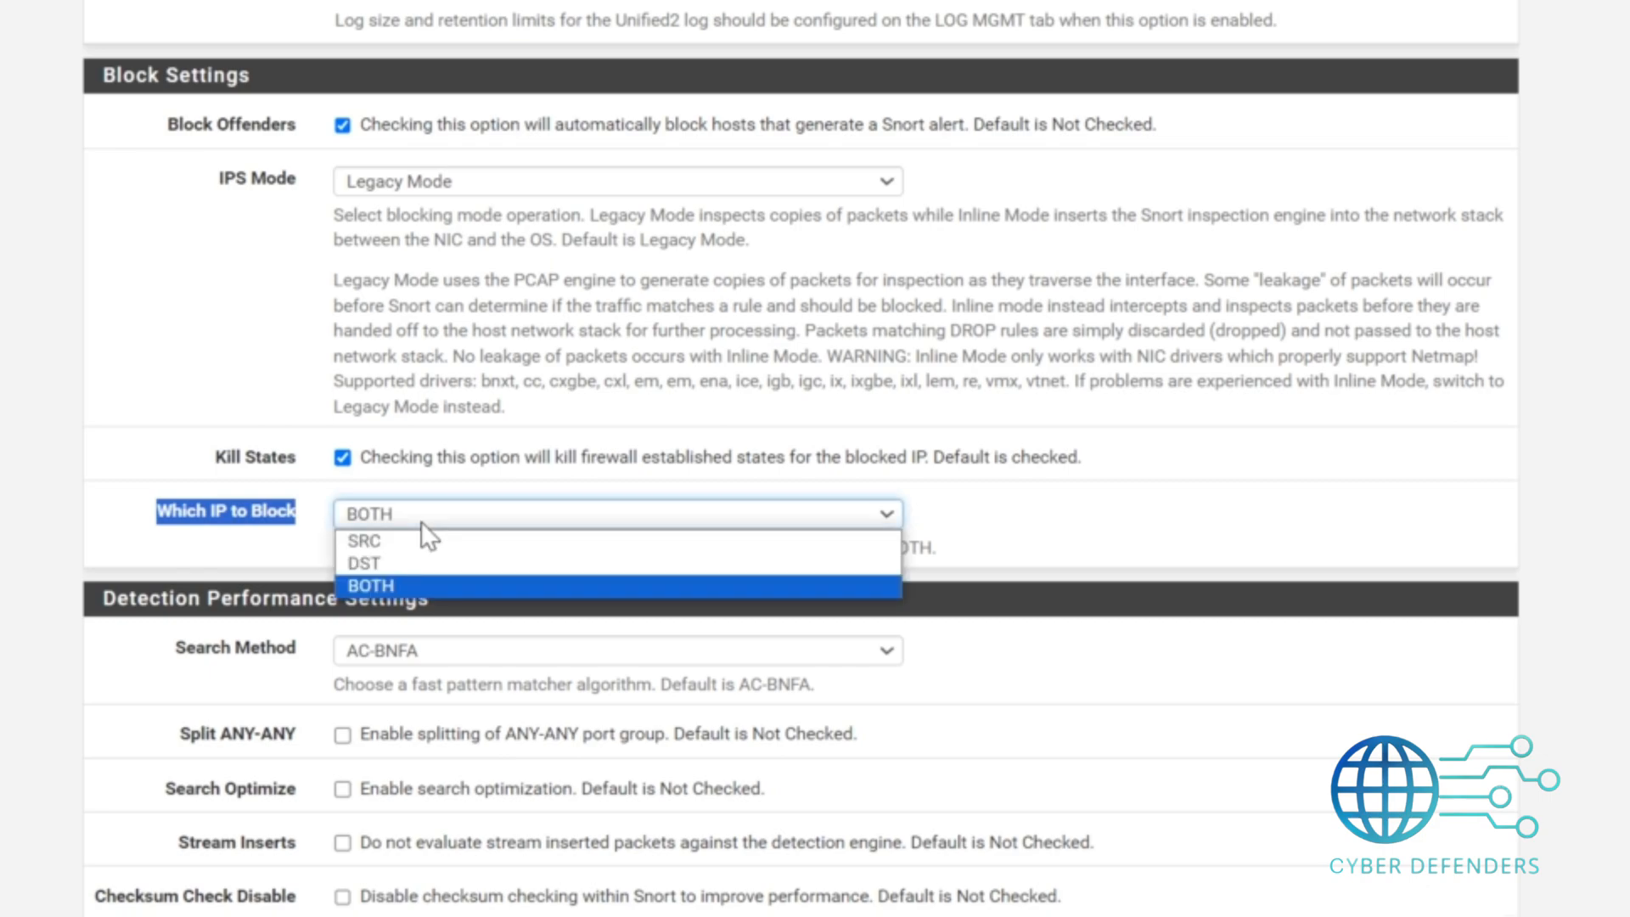
{"action": "left_click", "coordinate": [421, 536]}
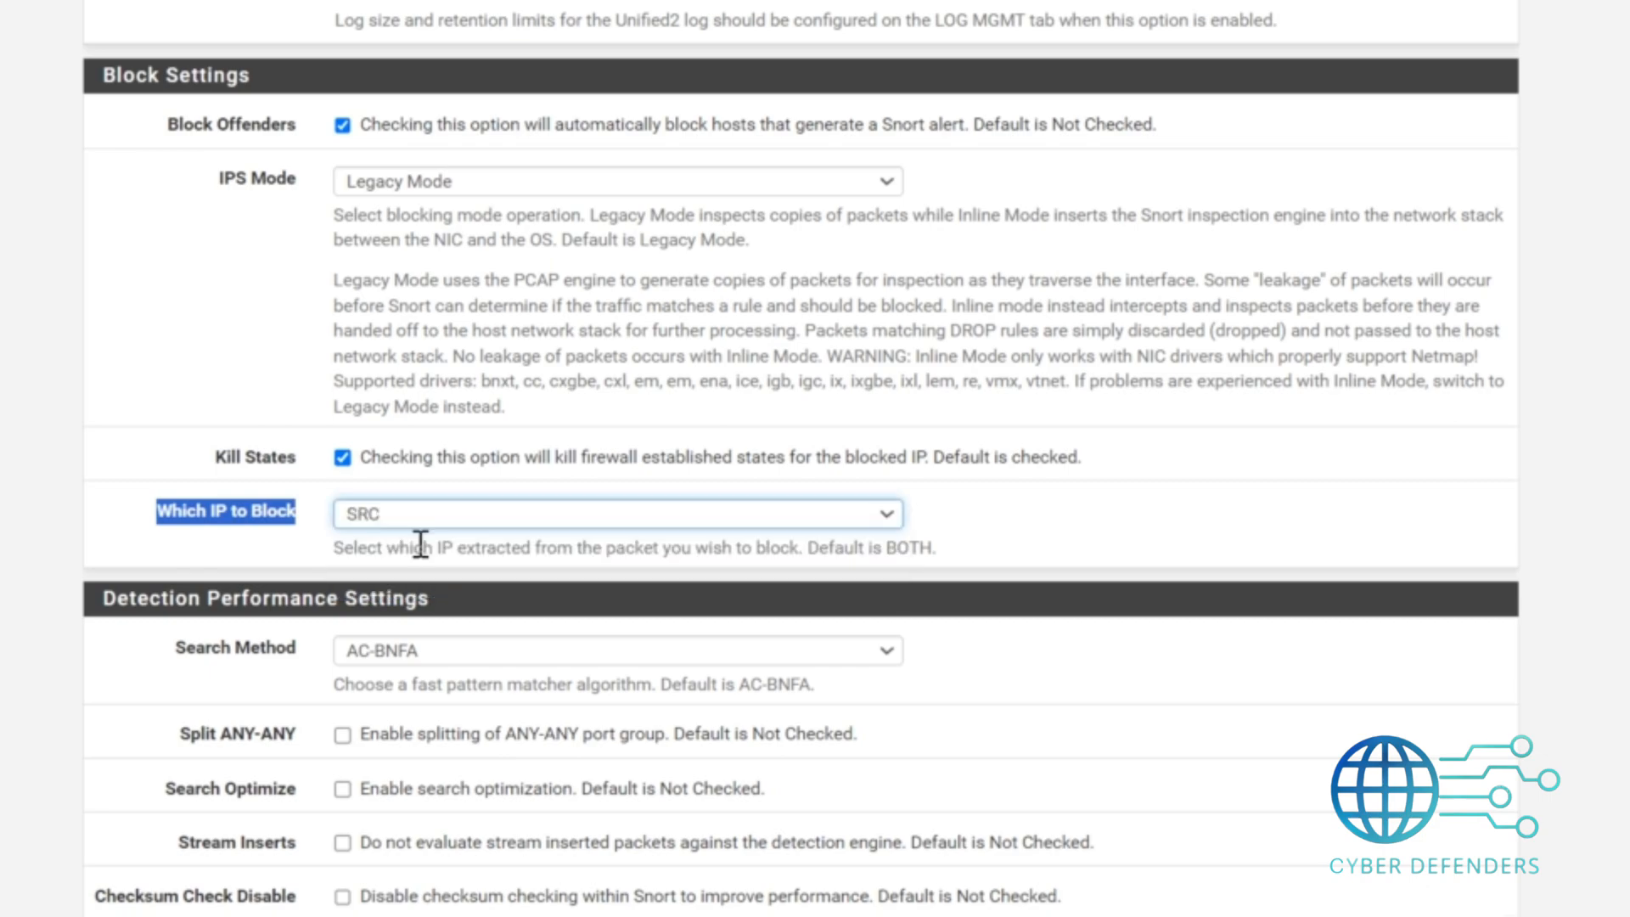
{"action": "left_click", "coordinate": [130, 547]}
{"action": "left_click_drag", "start_coordinate": [131, 533], "coordinate": [321, 540]}
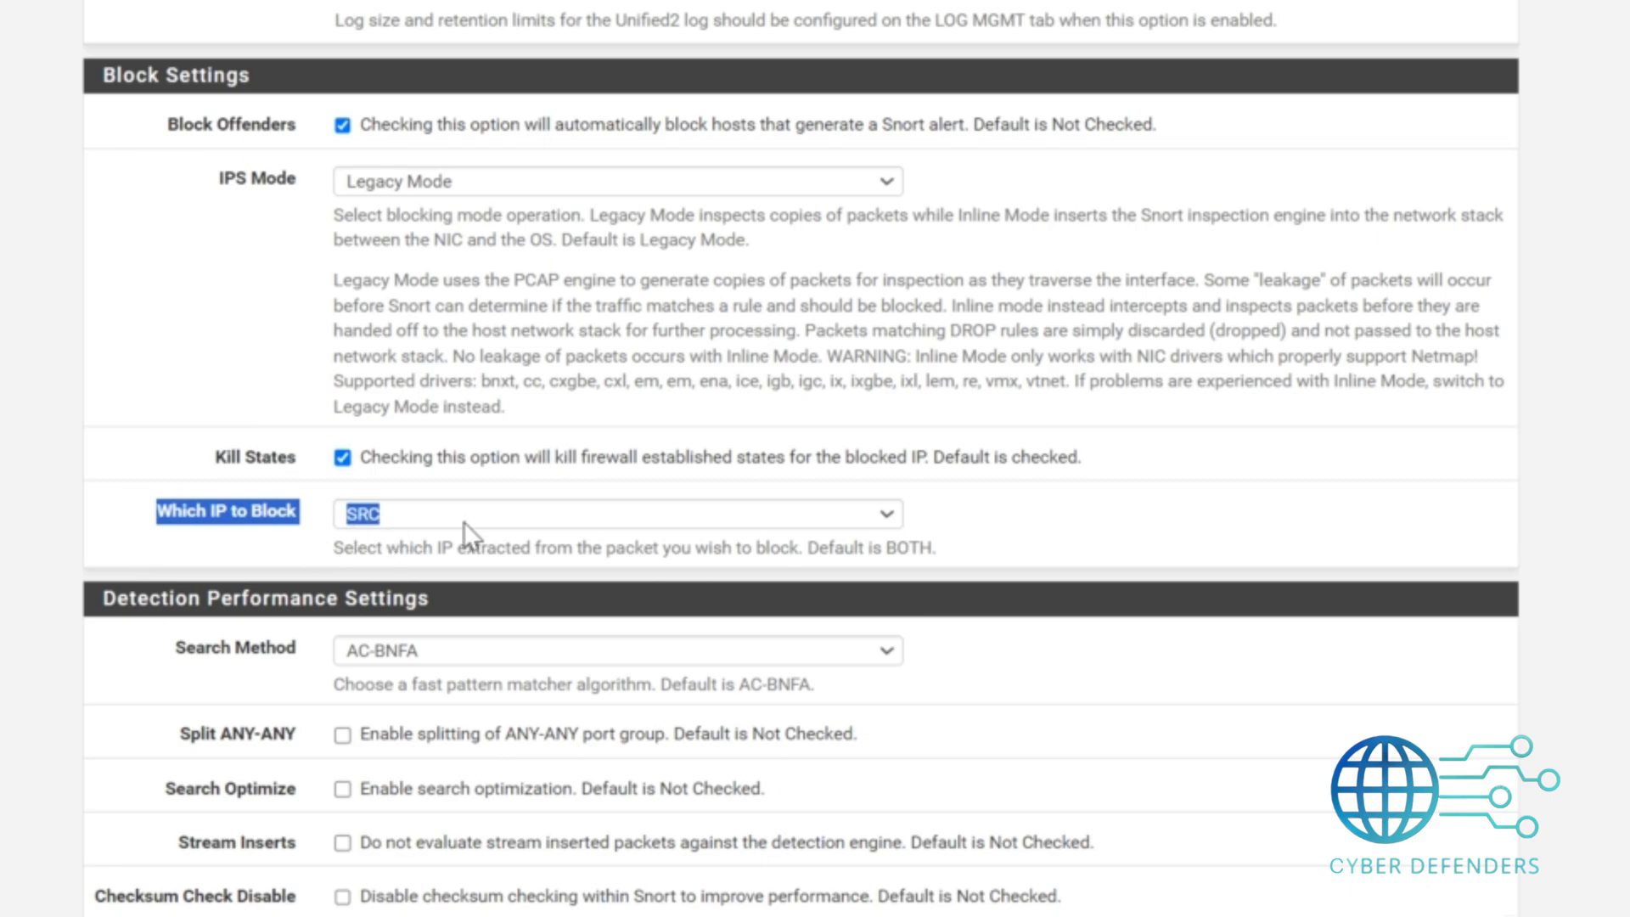
{"action": "scroll", "coordinate": [801, 458], "scroll_direction": "down", "scroll_amount": 8}
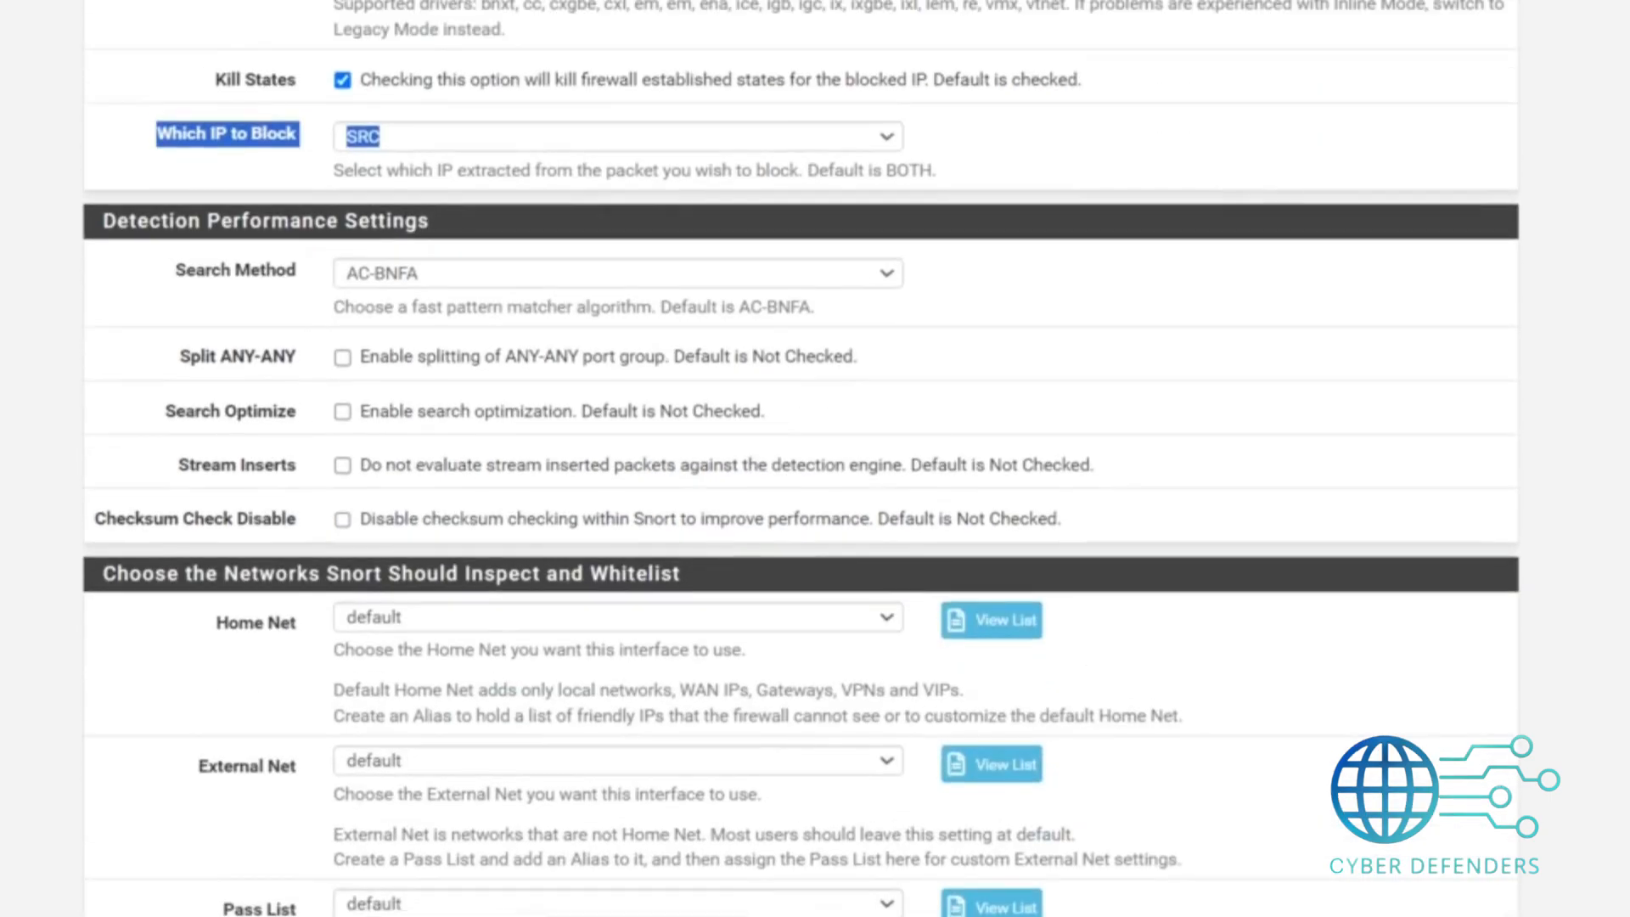
{"action": "scroll", "coordinate": [800, 458], "scroll_direction": "down", "scroll_amount": 4}
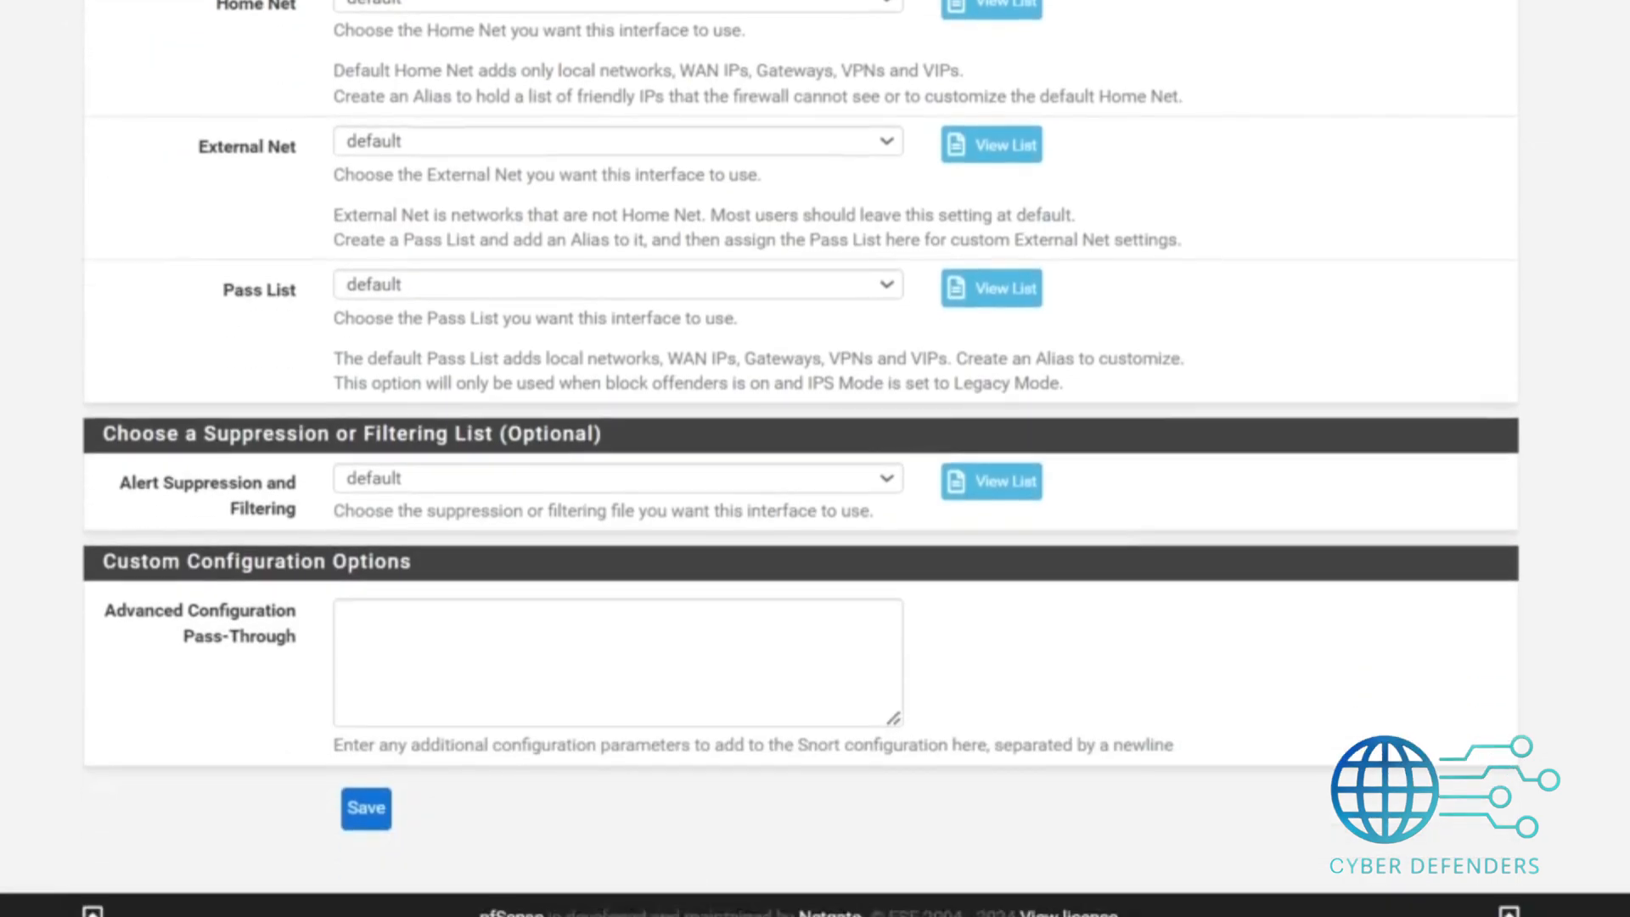
{"action": "scroll", "coordinate": [801, 459], "scroll_direction": "up", "scroll_amount": 15}
{"action": "scroll", "coordinate": [475, 668], "scroll_direction": "up", "scroll_amount": 2}
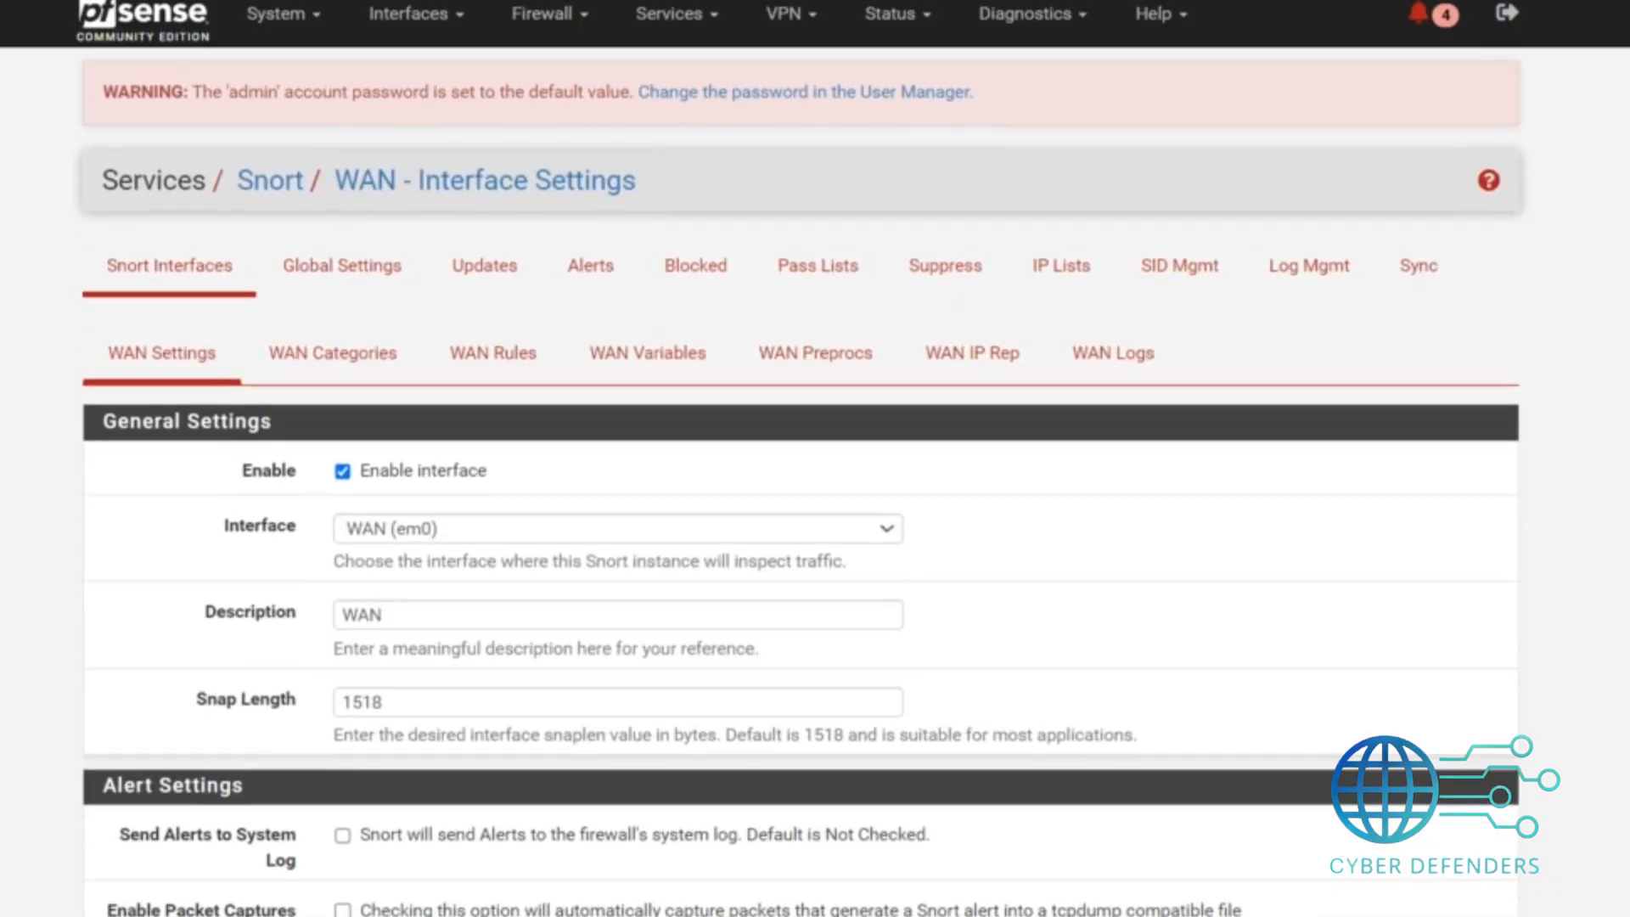
{"action": "scroll", "coordinate": [476, 668], "scroll_direction": "down", "scroll_amount": 17}
{"action": "left_click", "coordinate": [365, 811]}
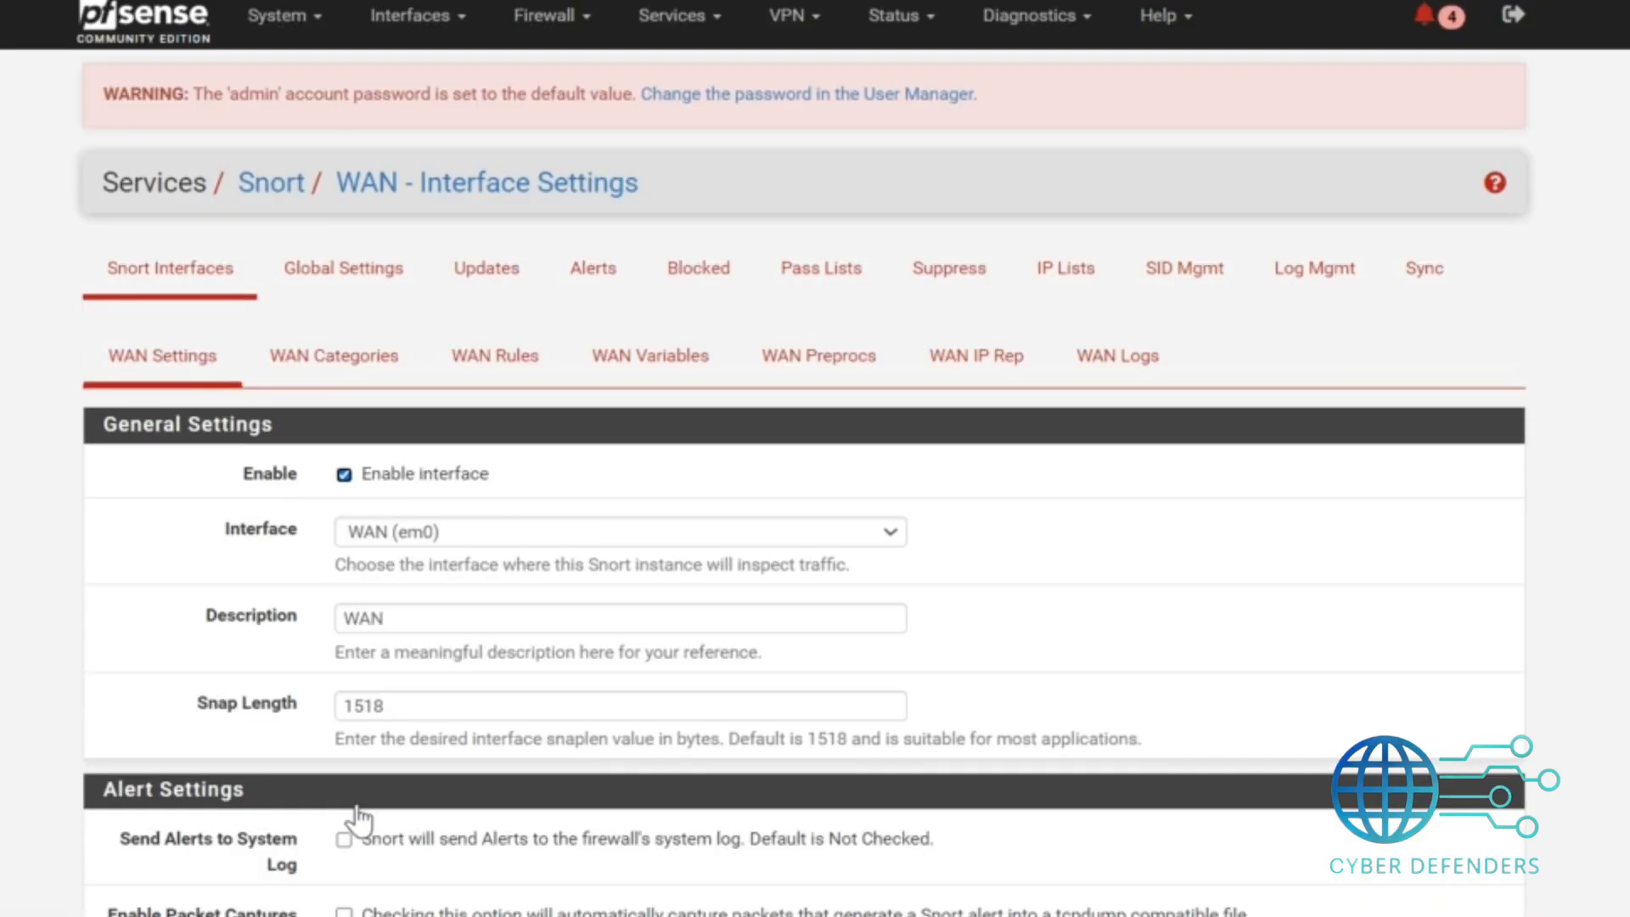
Enable Use IPS Policy for the WAN categories, choose the Security policy, and save.
{"action": "left_click", "coordinate": [375, 361]}
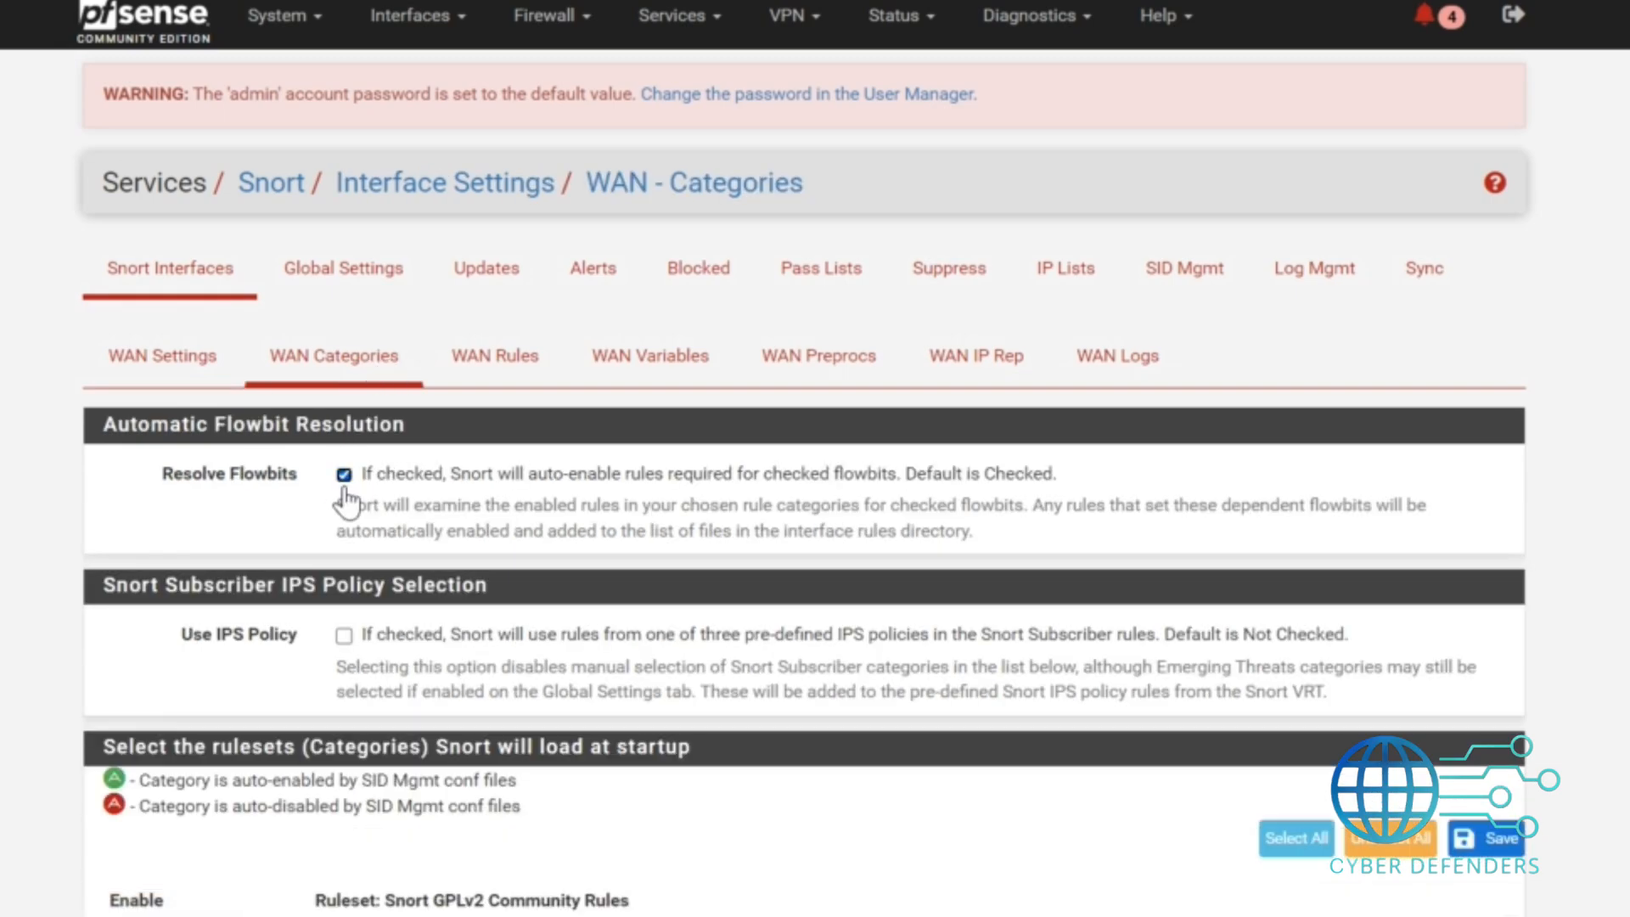
{"action": "scroll", "coordinate": [372, 344], "scroll_direction": "down", "scroll_amount": 3}
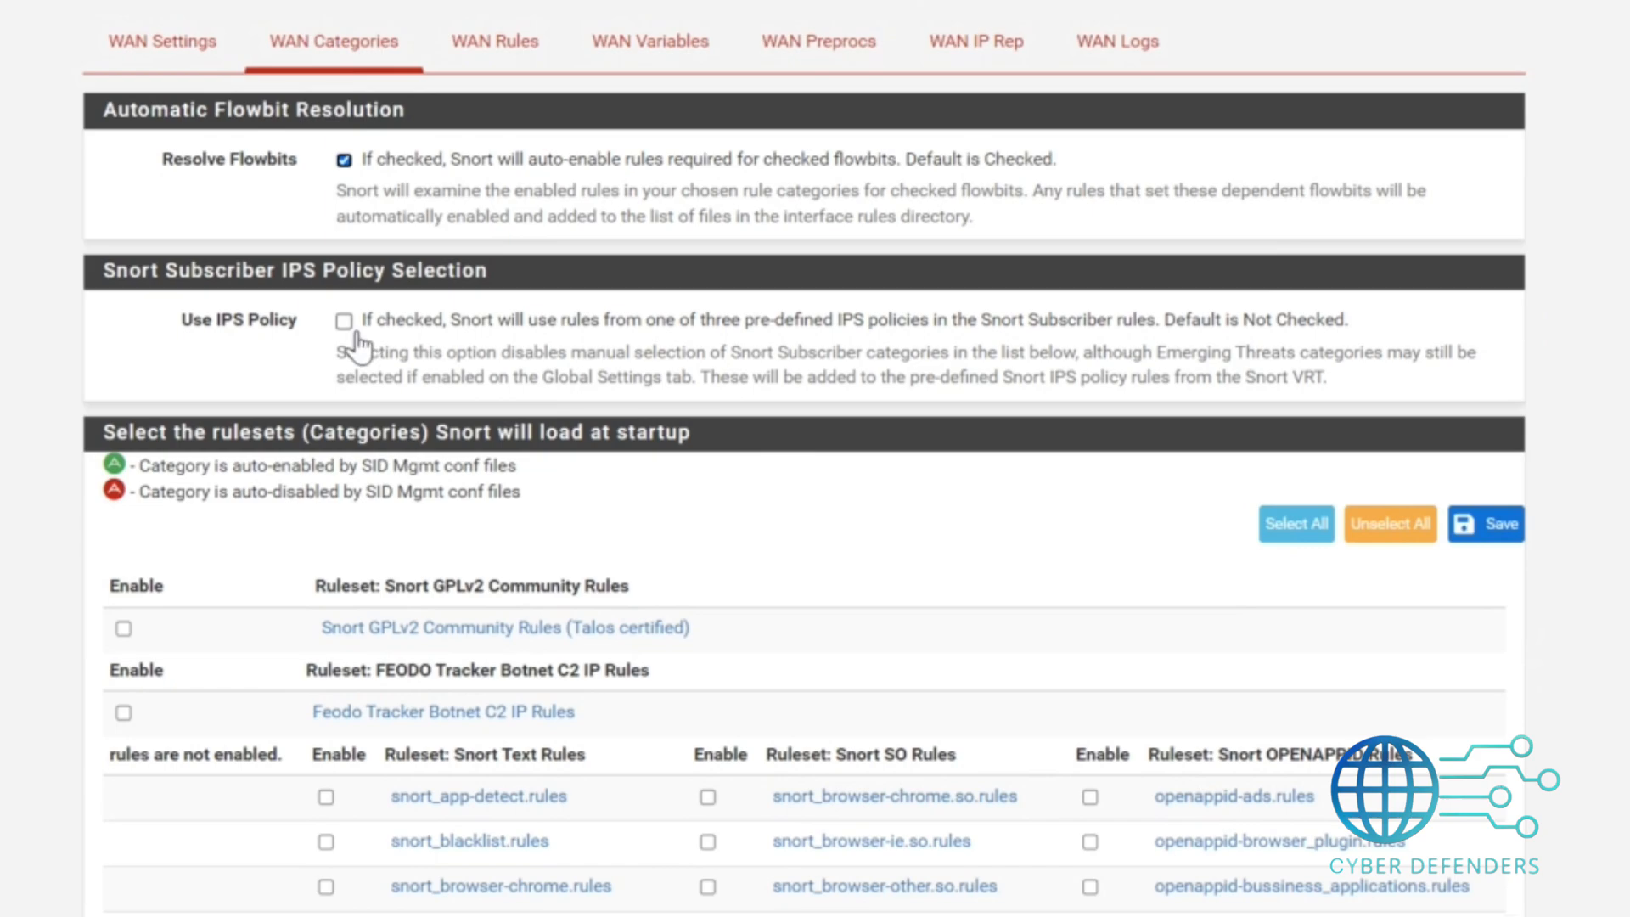
{"action": "left_click", "coordinate": [343, 322]}
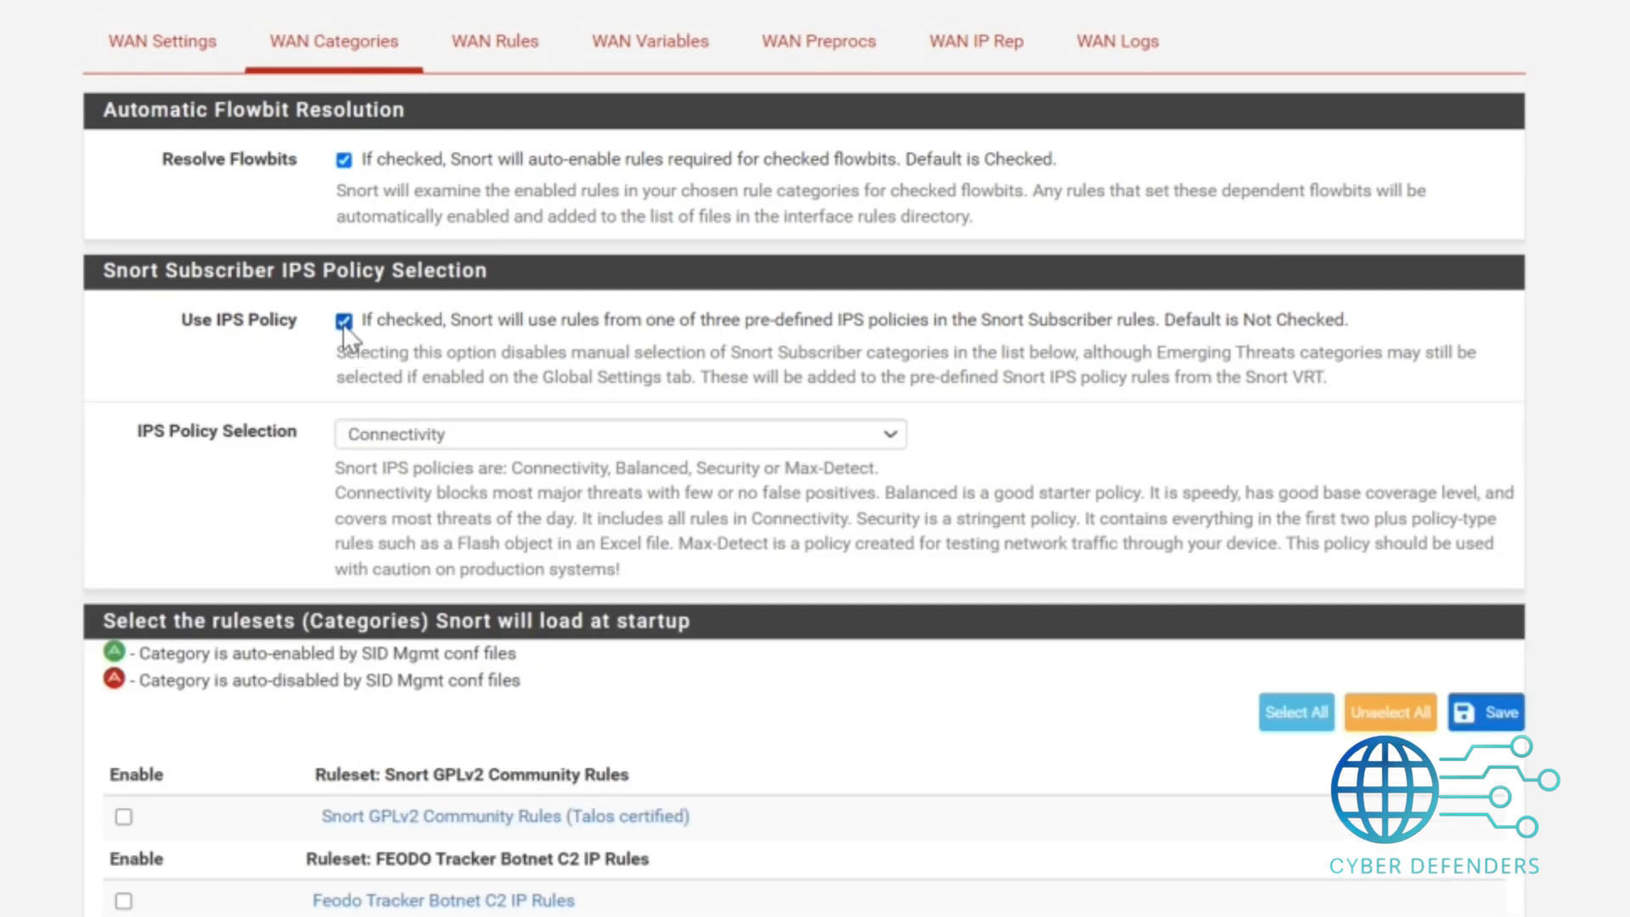
{"action": "left_click", "coordinate": [432, 446]}
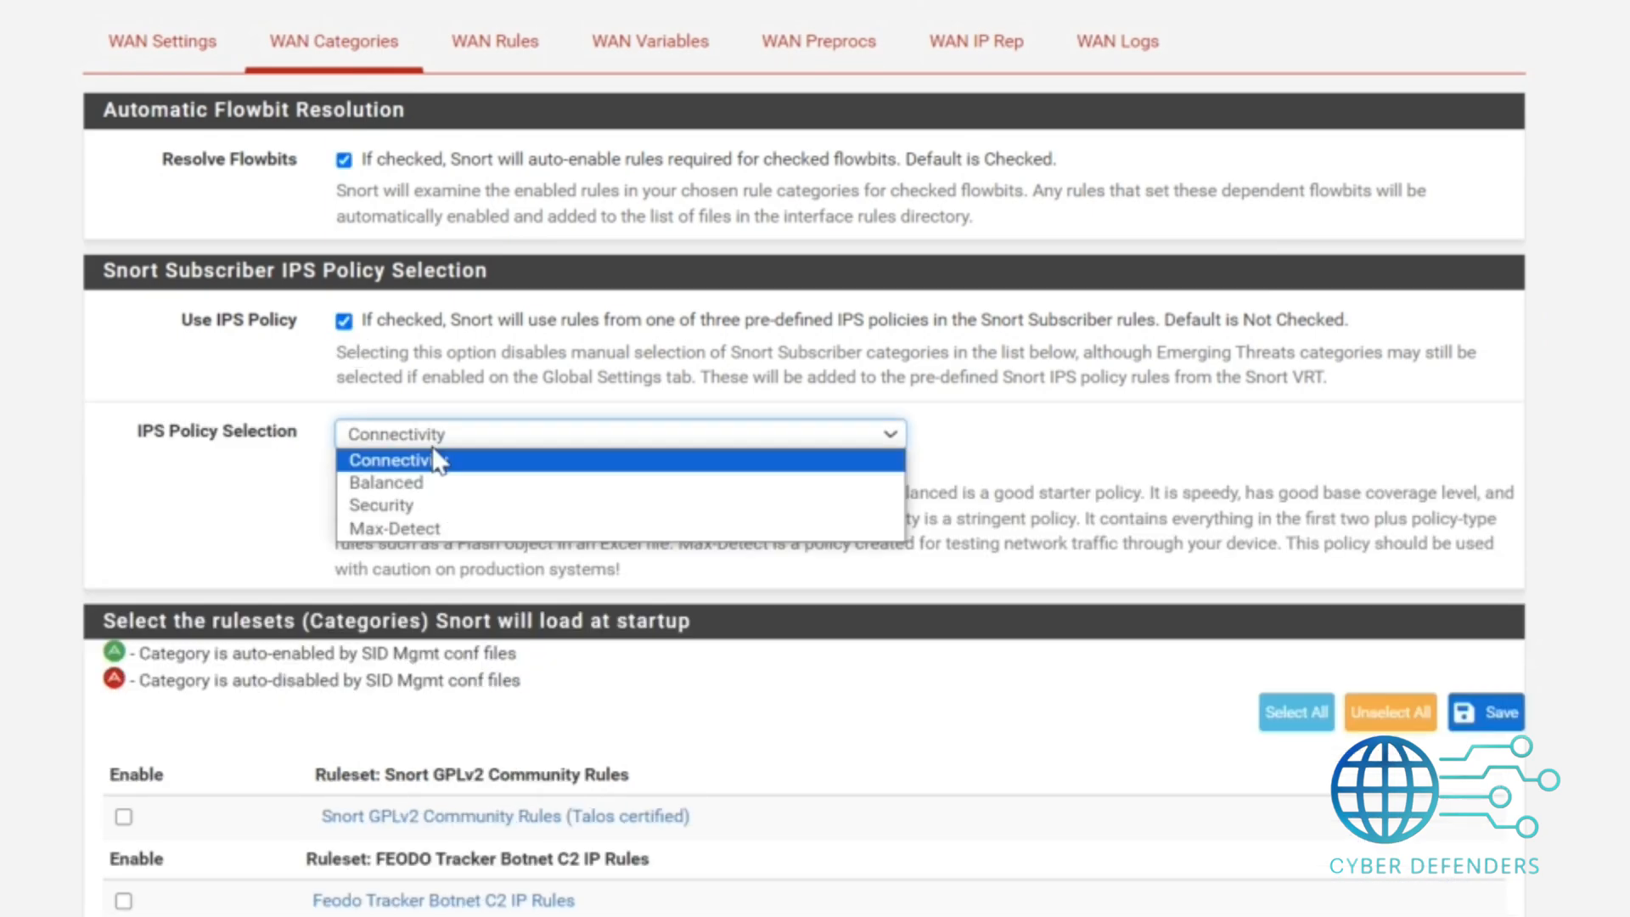
{"action": "left_click", "coordinate": [429, 501]}
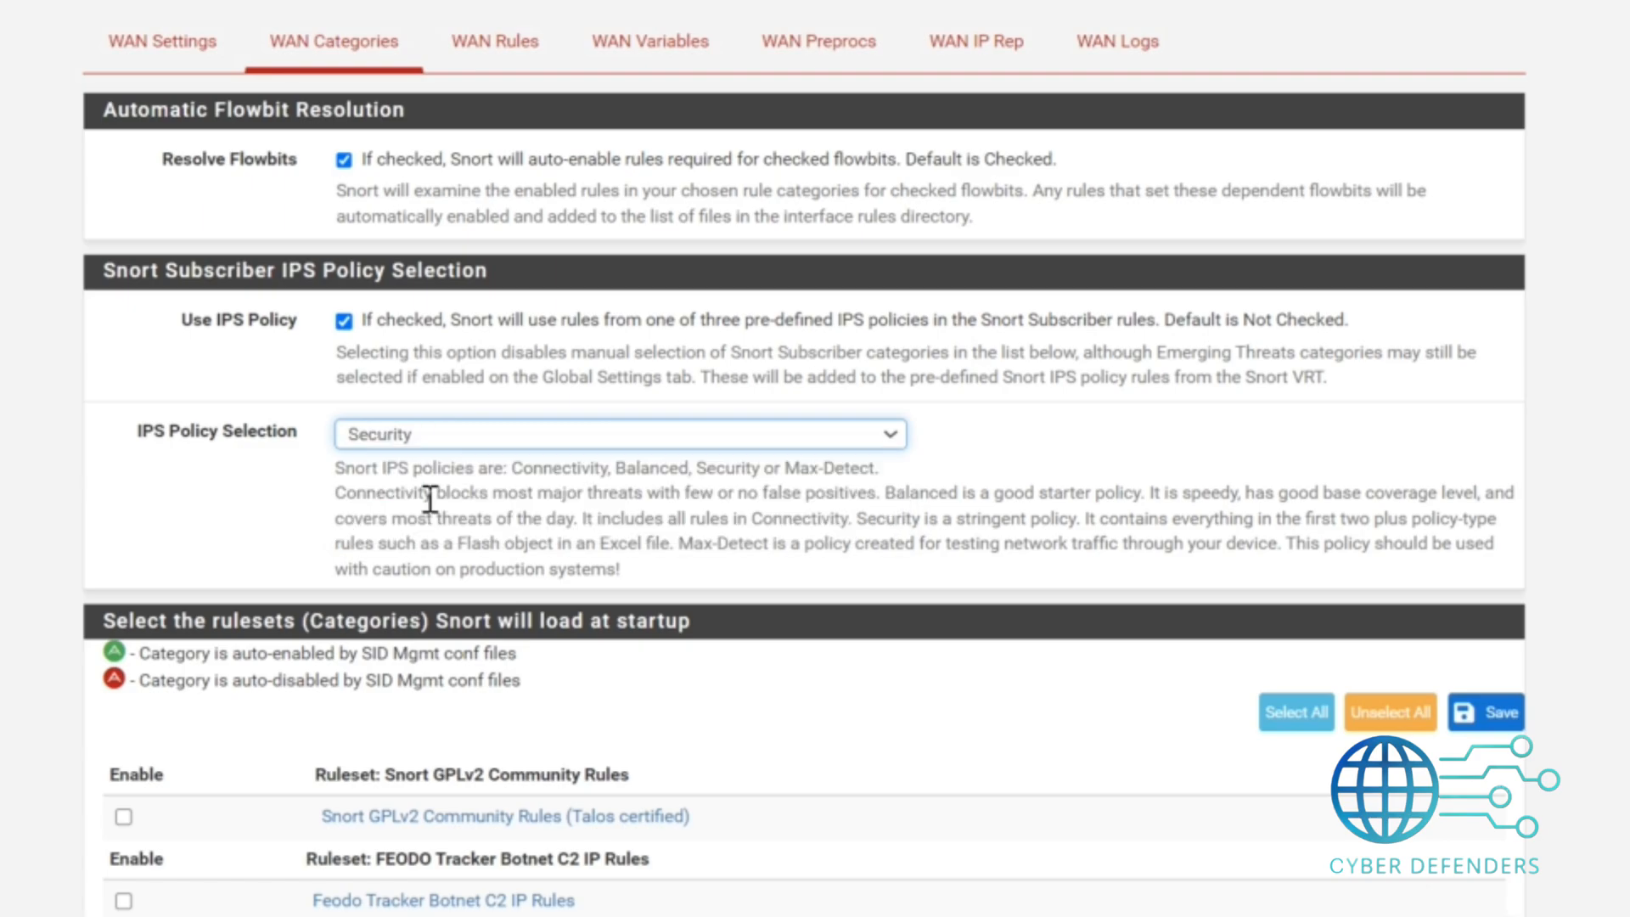
{"action": "scroll", "coordinate": [429, 500], "scroll_direction": "down", "scroll_amount": 20}
{"action": "scroll", "coordinate": [430, 501], "scroll_direction": "up", "scroll_amount": 14}
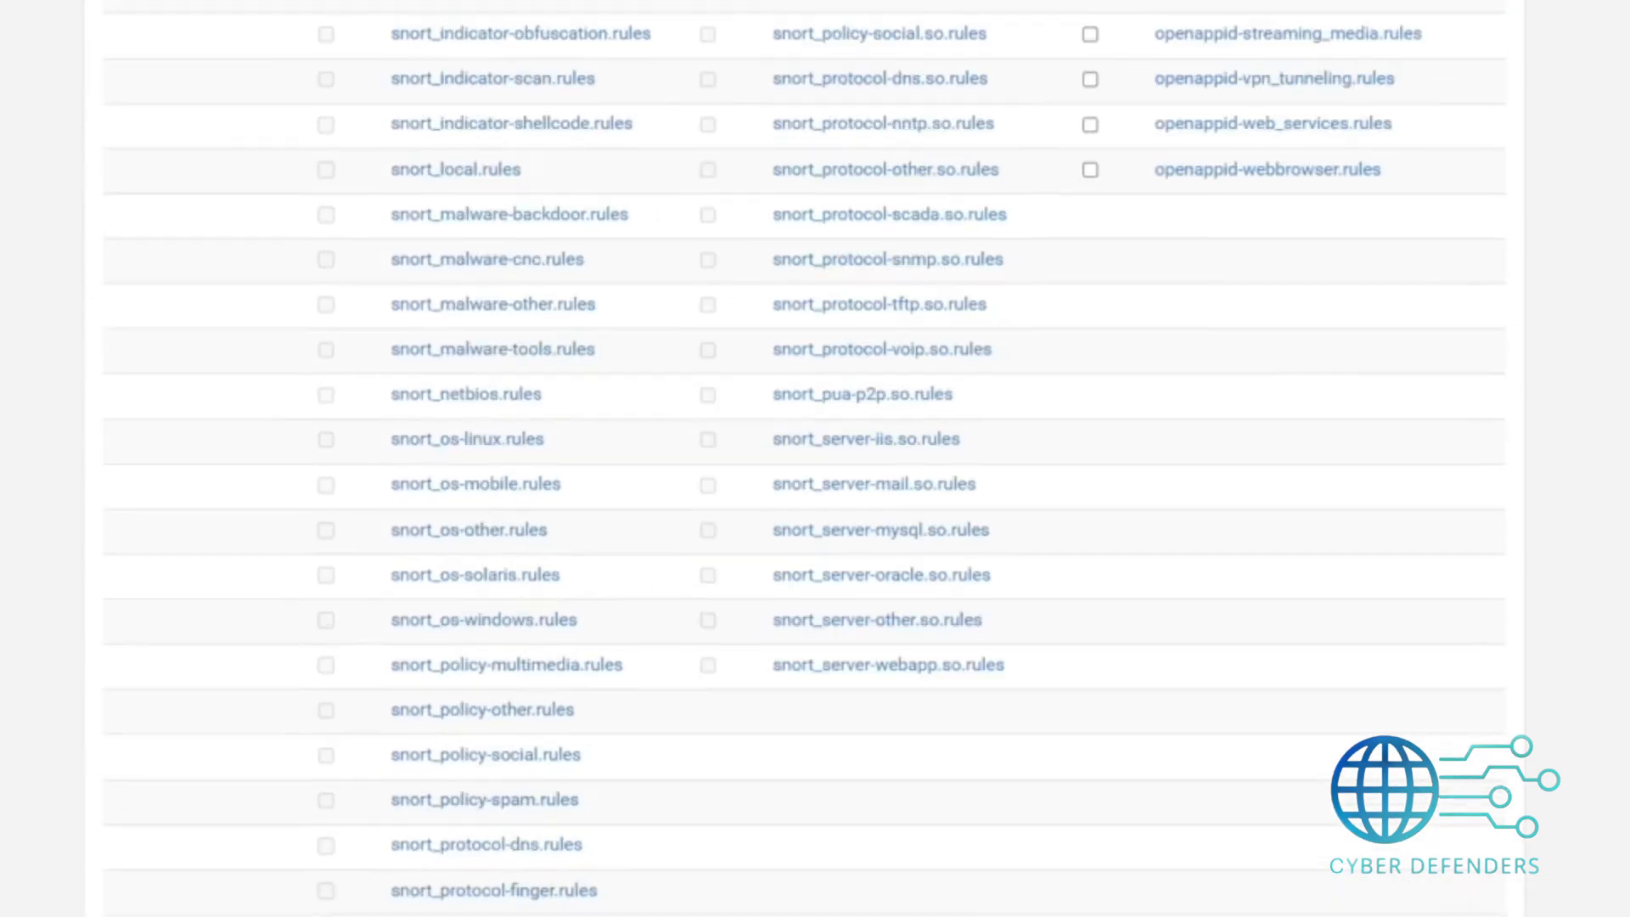
{"action": "scroll", "coordinate": [430, 501], "scroll_direction": "up", "scroll_amount": 15}
{"action": "scroll", "coordinate": [429, 501], "scroll_direction": "down", "scroll_amount": 20}
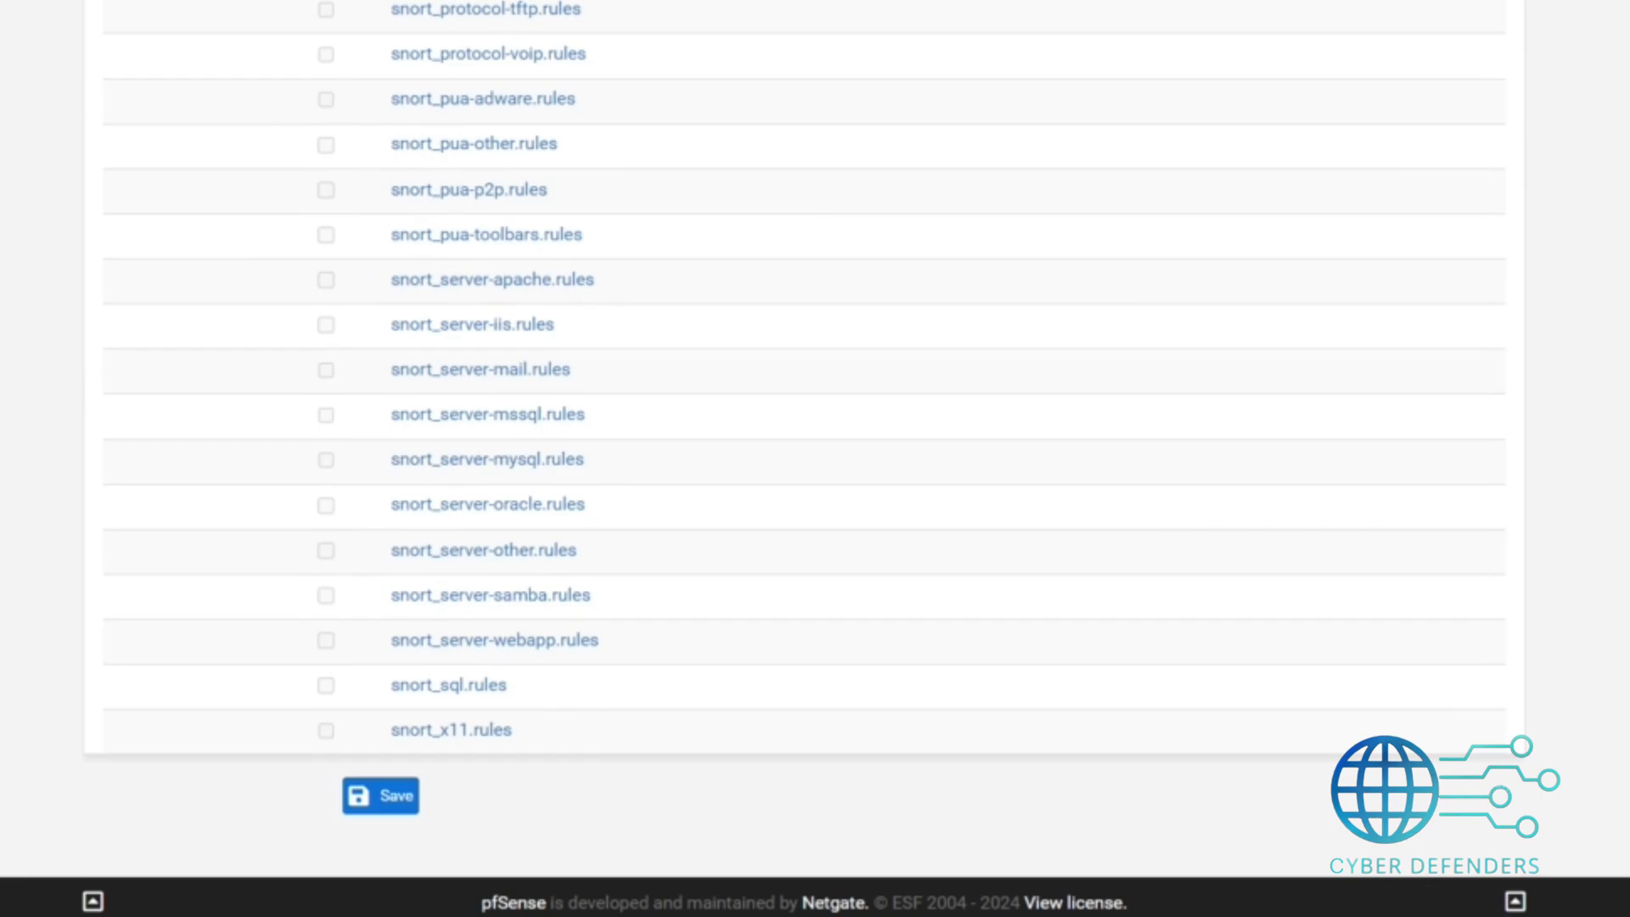
{"action": "left_click", "coordinate": [392, 793]}
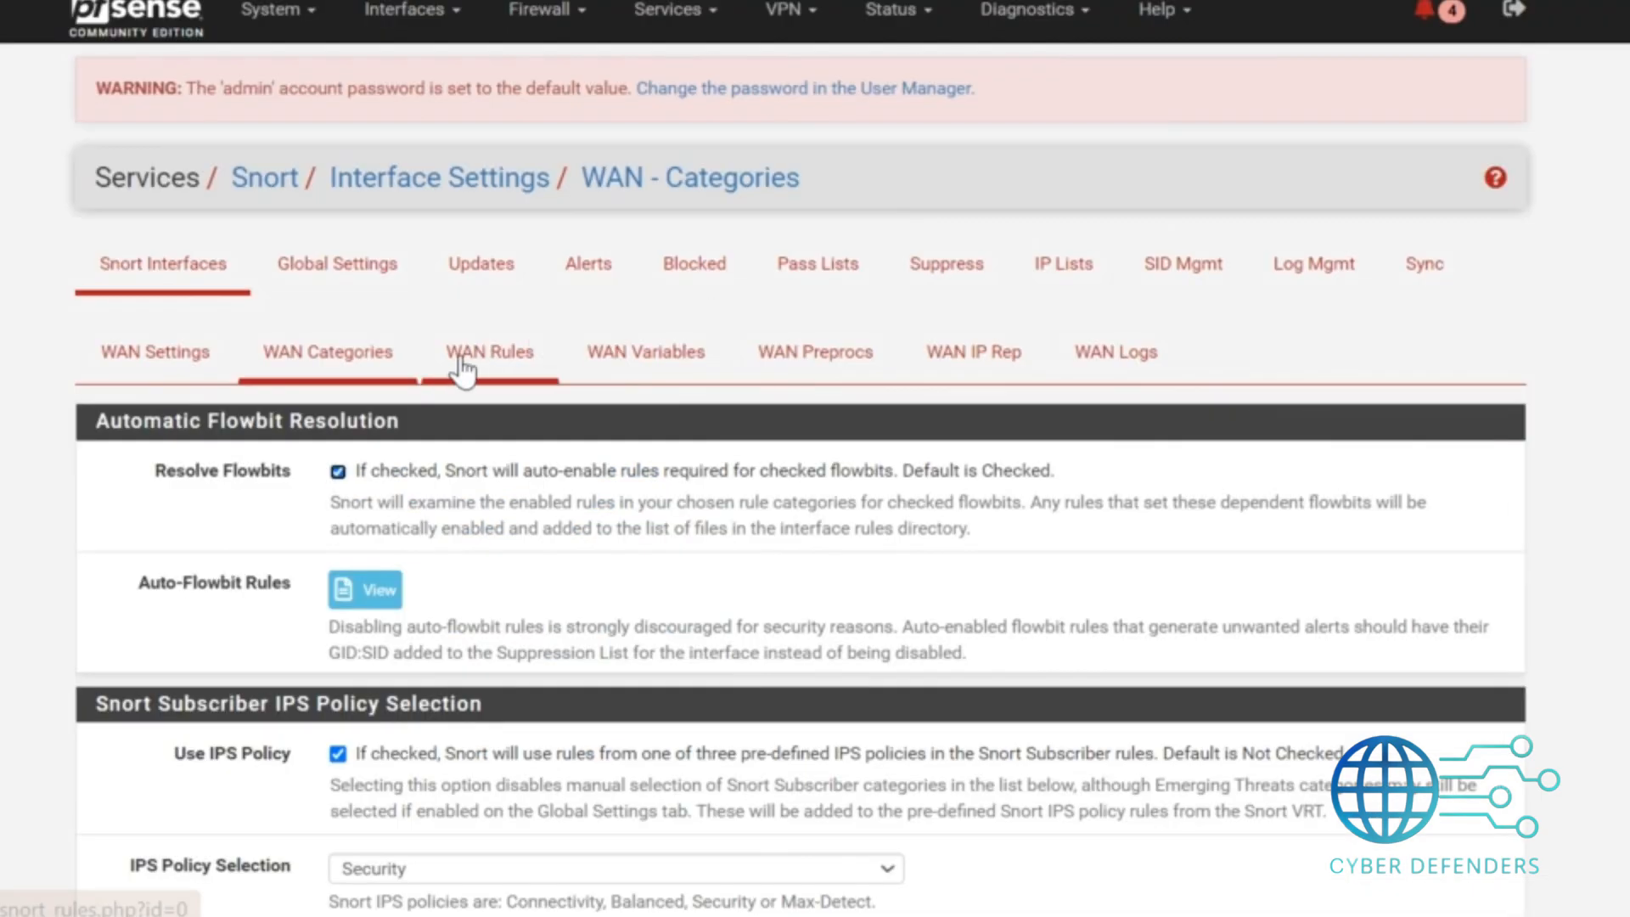
Select the IPS Policy - Security category in the WAN rules and apply it.
{"action": "left_click", "coordinate": [463, 367]}
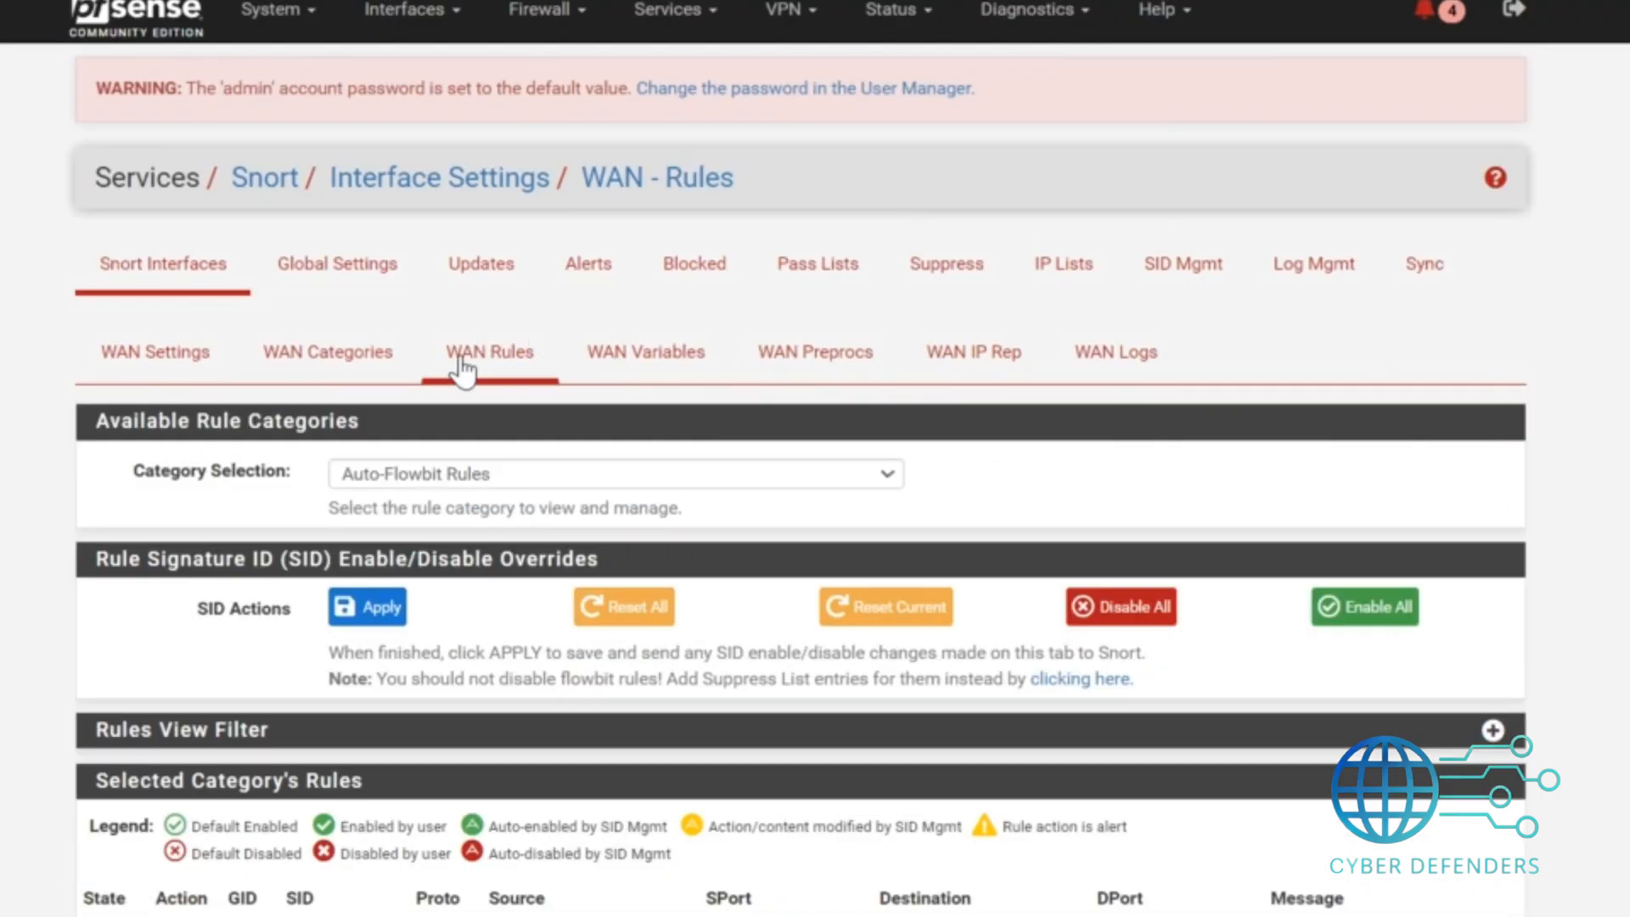
{"action": "left_click", "coordinate": [572, 476]}
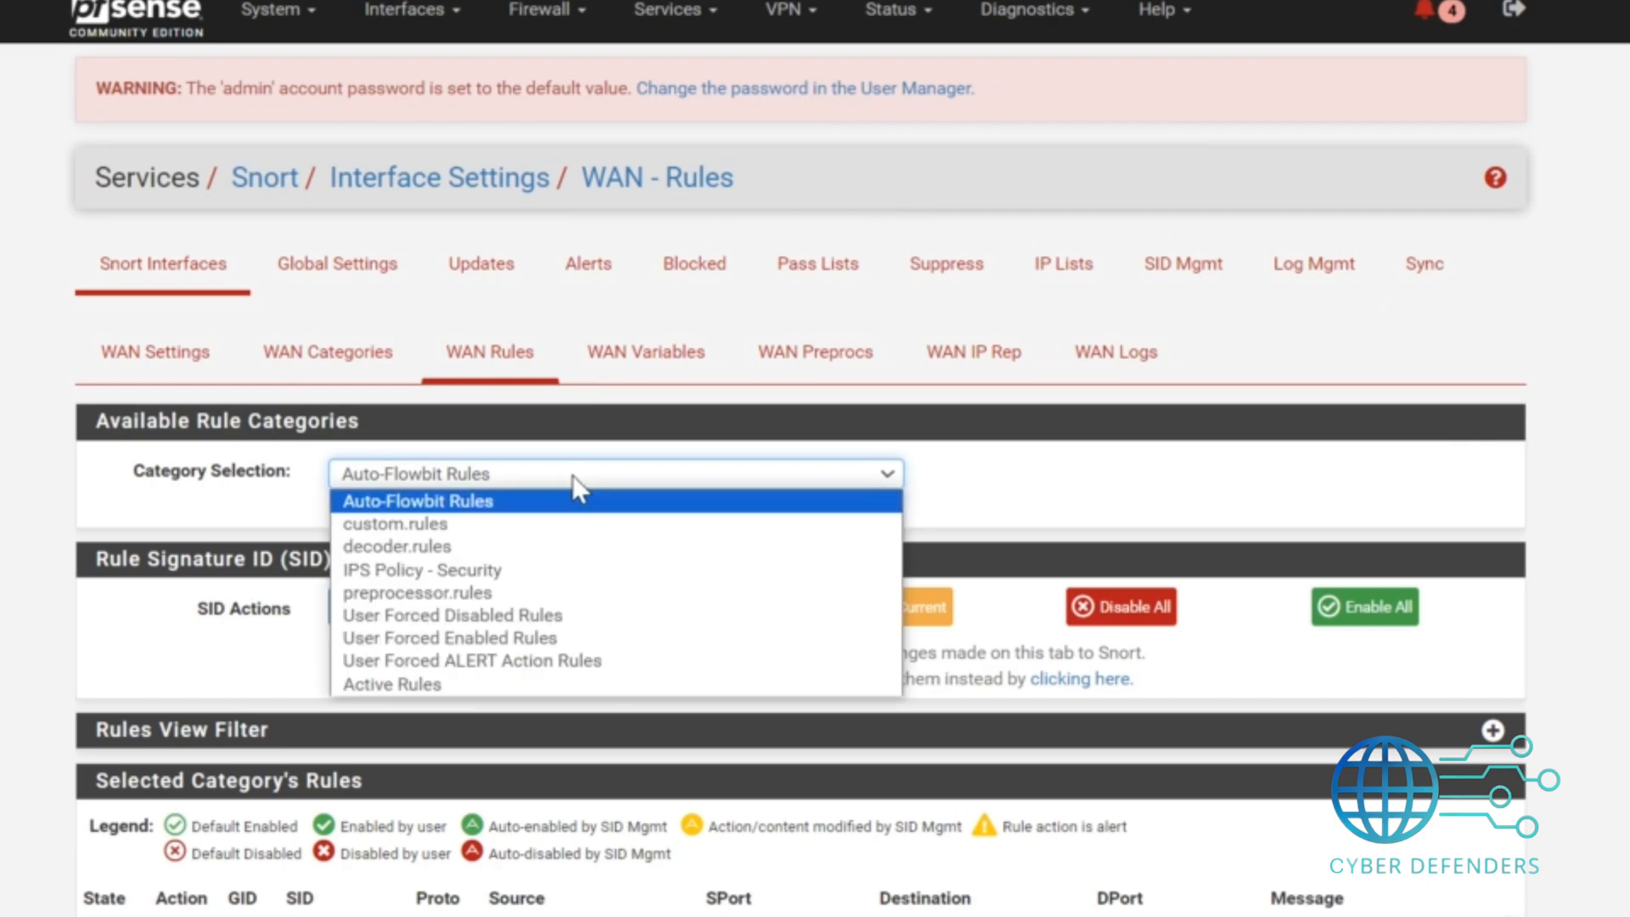
{"action": "left_click", "coordinate": [459, 571]}
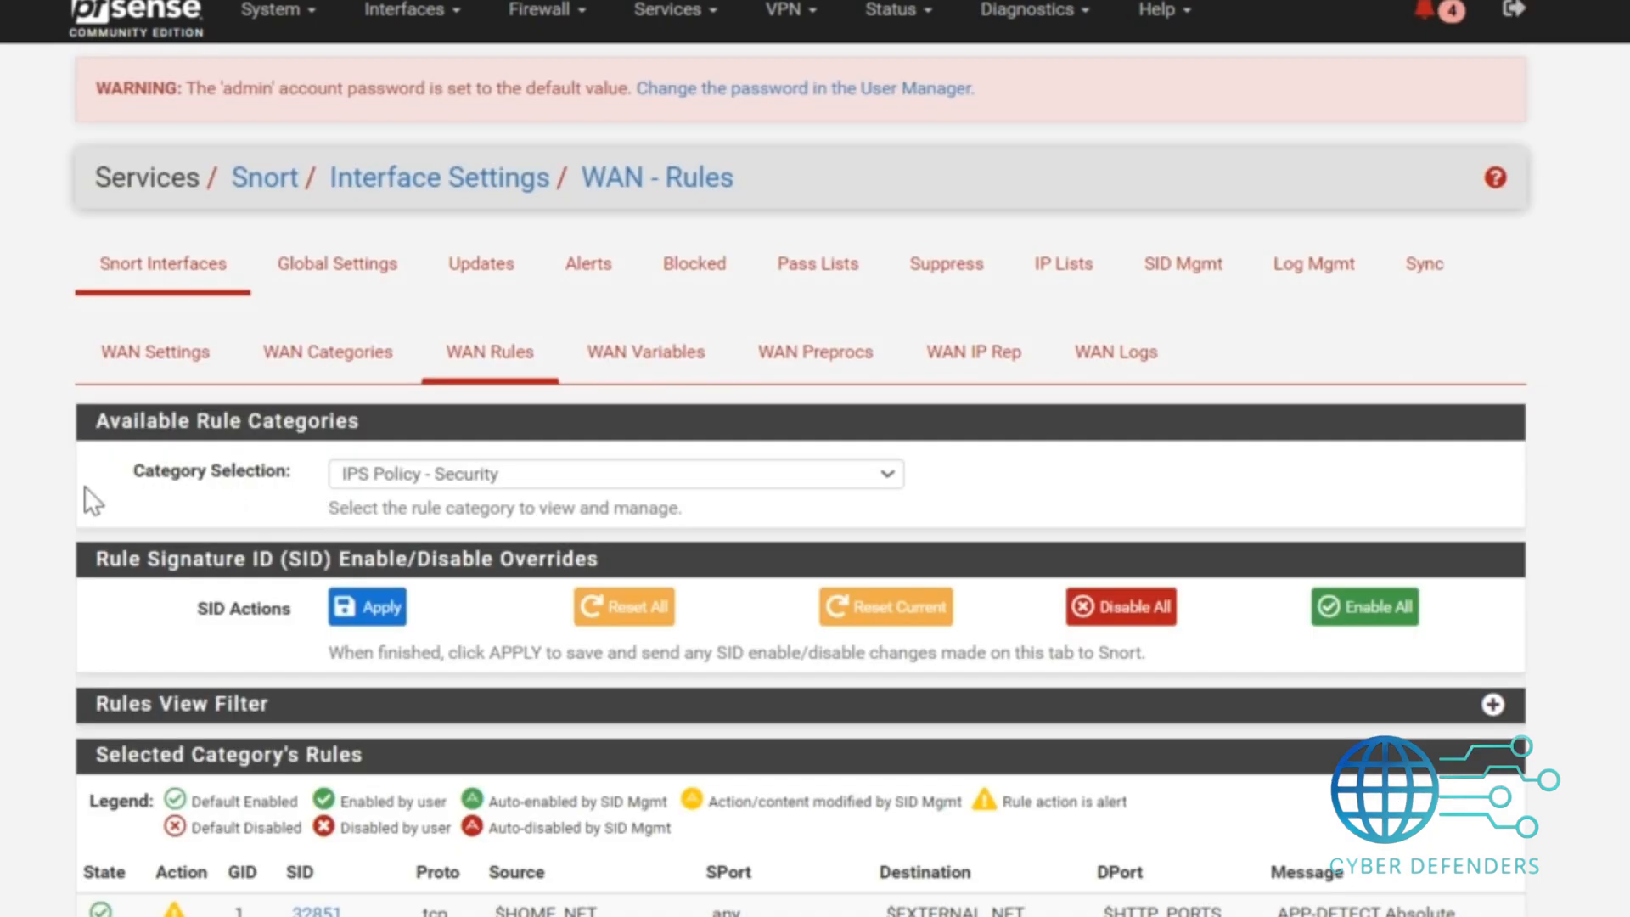
{"action": "left_click_drag", "start_coordinate": [237, 491], "coordinate": [303, 482]}
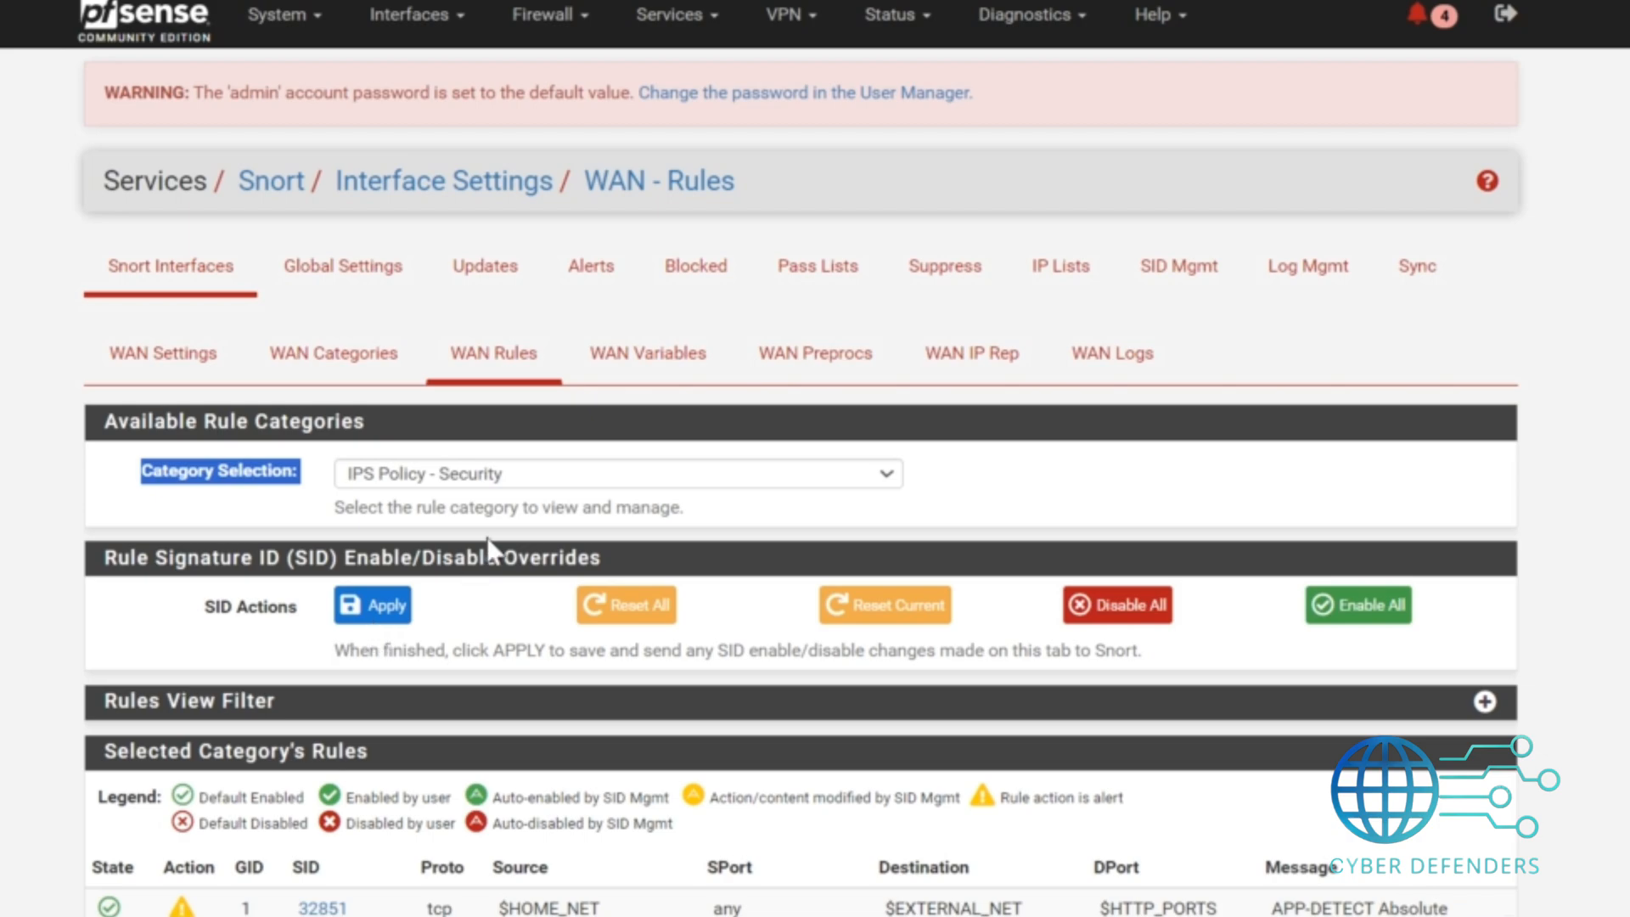
{"action": "left_click", "coordinate": [388, 615]}
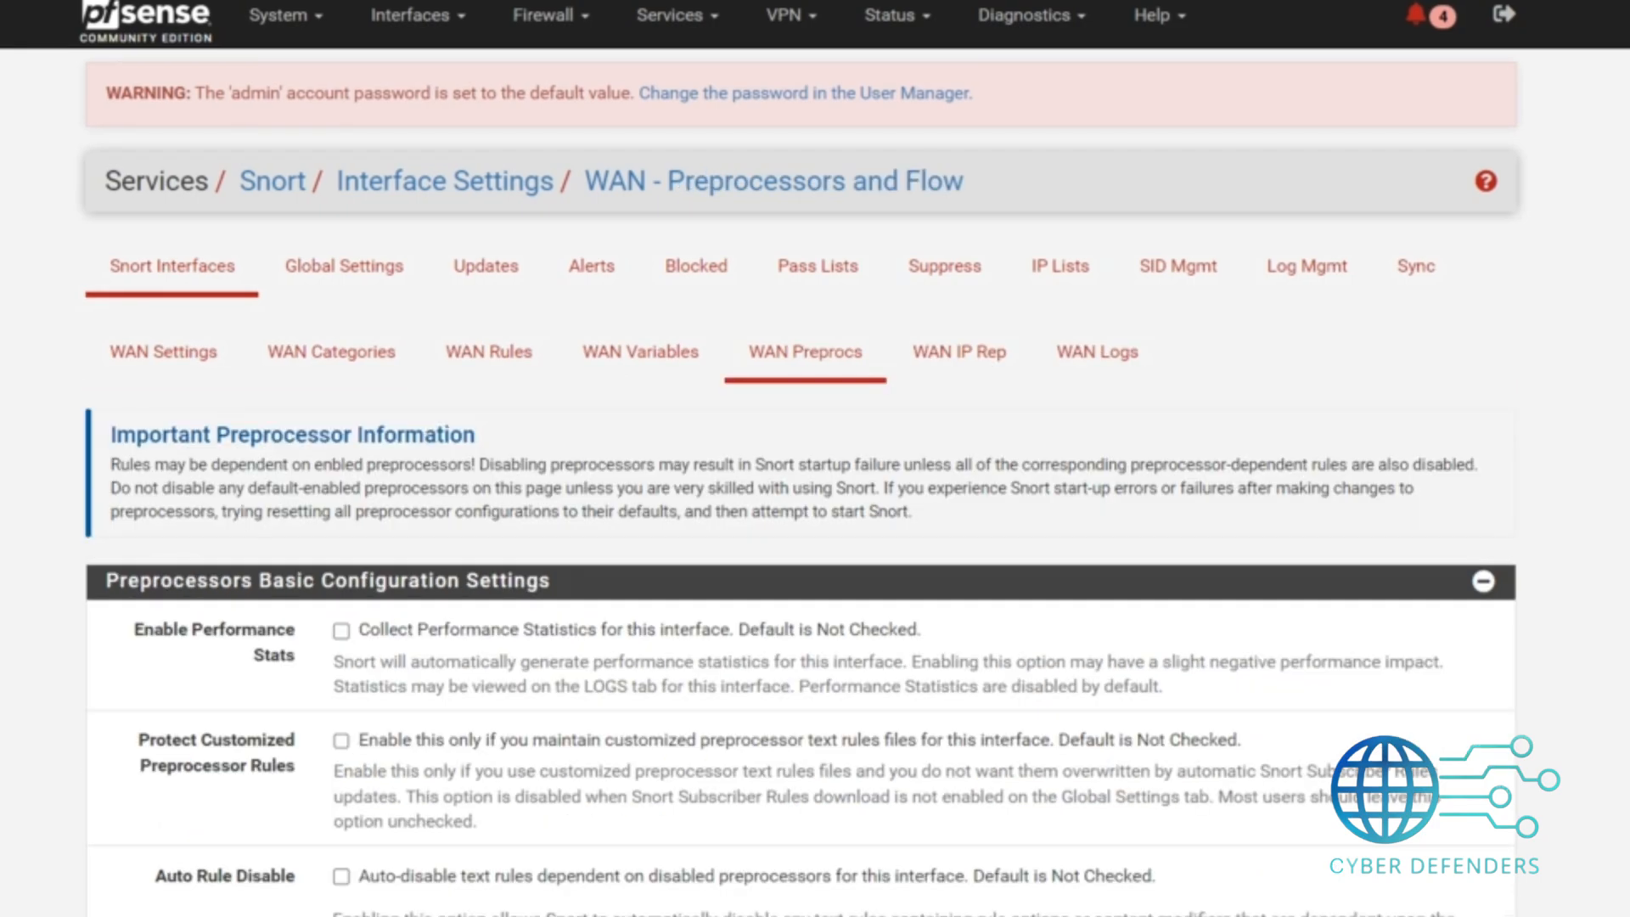
Enable Auto Rule Disable in the WAN preprocessor settings.
{"action": "scroll", "coordinate": [802, 458], "scroll_direction": "down", "scroll_amount": 8}
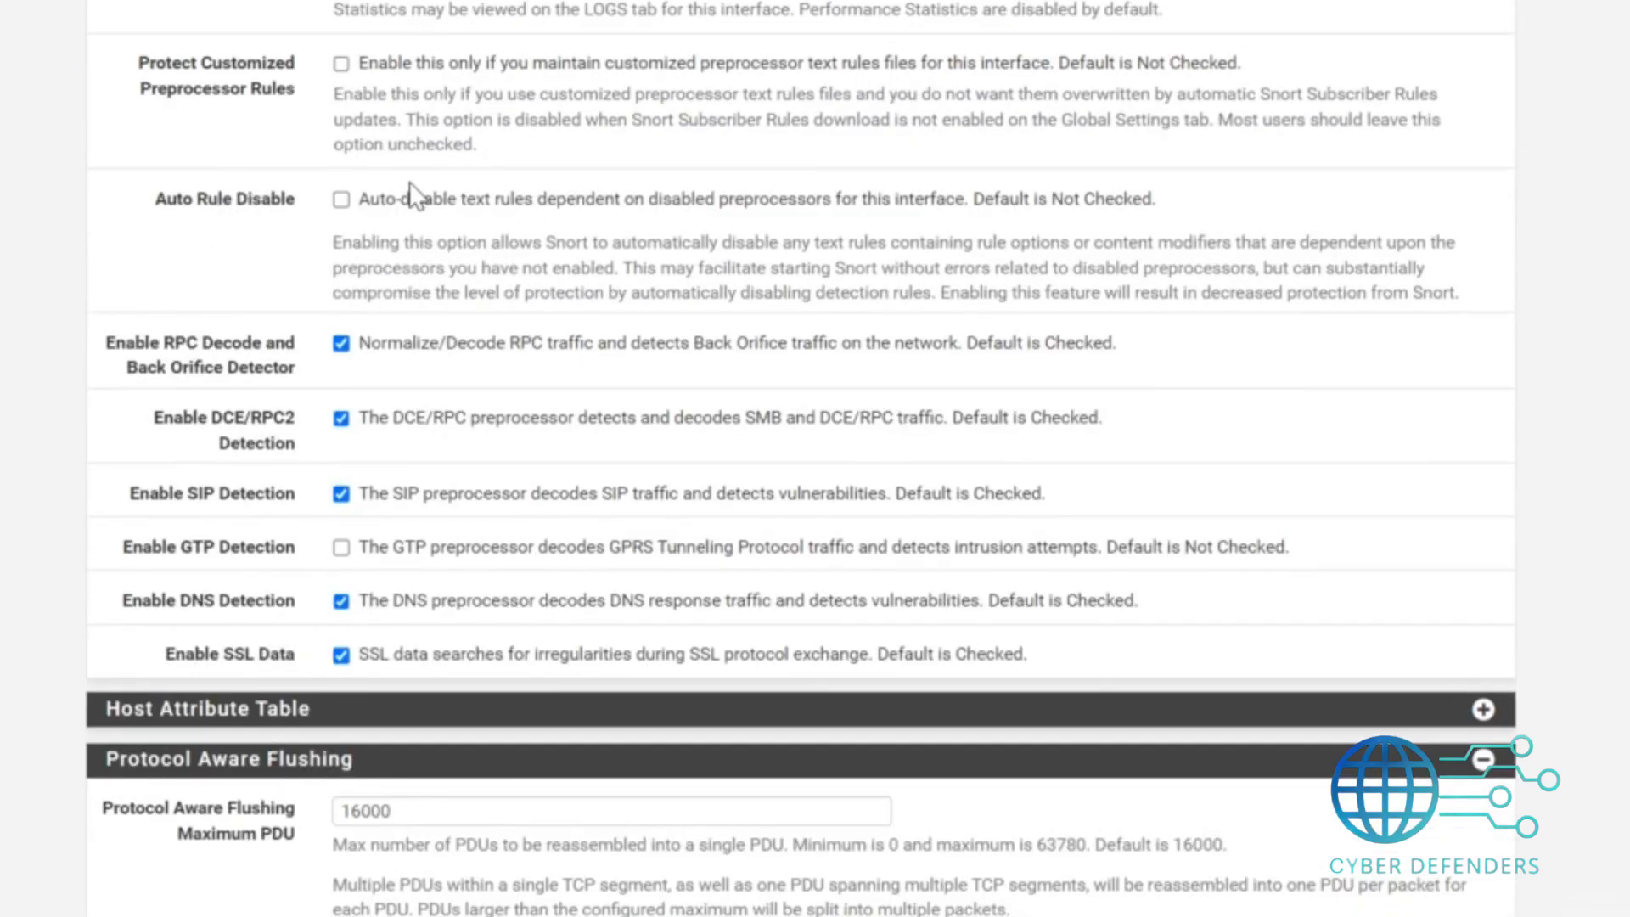
{"action": "left_click", "coordinate": [343, 202]}
{"action": "scroll", "coordinate": [801, 459], "scroll_direction": "down", "scroll_amount": 18}
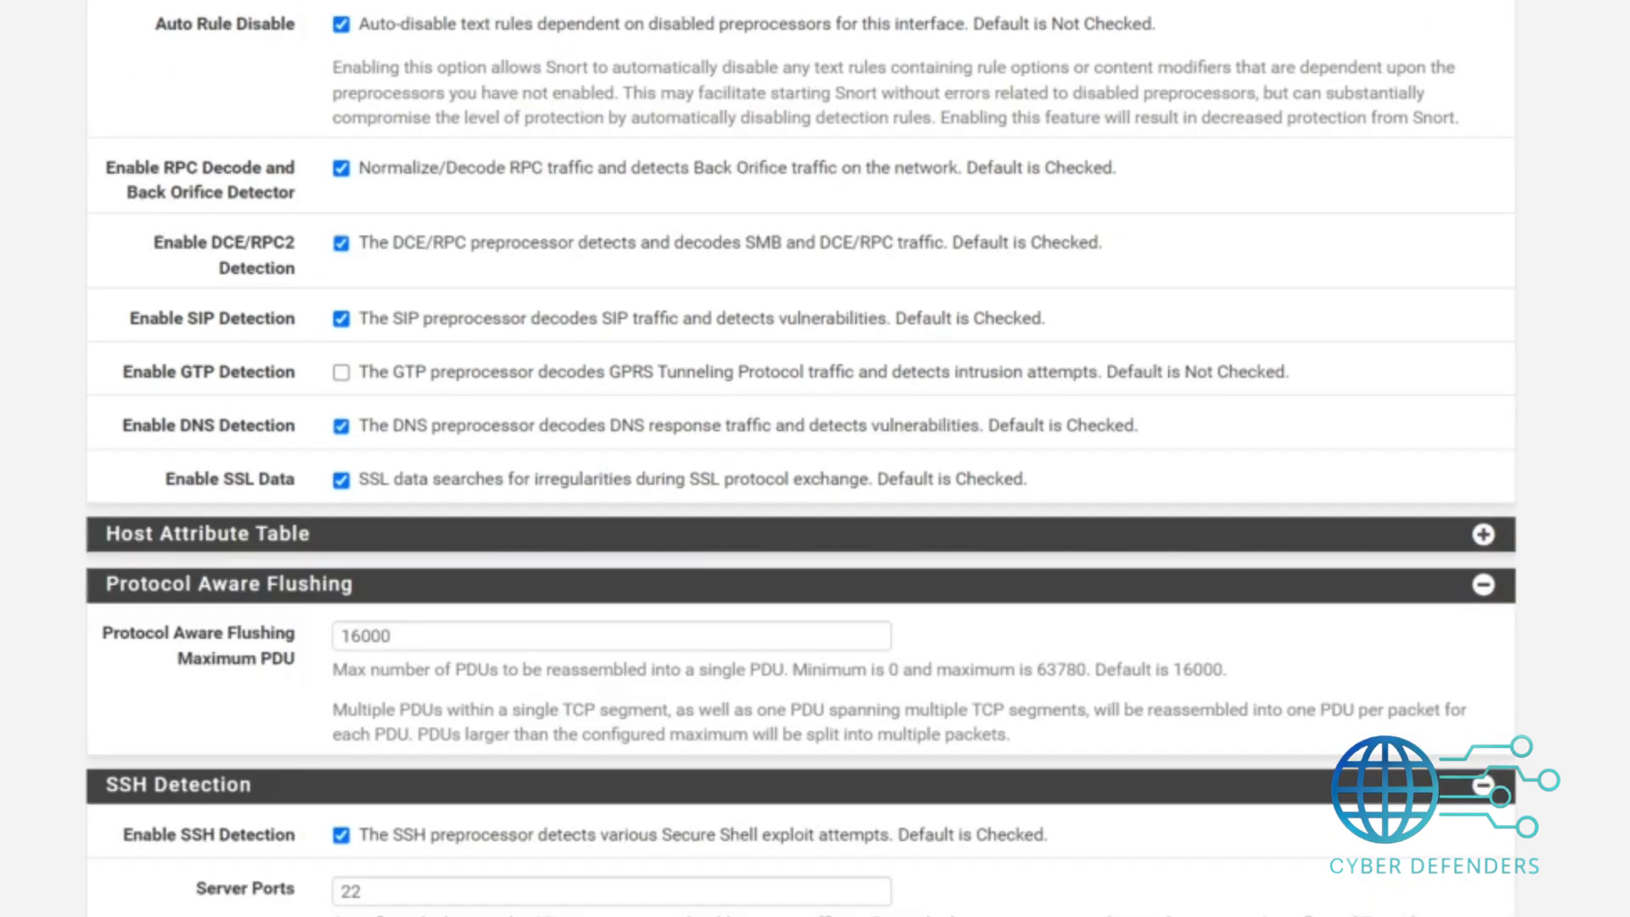
{"action": "scroll", "coordinate": [801, 458], "scroll_direction": "down", "scroll_amount": 20}
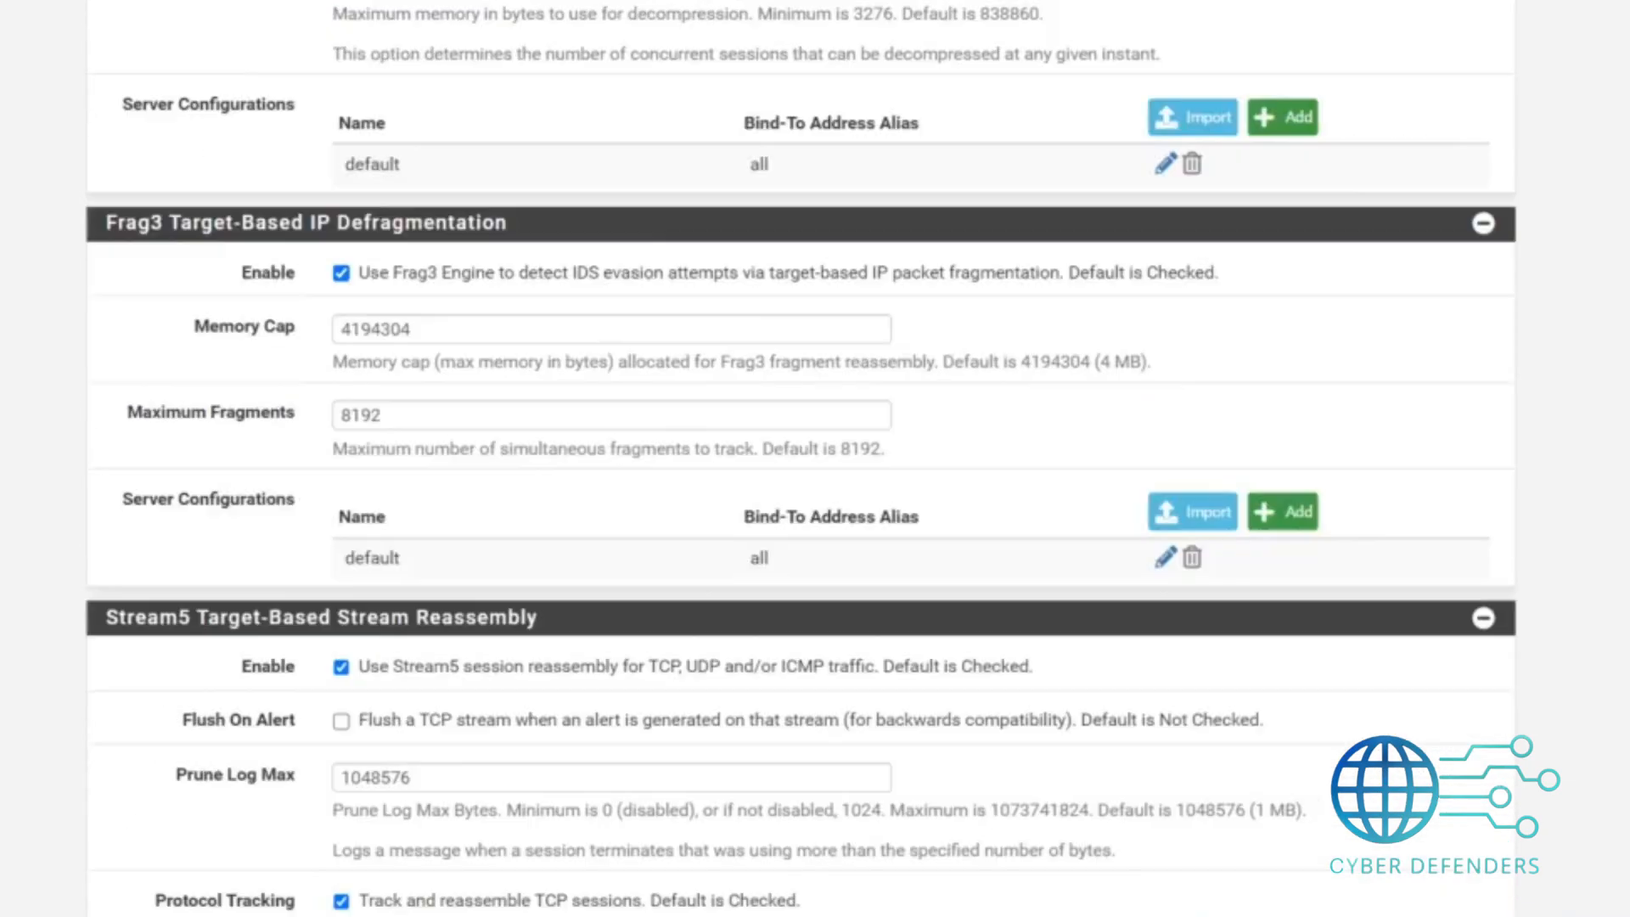
{"action": "scroll", "coordinate": [801, 459], "scroll_direction": "down", "scroll_amount": 2}
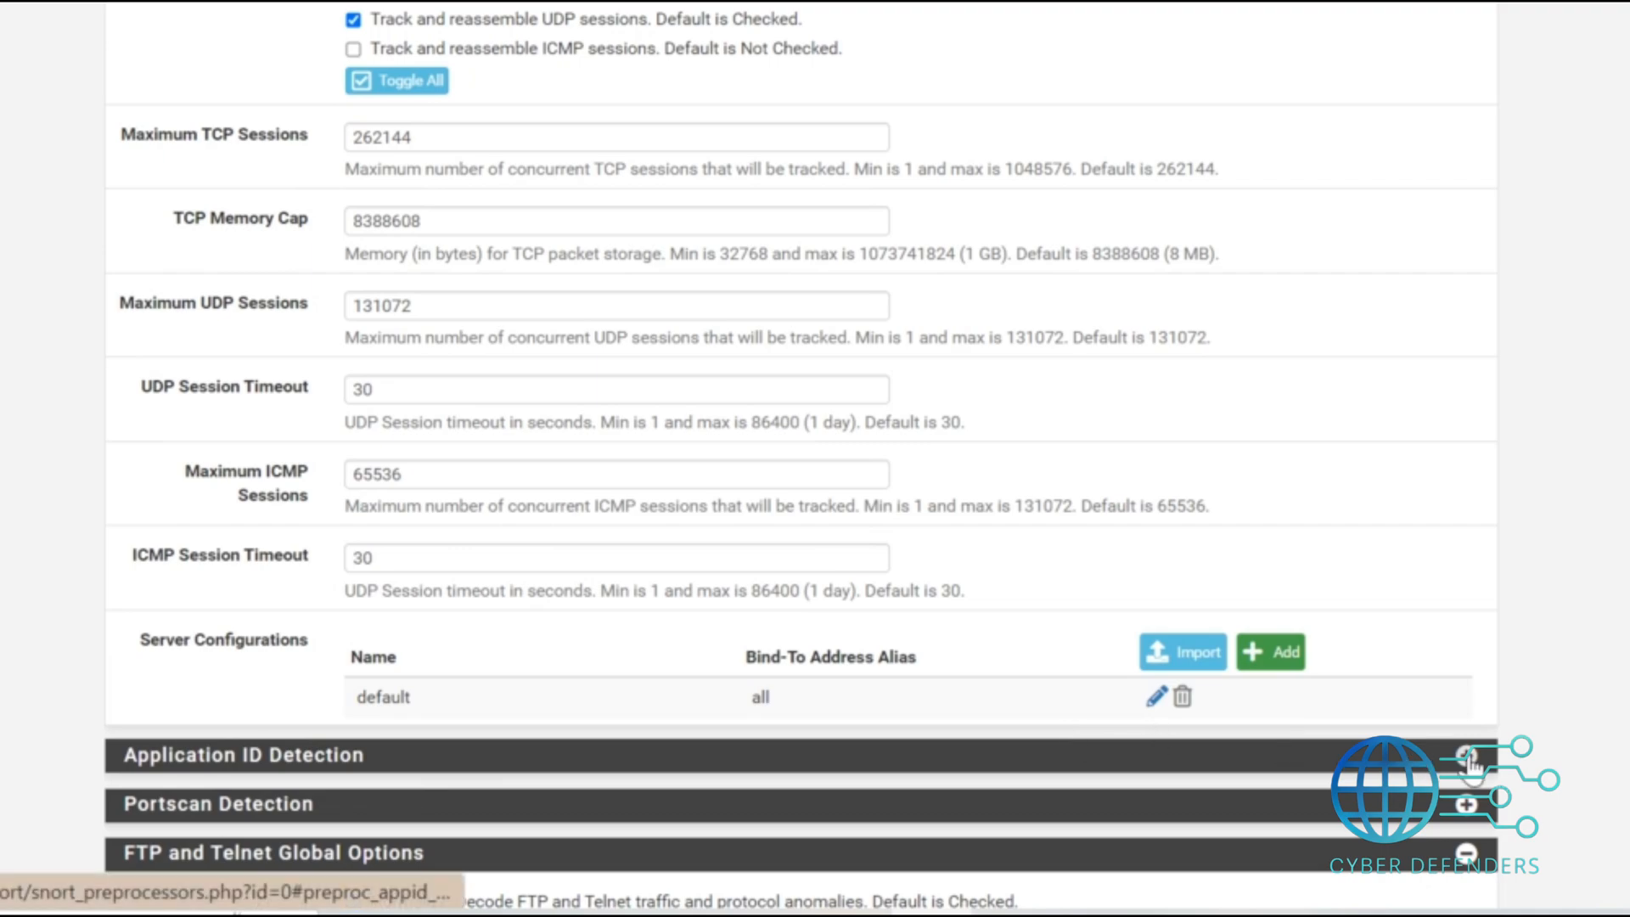
Expand Application ID Detection, enable OpenAppID, and save the WAN preprocessor settings.
{"action": "left_click", "coordinate": [1467, 756]}
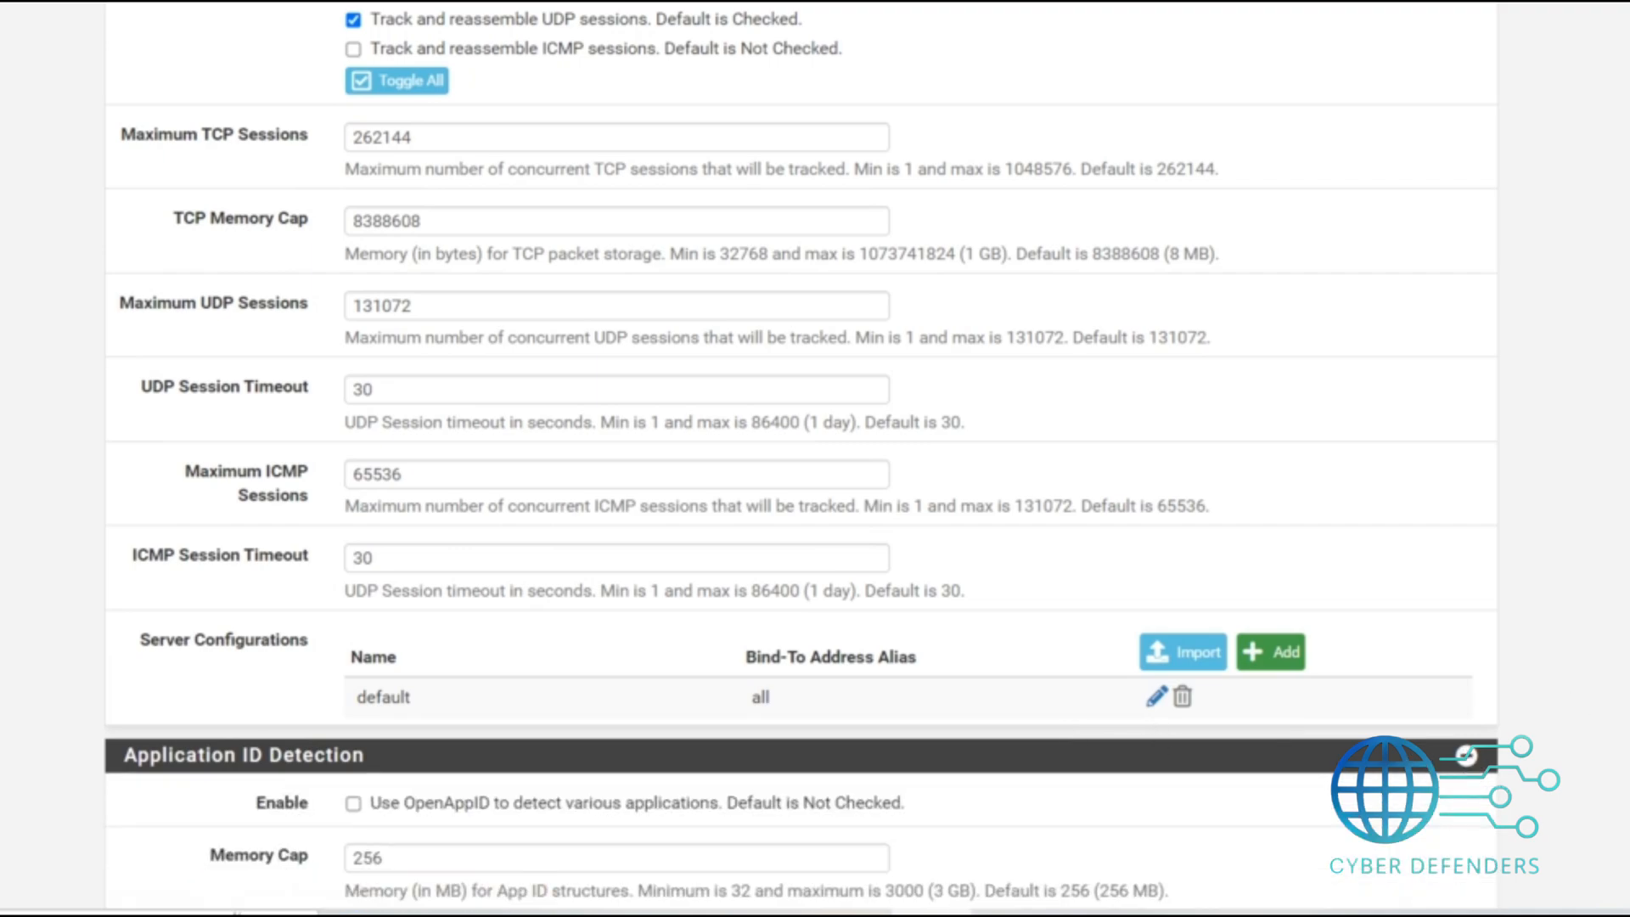
{"action": "scroll", "coordinate": [800, 459], "scroll_direction": "down", "scroll_amount": 1}
{"action": "scroll", "coordinate": [590, 168], "scroll_direction": "down", "scroll_amount": 6}
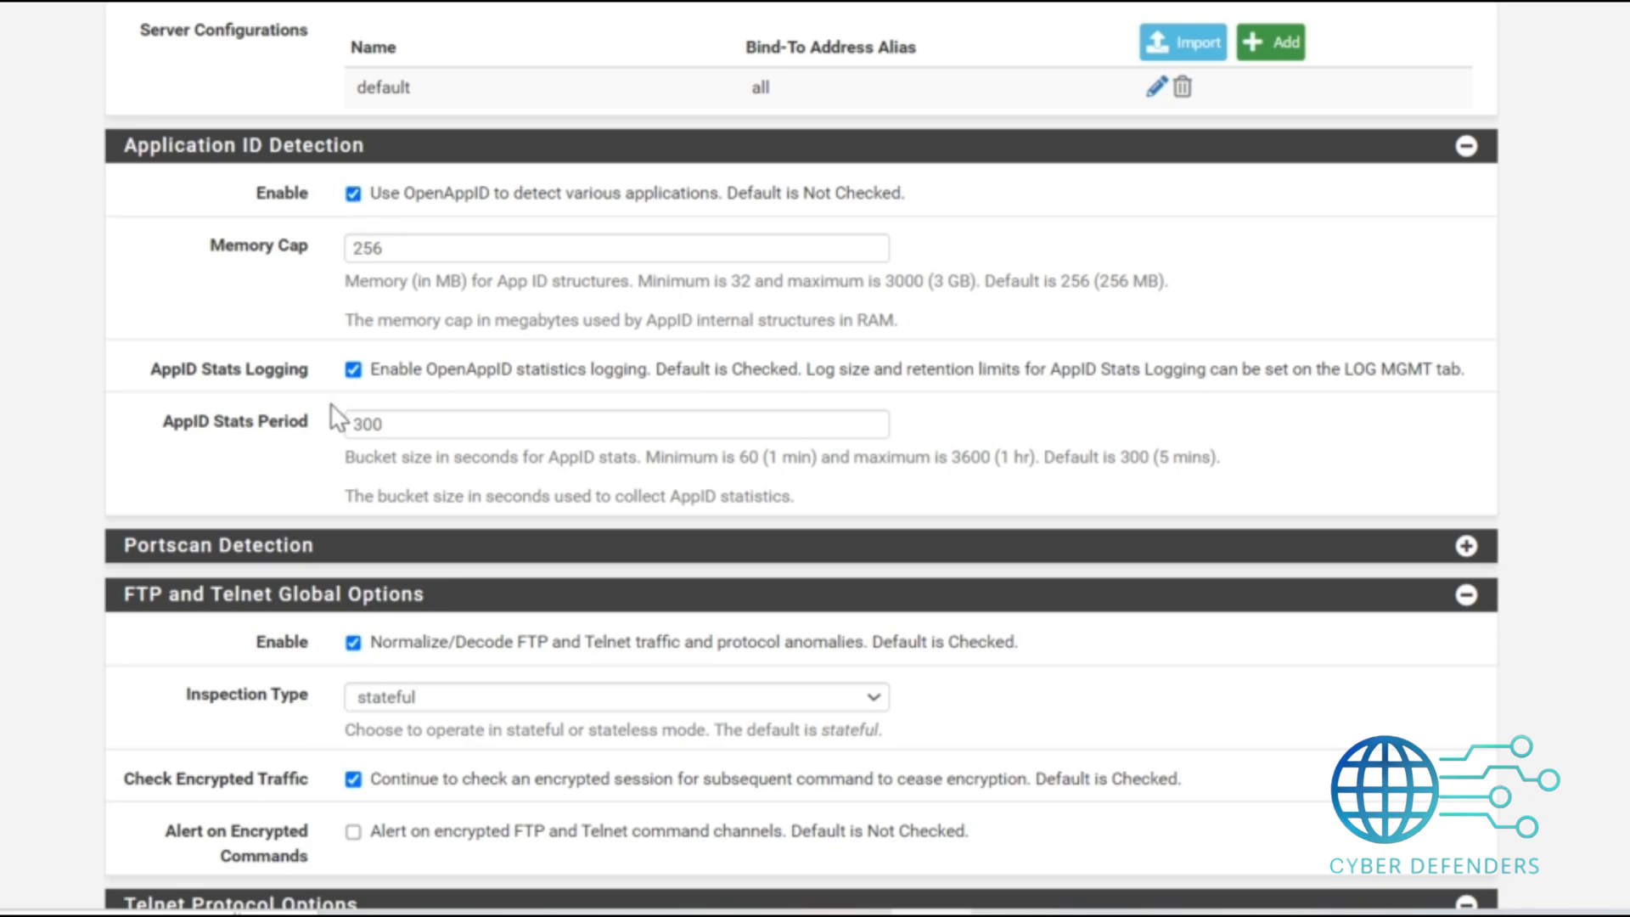
{"action": "left_click_drag", "start_coordinate": [87, 139], "coordinate": [393, 203]}
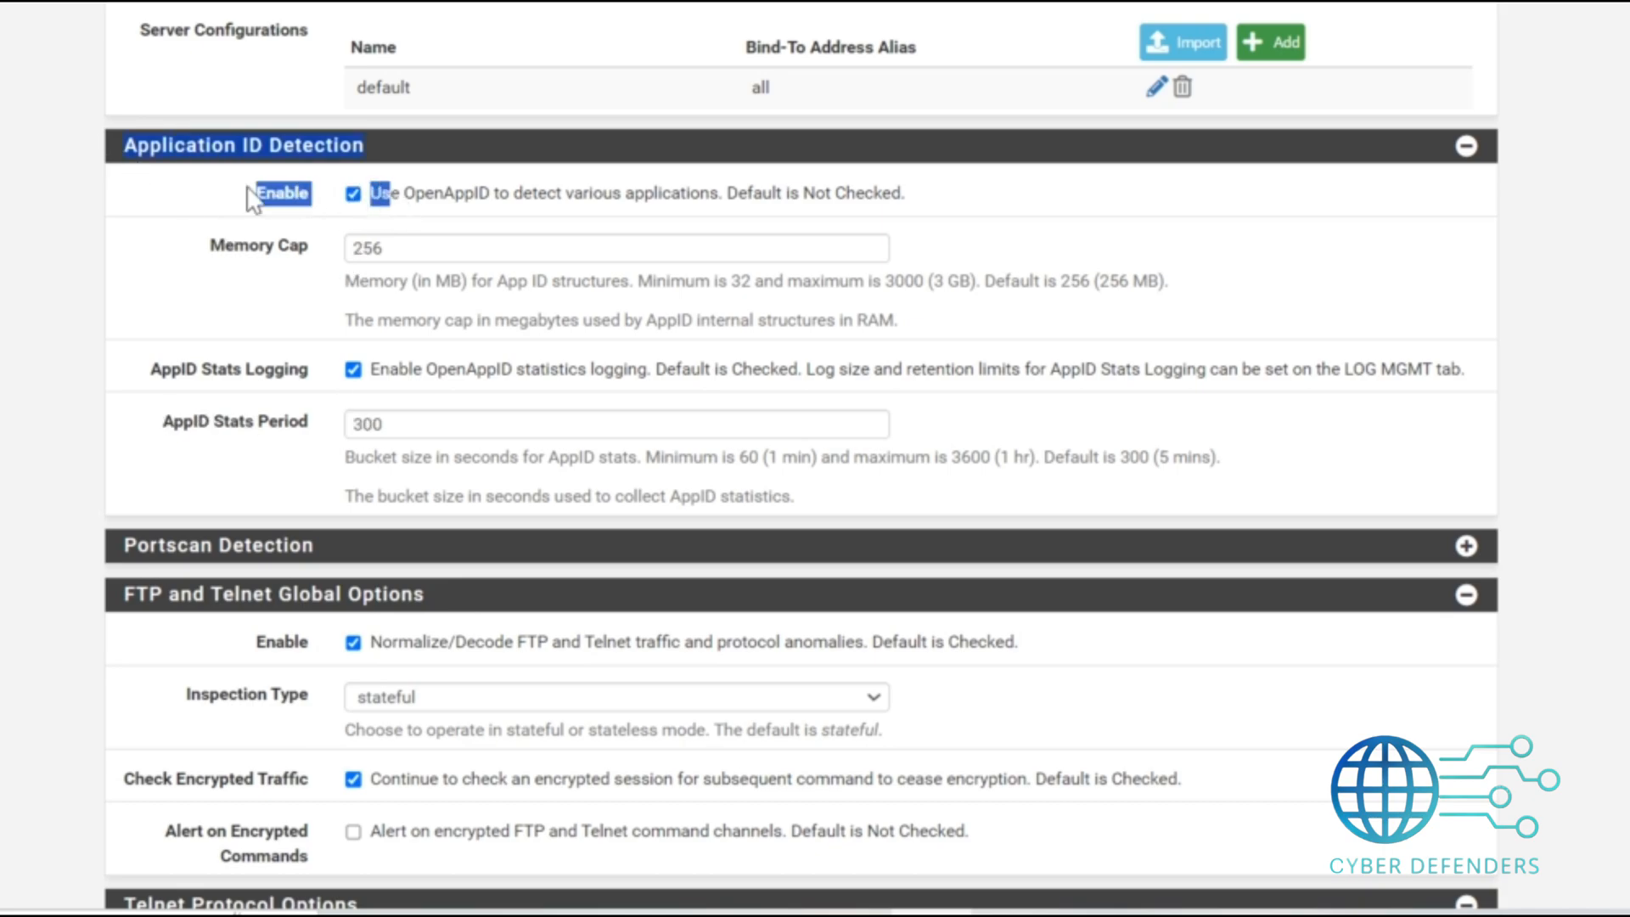
{"action": "left_click", "coordinate": [202, 212]}
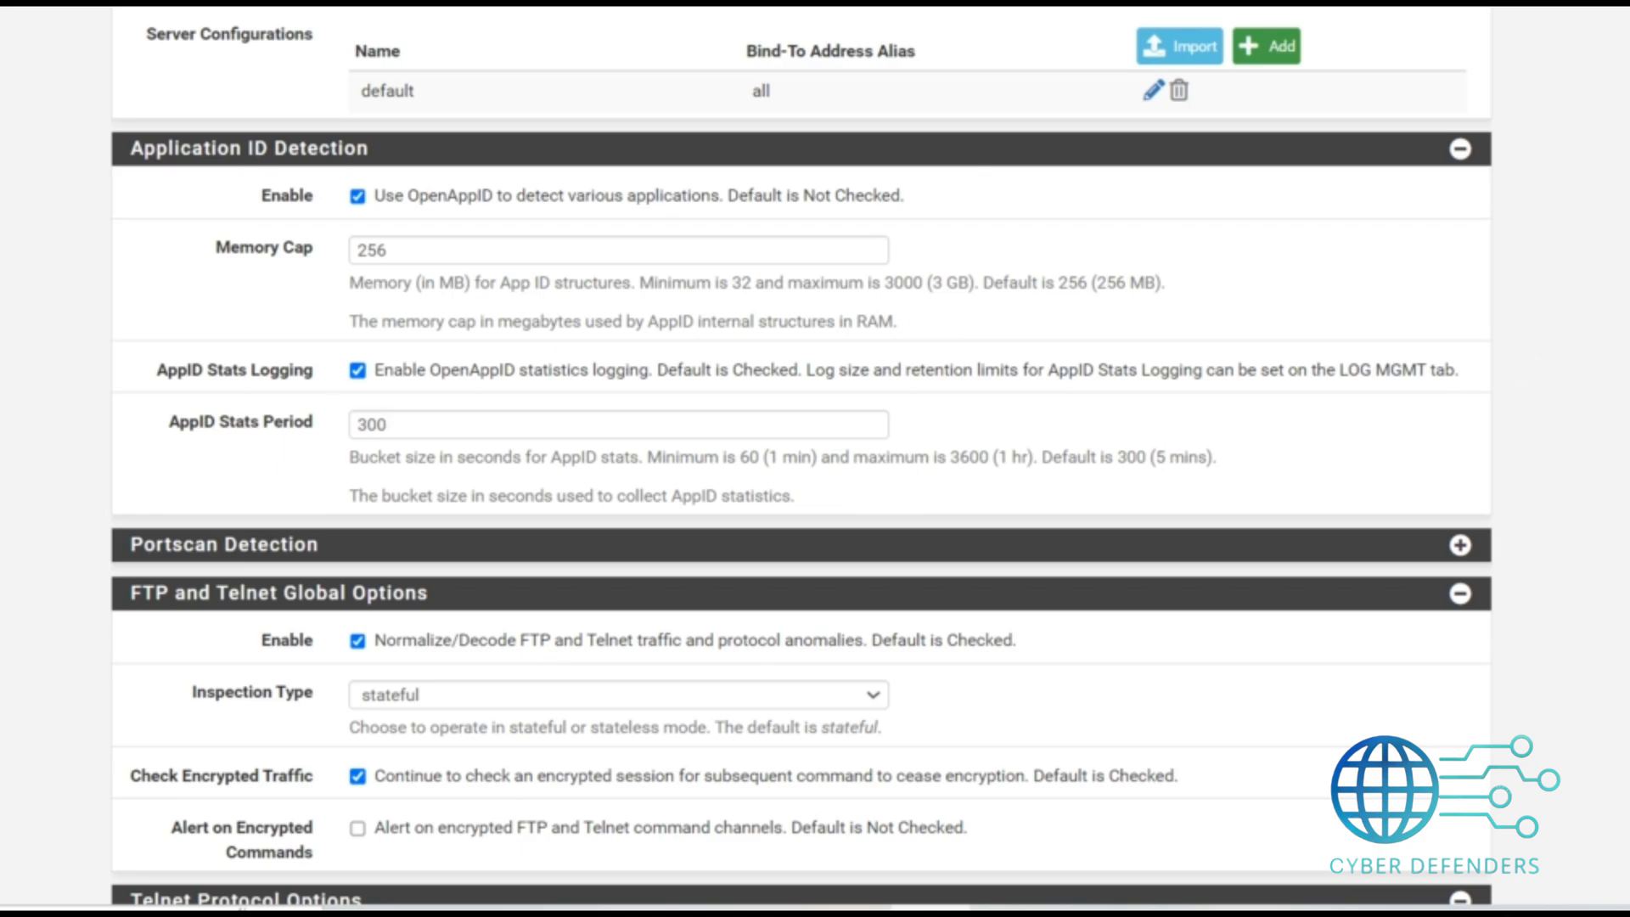
{"action": "scroll", "coordinate": [802, 458], "scroll_direction": "down", "scroll_amount": 5}
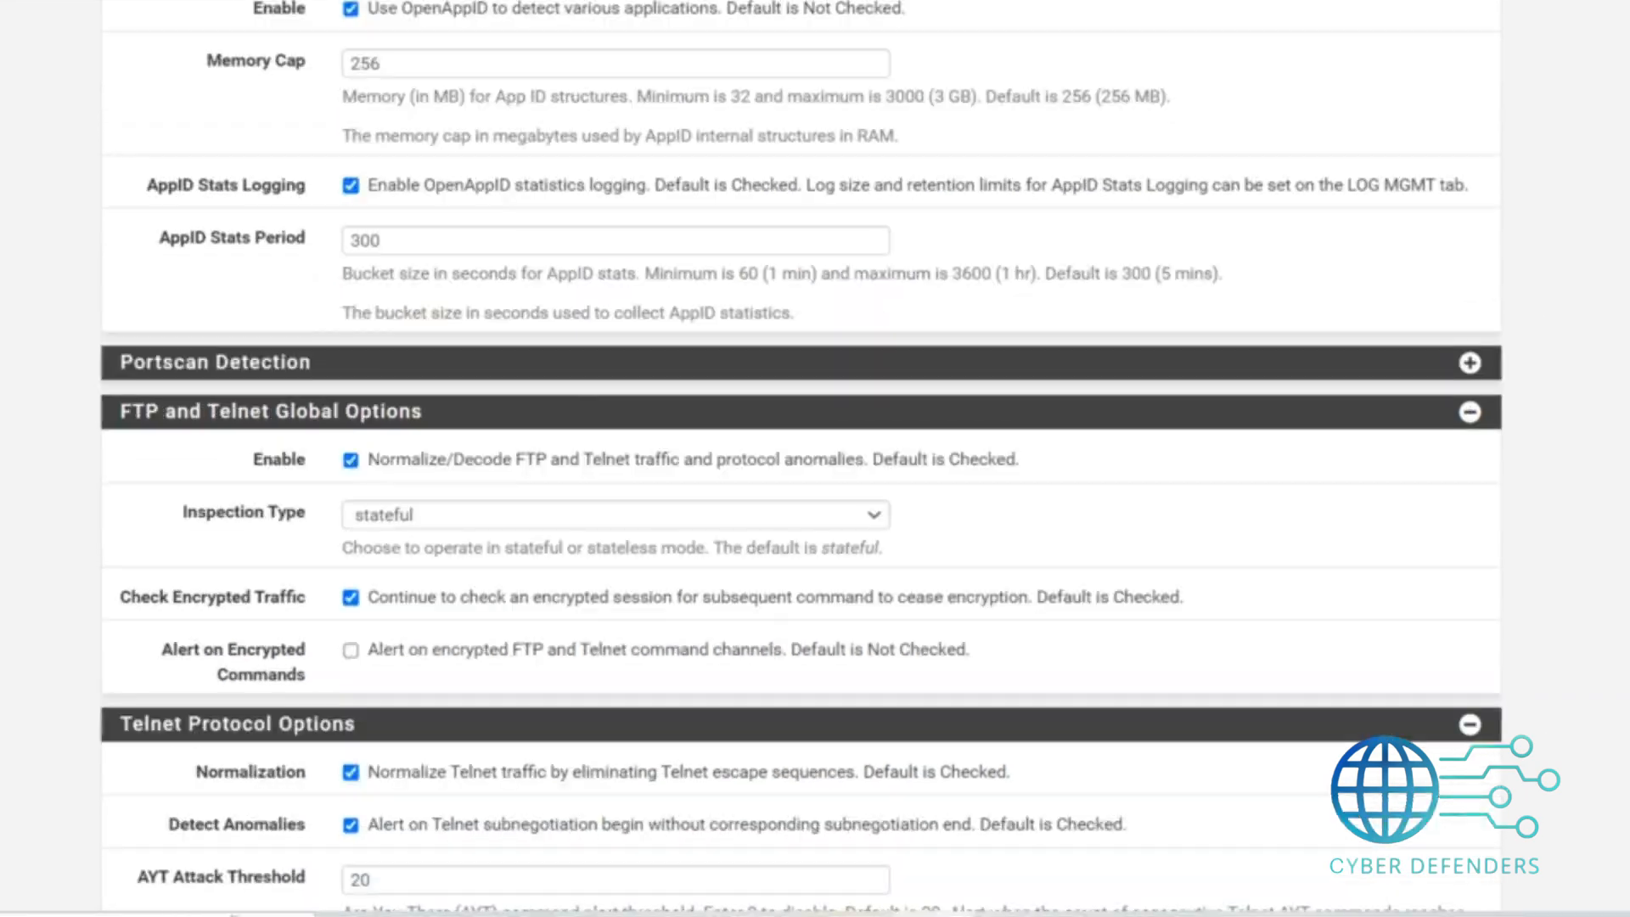
{"action": "scroll", "coordinate": [801, 459], "scroll_direction": "down", "scroll_amount": 15}
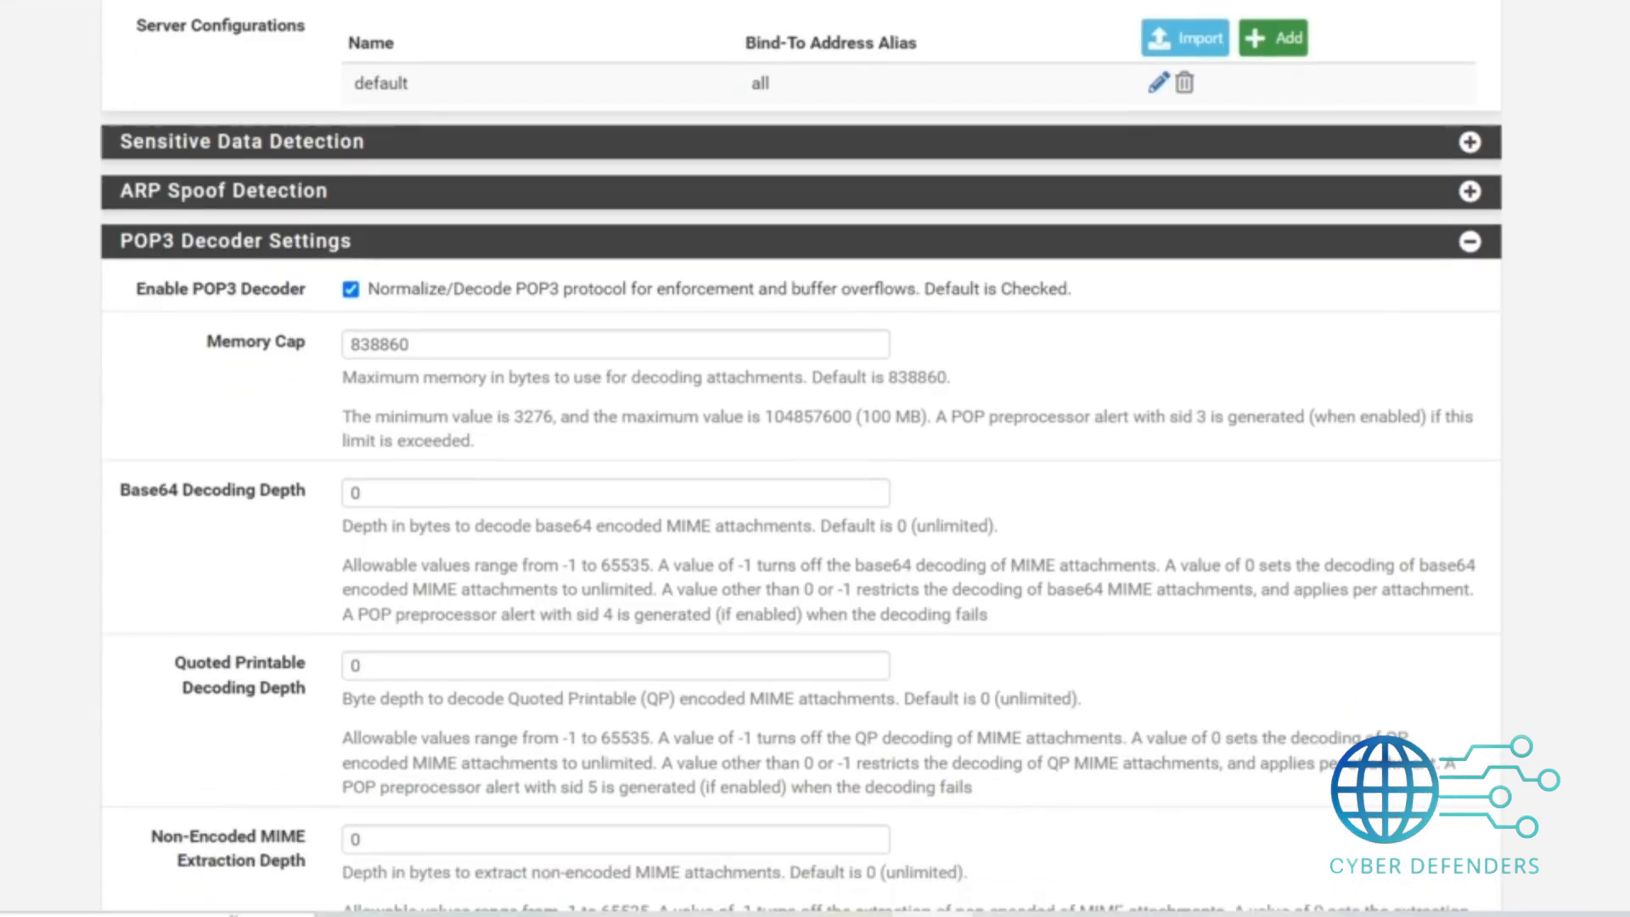
{"action": "scroll", "coordinate": [802, 459], "scroll_direction": "down", "scroll_amount": 20}
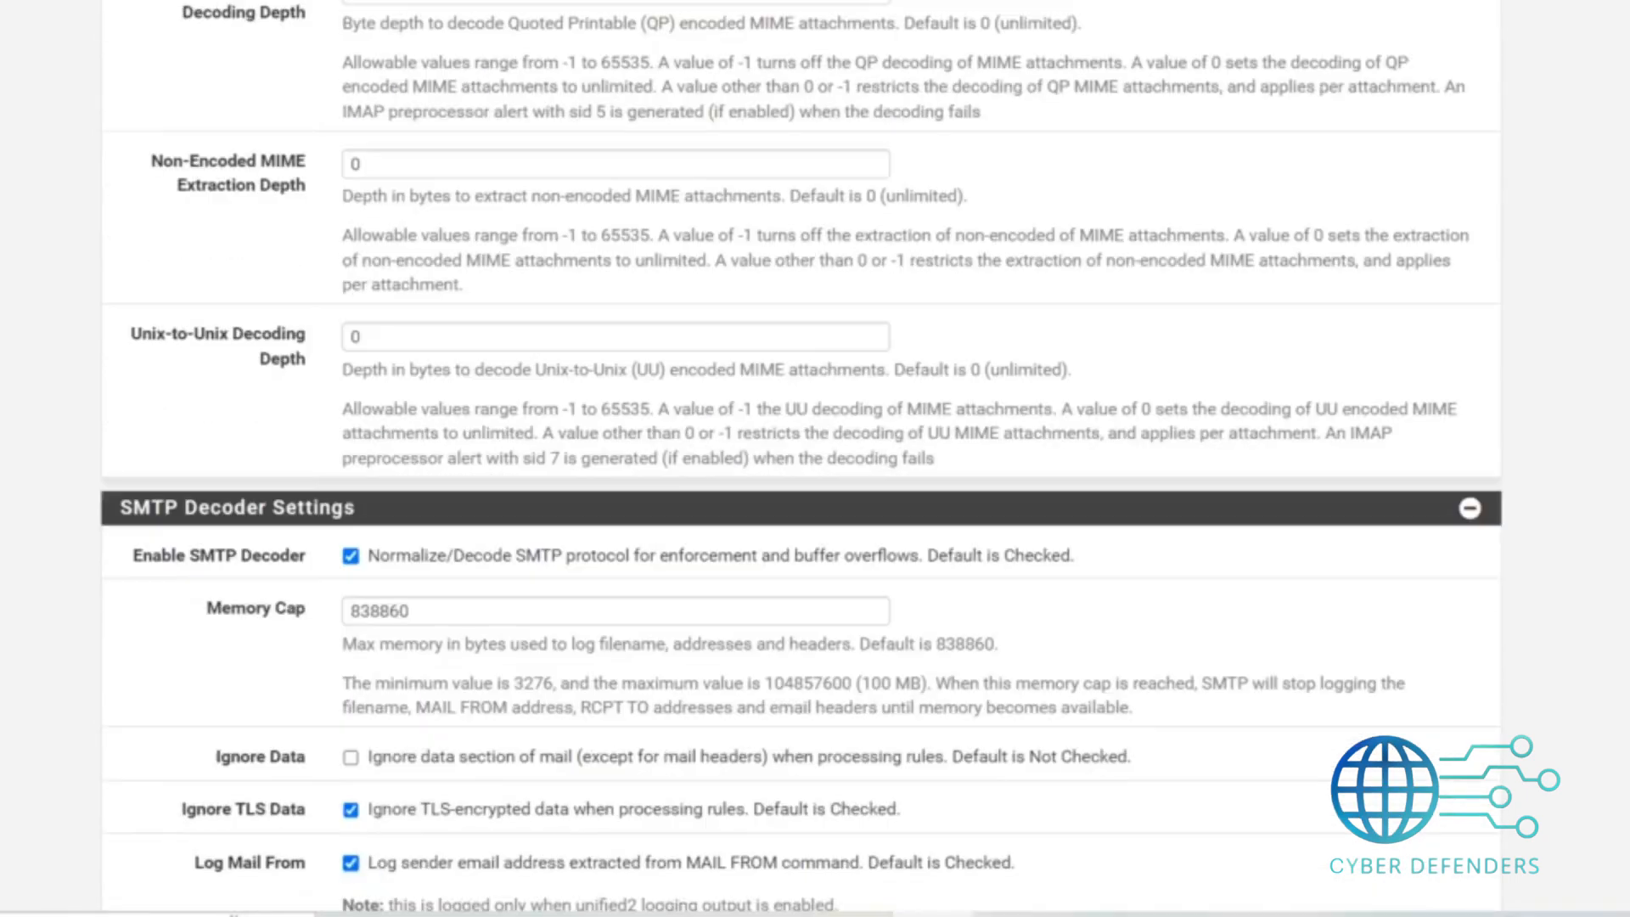
{"action": "scroll", "coordinate": [802, 458], "scroll_direction": "down", "scroll_amount": 5}
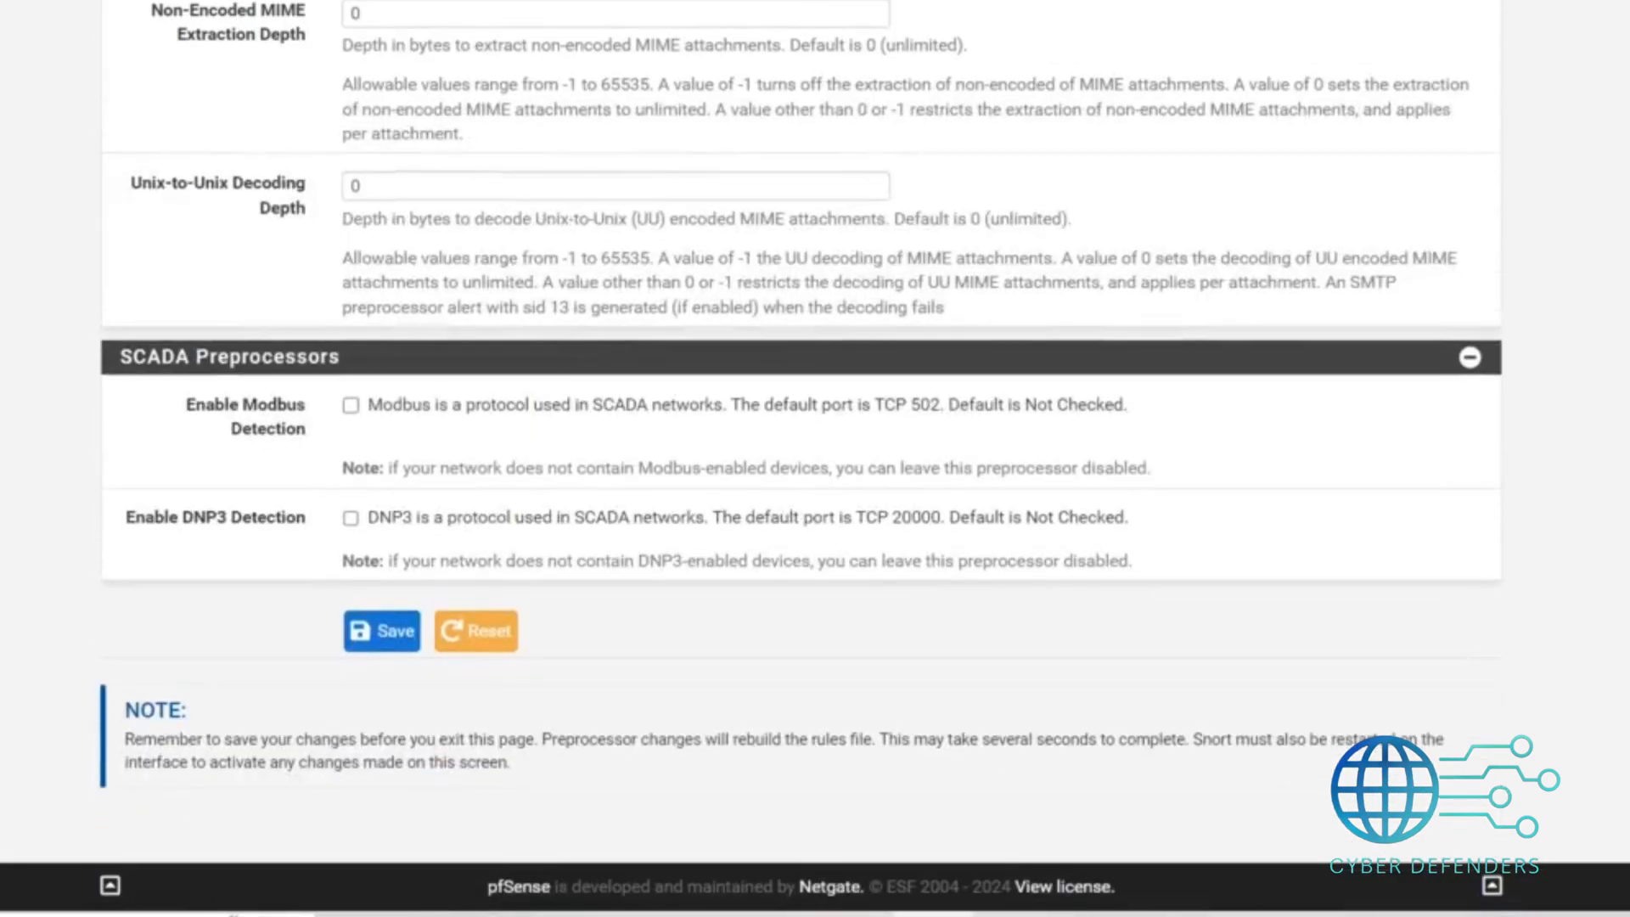
{"action": "left_click", "coordinate": [387, 639]}
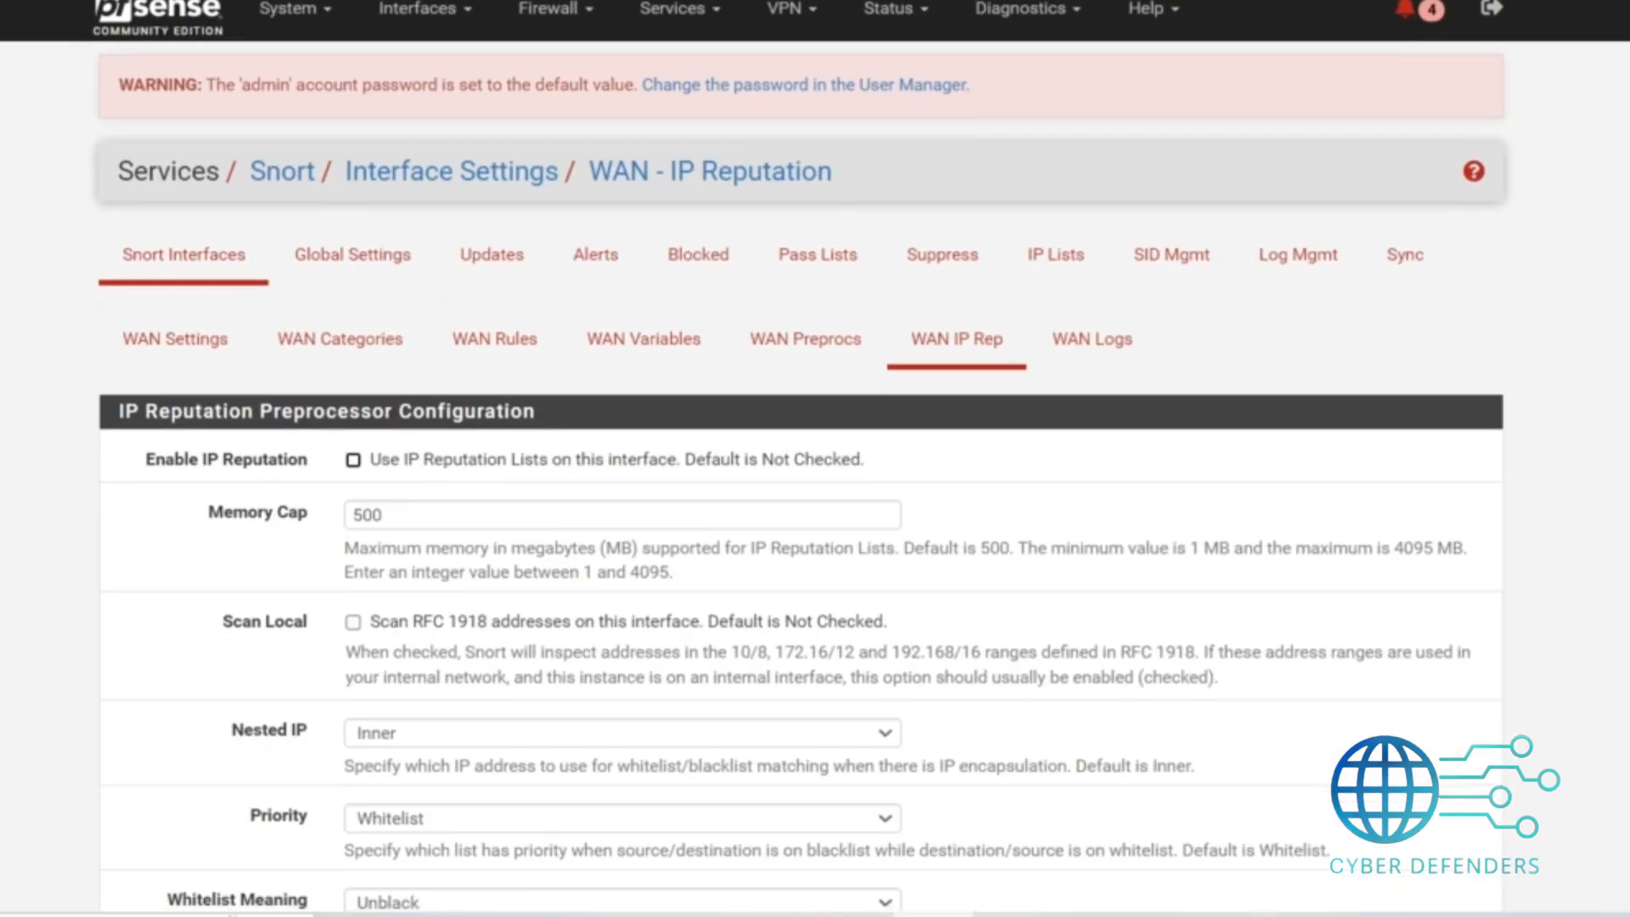
Enable IP Reputation lists on the WAN interface and save the IP reputation settings.
{"action": "scroll", "coordinate": [815, 459], "scroll_direction": "down", "scroll_amount": 3}
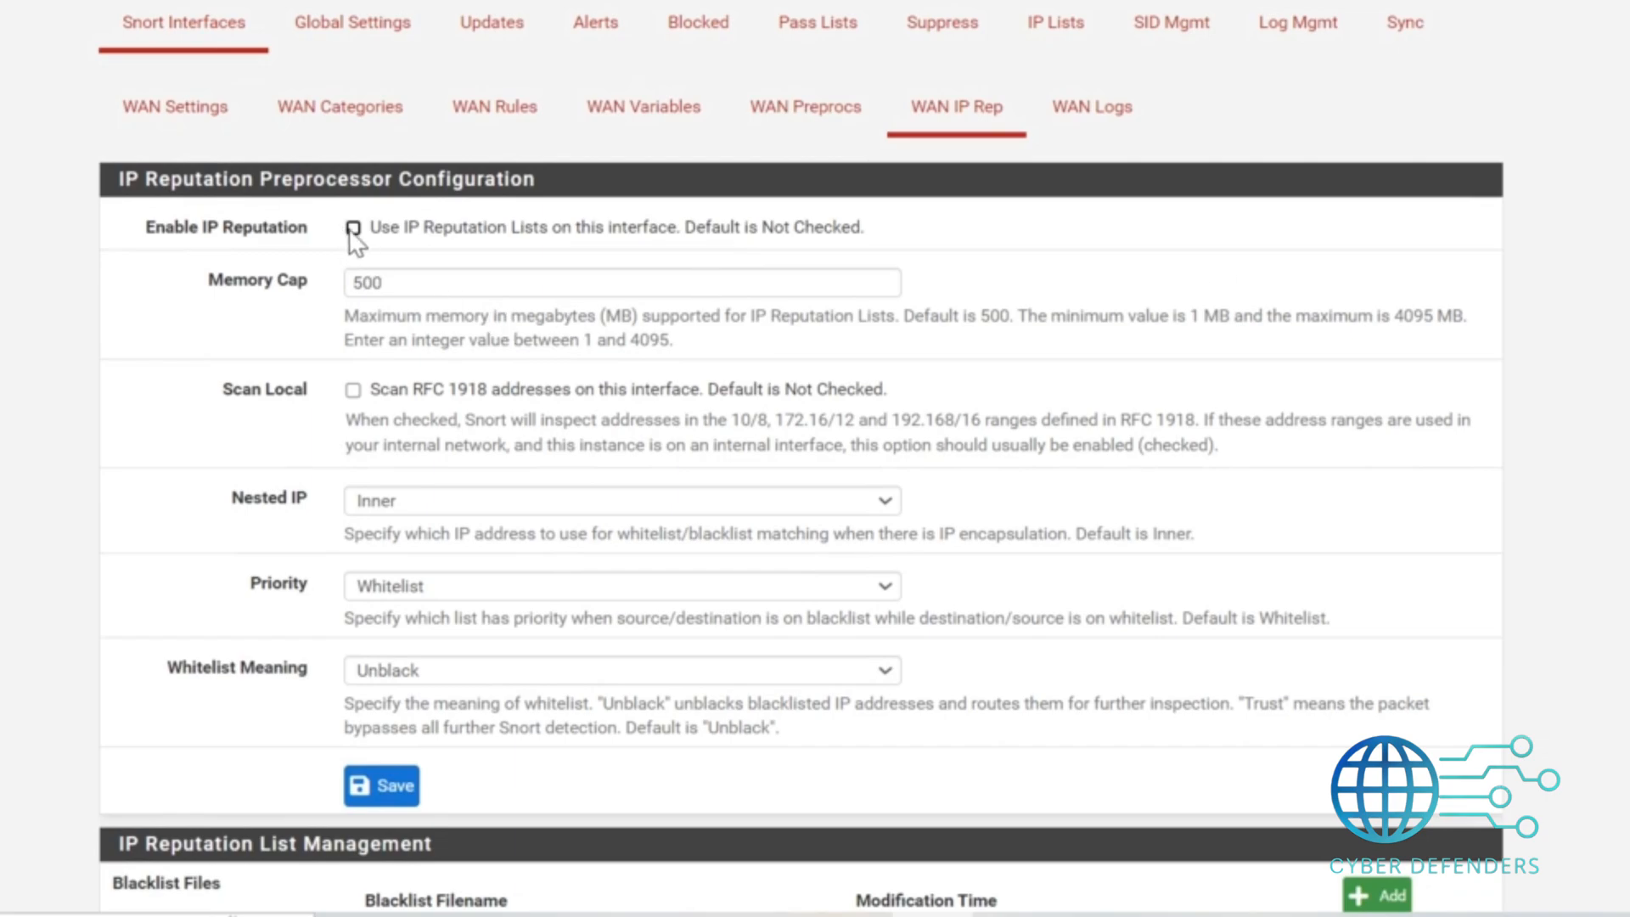
{"action": "left_click", "coordinate": [353, 229]}
{"action": "left_click_drag", "start_coordinate": [100, 197], "coordinate": [177, 227]}
{"action": "left_click", "coordinate": [135, 258]}
{"action": "scroll", "coordinate": [801, 464], "scroll_direction": "down", "scroll_amount": 3}
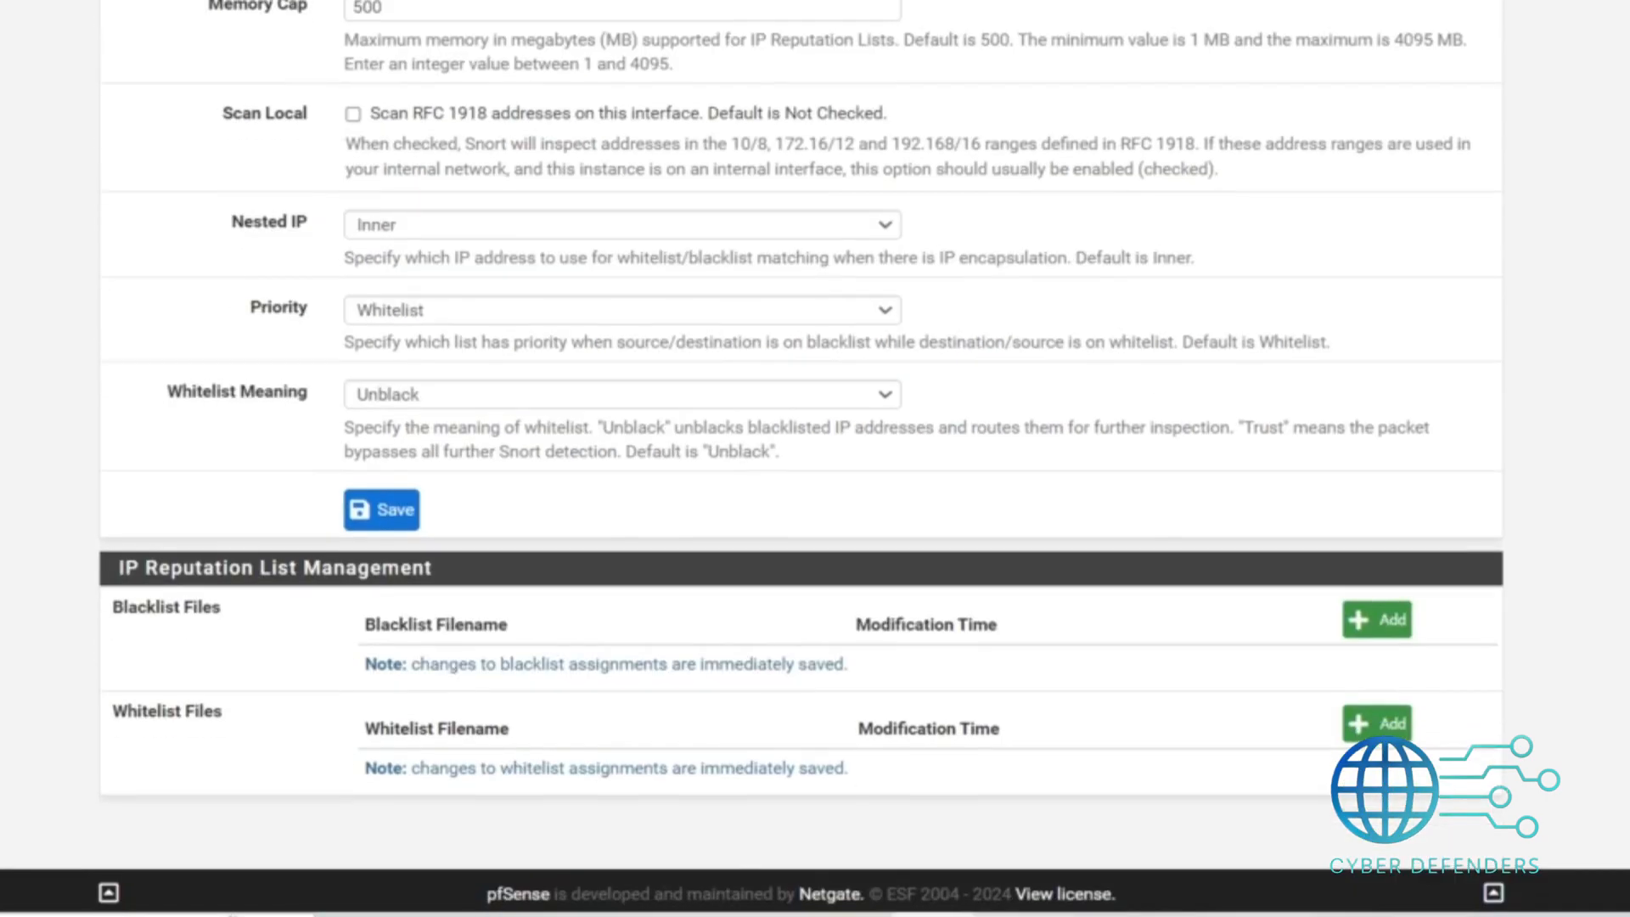
{"action": "scroll", "coordinate": [815, 459], "scroll_direction": "up", "scroll_amount": 5}
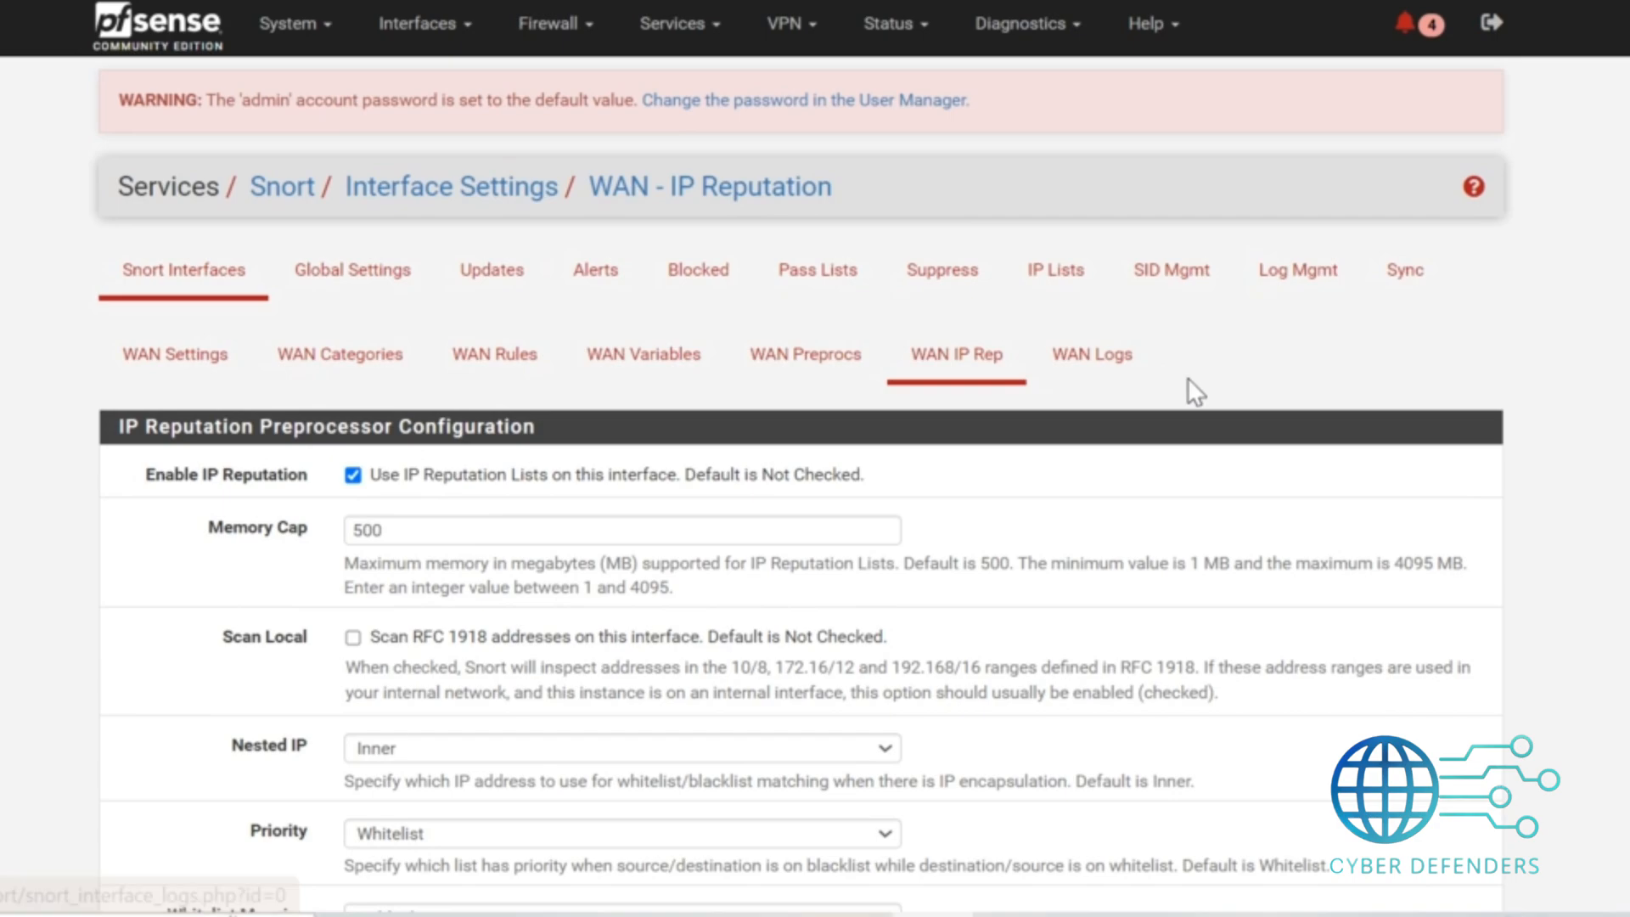
{"action": "scroll", "coordinate": [1189, 387], "scroll_direction": "down", "scroll_amount": 5}
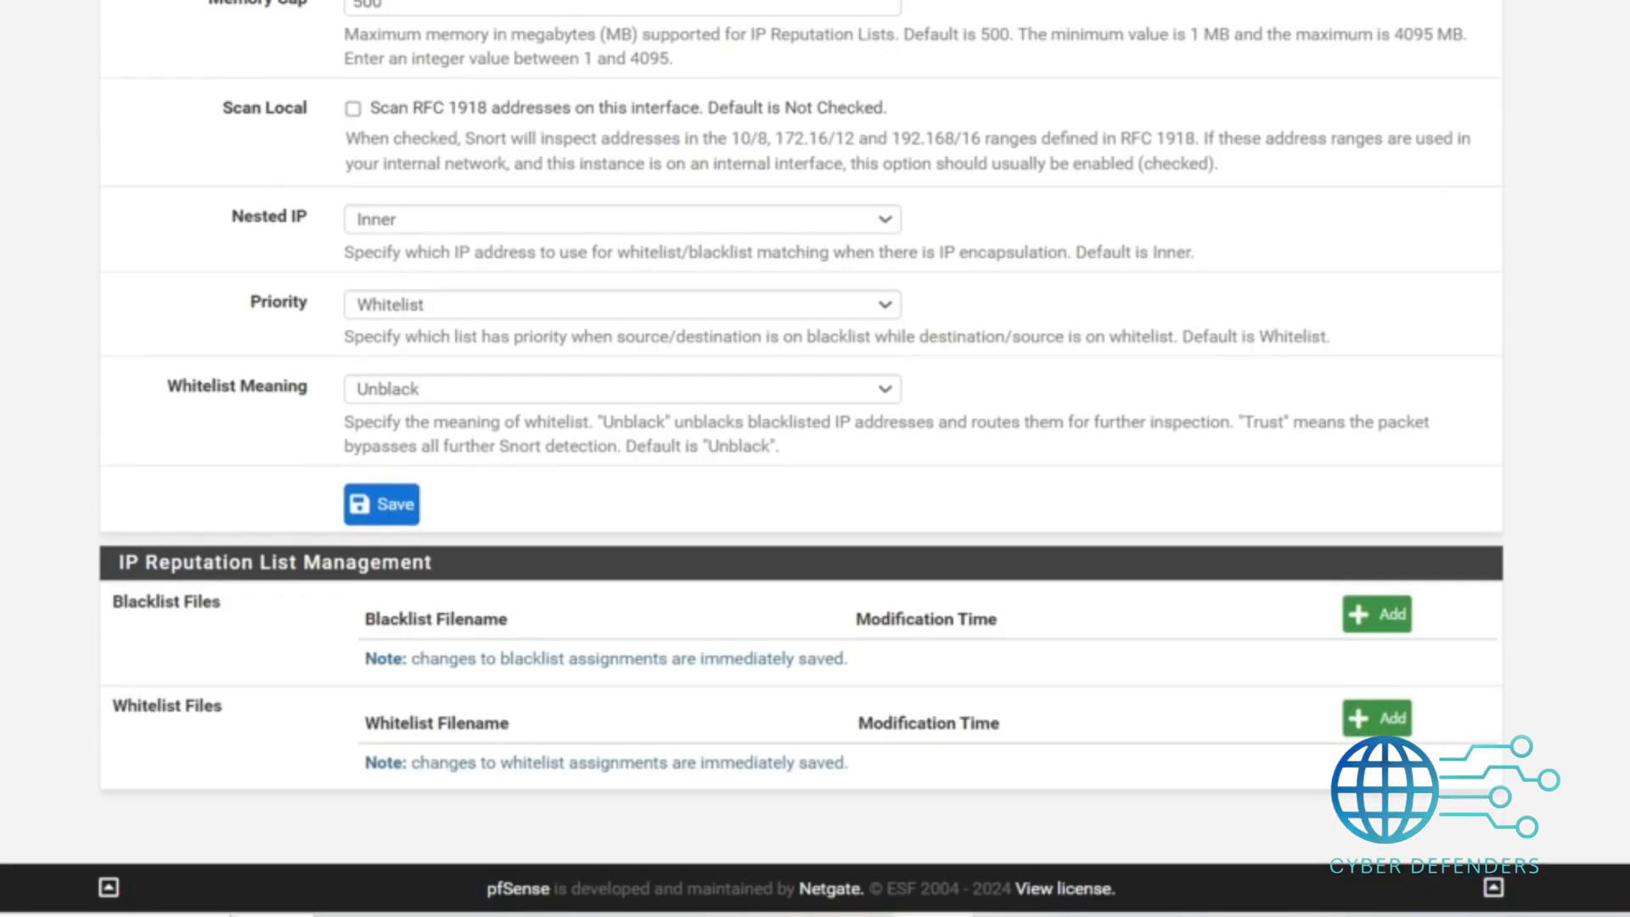
{"action": "left_click", "coordinate": [392, 509]}
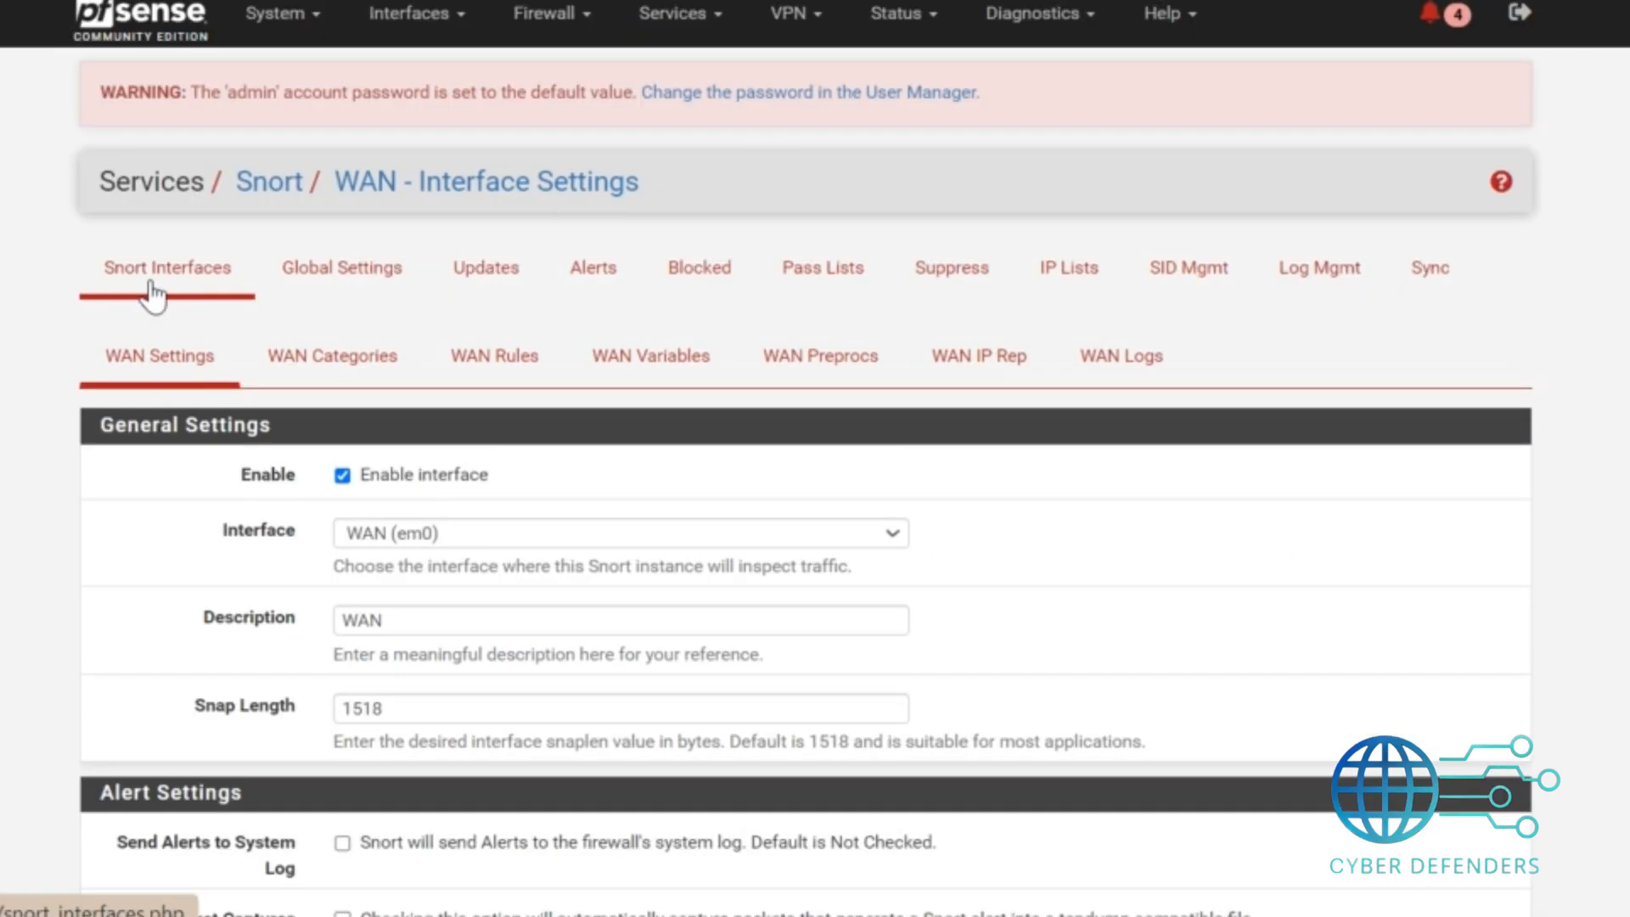
Start Snort on the WAN interface from the Snort interfaces overview.
{"action": "left_click", "coordinate": [153, 282]}
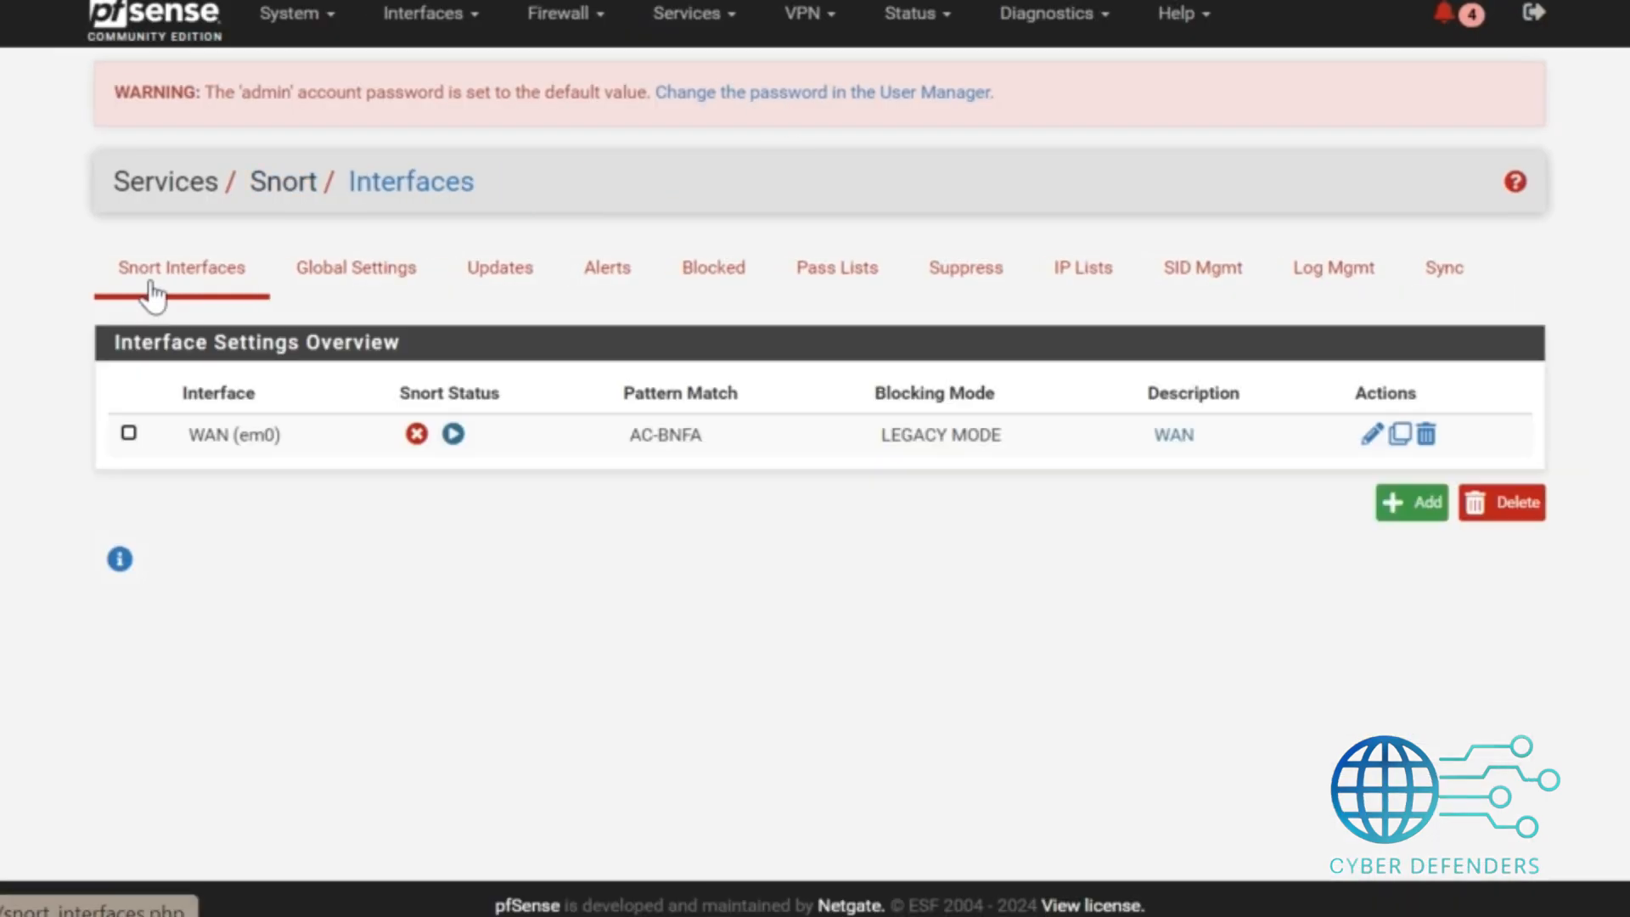
{"action": "left_click", "coordinate": [455, 435]}
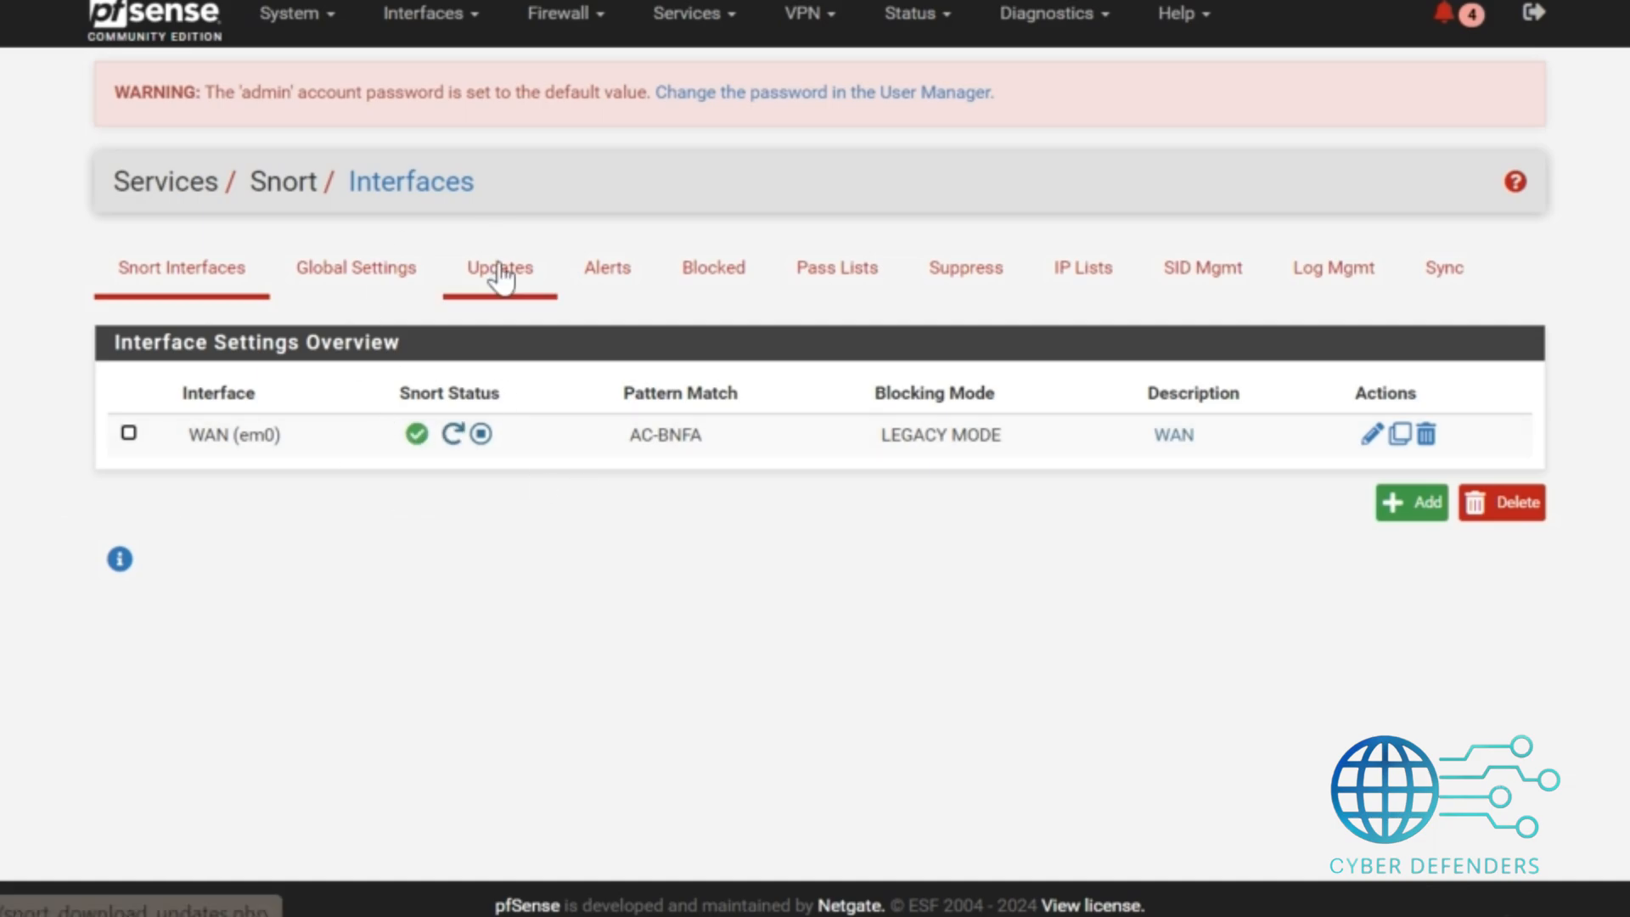
Browse the Snort Alerts, Blocked hosts and IP Lists pages.
{"action": "left_click", "coordinate": [595, 286]}
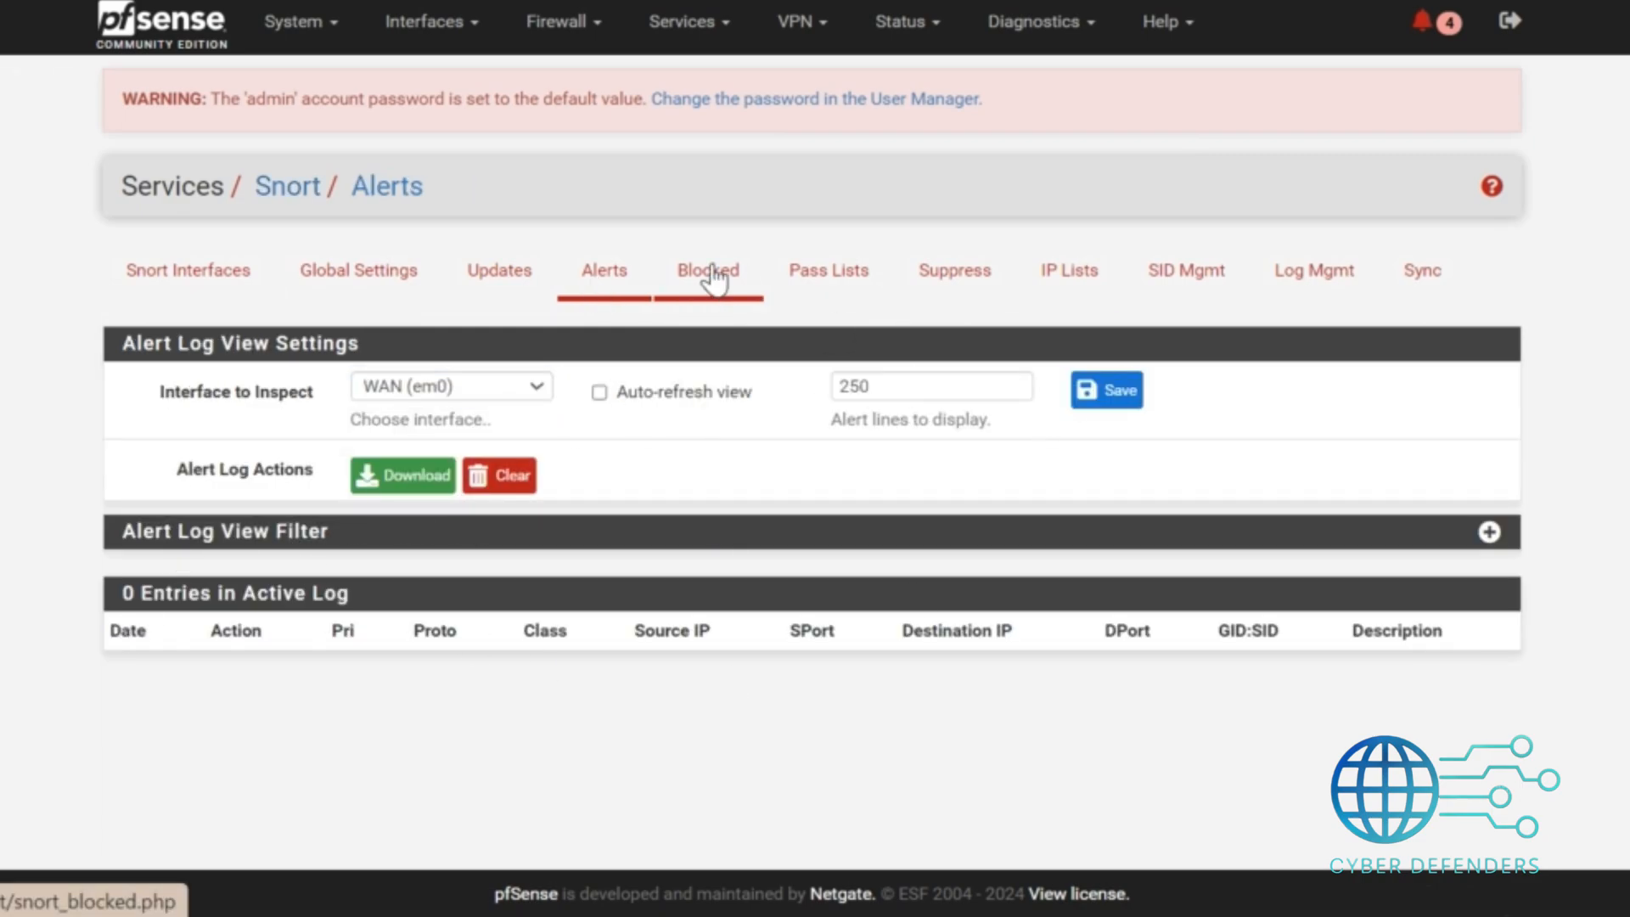
{"action": "left_click", "coordinate": [704, 272]}
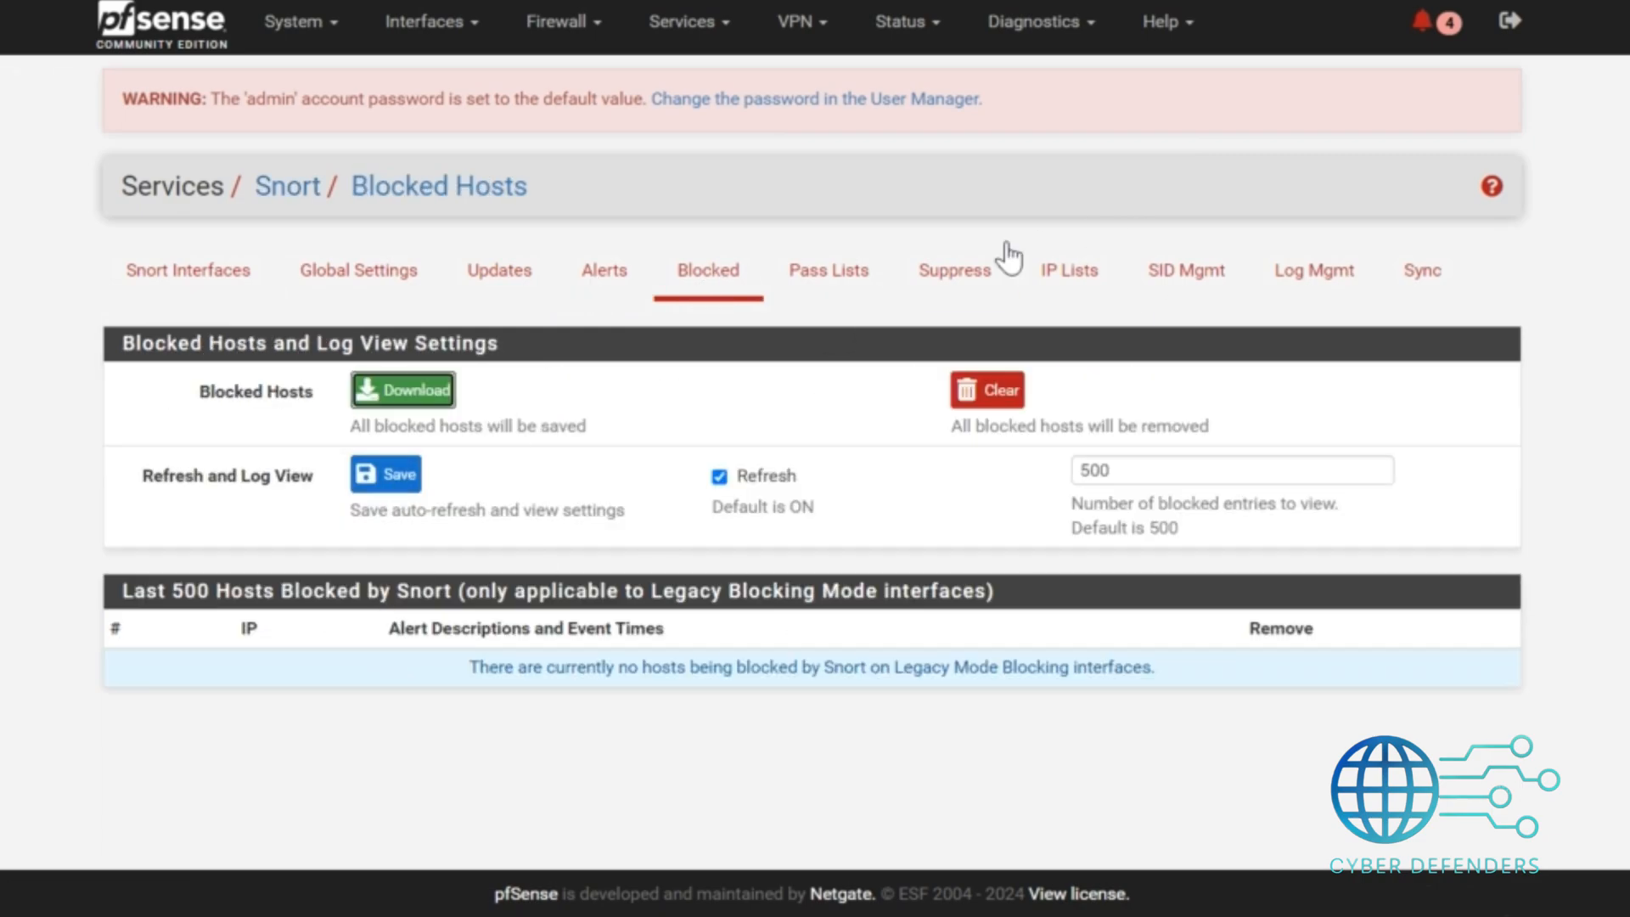
{"action": "left_click", "coordinate": [1059, 283]}
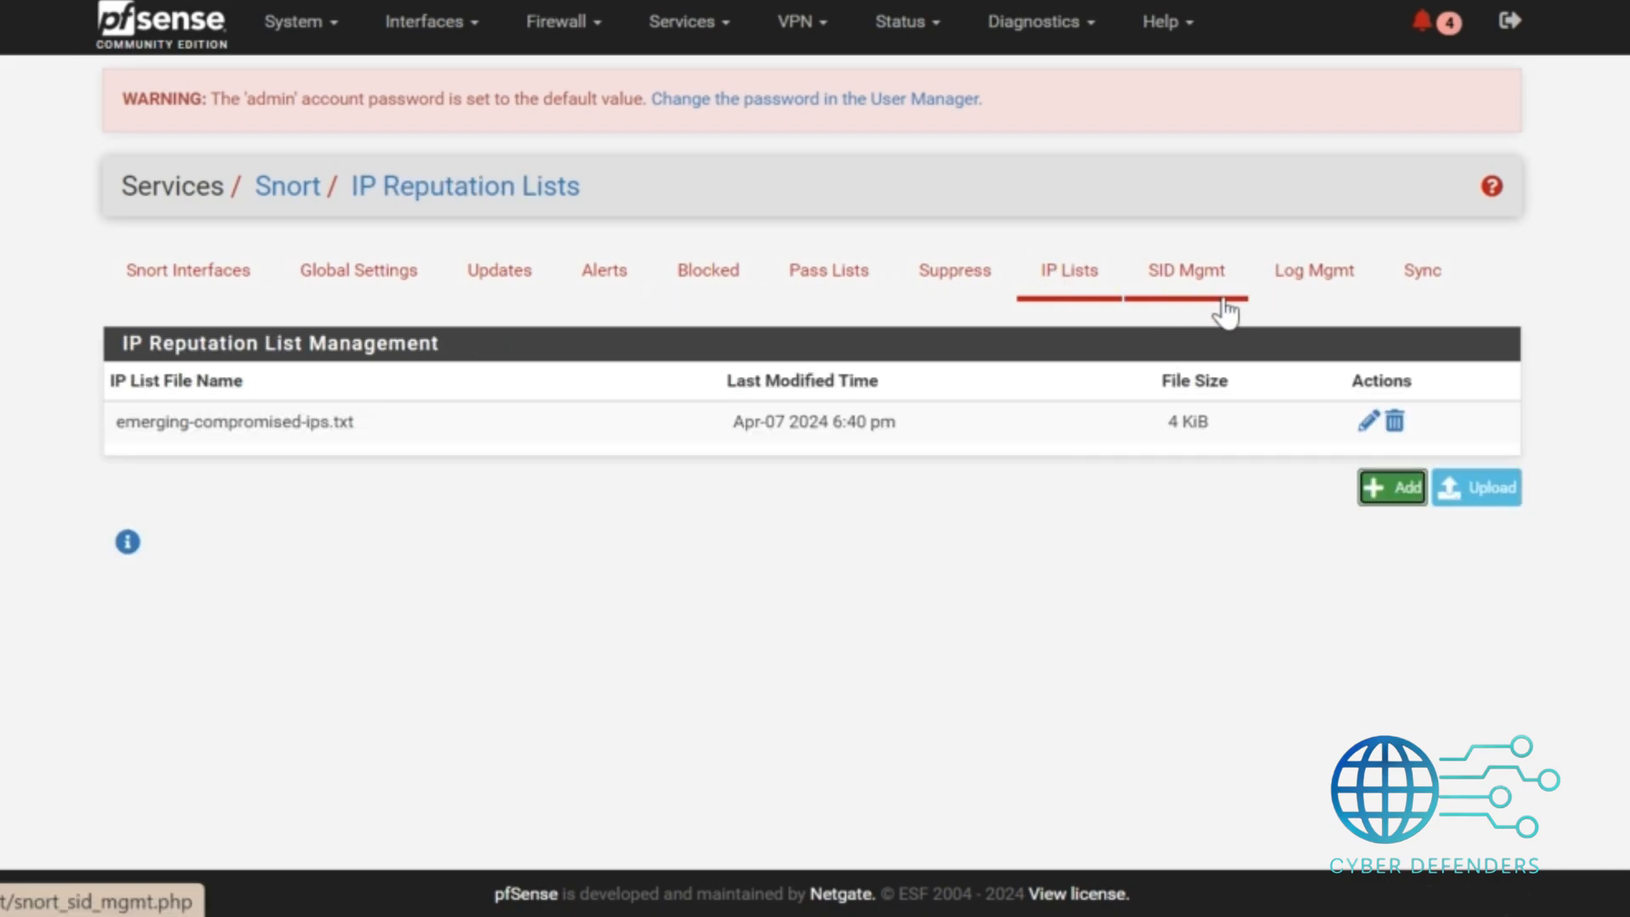